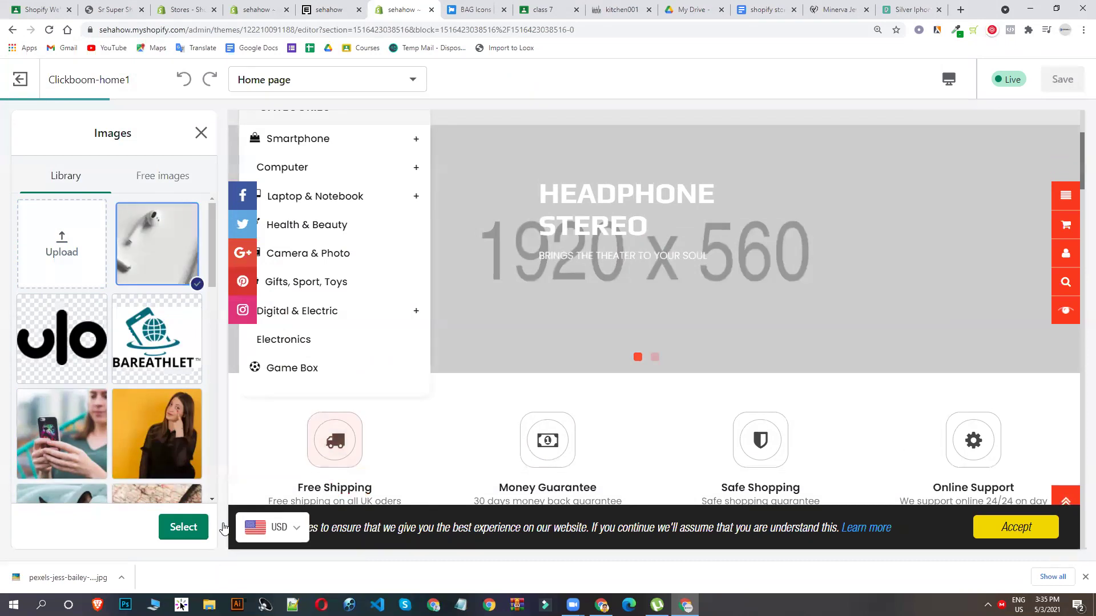
Step: Apply the chosen earphones-and-phone image to the first Home Slider slide and save the theme
left_click(184, 527)
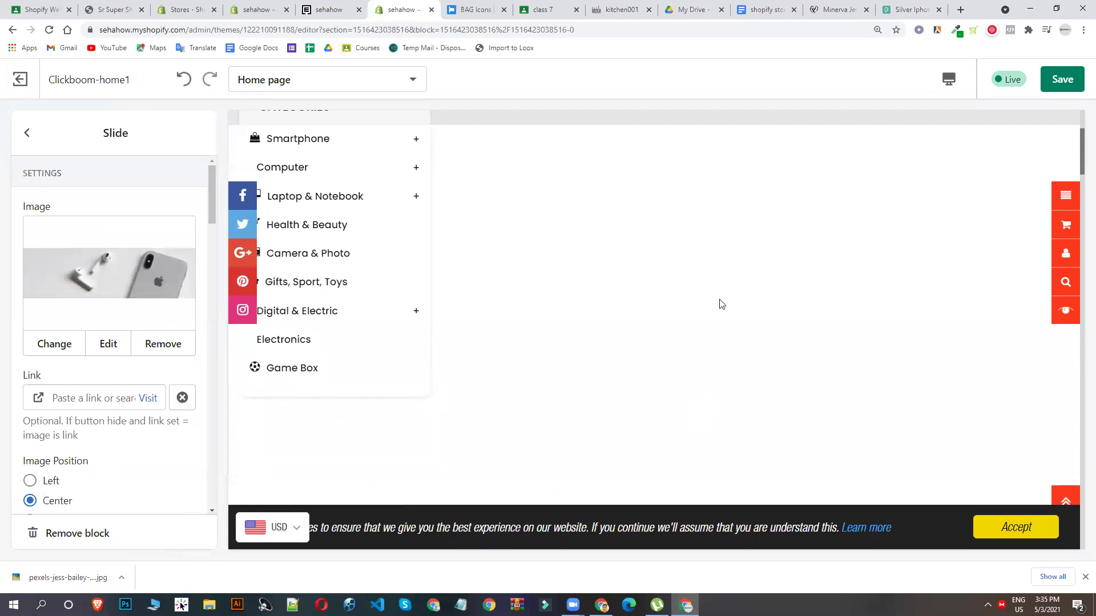
scroll(719, 304, "down", 4)
left_click(1061, 80)
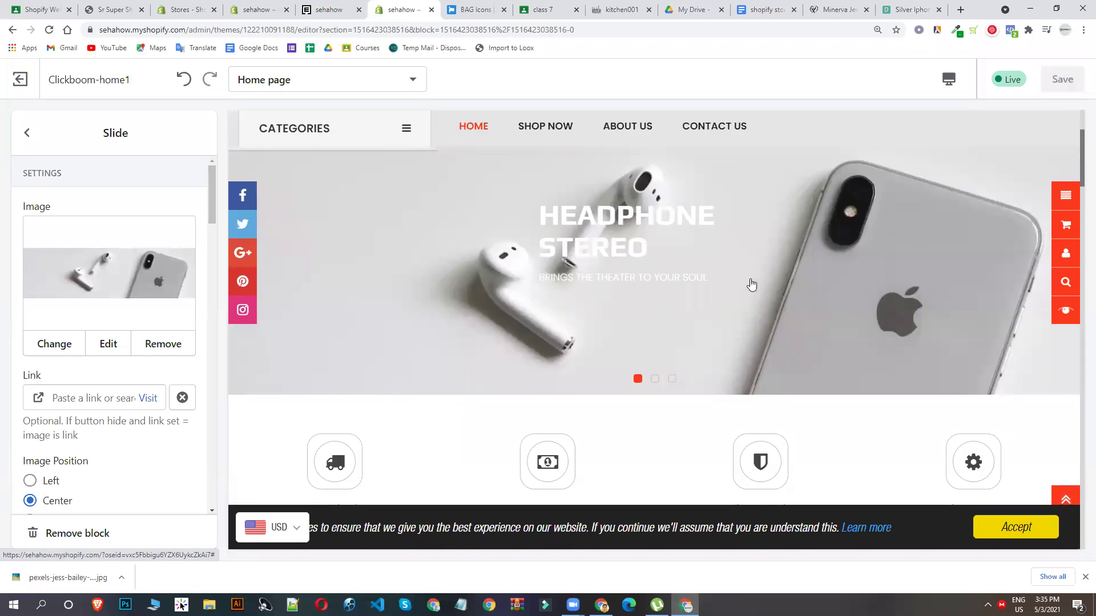
Step: Switch to Pexels and browse photos similar to the silver iPhone, previewing the man using a smartphone on a sofa
key("ctrl+9")
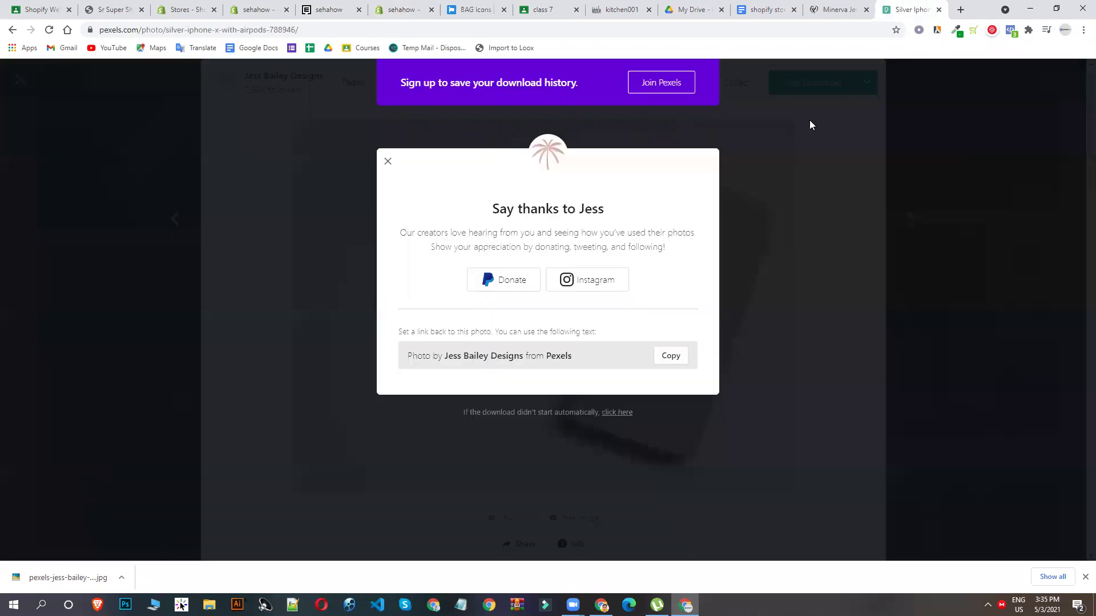
left_click(388, 161)
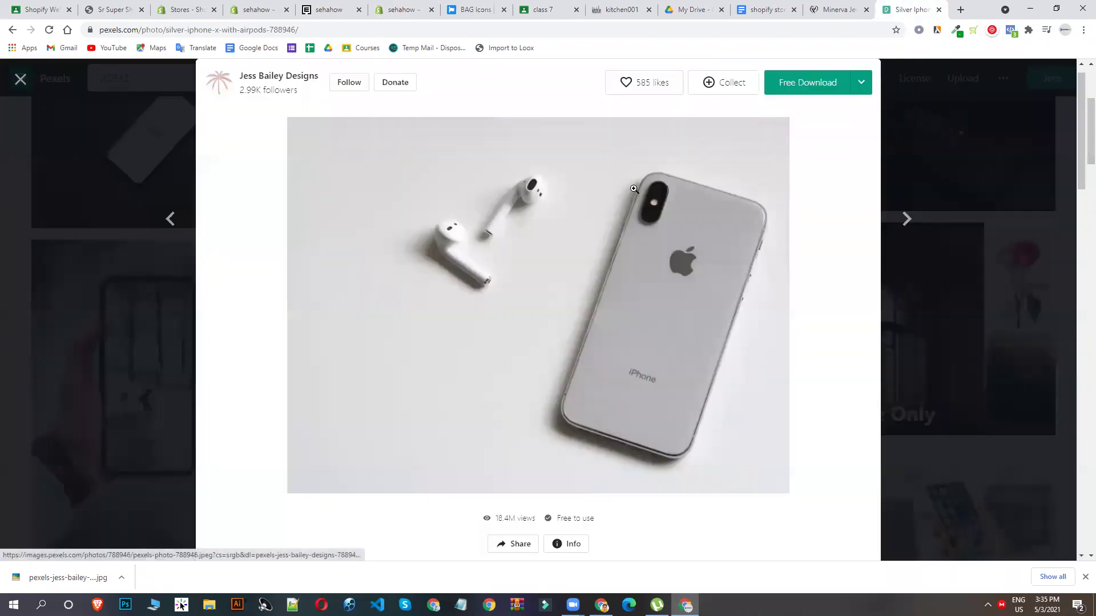
scroll(1022, 160, "down", 10)
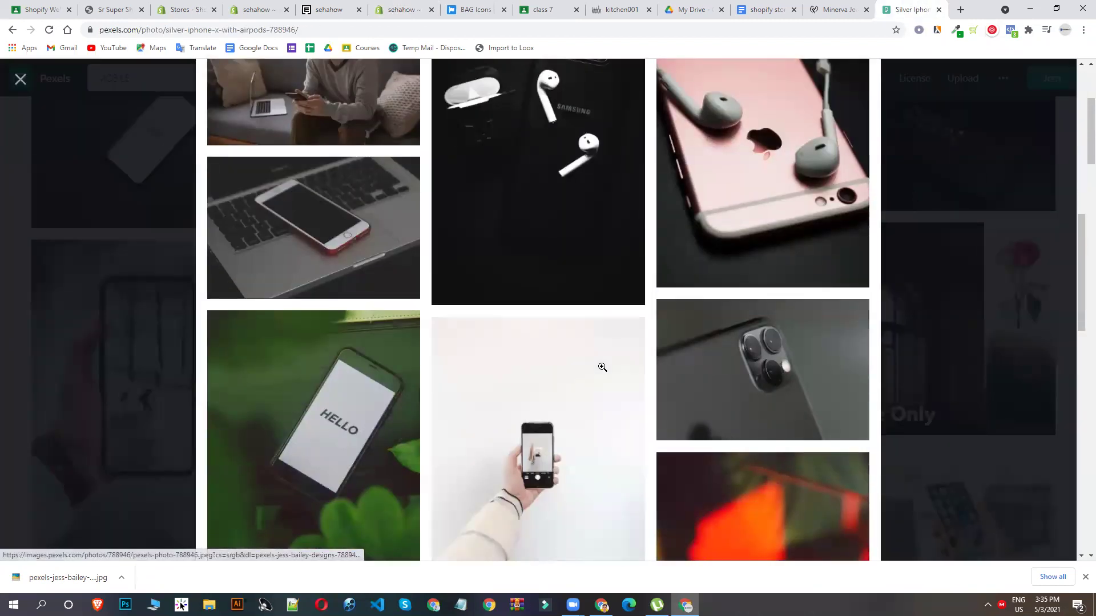
scroll(918, 277, "down", 1)
scroll(690, 382, "up", 3)
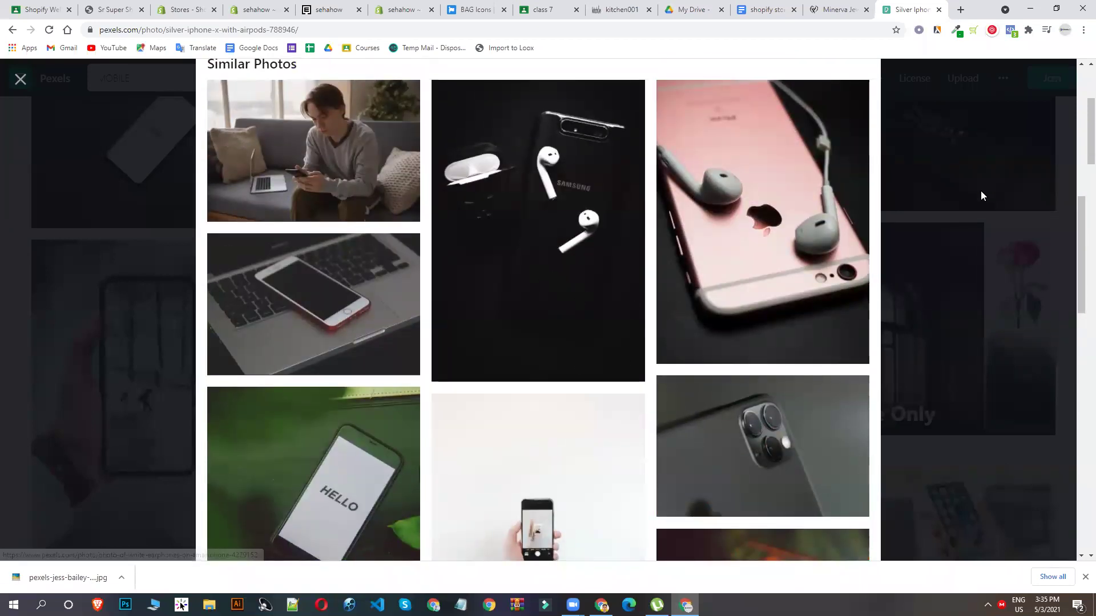
left_click(349, 171)
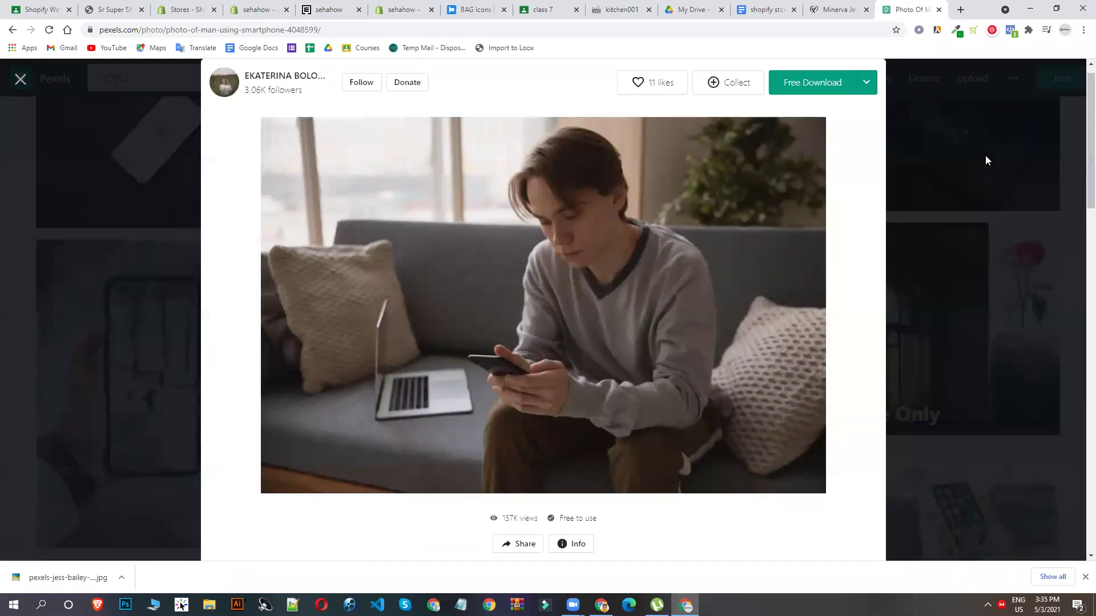
left_click(985, 156)
Step: Download the photo of a white smartphone beside a laptop from the MOBILE search results and return to the results
scroll(988, 261, "down", 6)
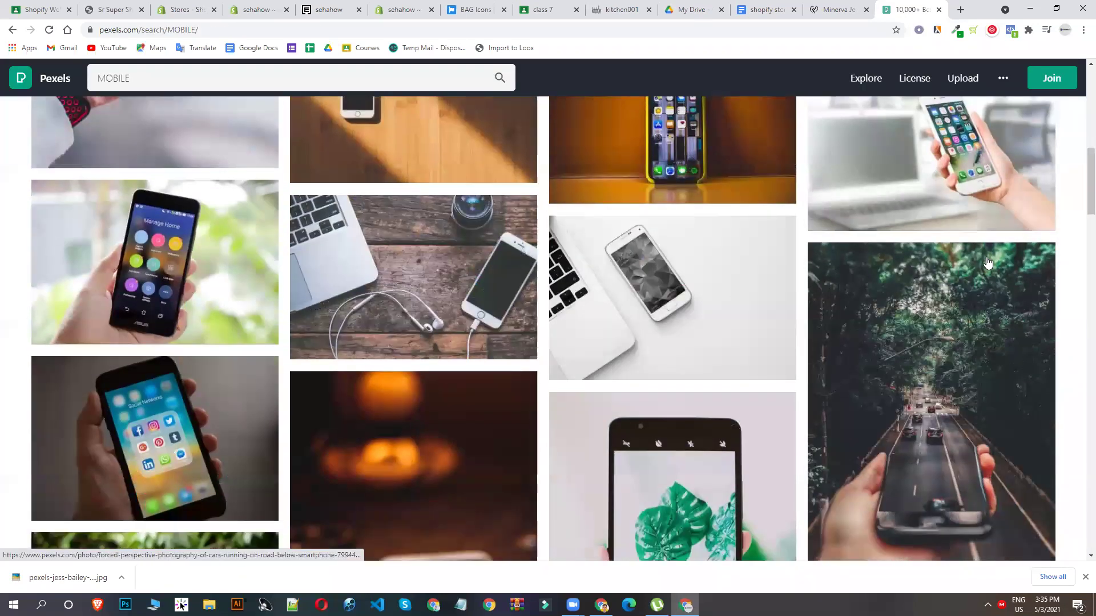
scroll(988, 261, "down", 1)
left_click(691, 236)
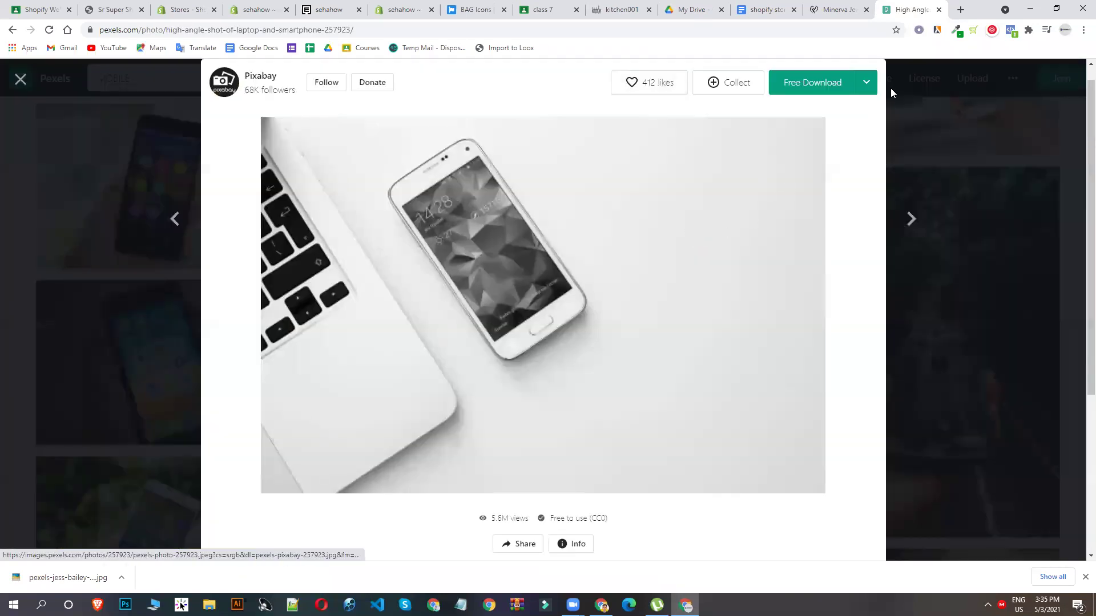
left_click(866, 82)
left_click(791, 296)
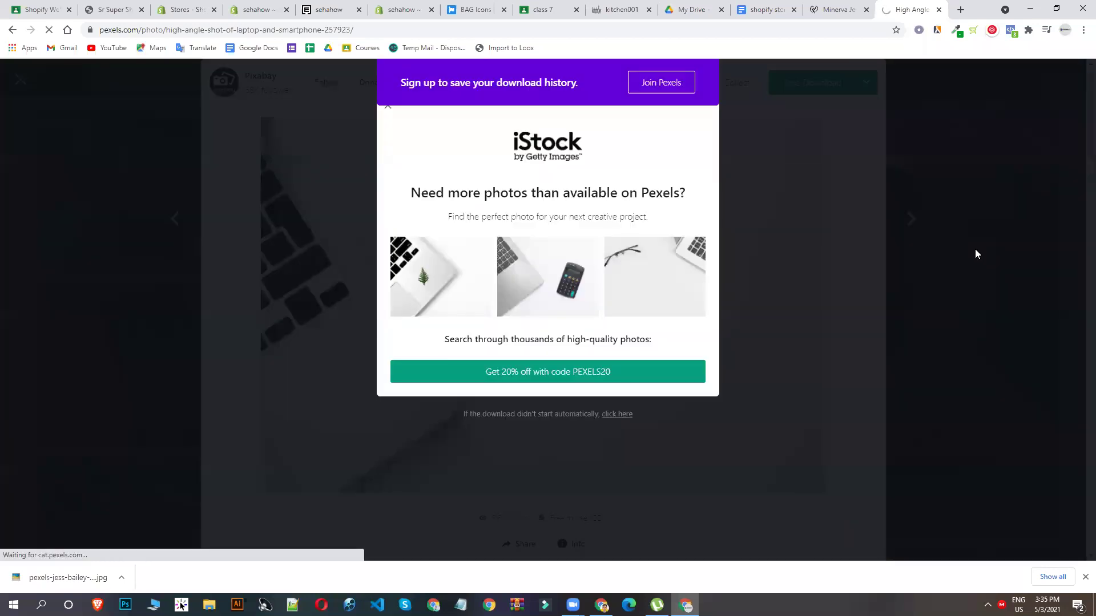
left_click(971, 249)
left_click(953, 273)
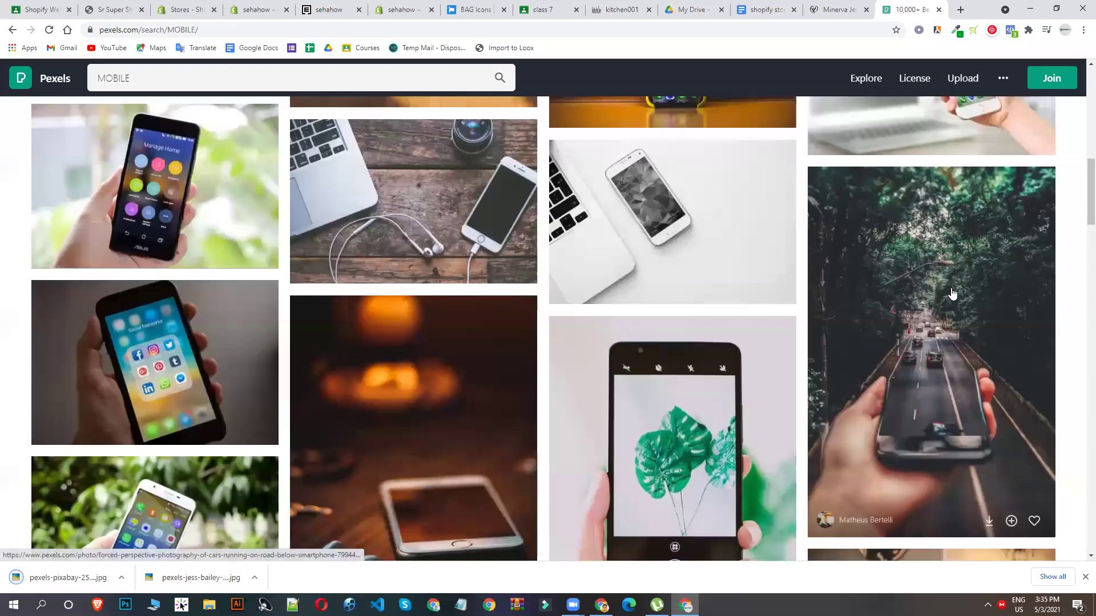
Step: Download the close-up photo of a mobile phone against a white background at the custom size 1920 x 560
scroll(909, 329, "down", 5)
scroll(907, 326, "down", 3)
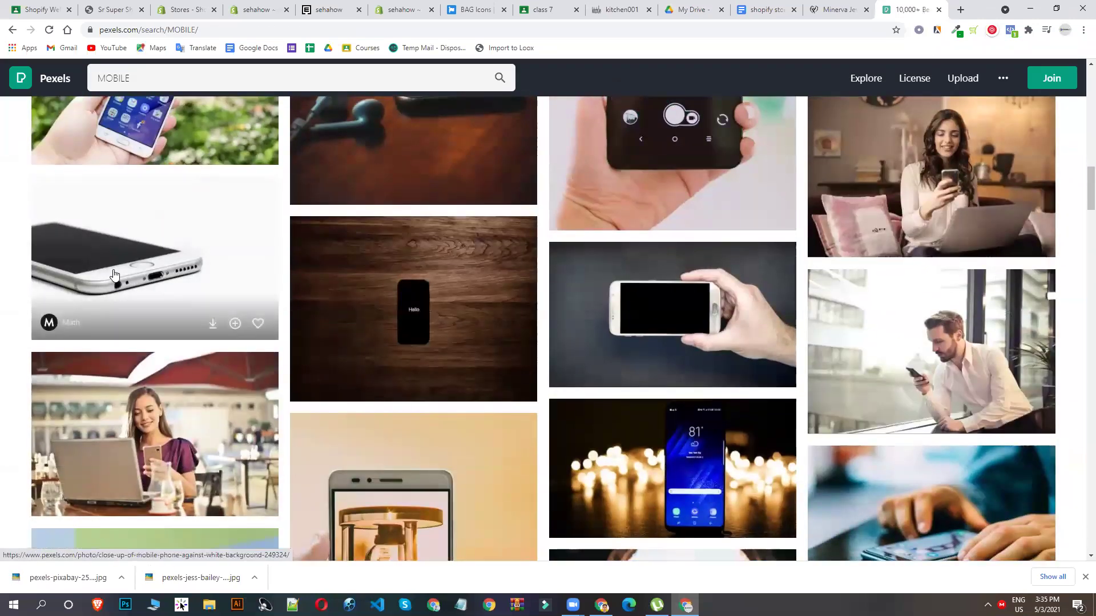
left_click(114, 275)
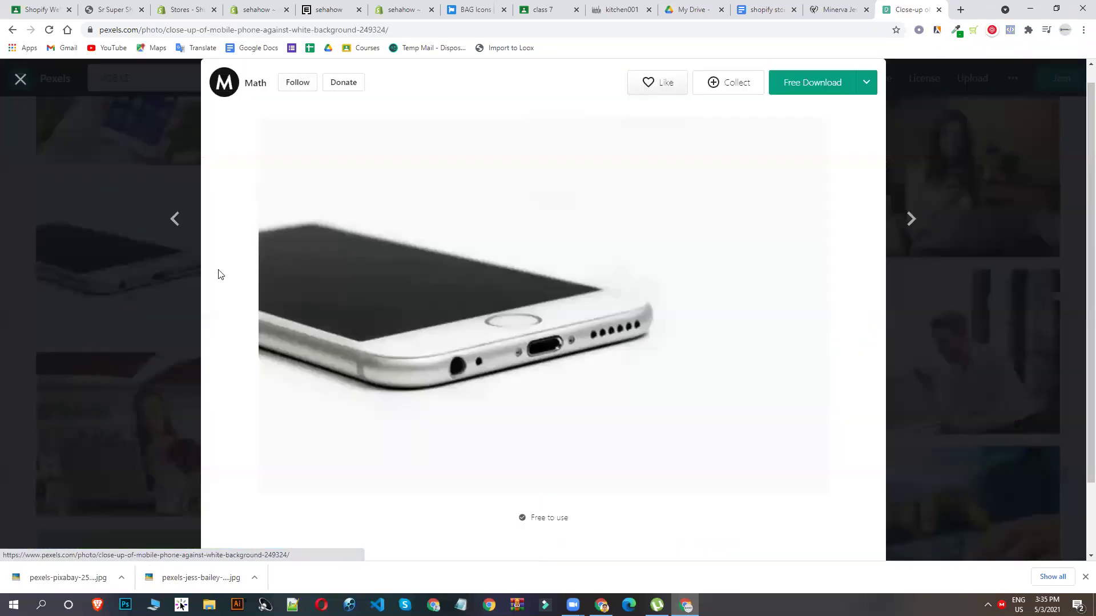
left_click(866, 82)
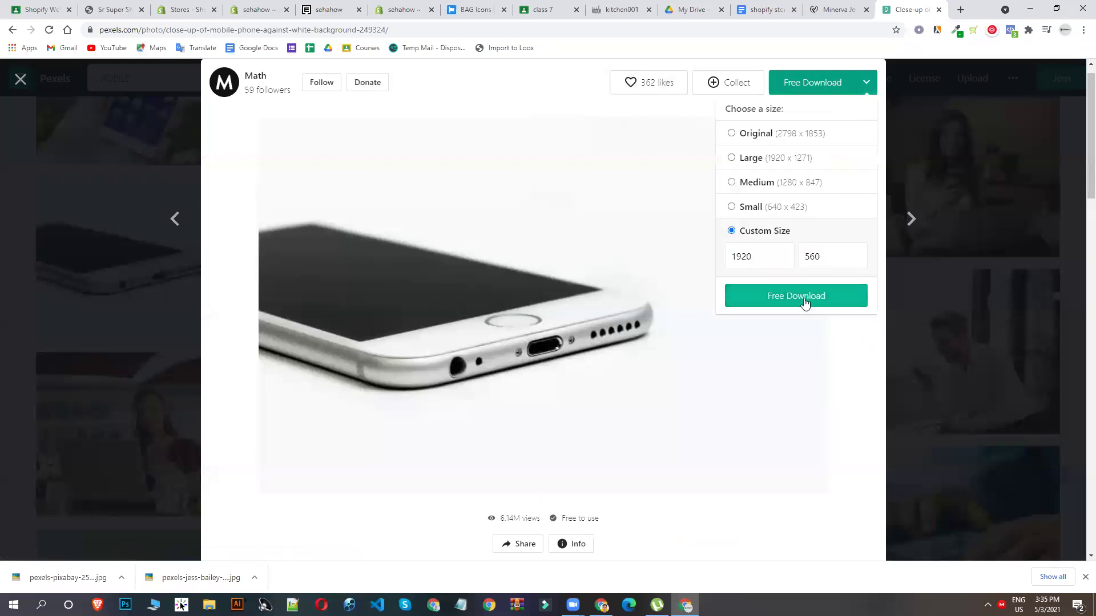
left_click(805, 301)
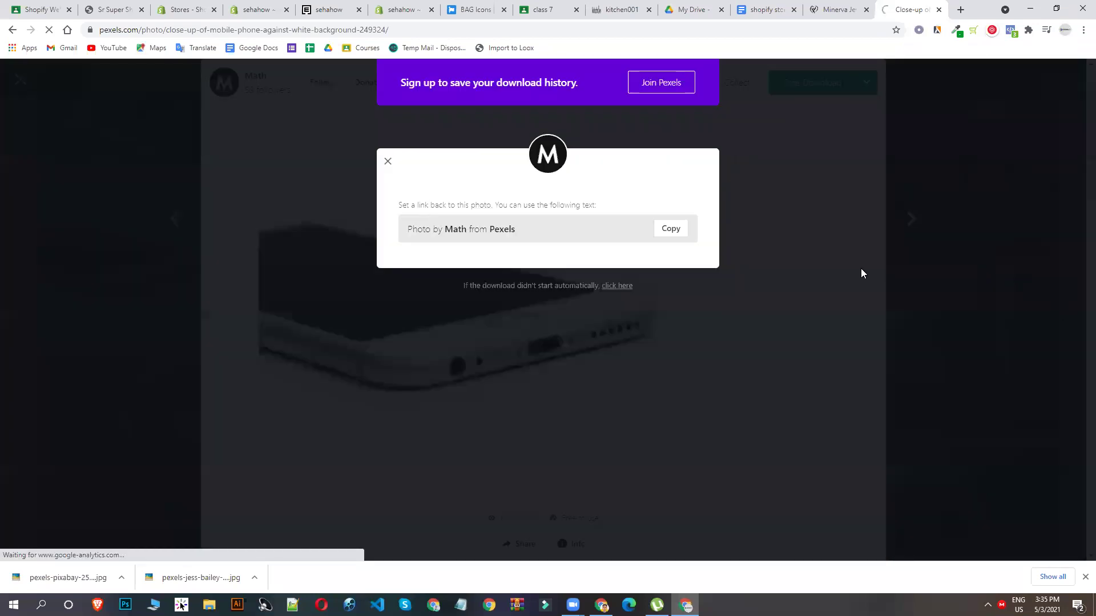
Step: Switch back to the Shopify theme editor and review the first slide's image, position and button settings
left_click(246, 10)
left_click(403, 9)
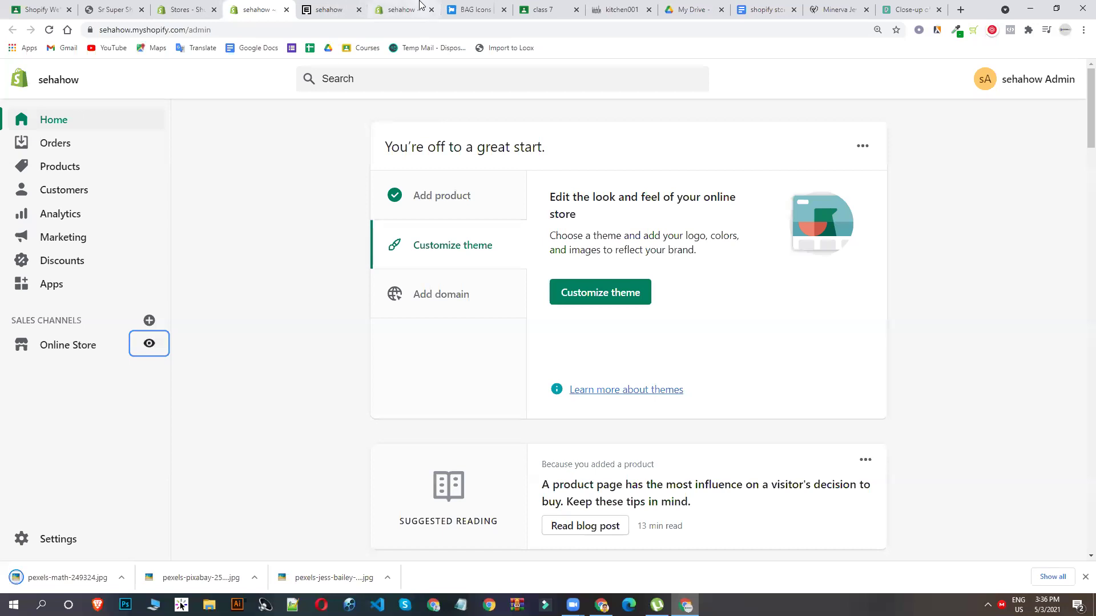
scroll(126, 354, "down", 3)
scroll(120, 339, "up", 3)
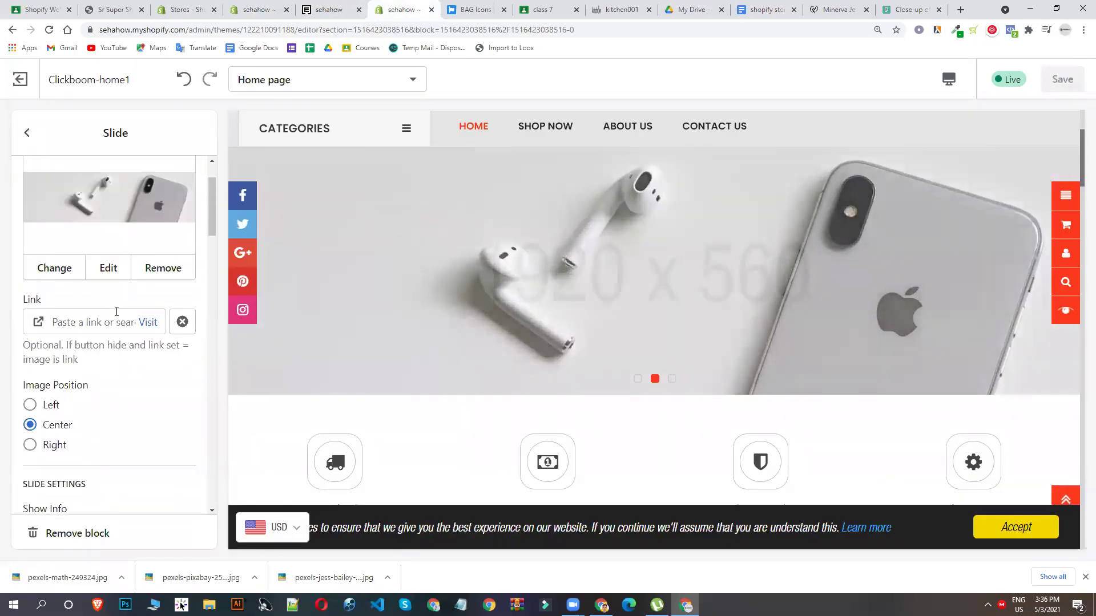
scroll(120, 319, "down", 6)
scroll(125, 325, "down", 3)
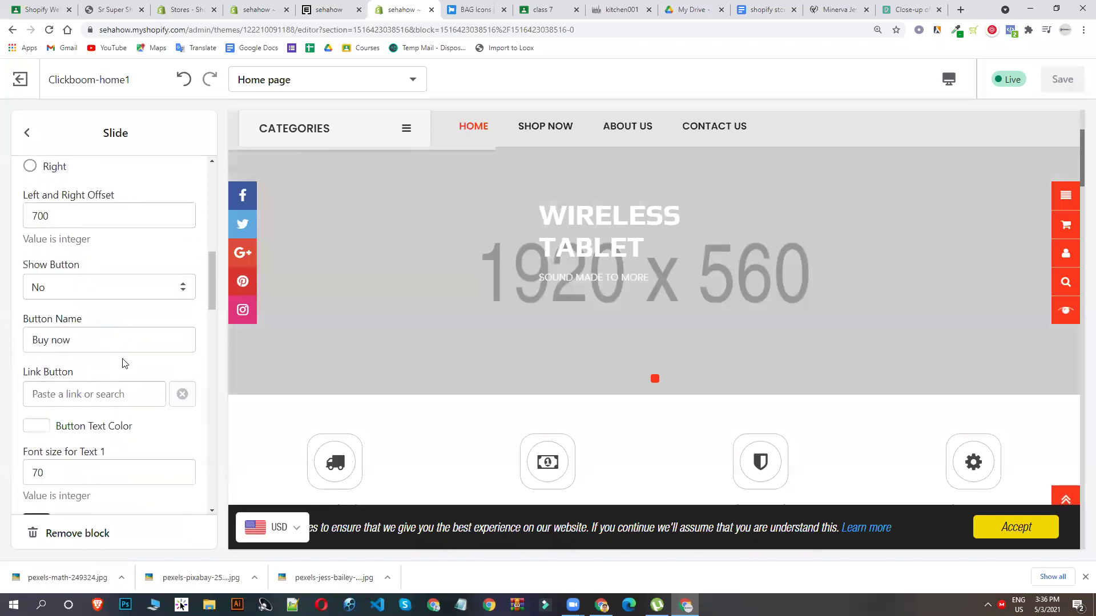
scroll(125, 342, "down", 2)
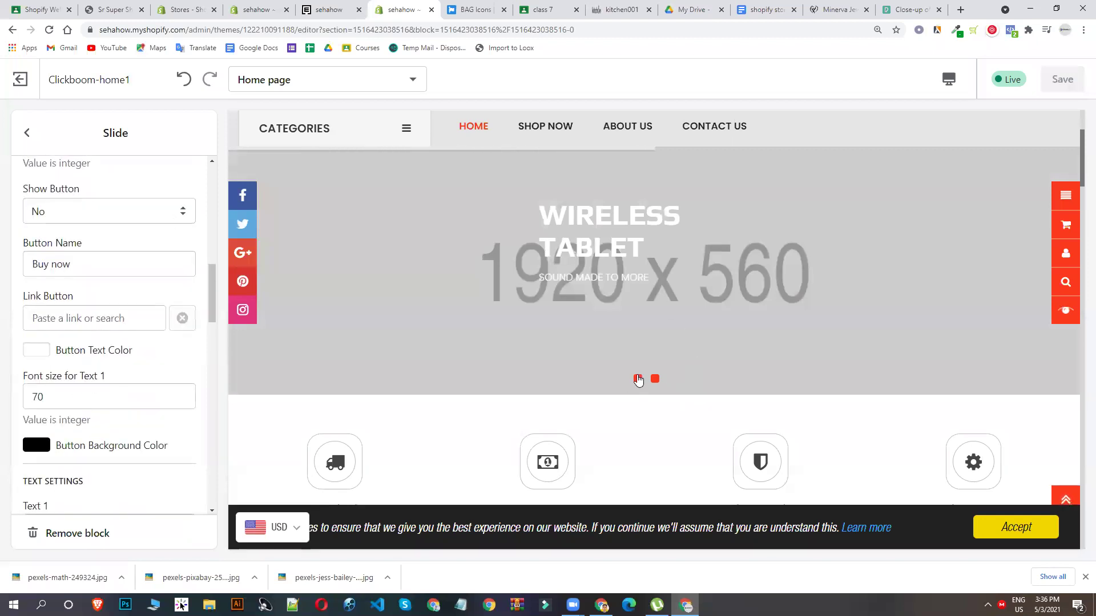
left_click(624, 379)
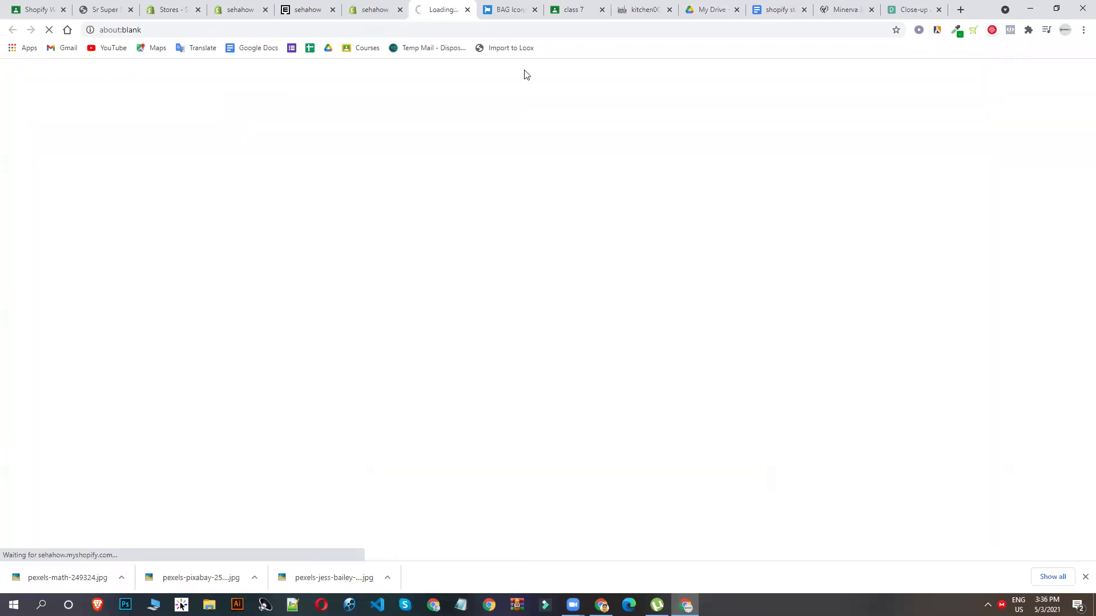
Step: Review the first slide's text, colour, font size and custom HTML settings
scroll(84, 423, "down", 4)
scroll(85, 425, "down", 15)
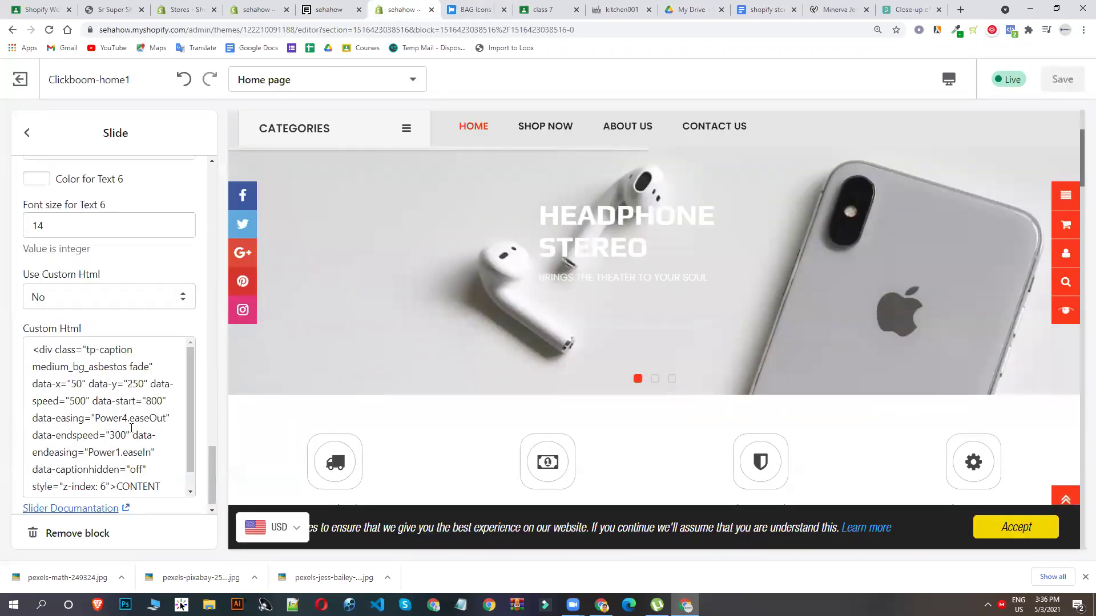
scroll(132, 428, "down", 2)
scroll(131, 428, "up", 8)
scroll(117, 388, "up", 9)
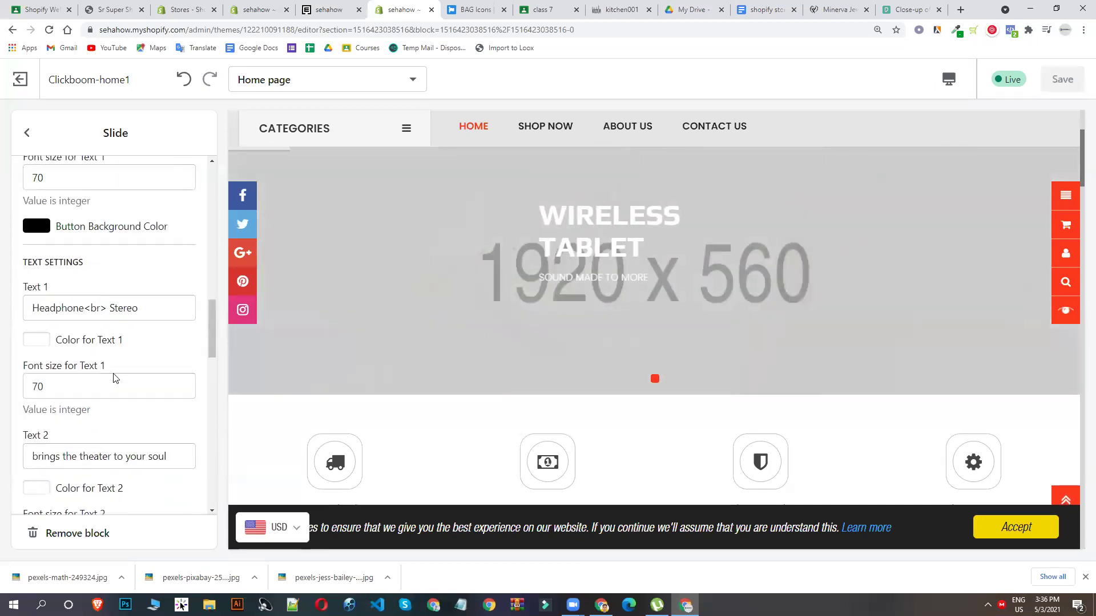
scroll(115, 378, "up", 3)
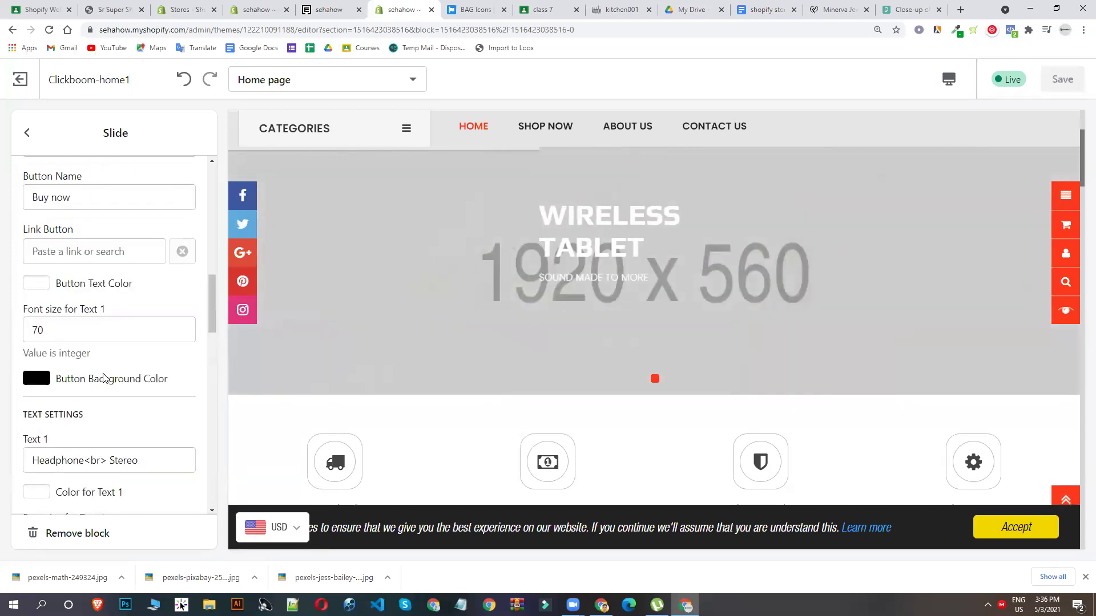
scroll(105, 378, "up", 2)
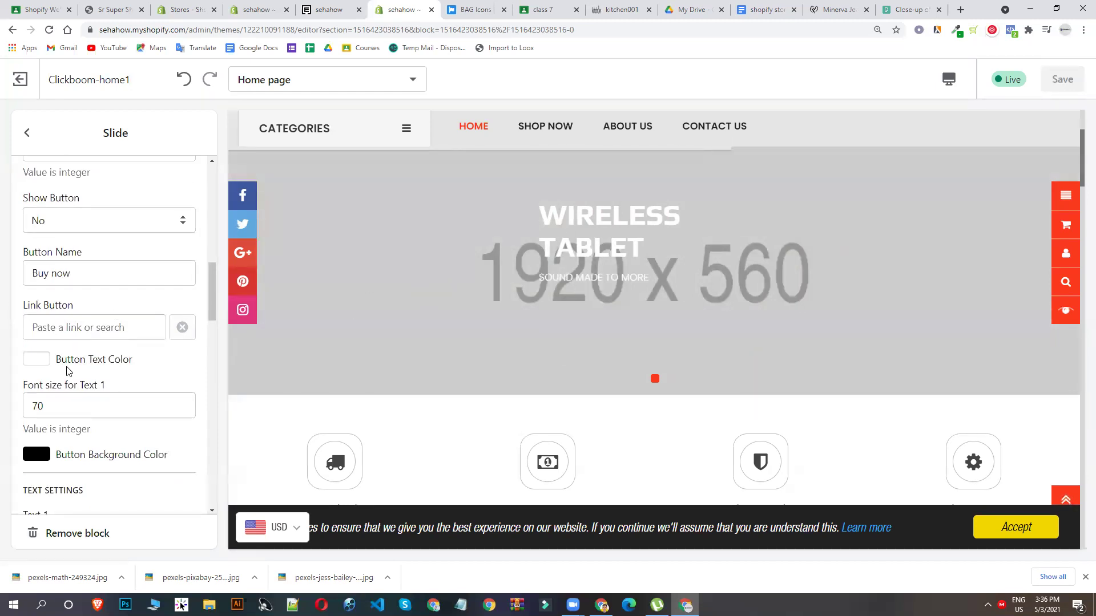
scroll(68, 437, "down", 3)
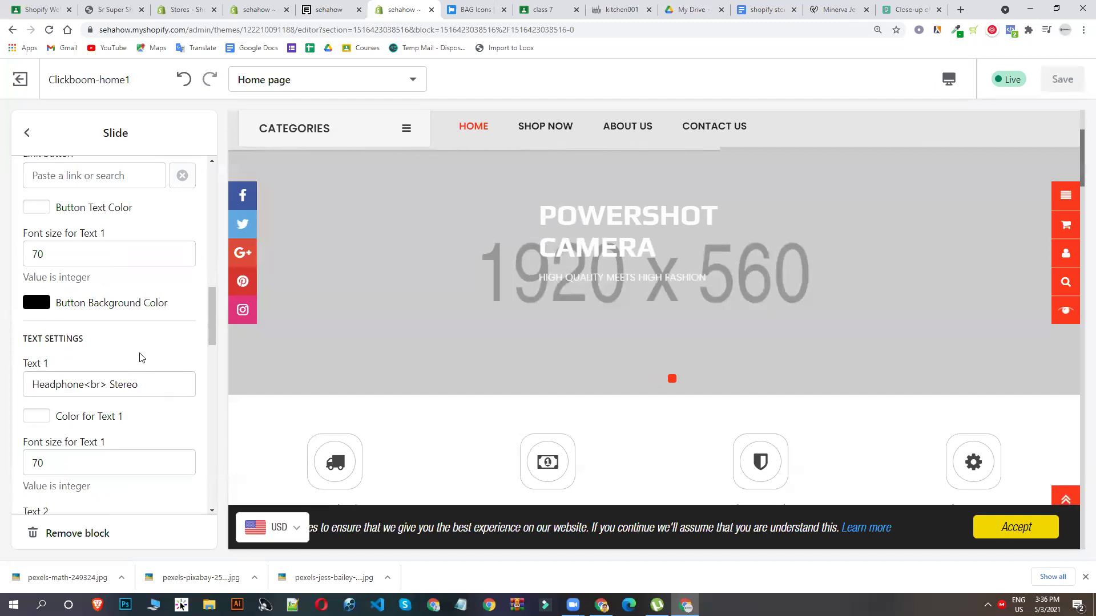
Step: Link the first slide's Buy now button to All Products and save the theme
scroll(142, 359, "up", 4)
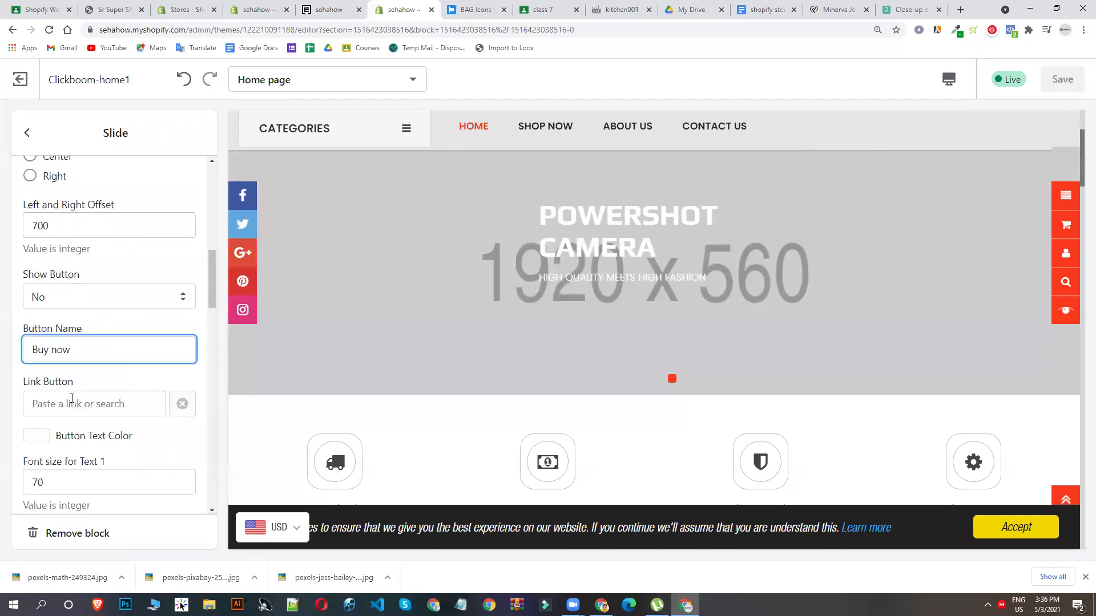
left_click(72, 398)
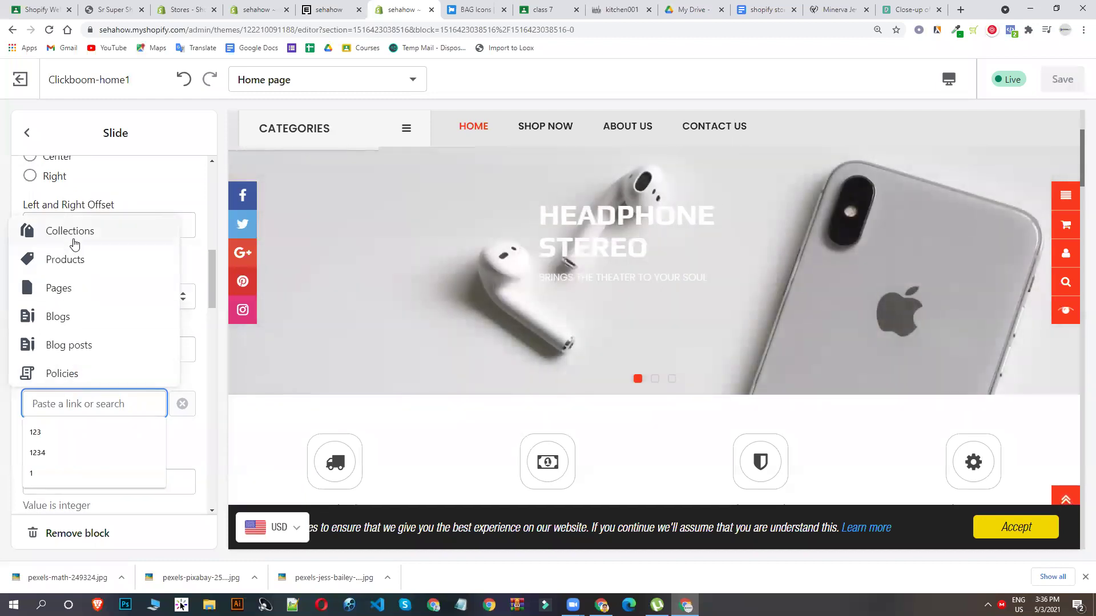
left_click(67, 259)
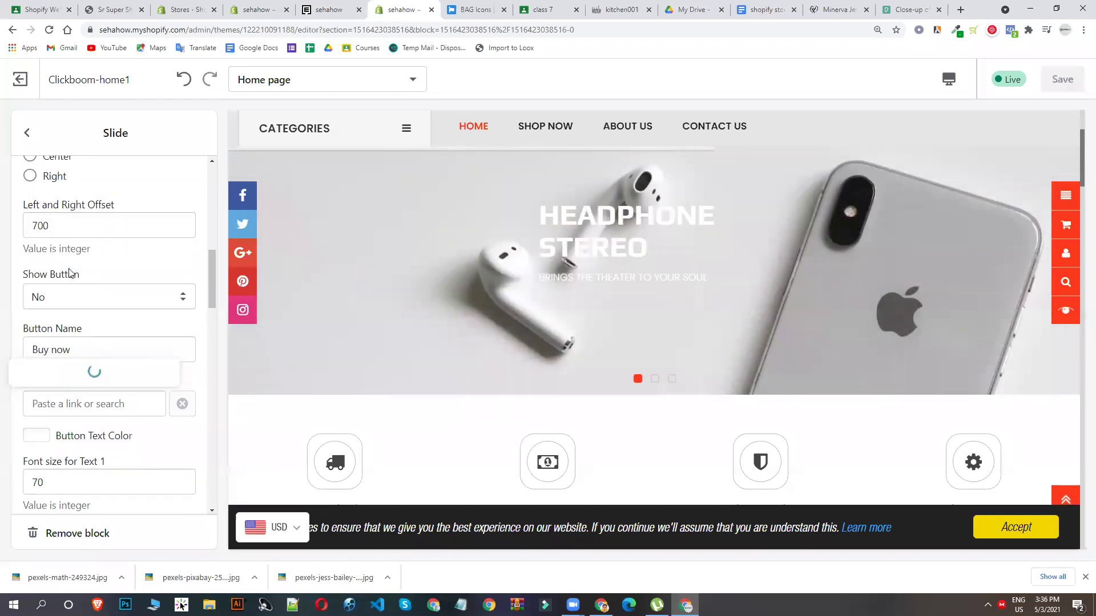
left_click(73, 222)
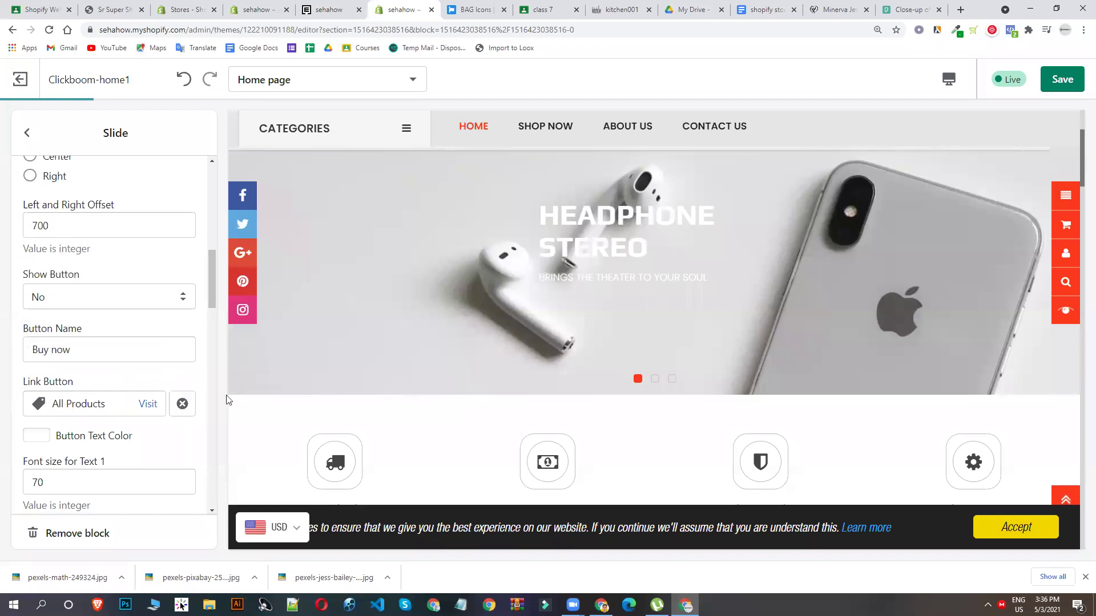
left_click(1063, 79)
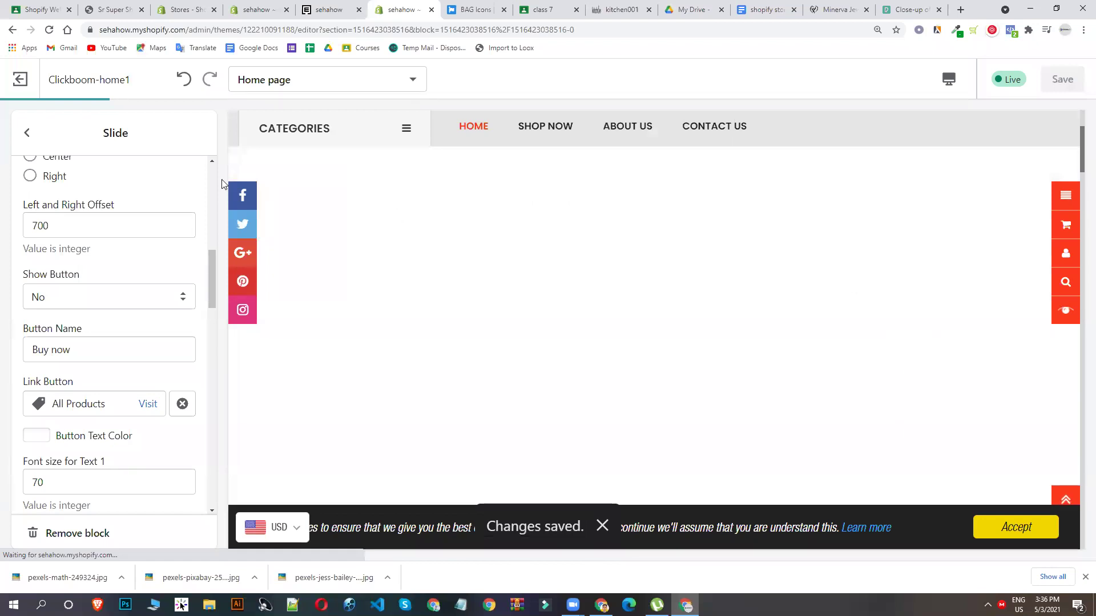
Step: Open the second slide of the Home Slider and upload pexels-math-249324.jpg from Downloads to its image library
left_click(24, 132)
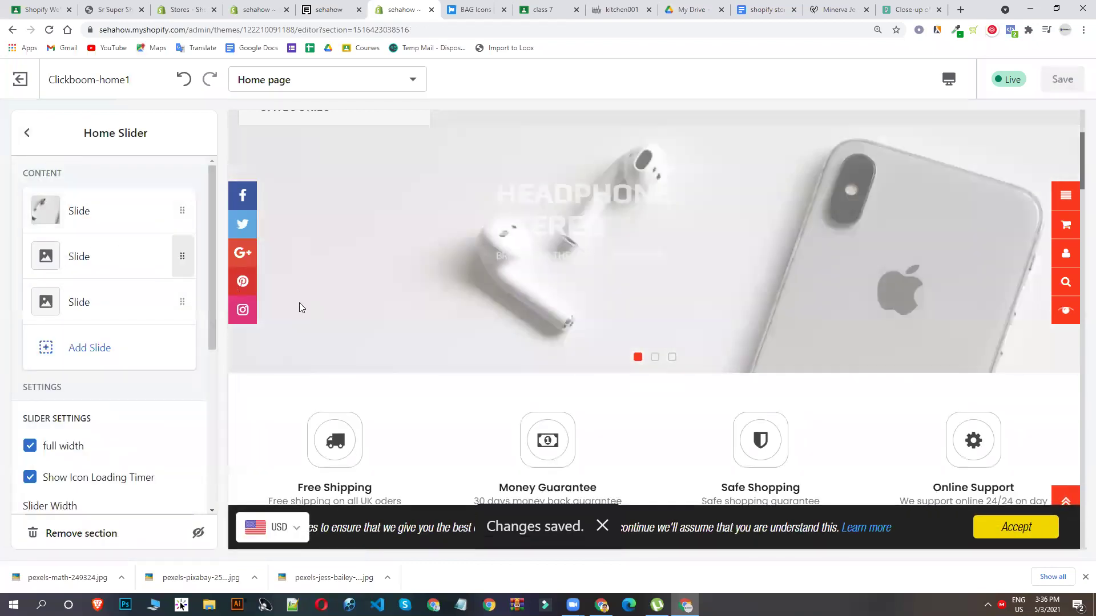
left_click(654, 357)
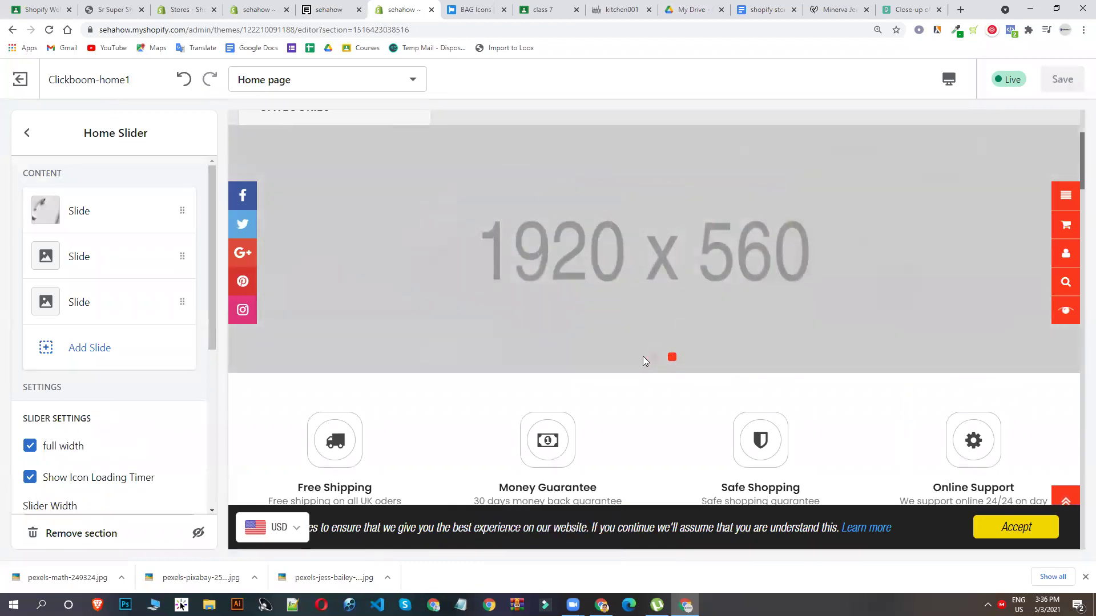
left_click(85, 251)
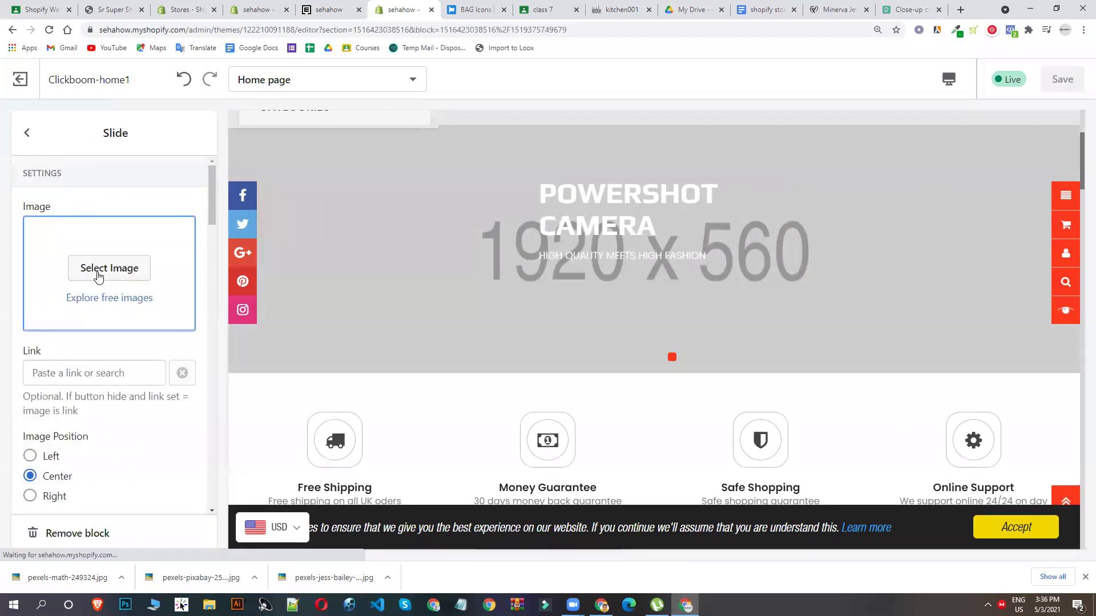
left_click(98, 275)
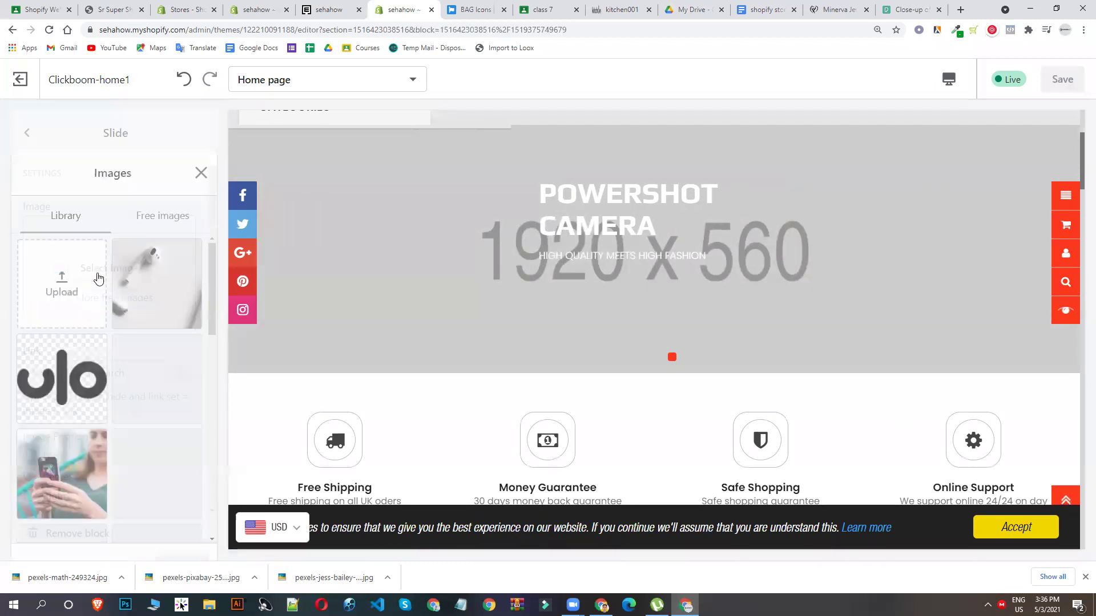
left_click(64, 260)
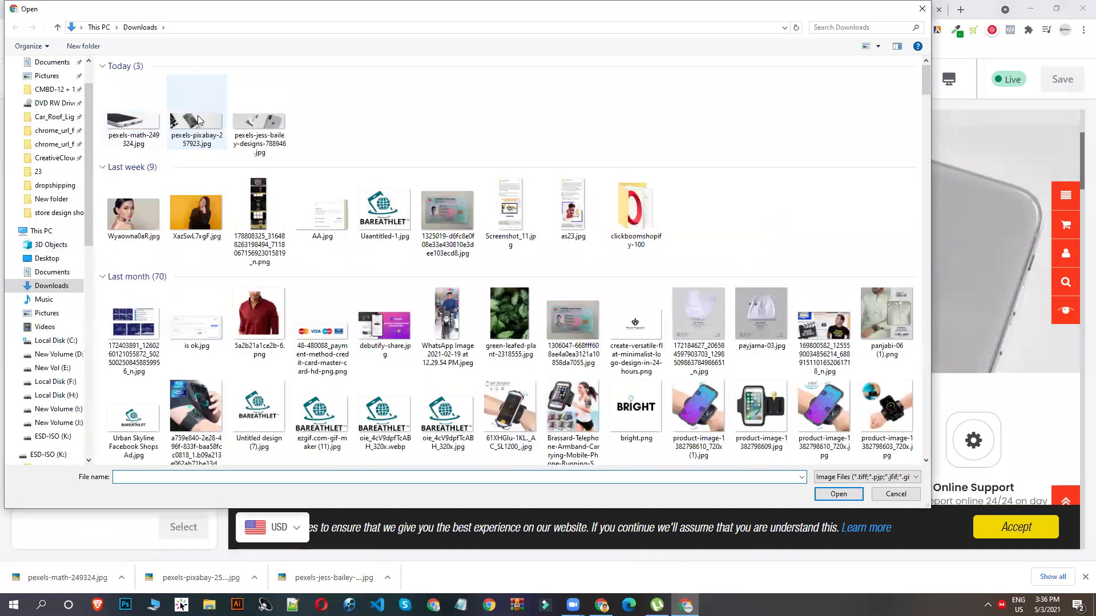
left_click(198, 121)
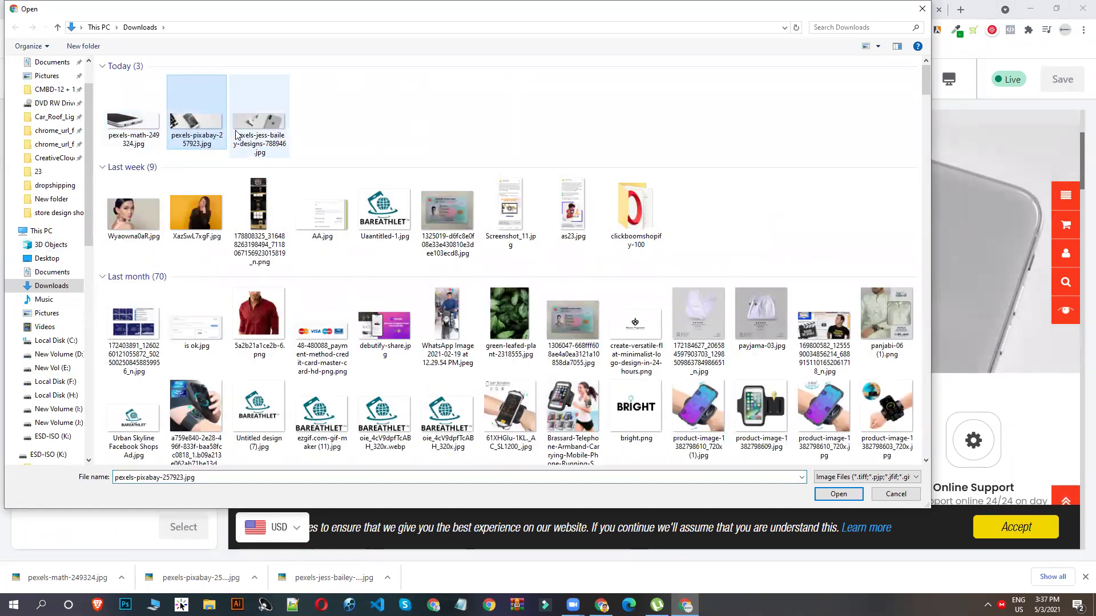
double_click(112, 116)
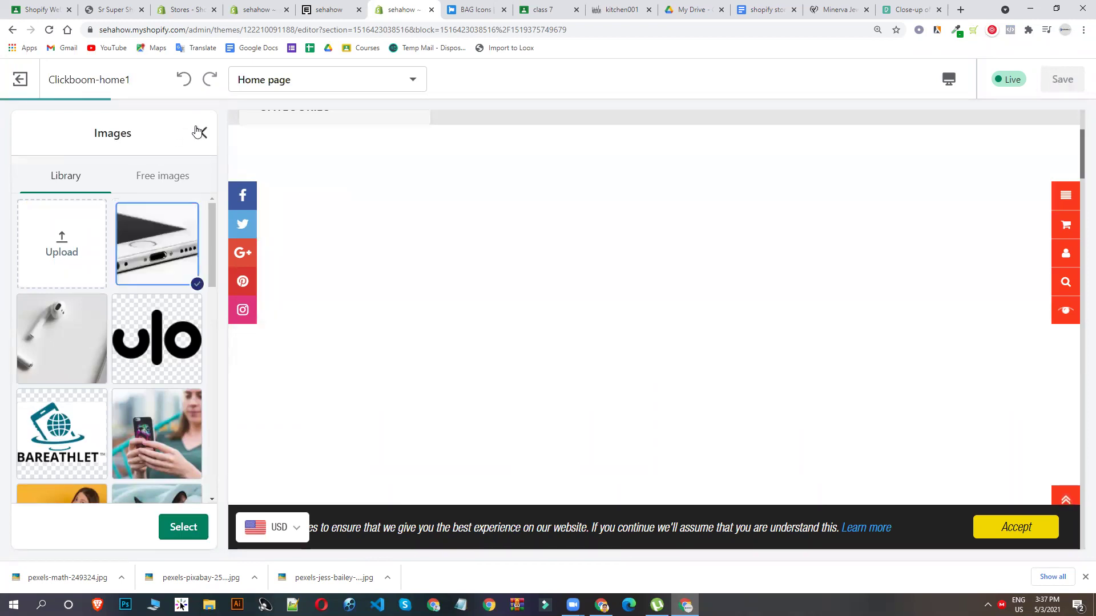
left_click(200, 132)
scroll(86, 371, "down", 4)
scroll(64, 407, "down", 5)
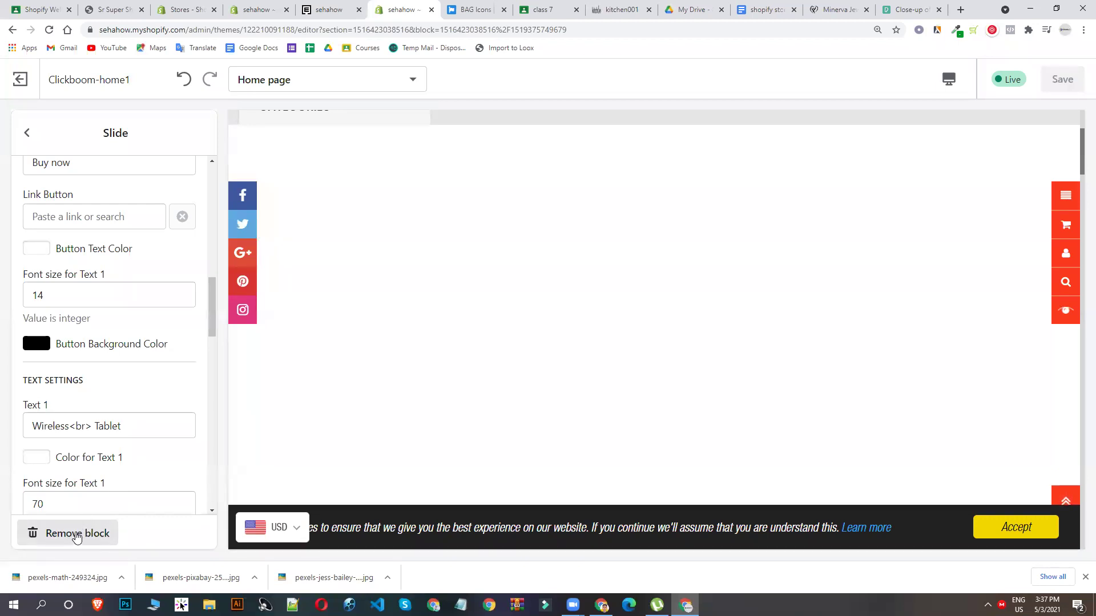
scroll(85, 319, "up", 12)
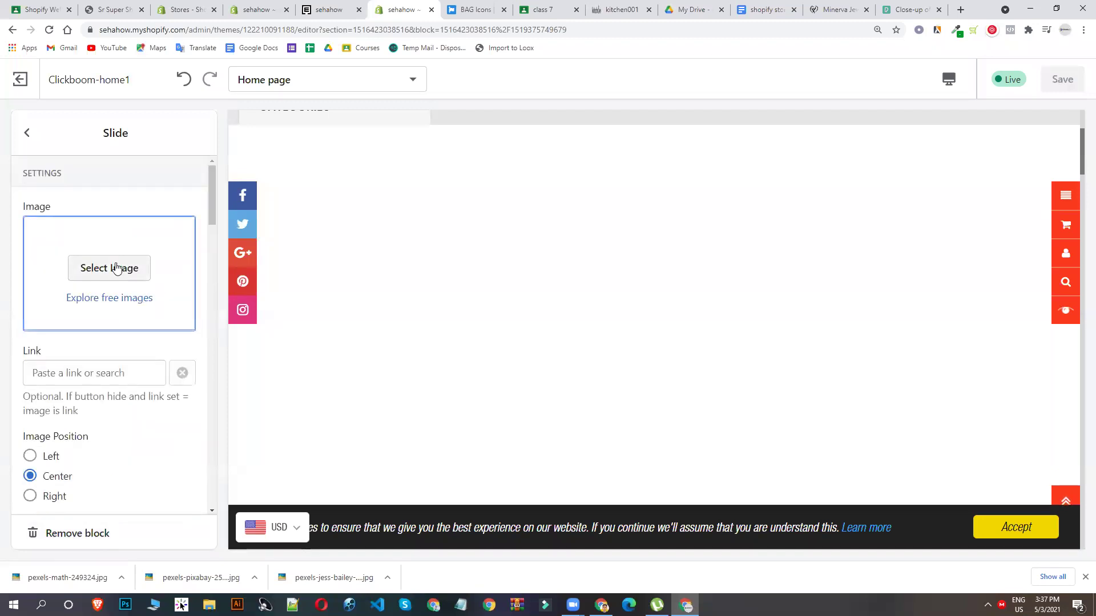
Step: Assign the uploaded close-up phone photo as the second slide's image and save the theme
left_click(116, 268)
left_click(130, 249)
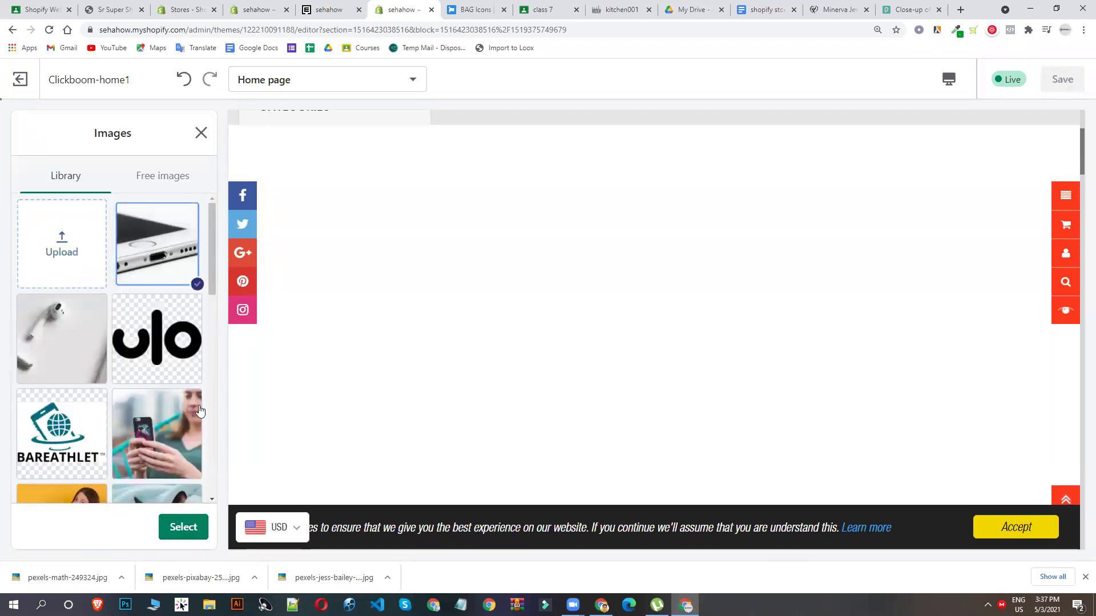
left_click(190, 515)
scroll(177, 434, "down", 3)
scroll(182, 413, "down", 8)
key("ctrl+s")
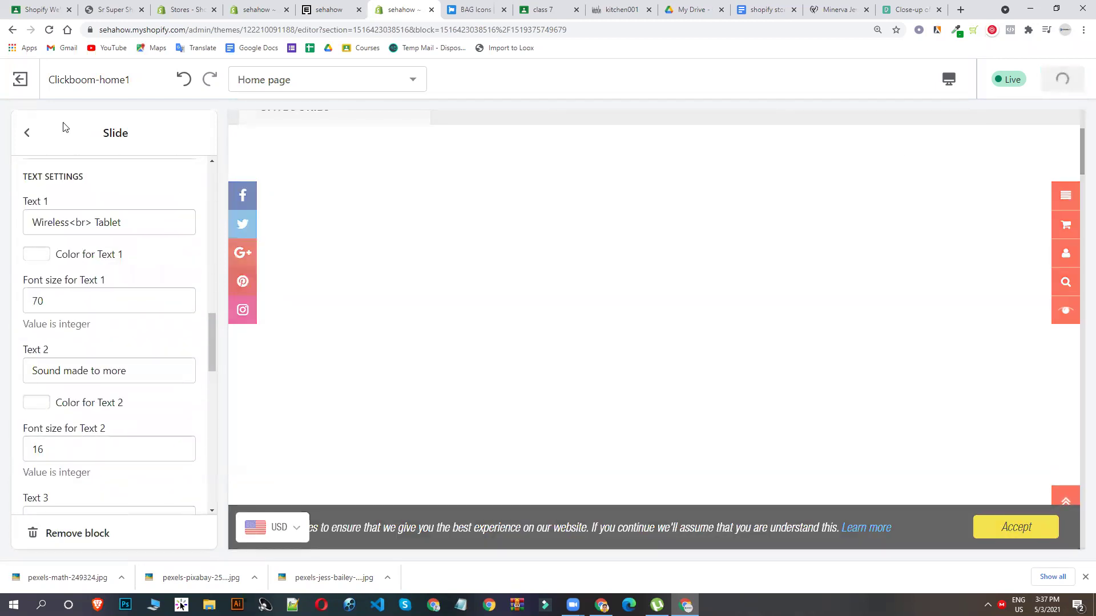
Step: Upload pexels-math-249324.jpg as the third slide's image and save the theme
left_click(23, 137)
left_click(76, 302)
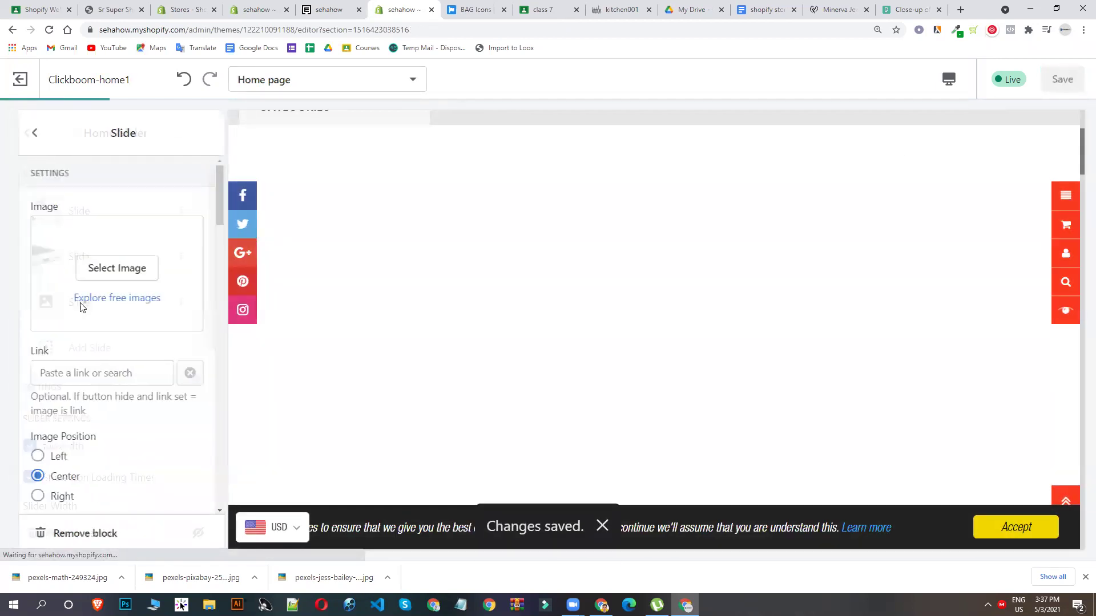
left_click(103, 270)
left_click(102, 227)
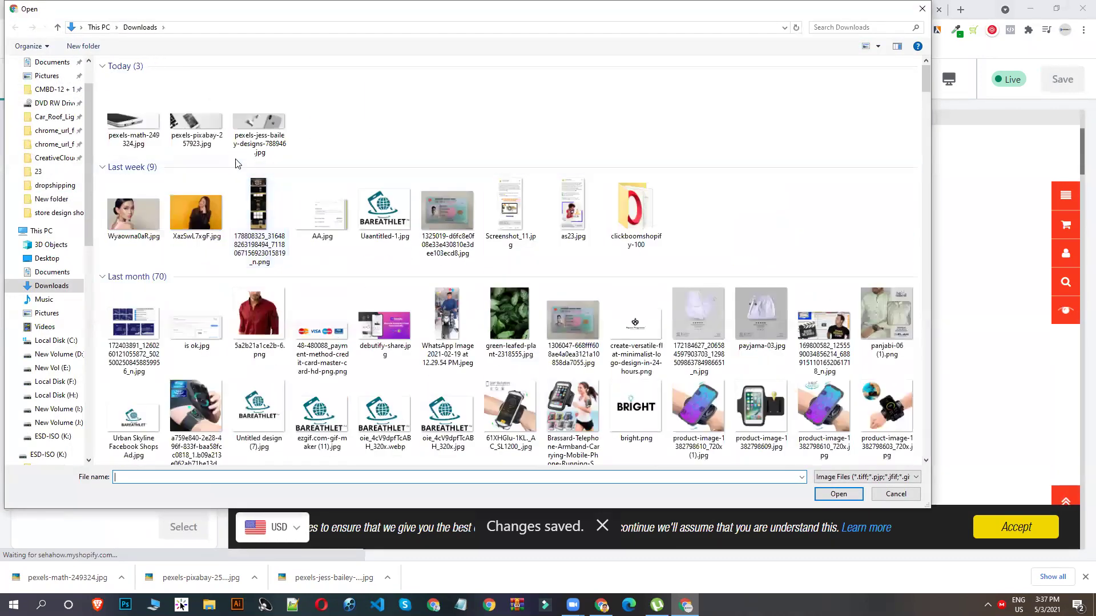
double_click(134, 123)
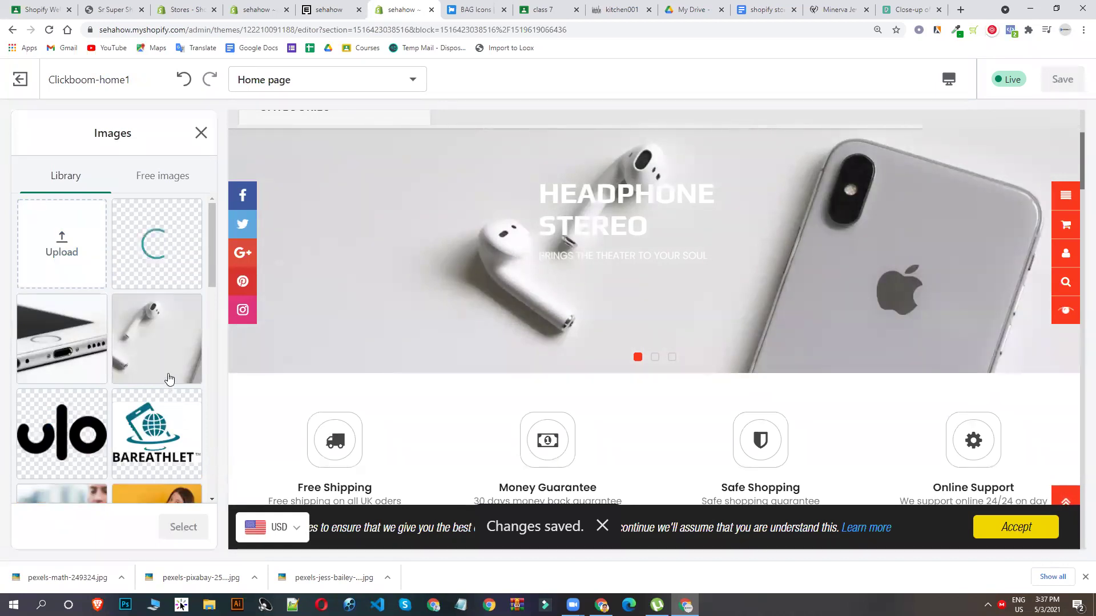
left_click(182, 527)
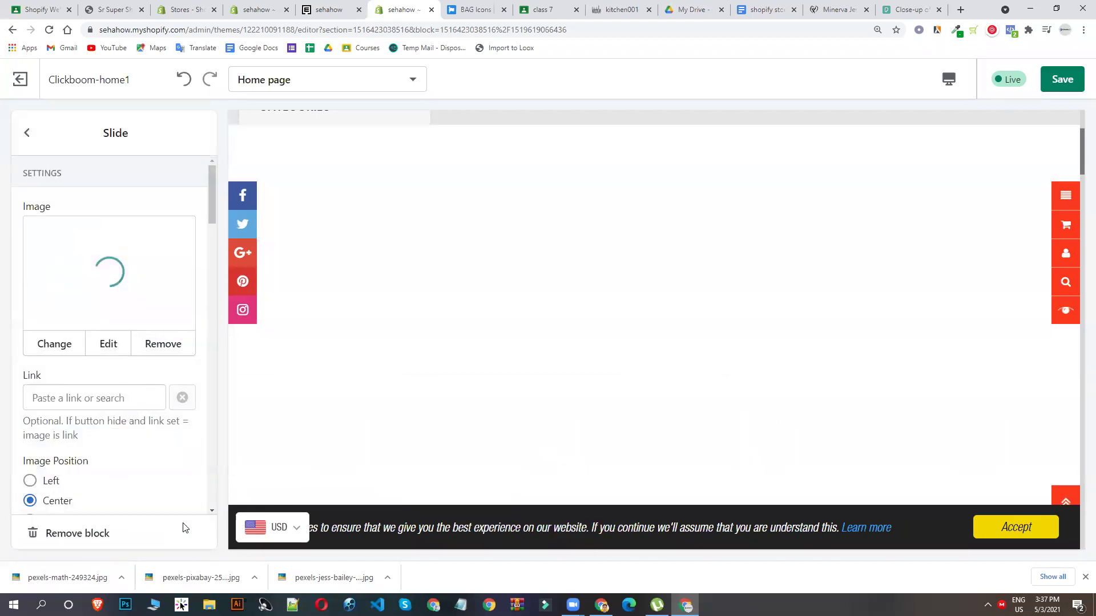
left_click(1060, 79)
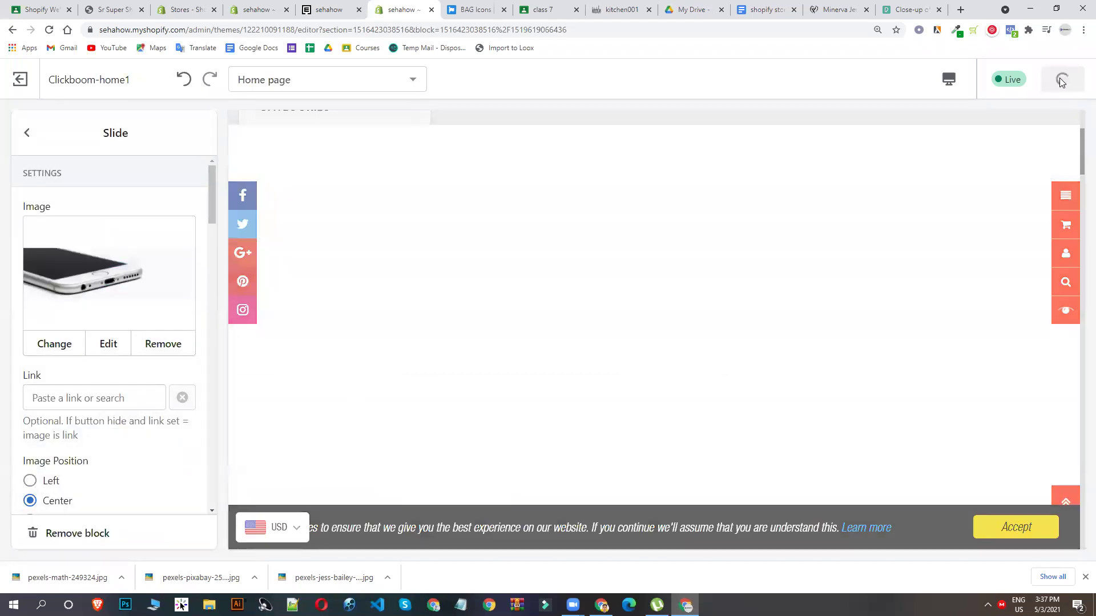
Step: Review the Home Slider's width, height, timing and navigation settings and preview its slides
left_click(27, 132)
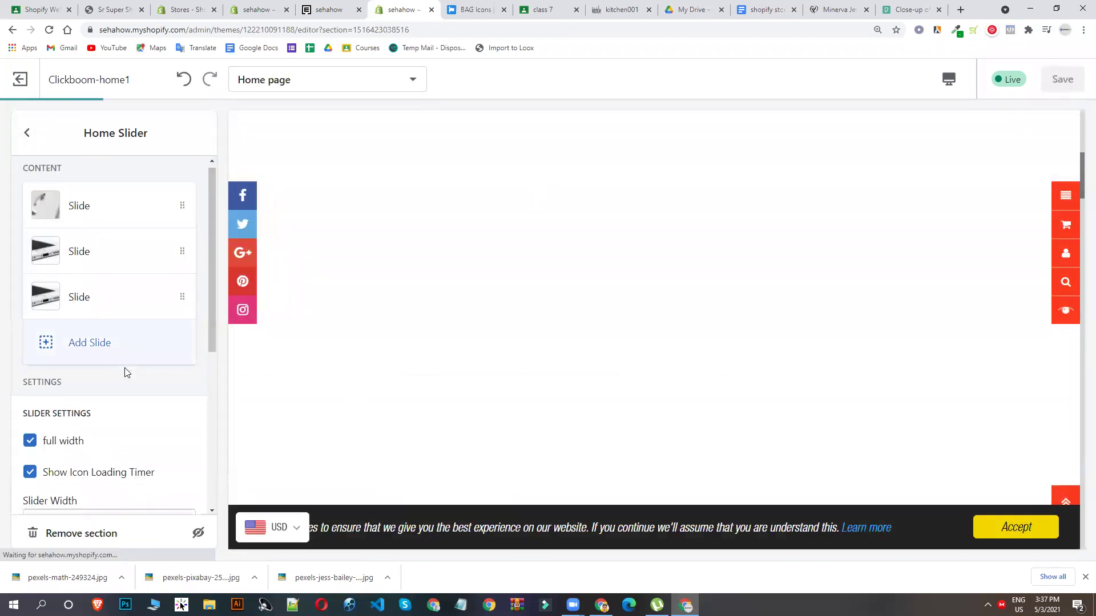
scroll(126, 372, "down", 3)
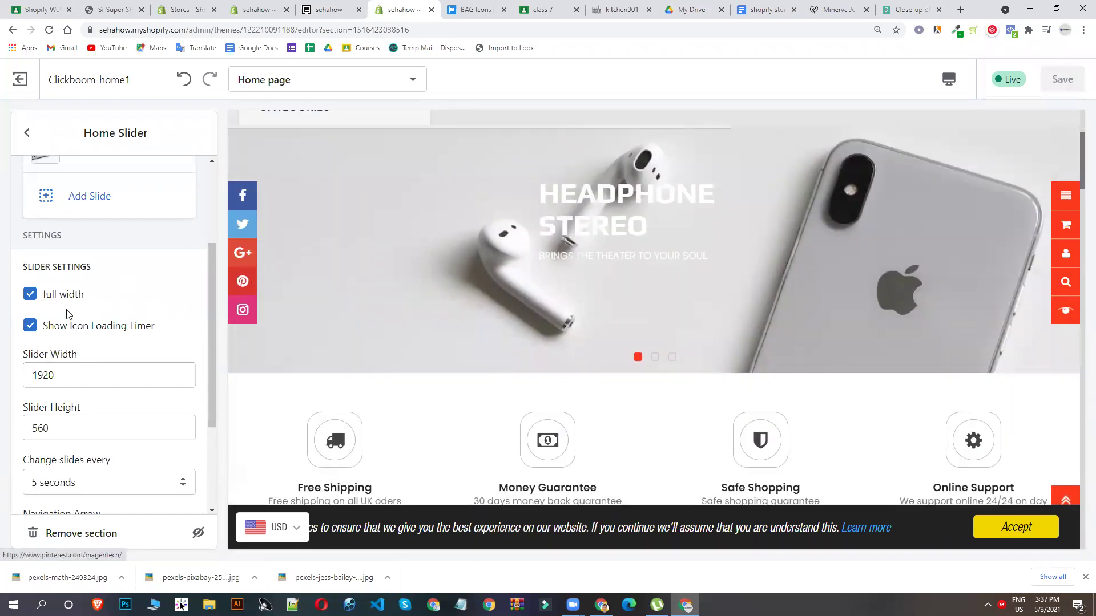
scroll(12, 350, "down", 1)
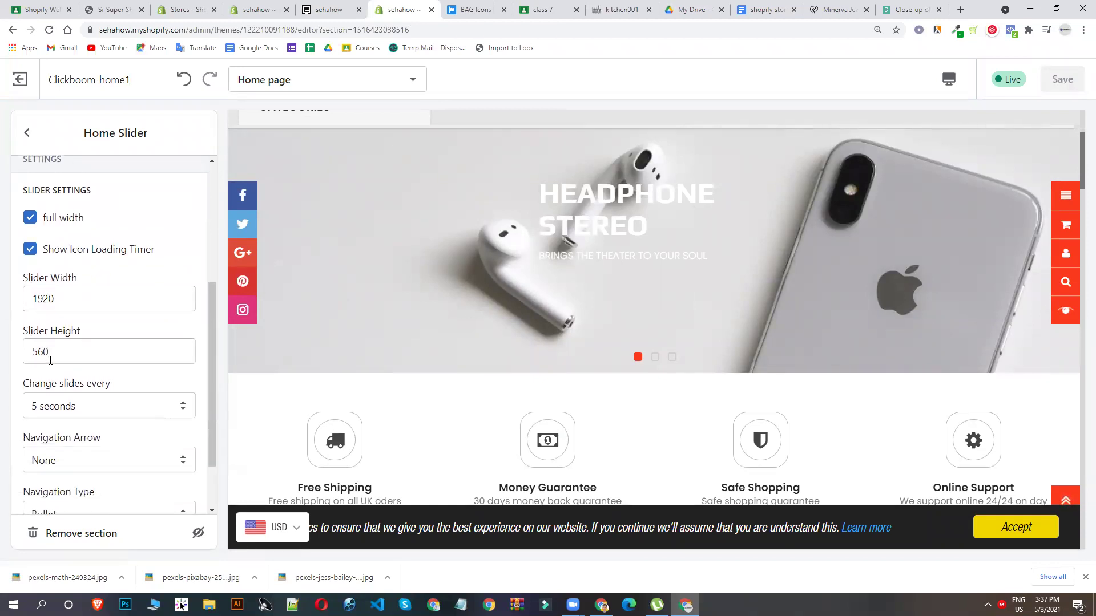
double_click(48, 298)
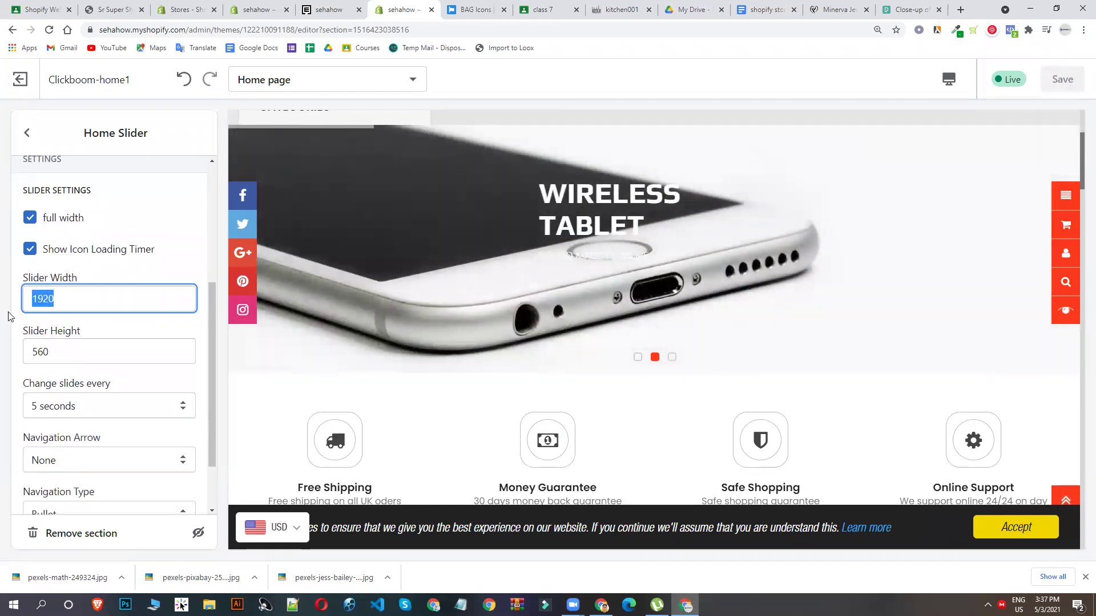
double_click(69, 348)
left_click(75, 294)
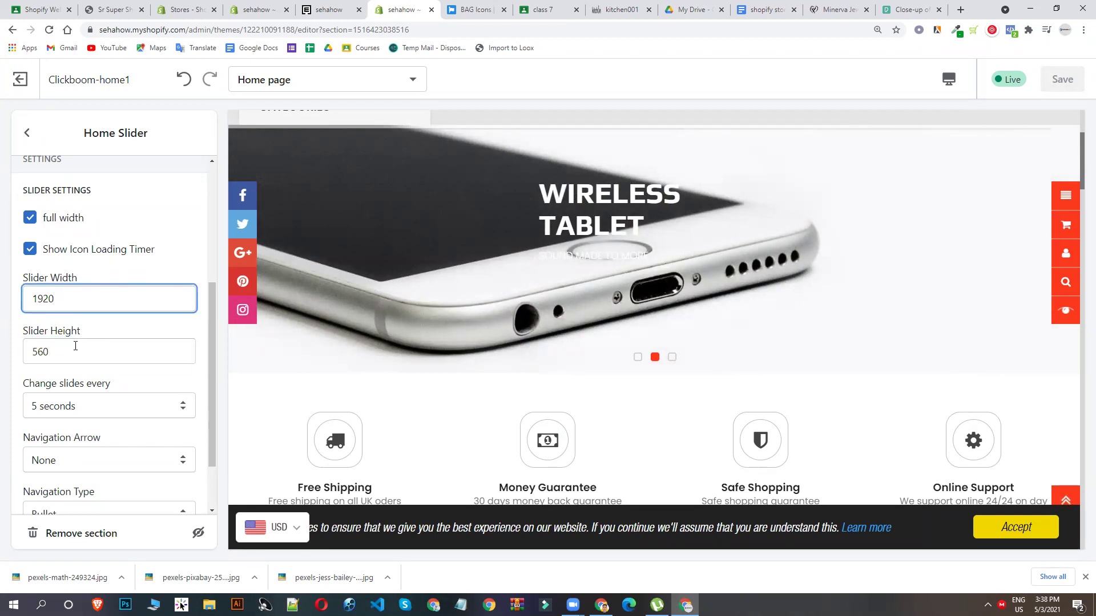
scroll(129, 374, "down", 1)
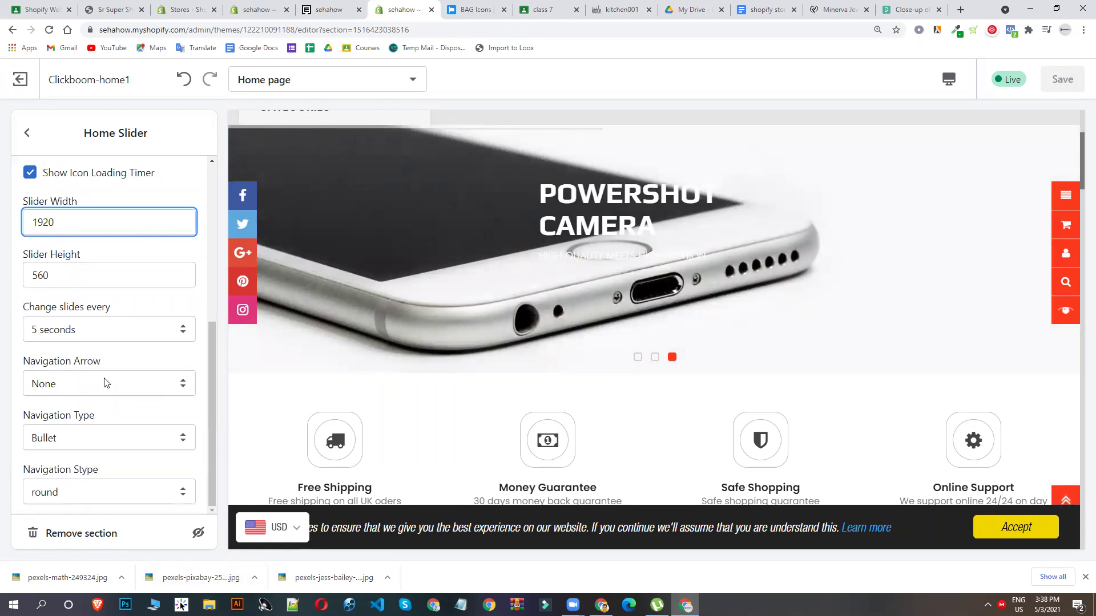
left_click(639, 359)
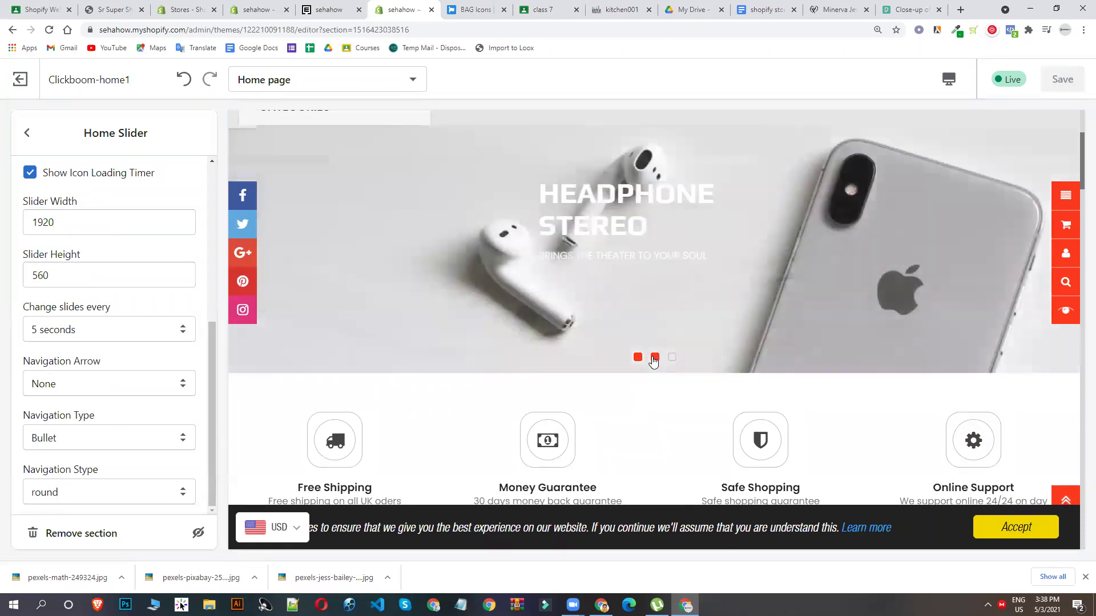
left_click(654, 358)
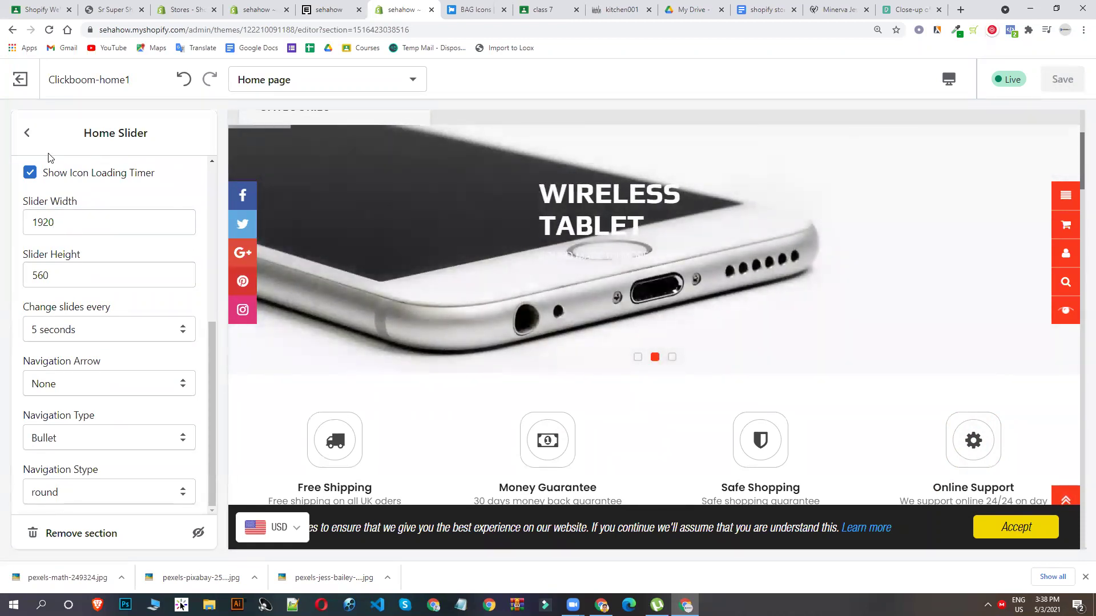
Step: In the Home Service section, change the Free Shipping item's description to "Free shipping on all US oders"
left_click(27, 134)
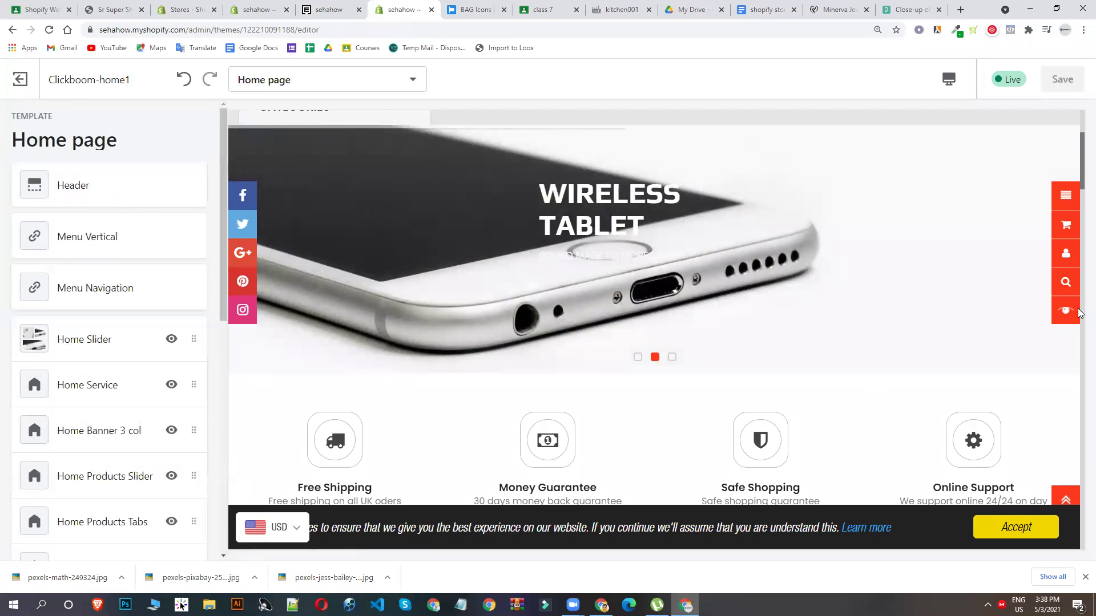
scroll(717, 284, "down", 4)
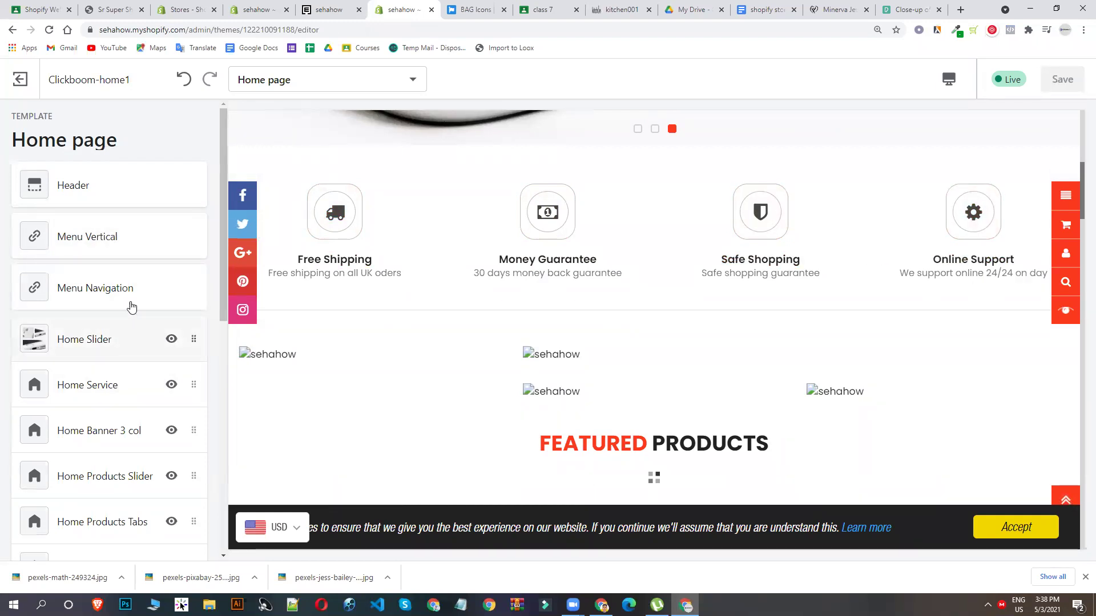
scroll(138, 298, "down", 1)
left_click(96, 309)
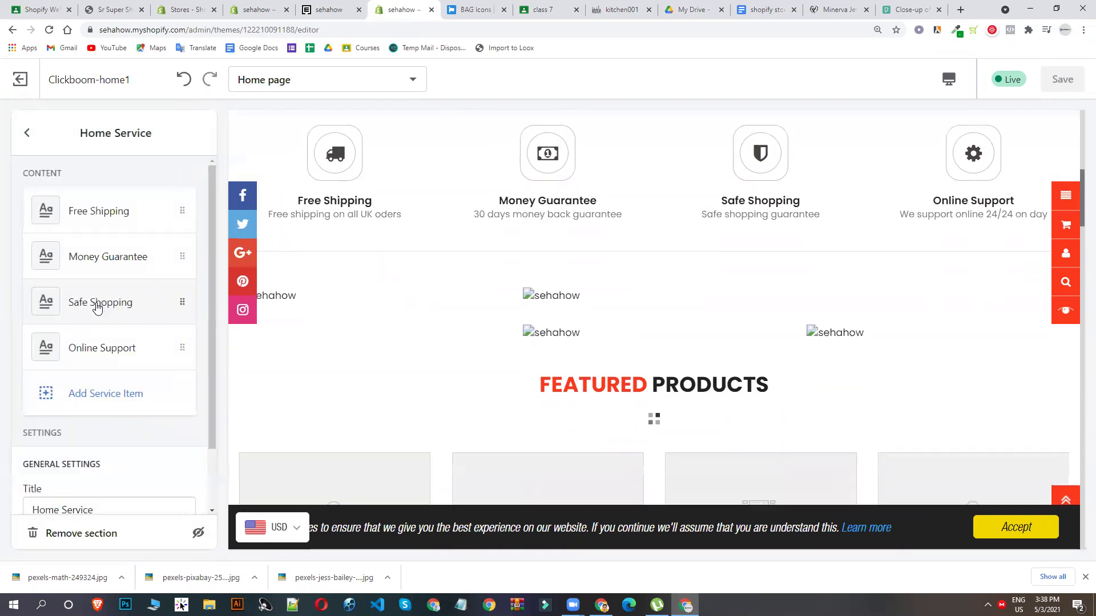
left_click(111, 226)
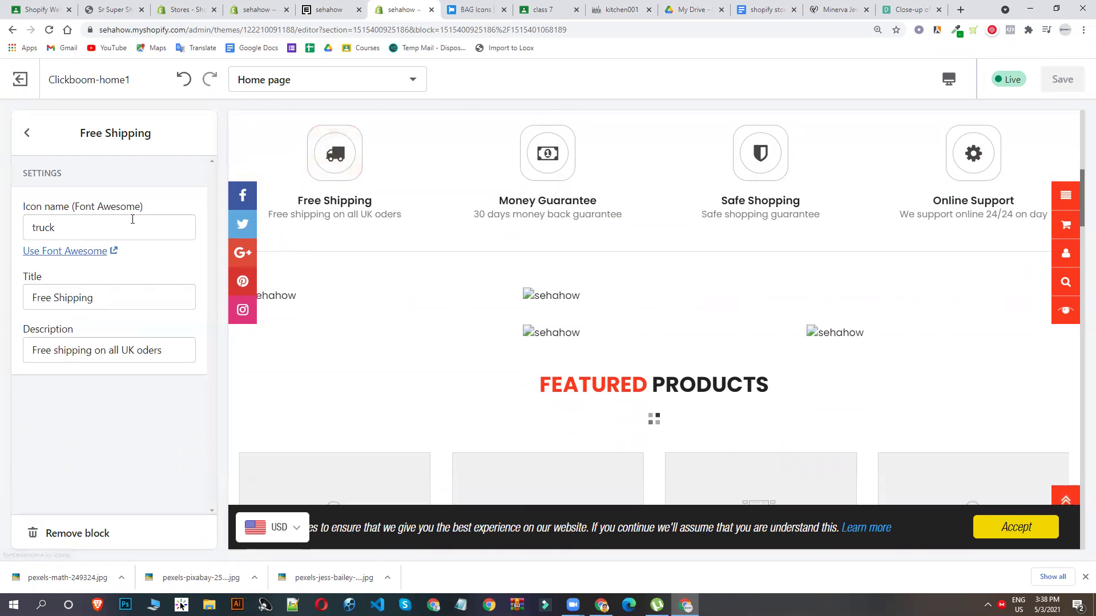
left_click_drag(89, 229, 35, 232)
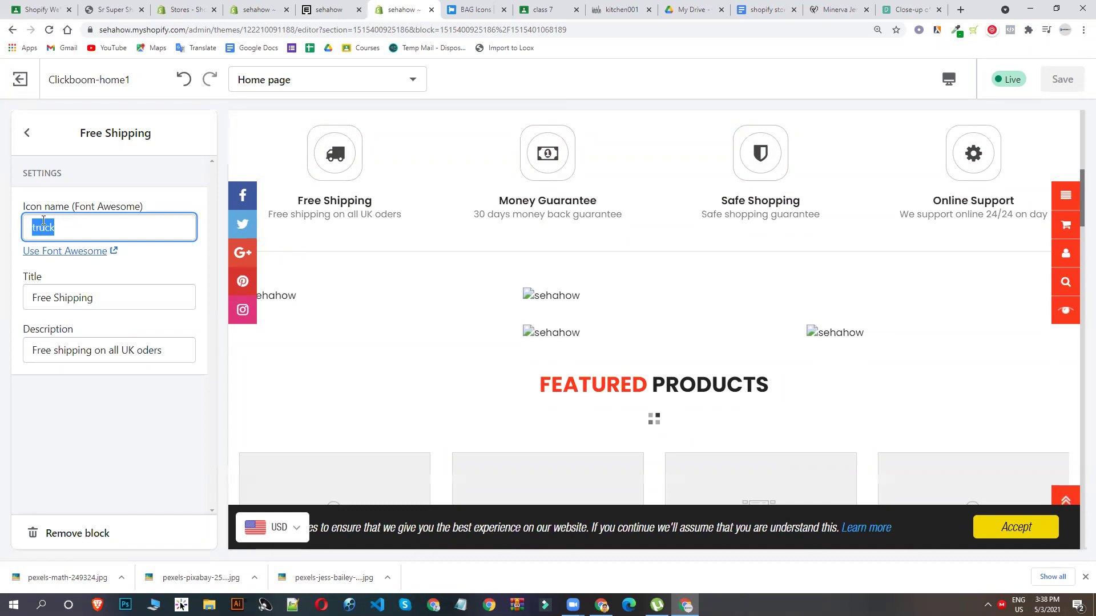
left_click_drag(113, 300, 17, 324)
left_click(125, 353)
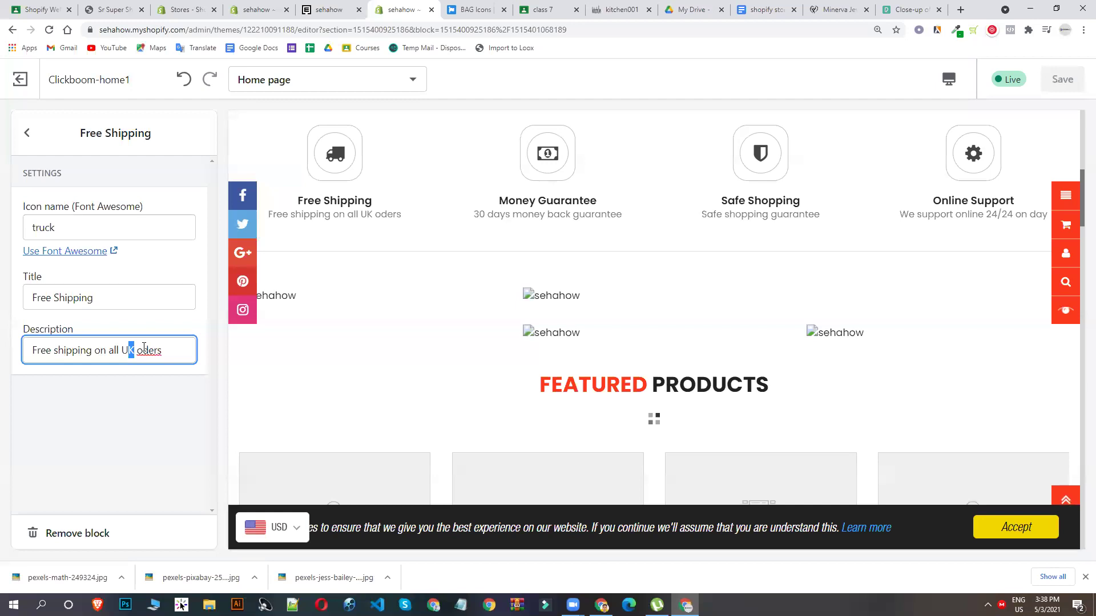
type("S")
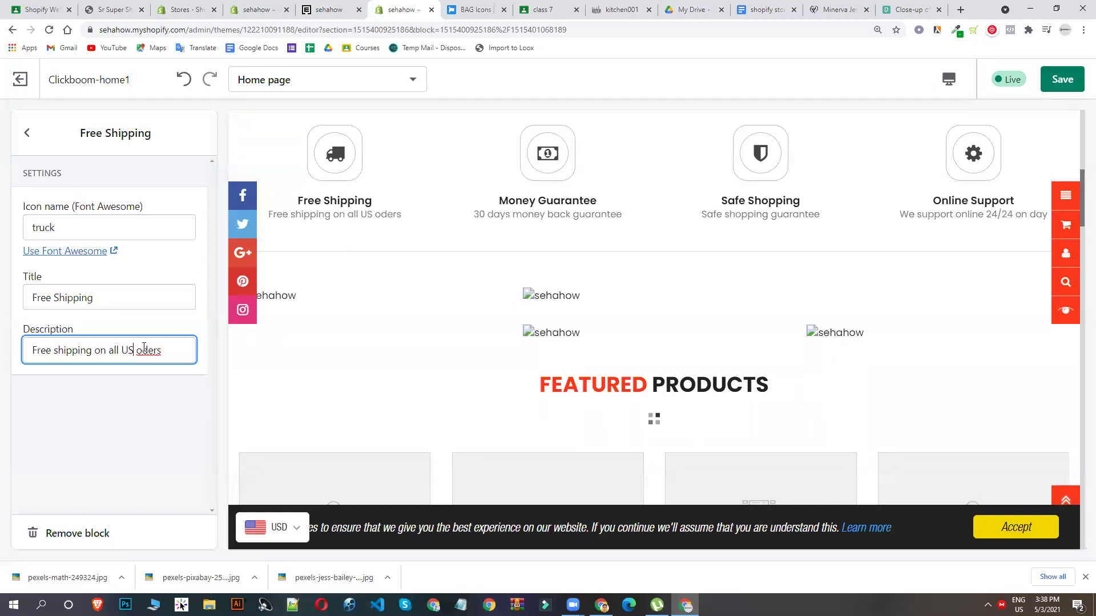
left_click(151, 438)
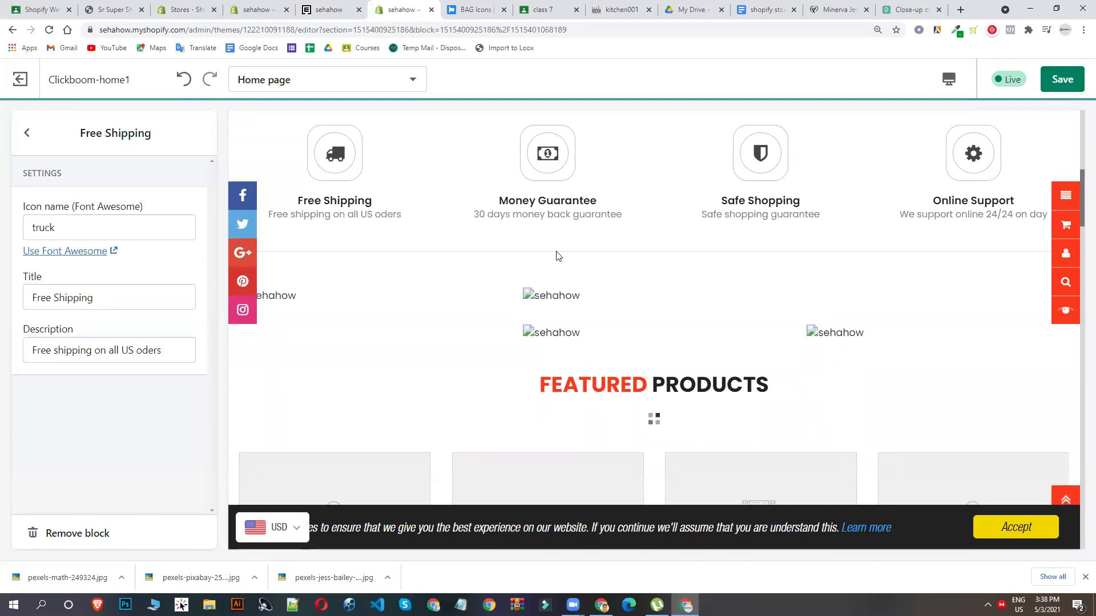
Step: Return to the Home Service item list and review the slider and service items in the page preview
left_click(25, 133)
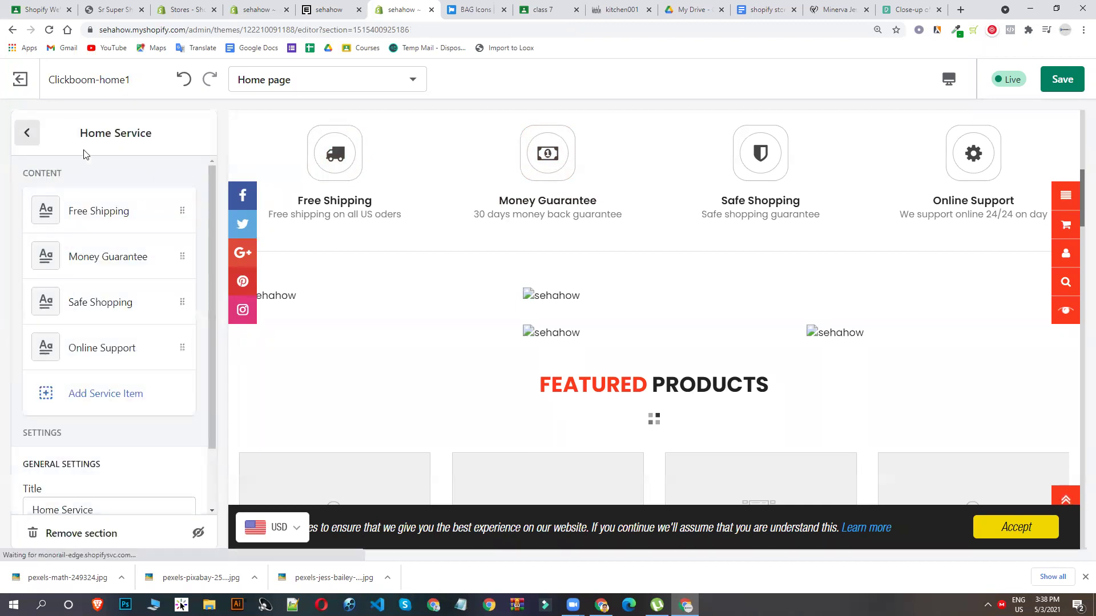
scroll(656, 217, "up", 5)
scroll(753, 281, "down", 4)
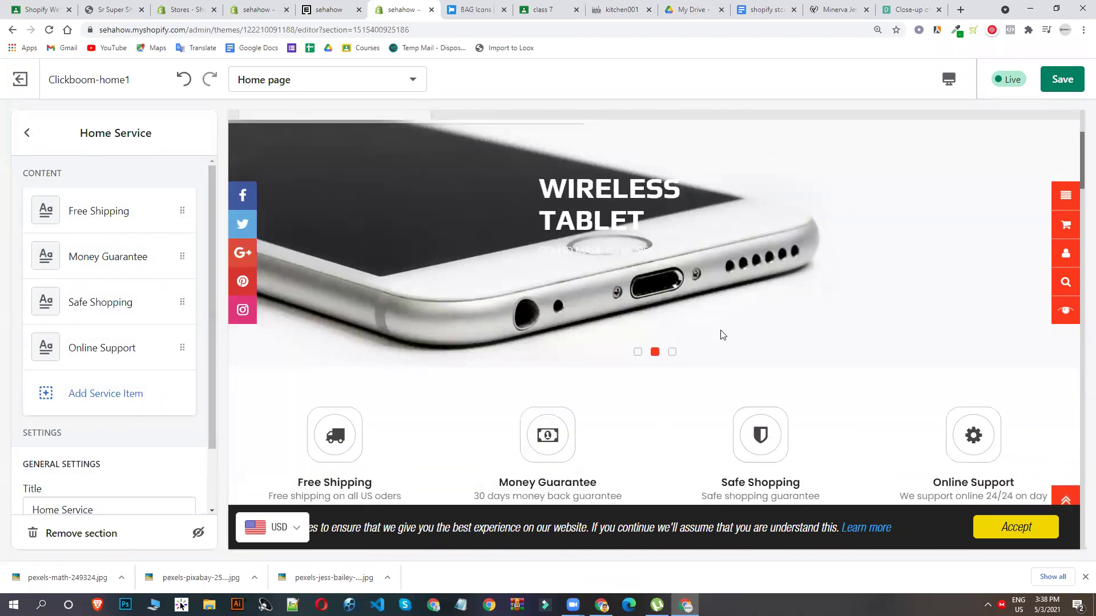
scroll(683, 234, "up", 5)
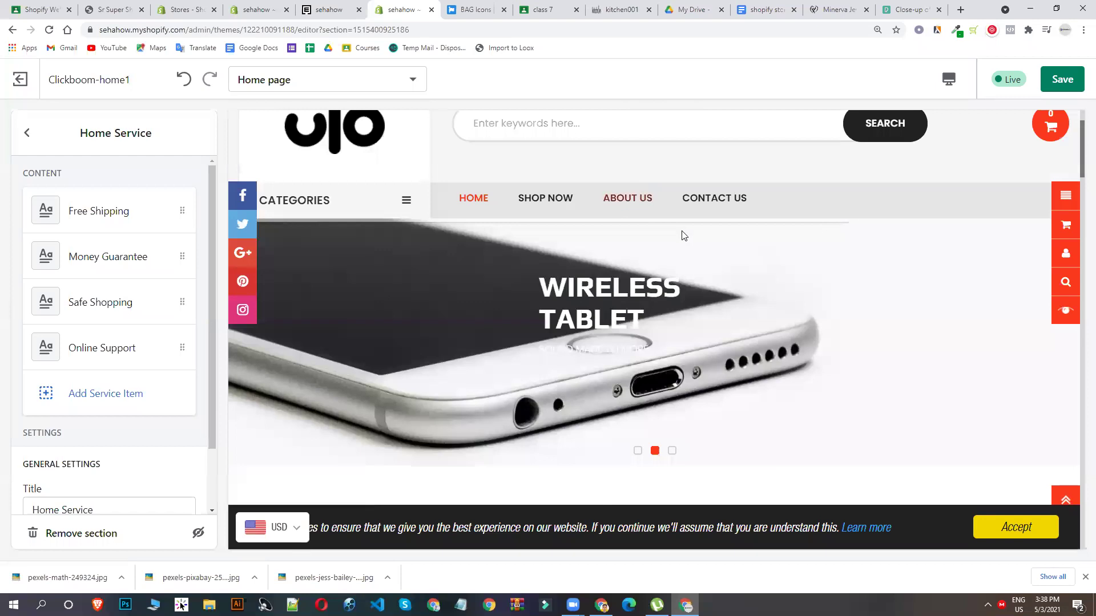
Step: Check the Online Support item's settings in Home Service, save the theme, and review the service row in the page preview
scroll(707, 252, "down", 3)
scroll(559, 325, "down", 3)
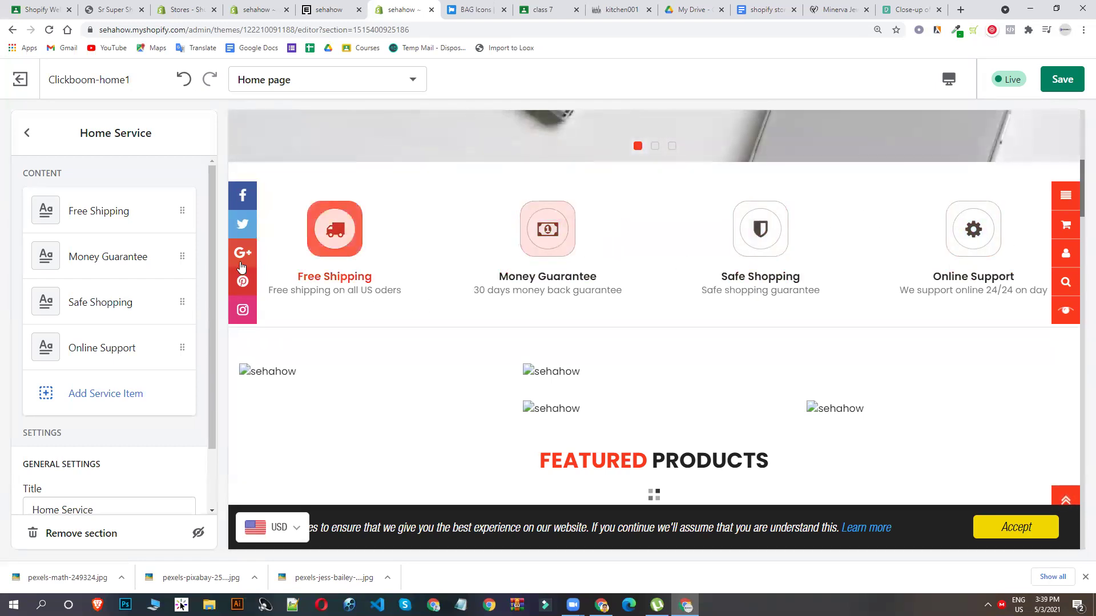
left_click(98, 350)
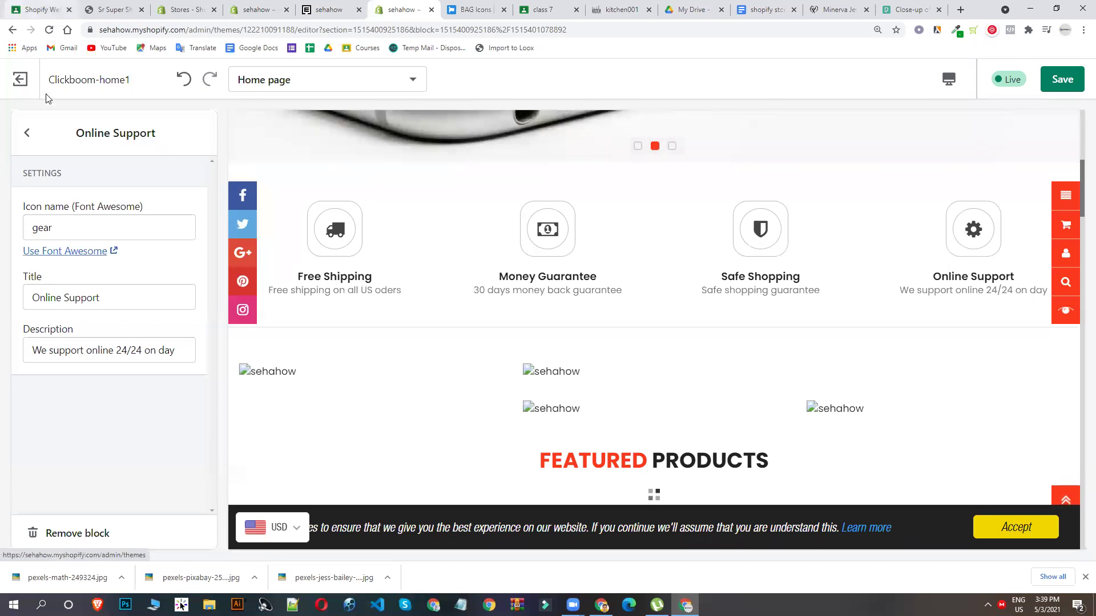
left_click(26, 133)
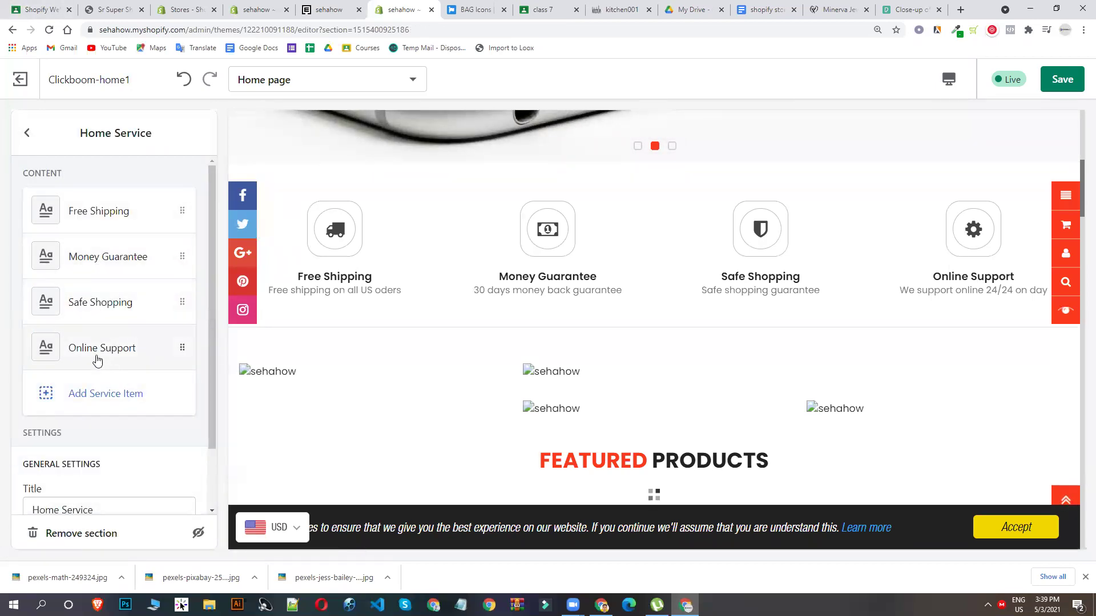
left_click(1062, 86)
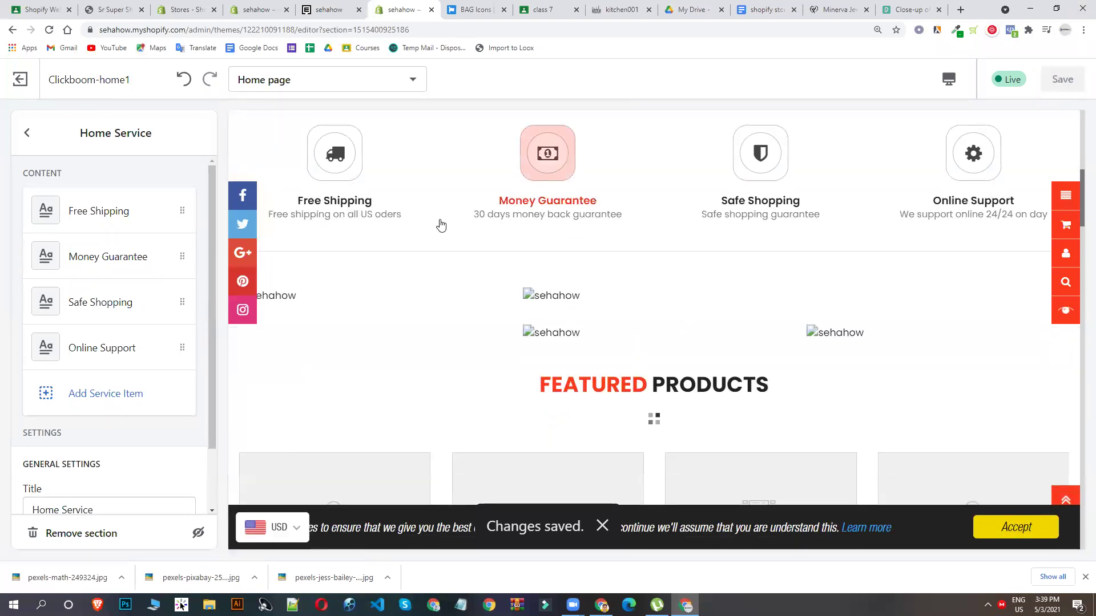
scroll(655, 277, "down", 3)
scroll(735, 286, "up", 4)
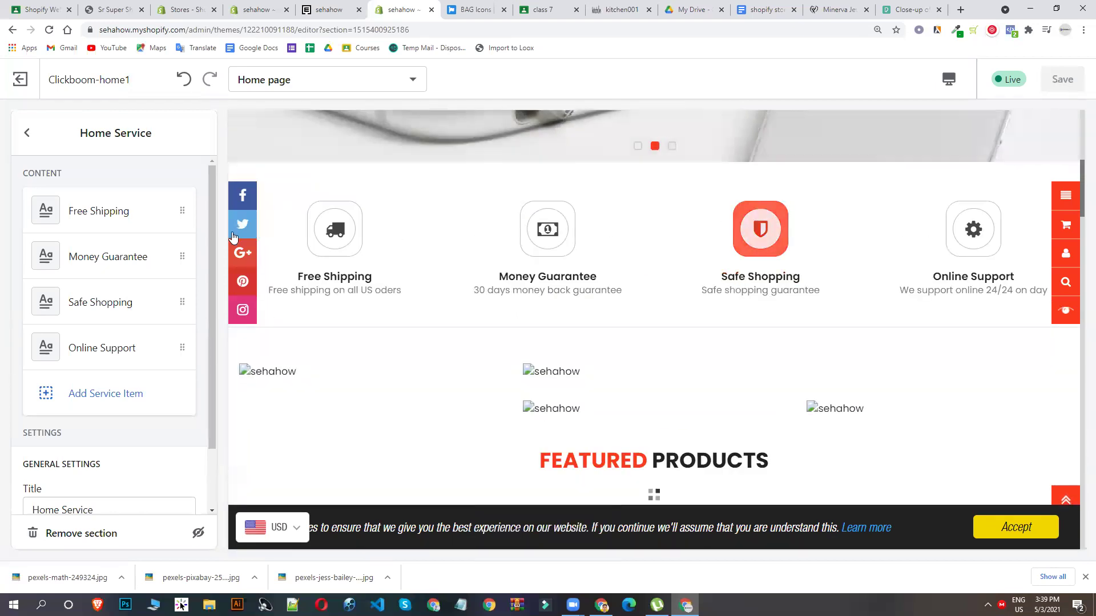
scroll(69, 283, "down", 2)
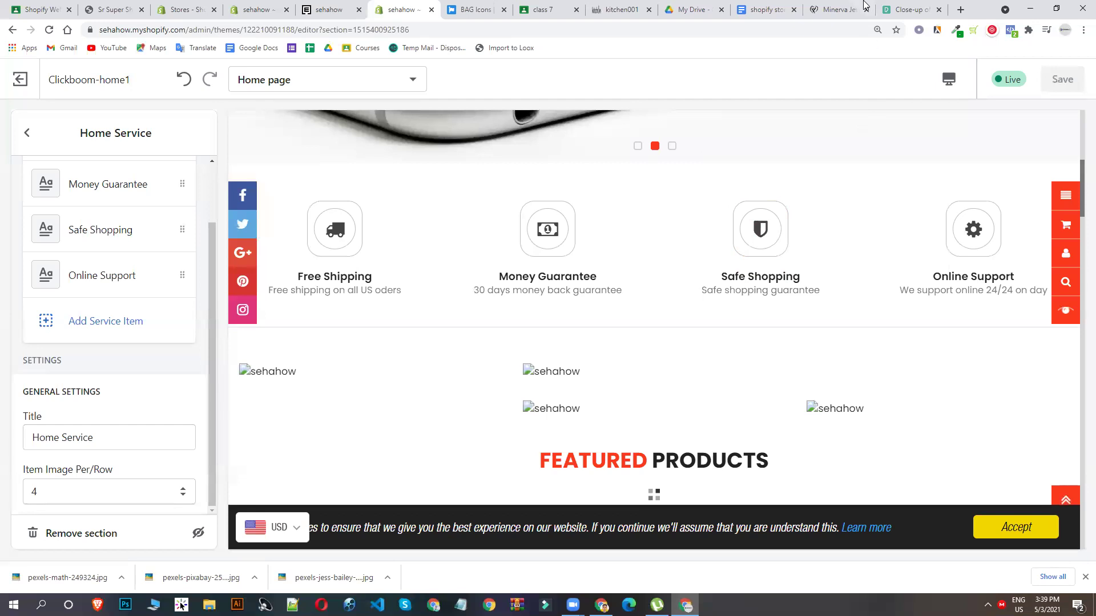
Step: Copy the minervajewels.com address from its open page and load the site in a new tab of the other browser window
left_click(864, 3)
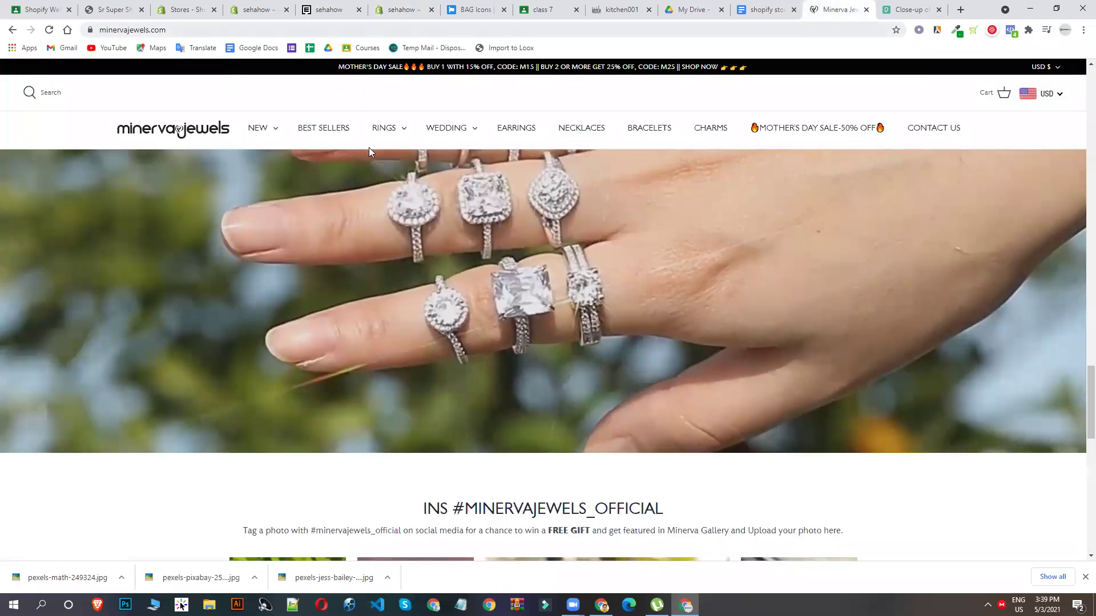
mouse_move(406, 144)
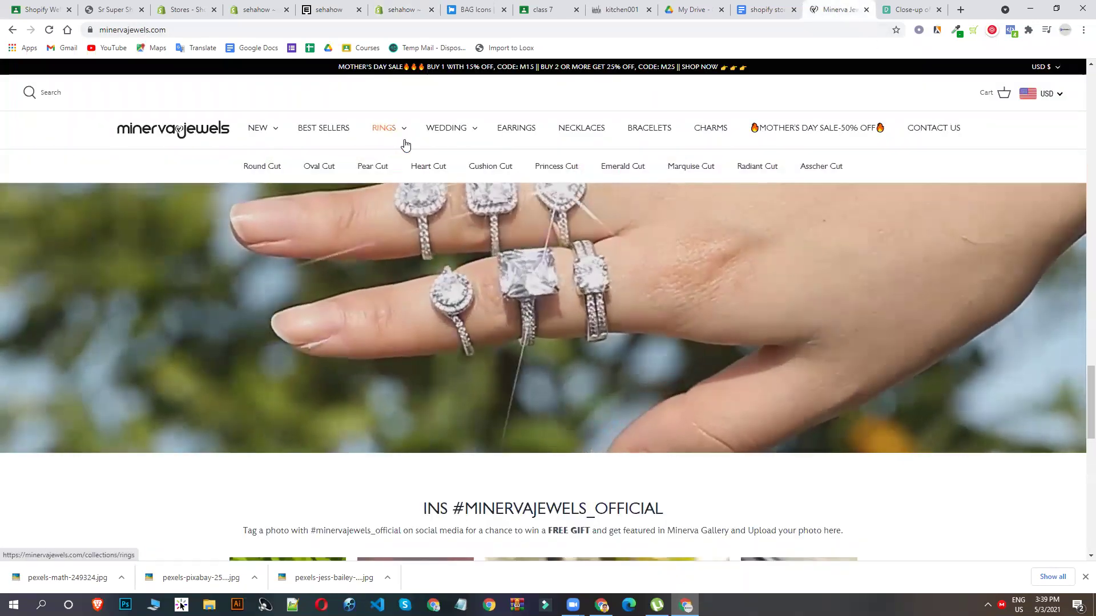
left_click(224, 29)
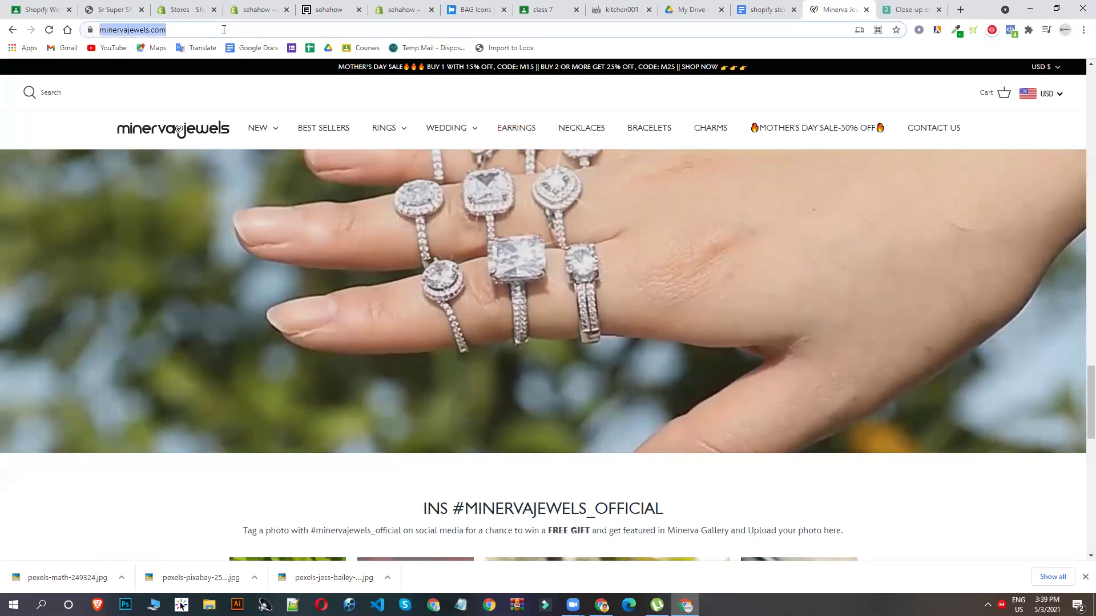
right_click(223, 30)
left_click(289, 106)
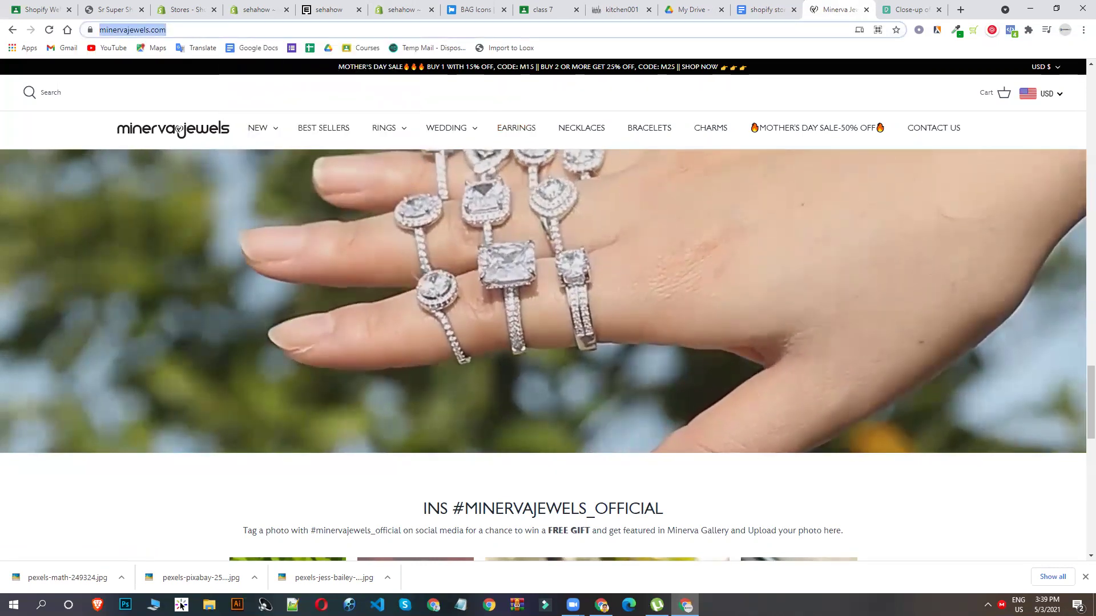
key("alt+Tab")
left_click(699, 9)
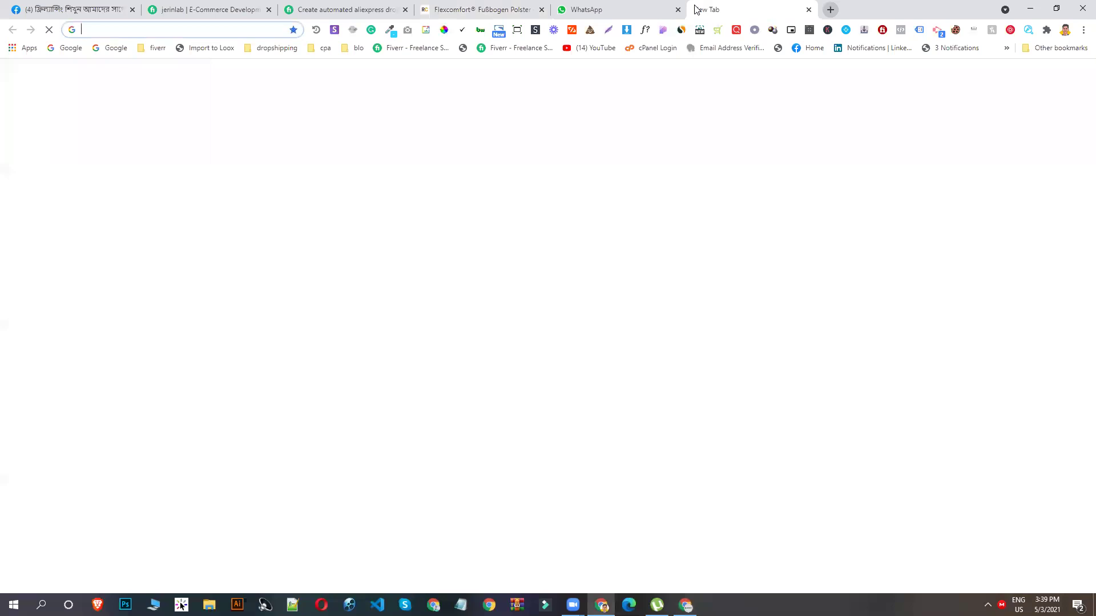
key("ctrl+v")
key("Return")
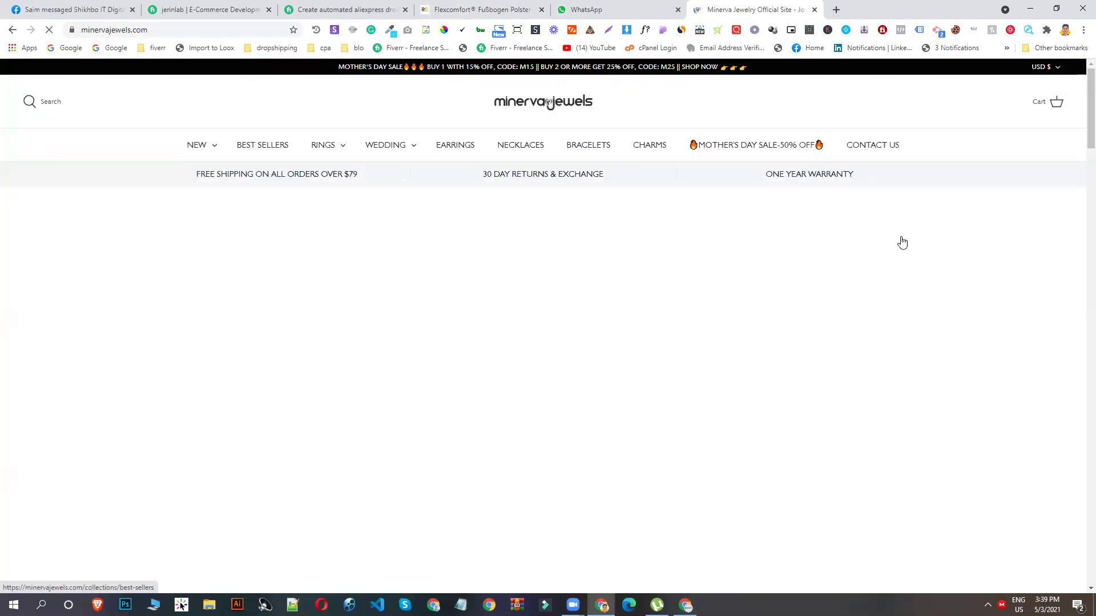
Step: Use the WhatFont extension to inspect the fonts of the Minerva Jewels header area and the sale announcement bar
left_click(645, 30)
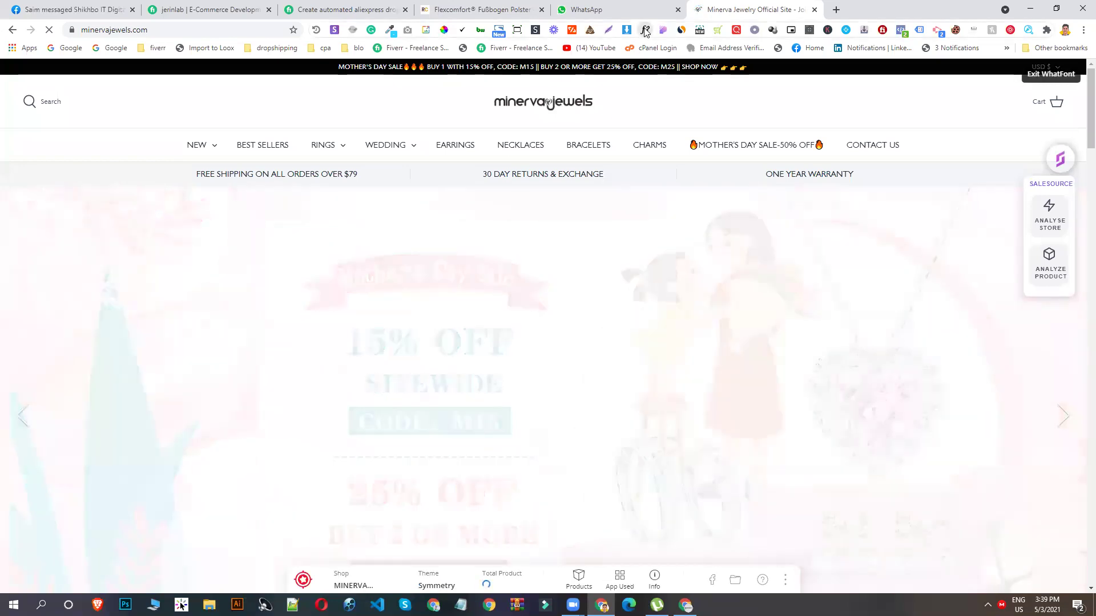
right_click(645, 31)
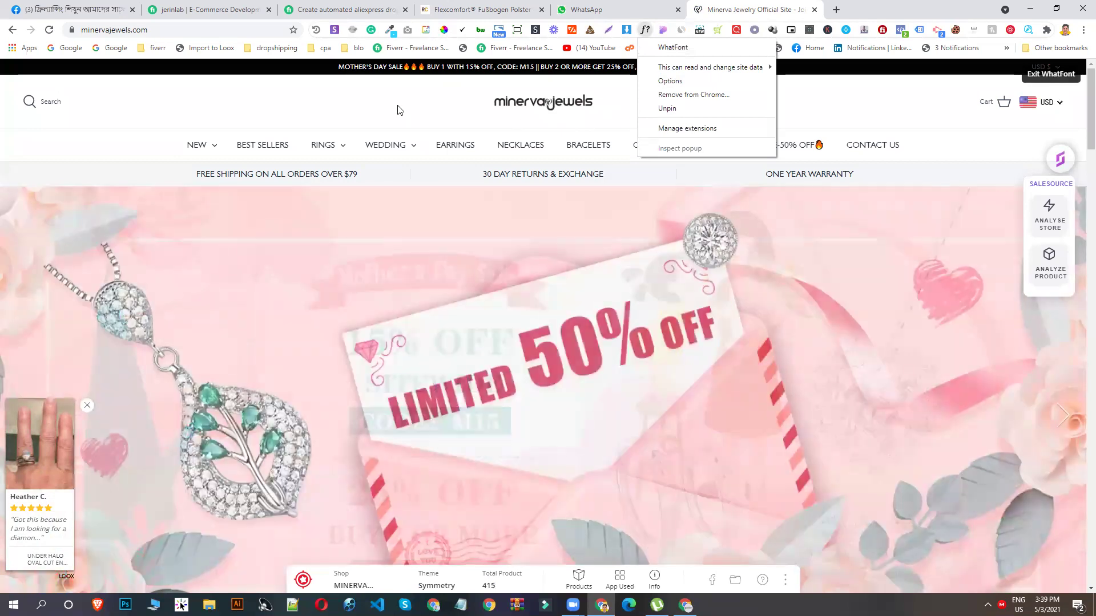
left_click(399, 108)
left_click(393, 105)
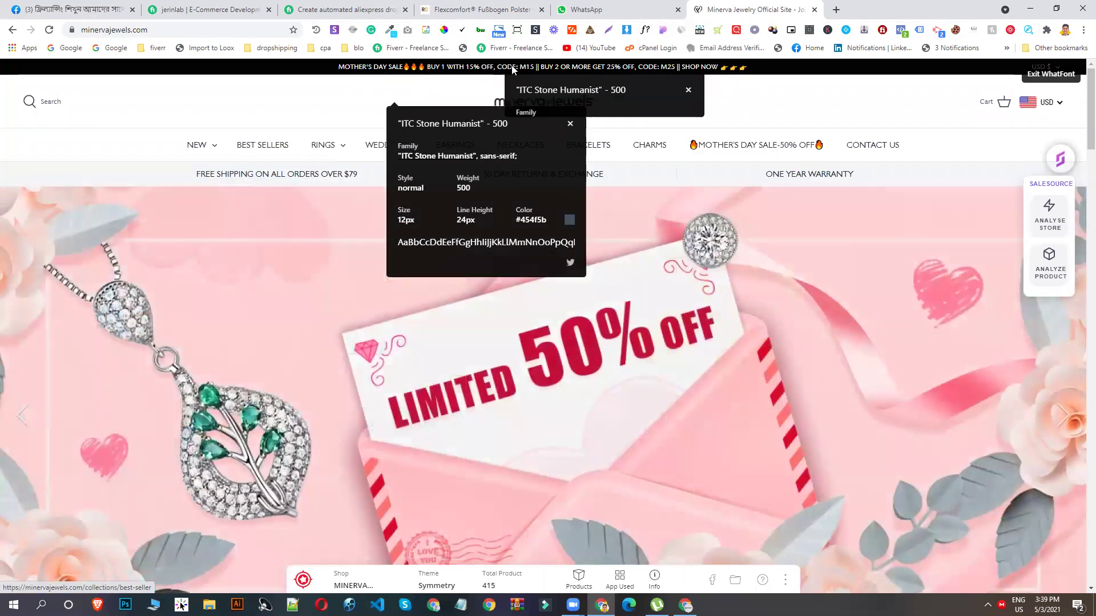
left_click(512, 67)
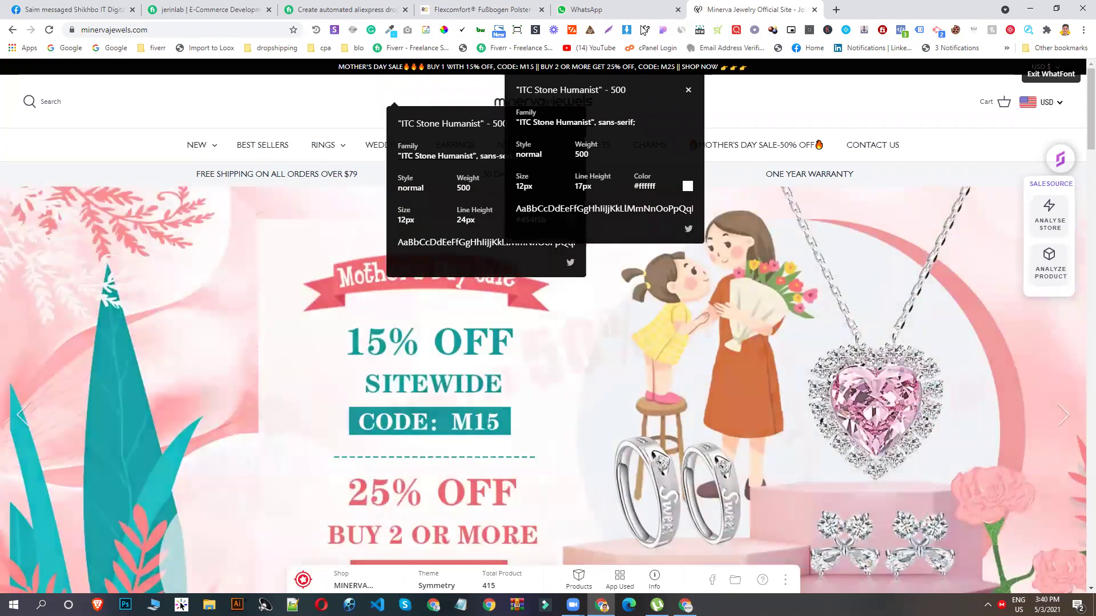
Step: Inspect the font of the "Shop by Category" heading with WhatFont and look over the category banners
scroll(593, 296, "down", 5)
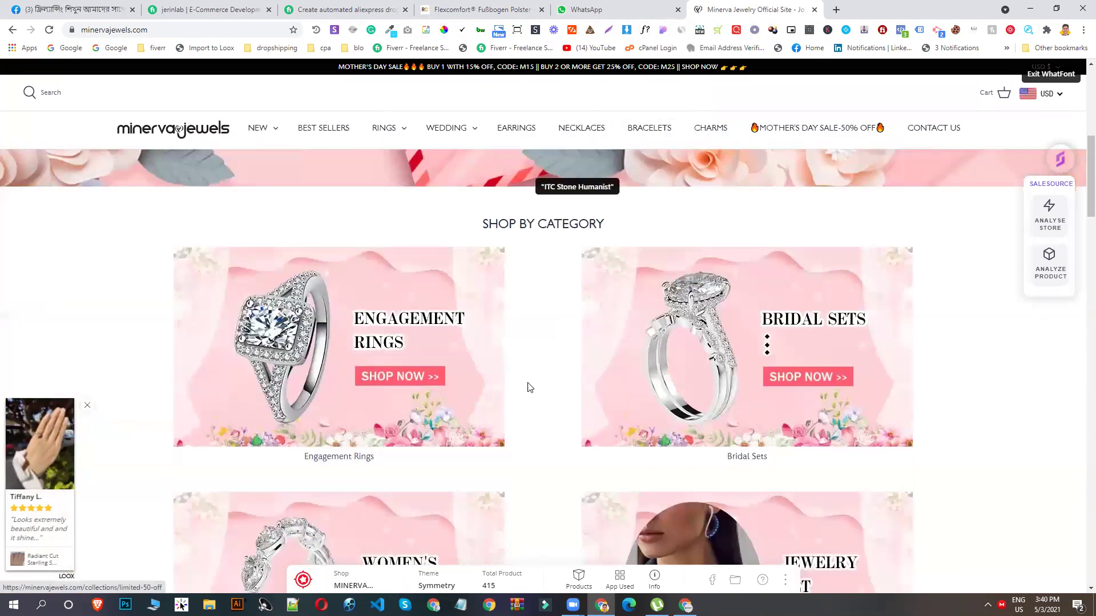
left_click(528, 226)
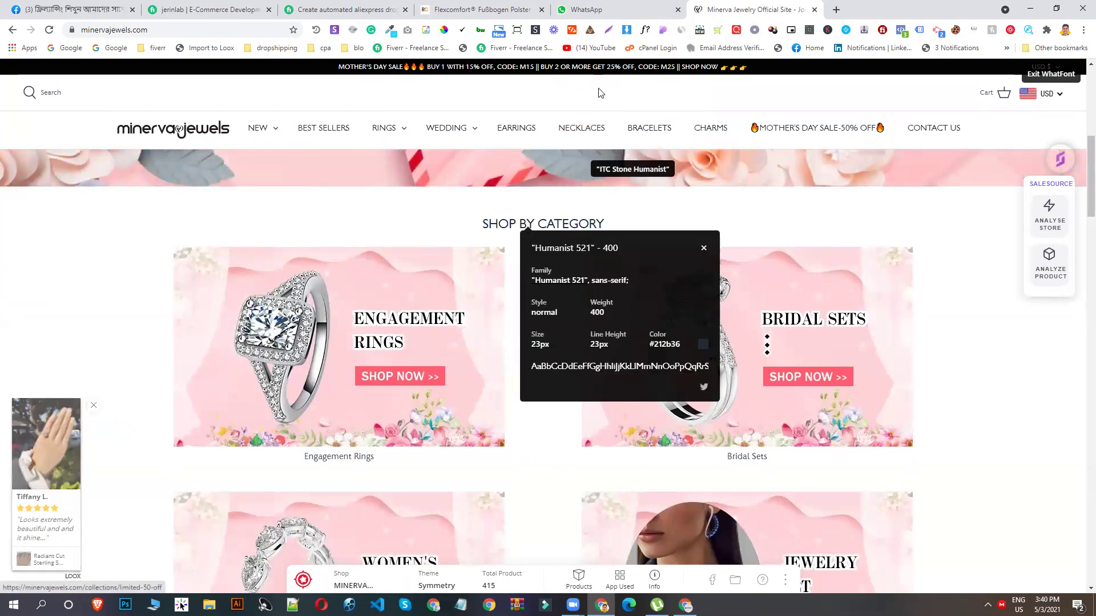
right_click(645, 30)
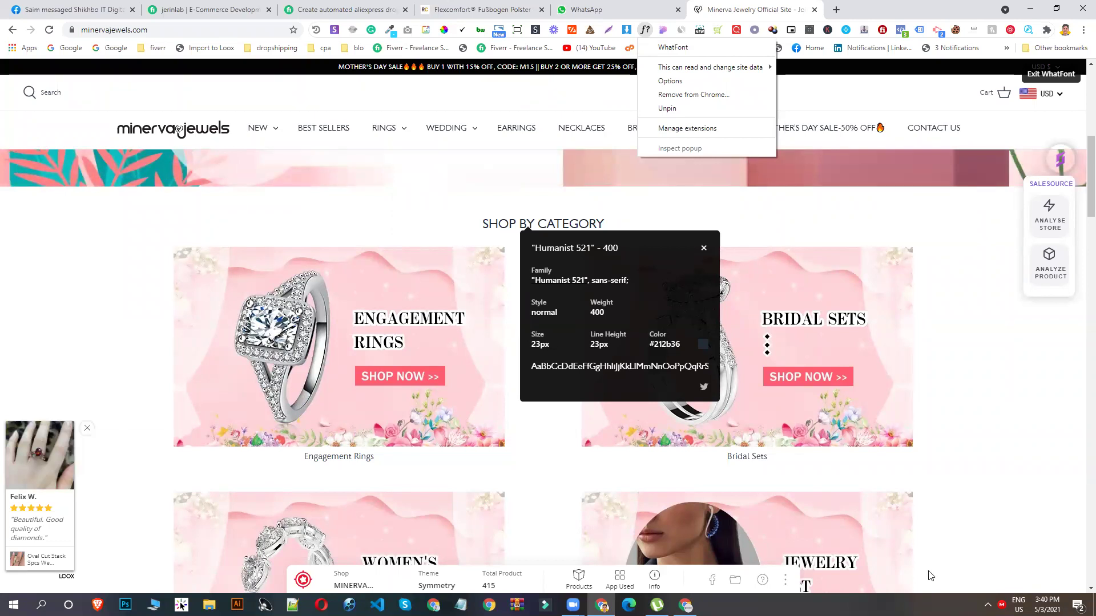
left_click(903, 424)
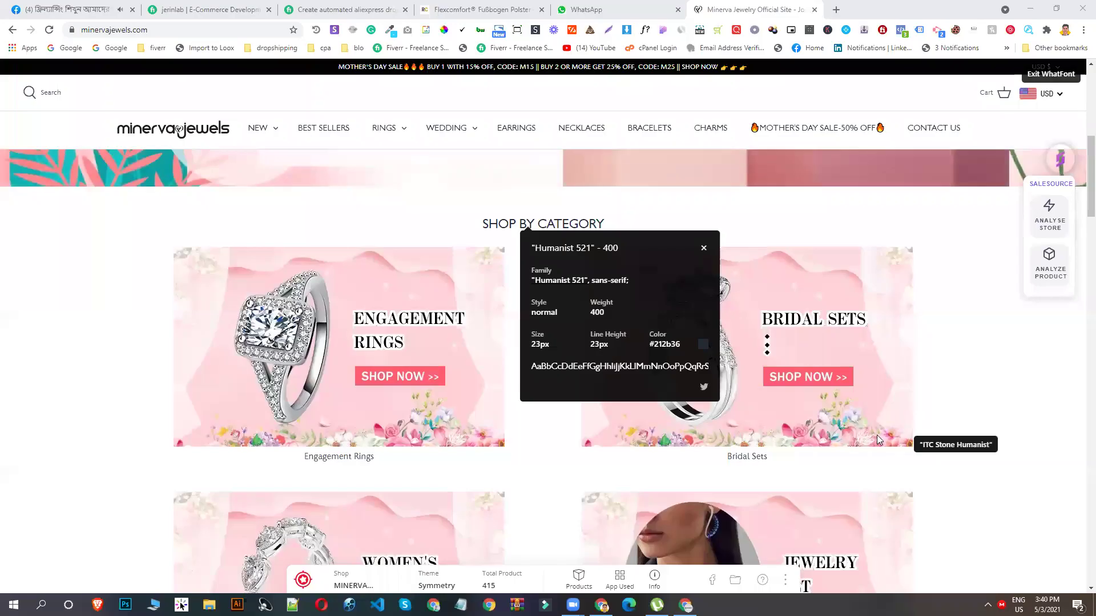
scroll(566, 252, "down", 2)
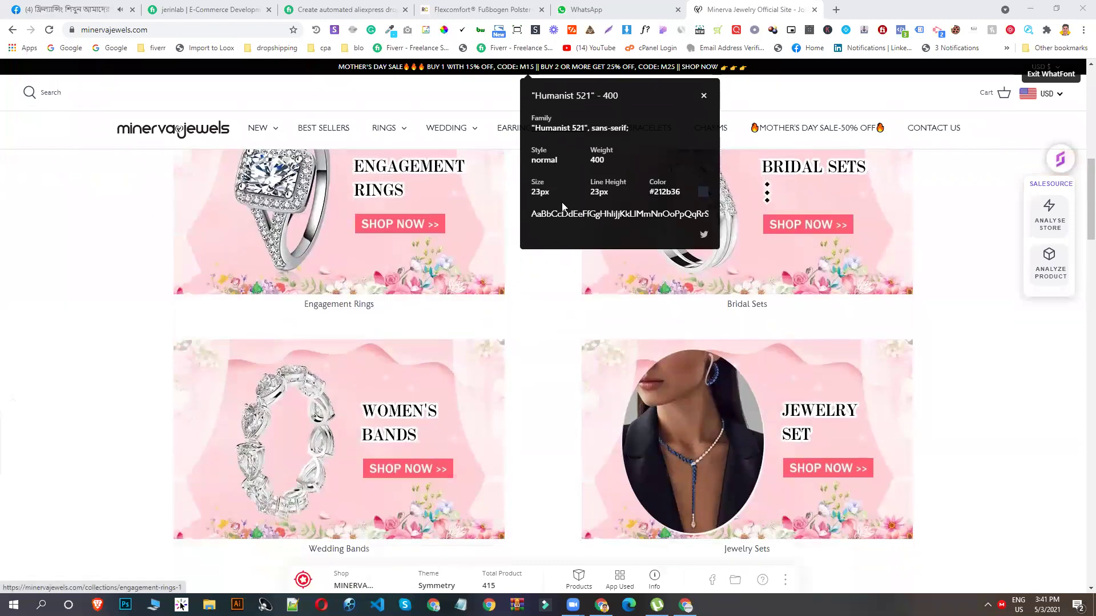
scroll(576, 231, "up", 1)
scroll(576, 236, "up", 4)
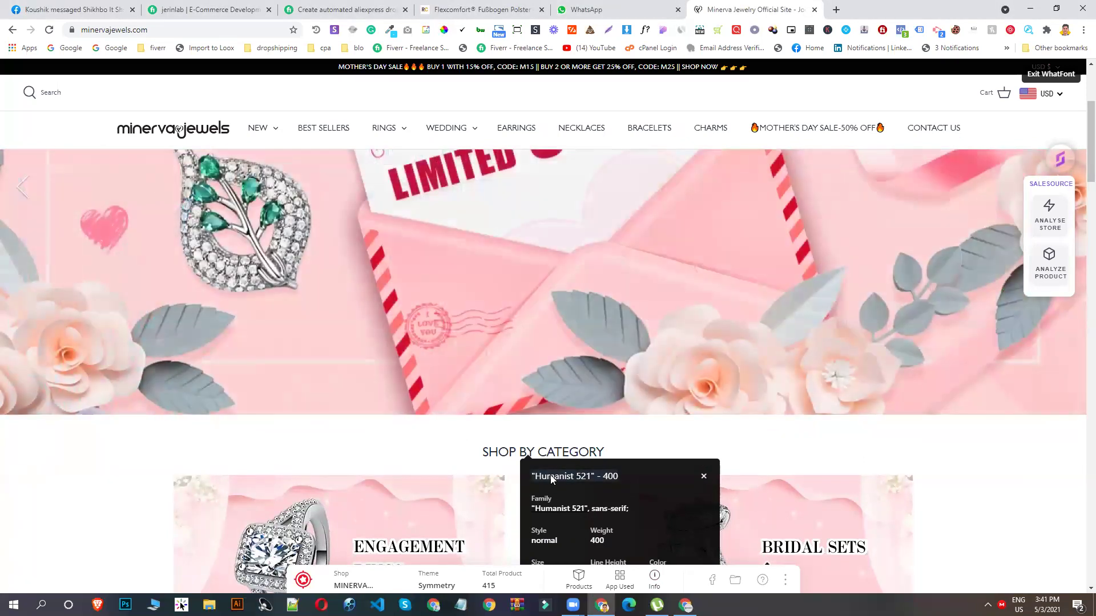
Step: Copy the heading's font name from the WhatFont details, trim it to "Humanist FONT" in a new tab, and search the web for it
right_click(550, 475)
left_click(590, 363)
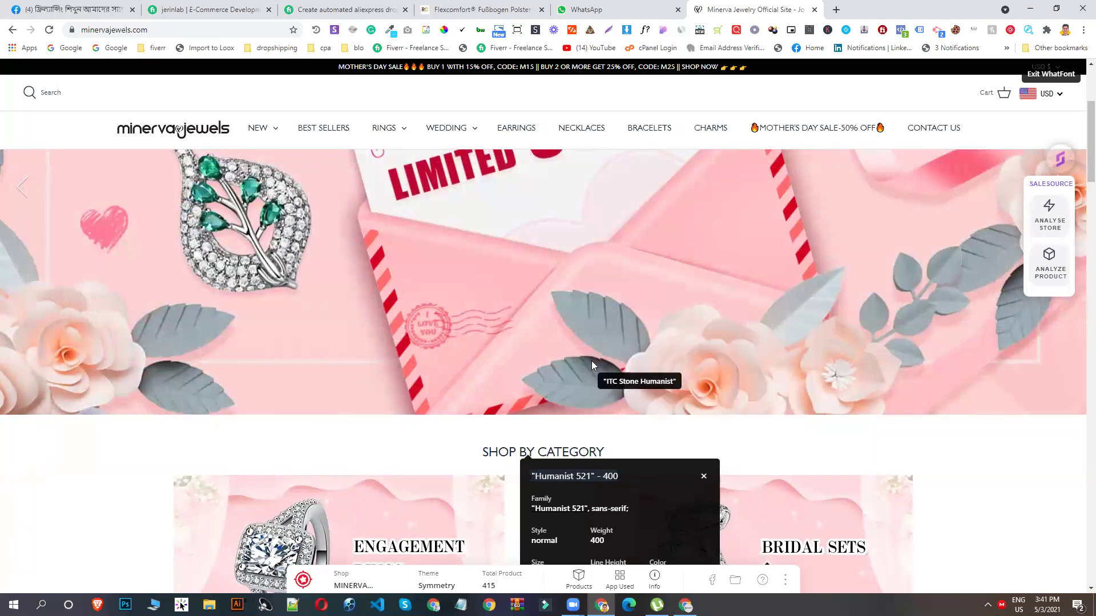
left_click(837, 9)
key("ctrl+v")
key("BackSpace")
key("BackSpace")
key("BackSpace")
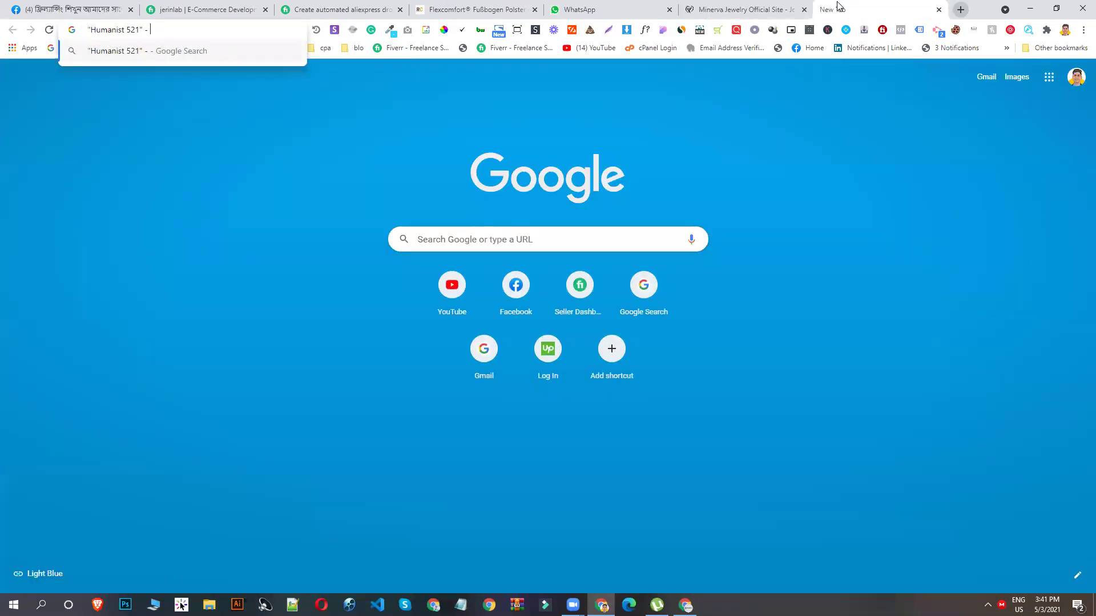
key("BackSpace")
key("BackSpace")
key("BackSpace")
key("BackSpace")
key("BackSpace")
key("BackSpace")
key("BackSpace")
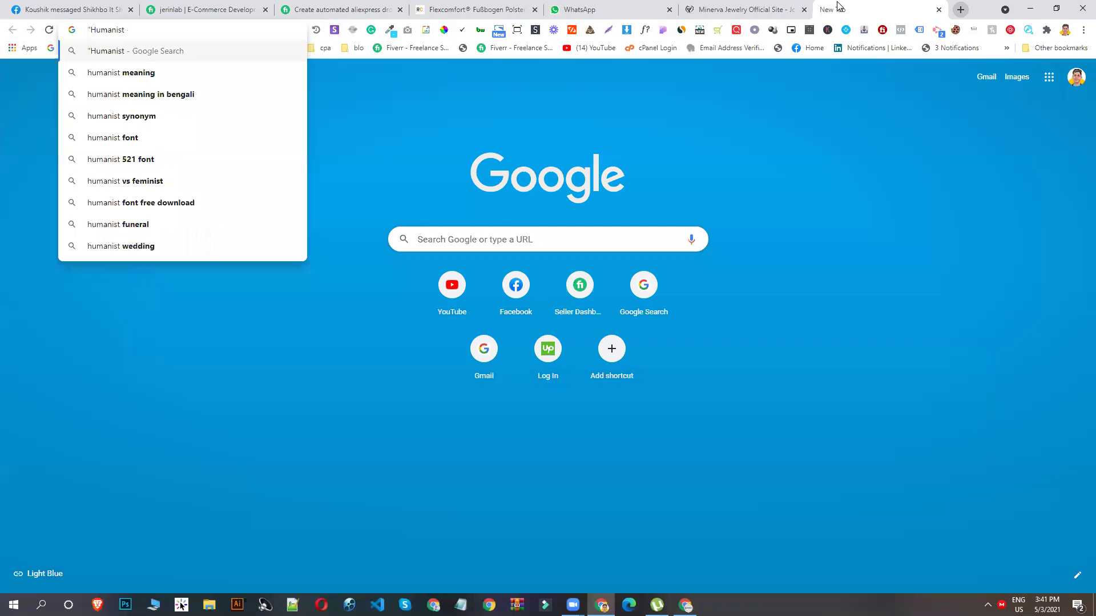
type("FONT")
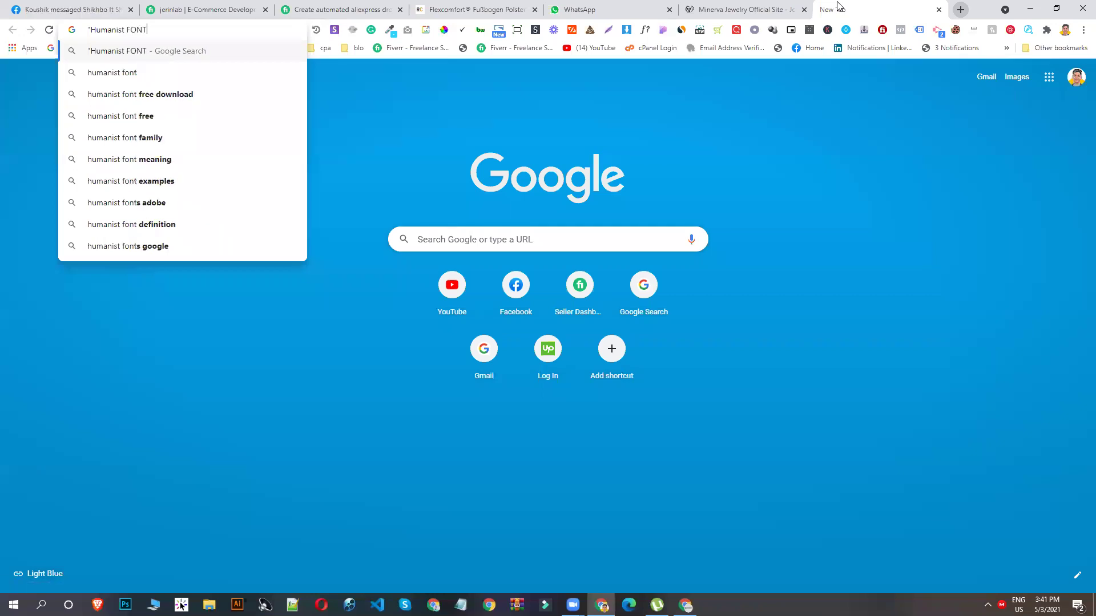
key("Return")
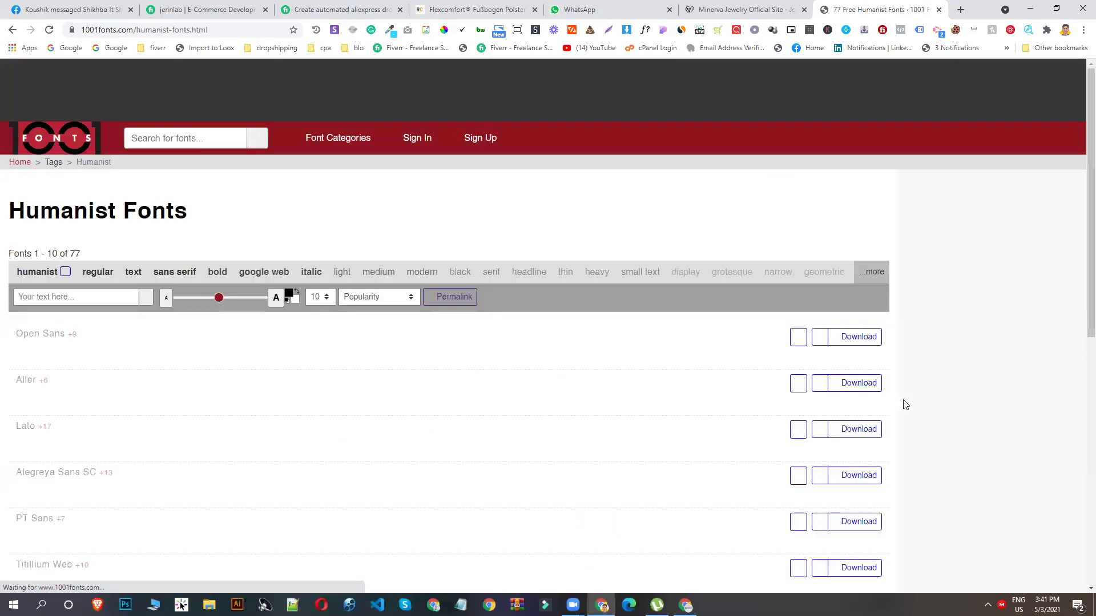
Step: Return to the search results, search for "humanist font free download", and open the Humanst521 BT font download page
left_click(12, 30)
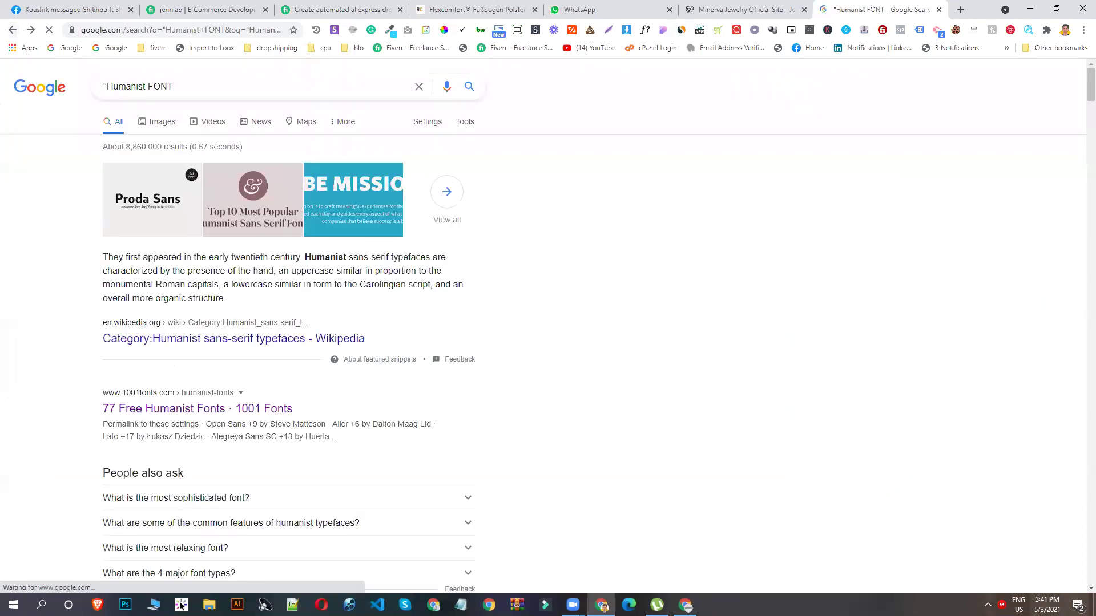
left_click(114, 84)
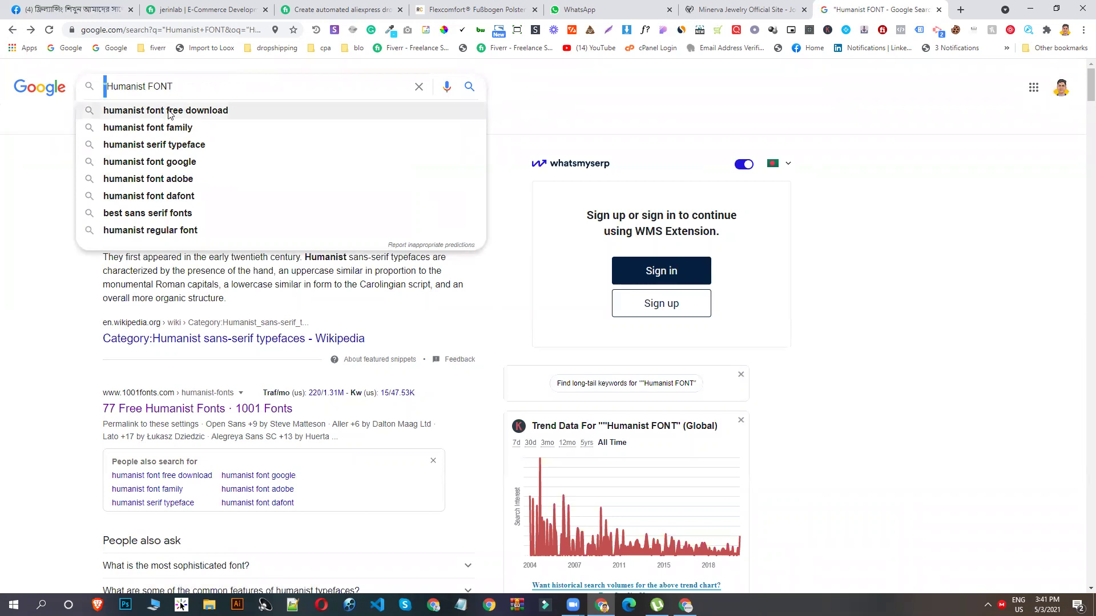
key("BackSpace")
left_click(196, 89)
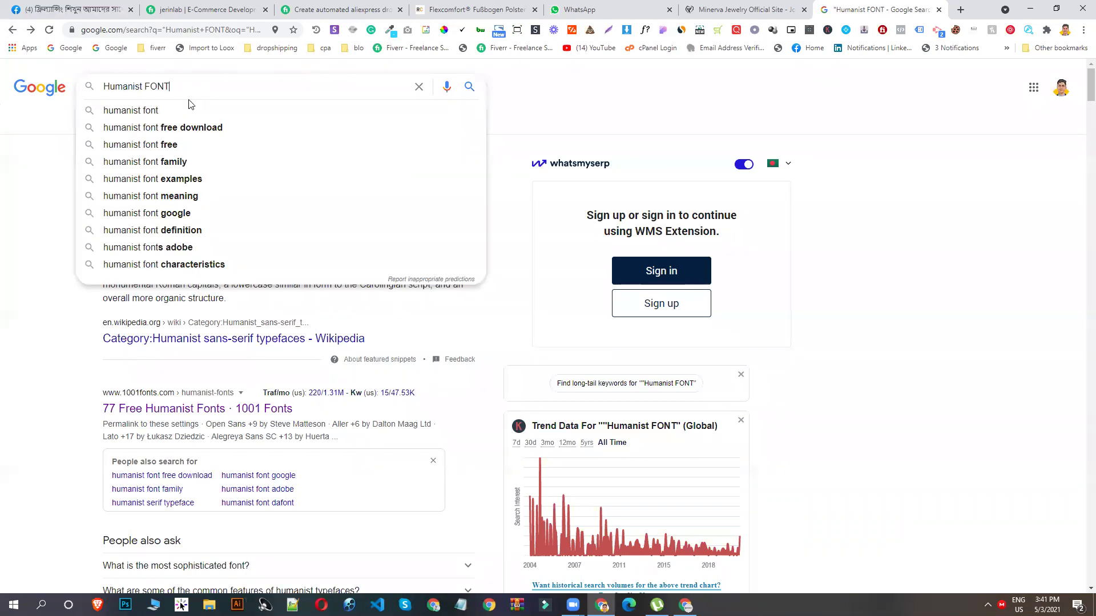
left_click(191, 127)
left_click(313, 191)
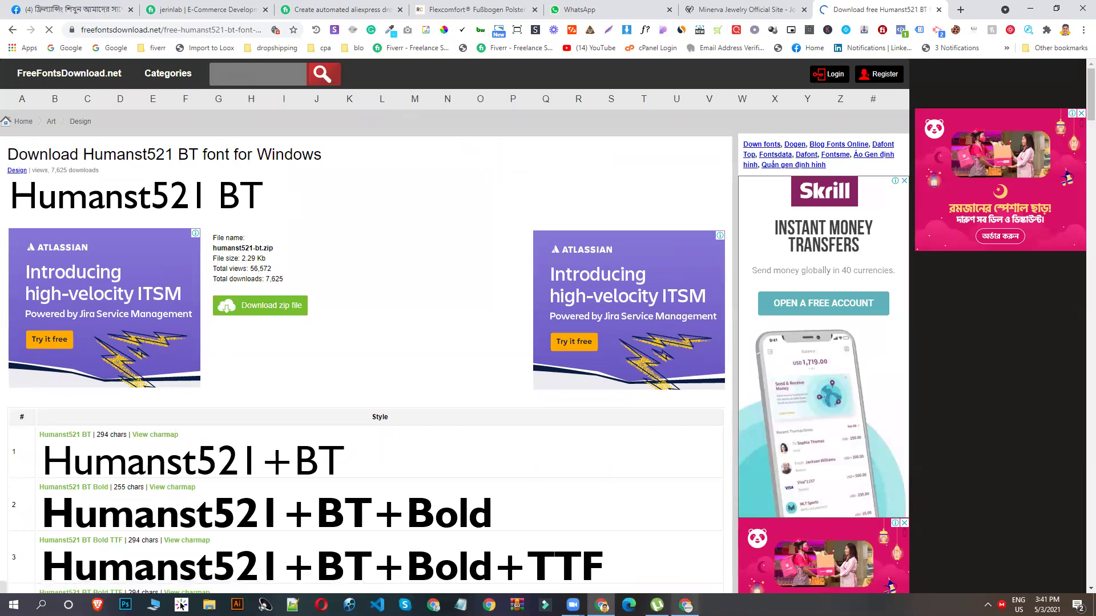
Step: Switch back to the first browser window and examine the service icons and footer of the Minerva Jewels page
mouse_move(686, 605)
left_click(701, 578)
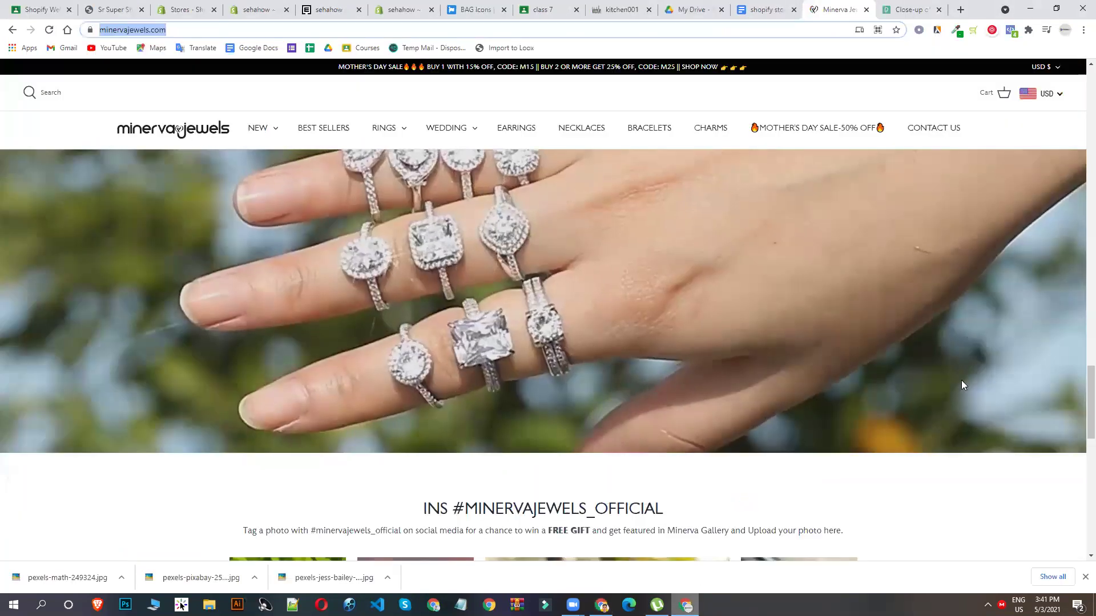
scroll(624, 326, "down", 7)
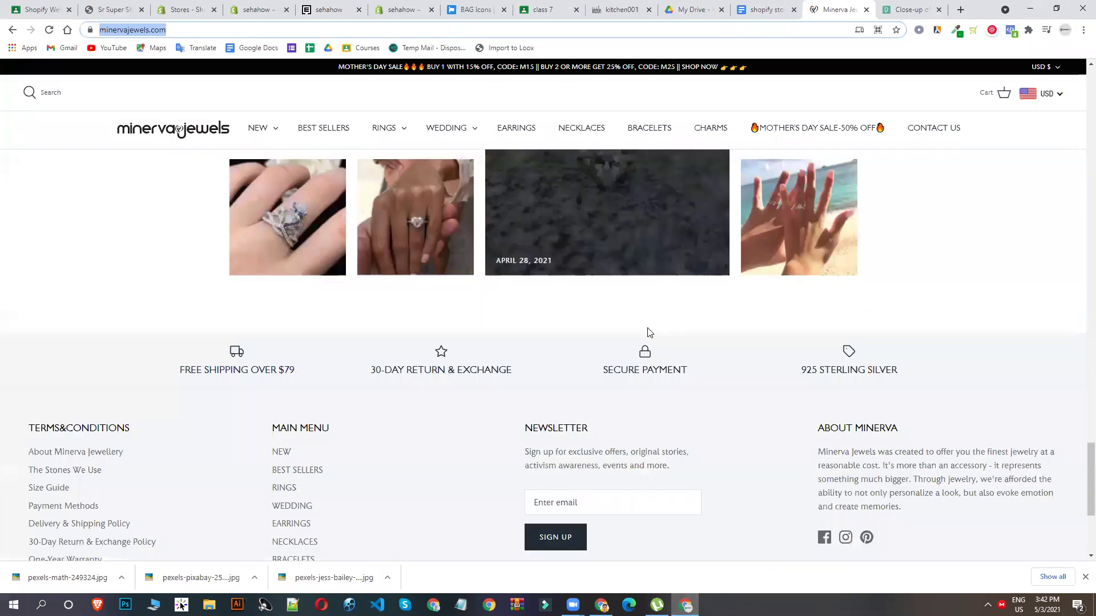
scroll(648, 333, "down", 4)
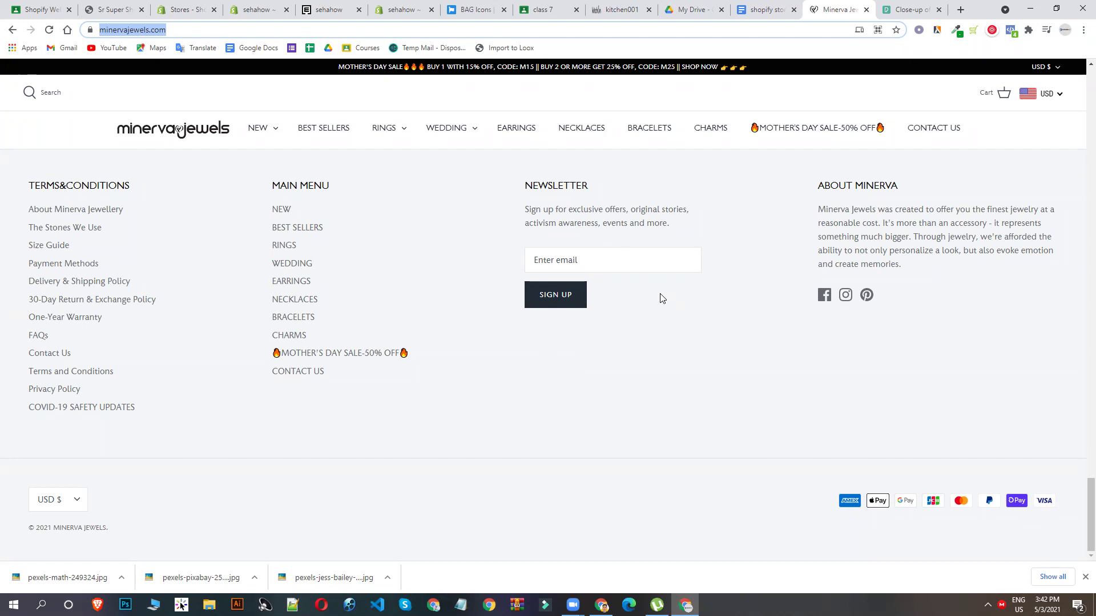
Step: Search the web for "DAFONT" in a new tab, open the DaFont site, and look over its font categories and recently added fonts
left_click(961, 10)
type("DAFONT")
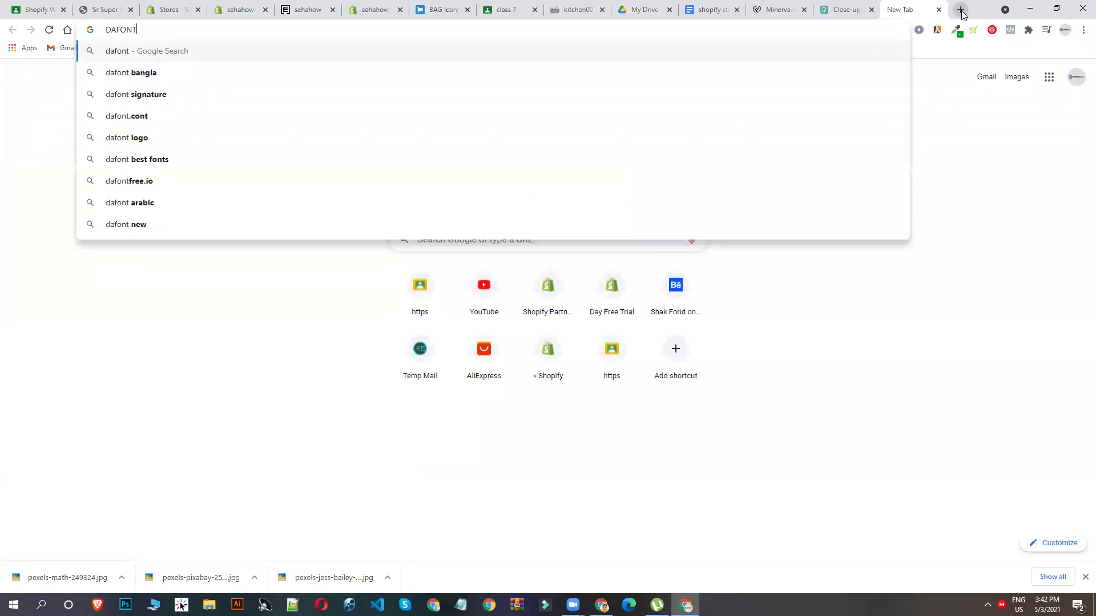
key("Return")
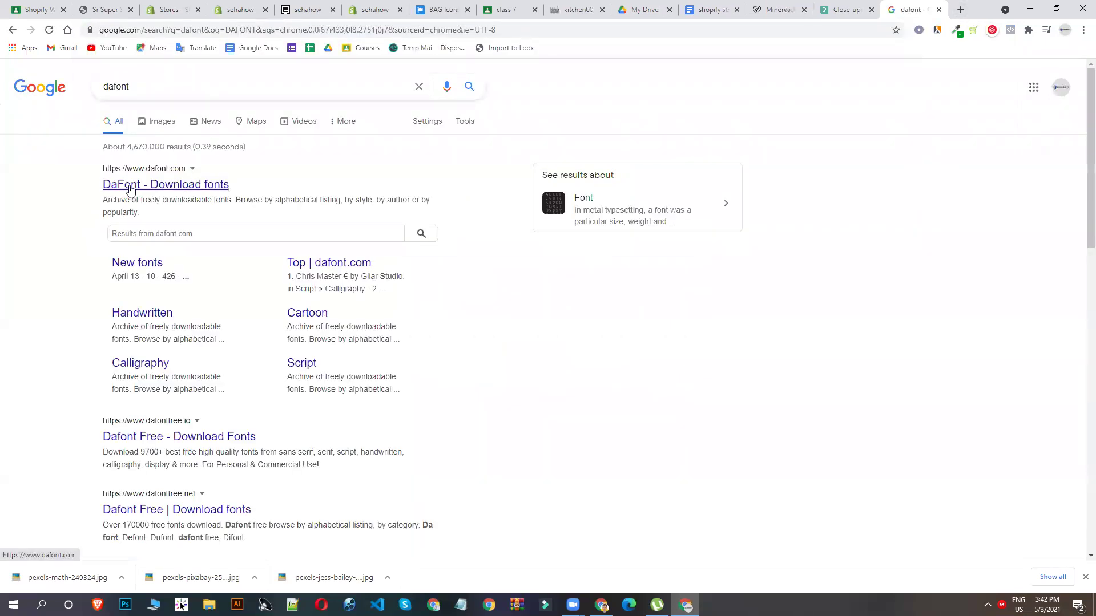
left_click(130, 188)
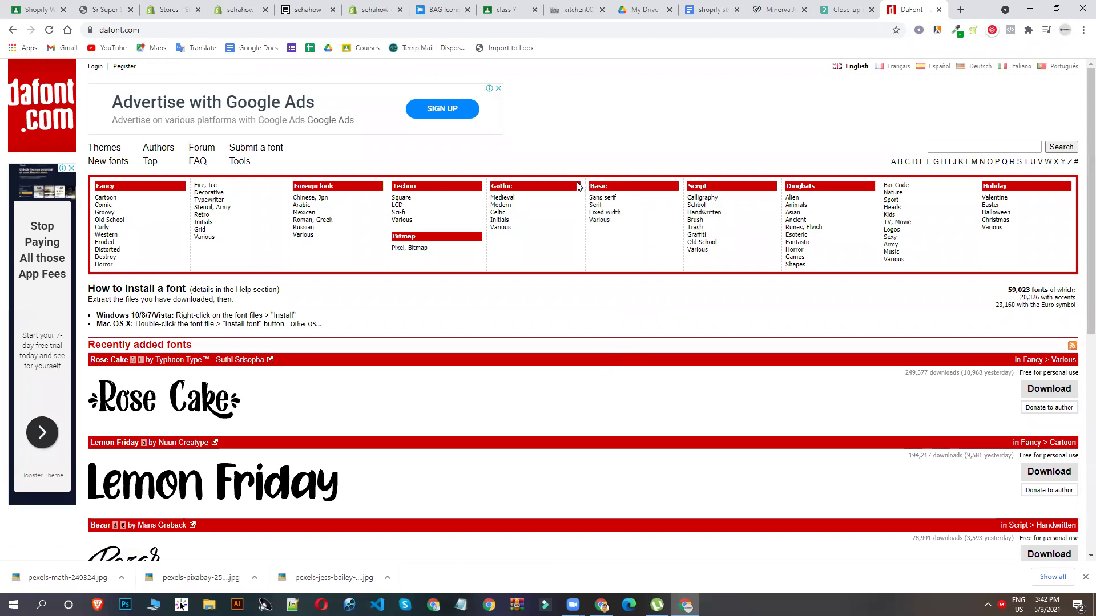
scroll(335, 354, "down", 2)
scroll(335, 354, "down", 4)
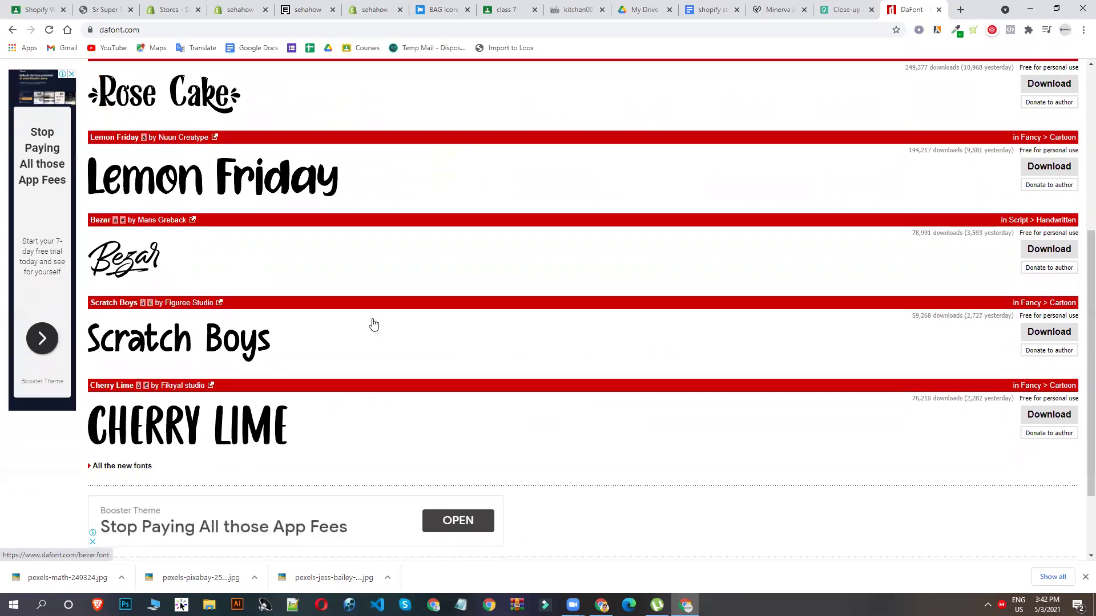
scroll(372, 323, "down", 2)
scroll(370, 196, "up", 4)
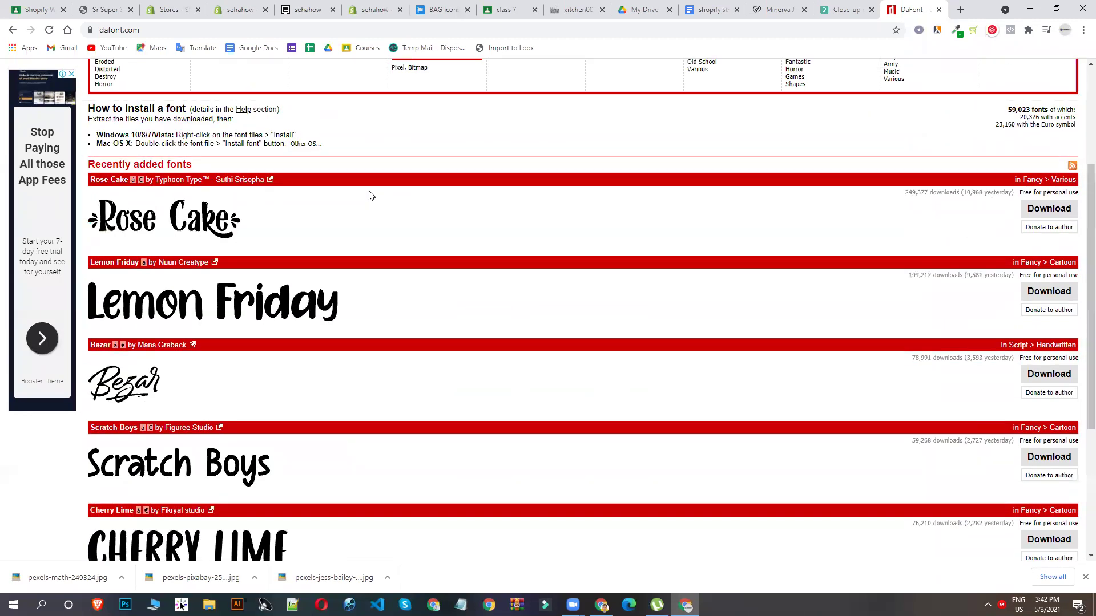
scroll(479, 215, "up", 3)
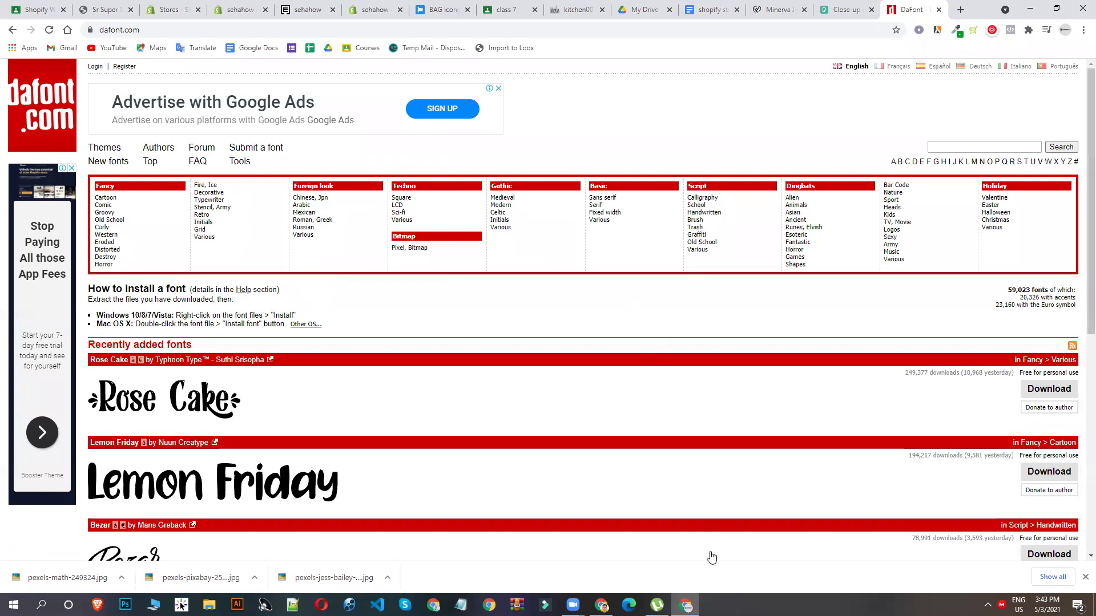
Step: Return to the store's theme editor and examine the home page preview from the service icons down to the category product tabs
left_click(346, 5)
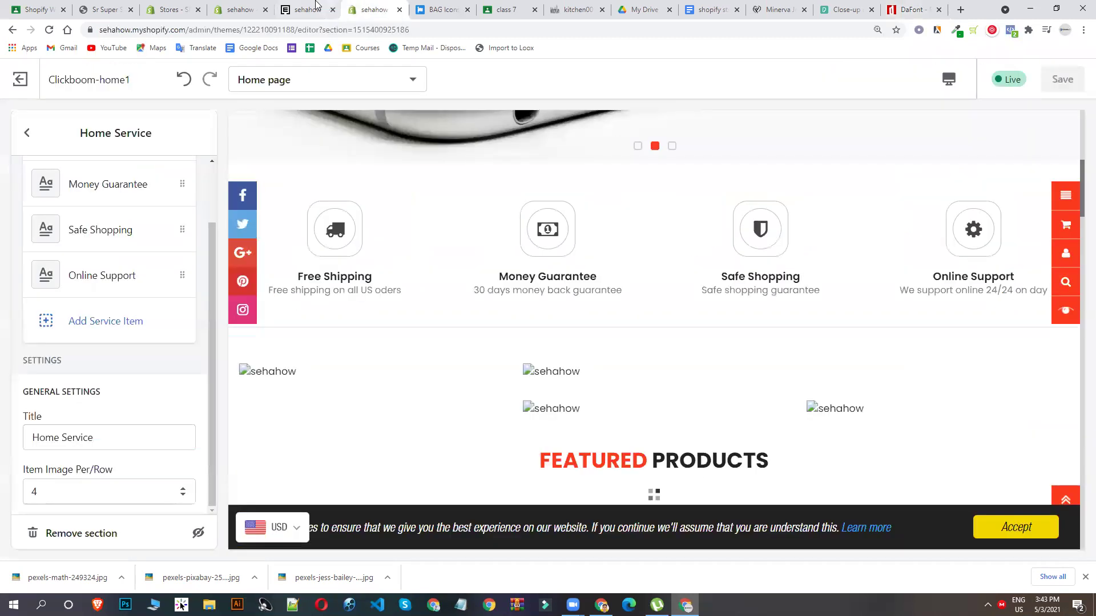
left_click(288, 4)
key("ctrl+Tab")
scroll(542, 300, "down", 2)
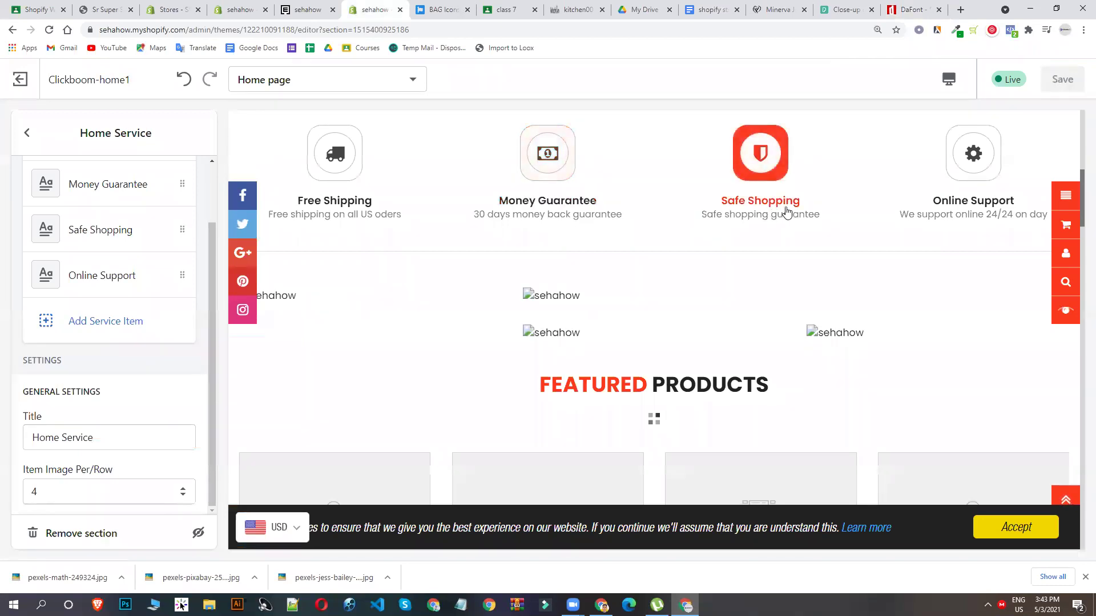
scroll(865, 226, "down", 15)
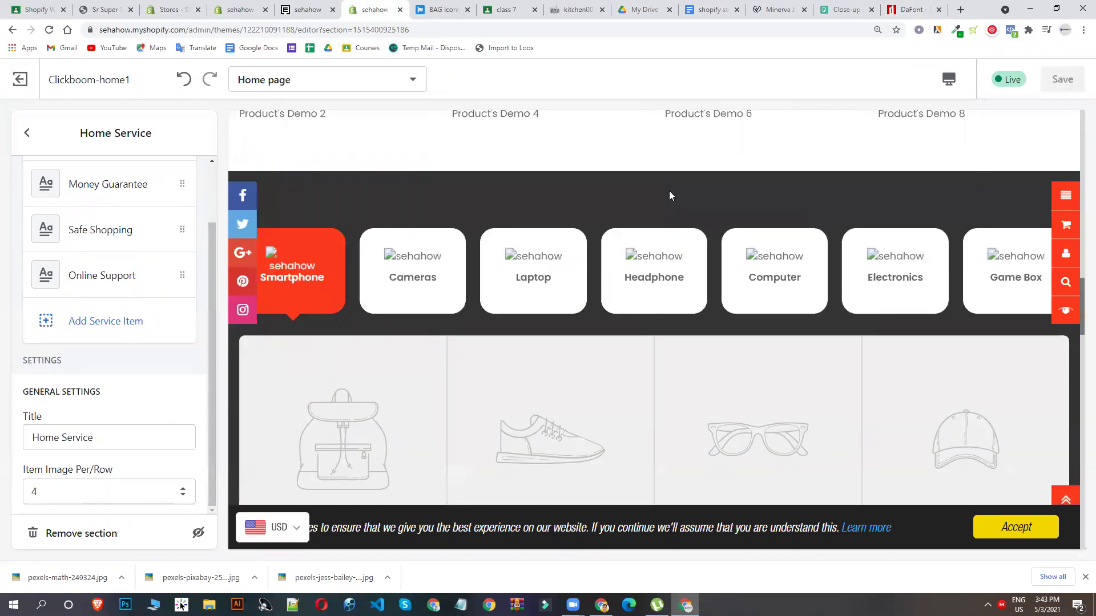
scroll(481, 212, "up", 5)
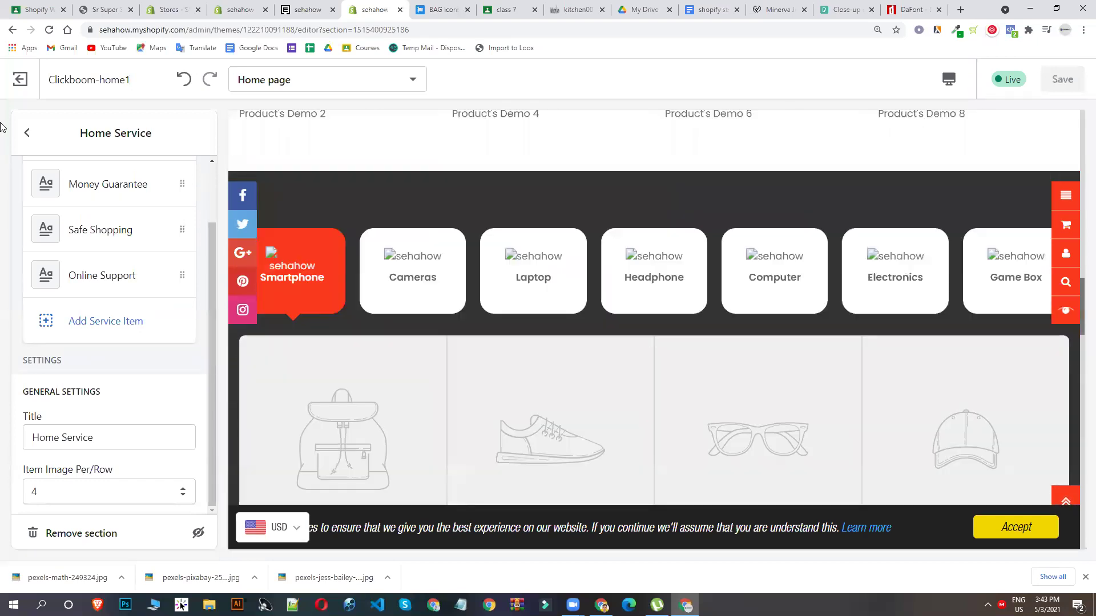
Step: Leave the Home Service settings and open the Home Banner 3 col section of the home page
left_click(26, 140)
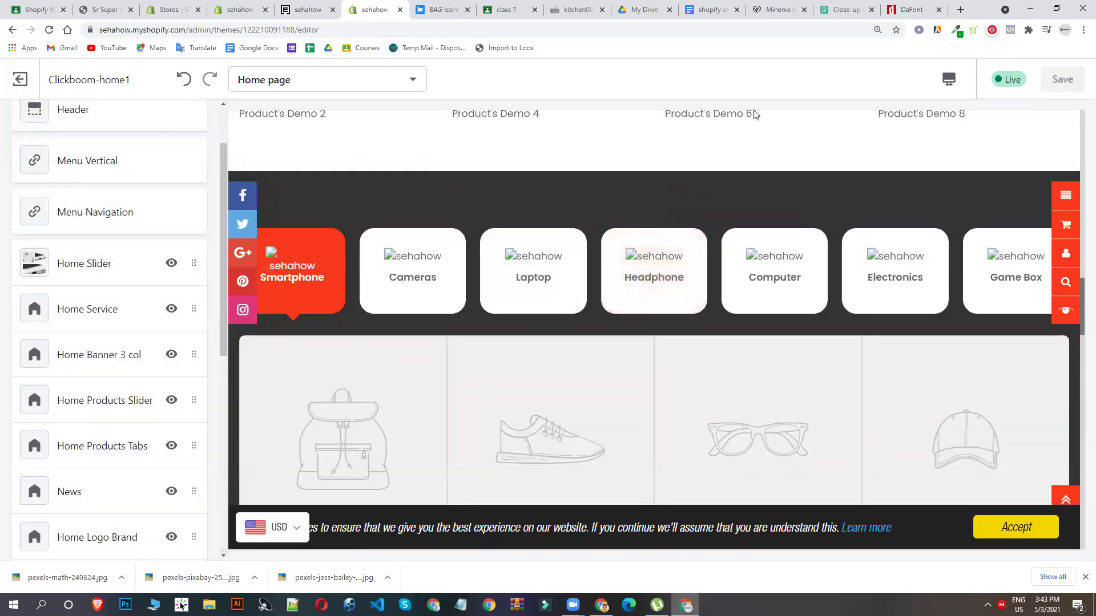
scroll(627, 188, "up", 5)
scroll(171, 242, "up", 2)
scroll(736, 234, "up", 6)
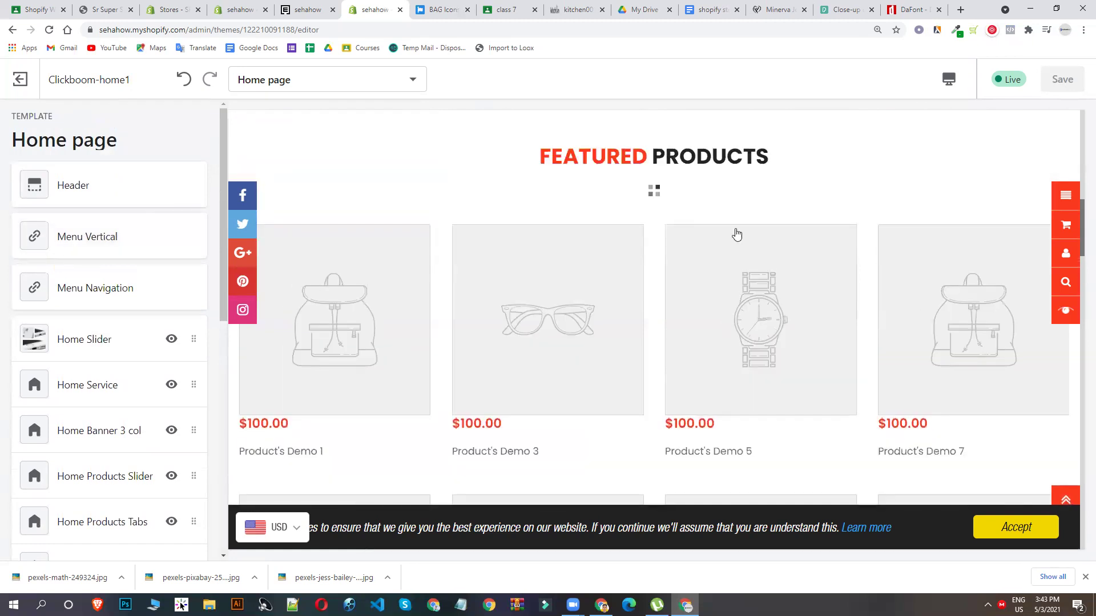
scroll(736, 234, "down", 4)
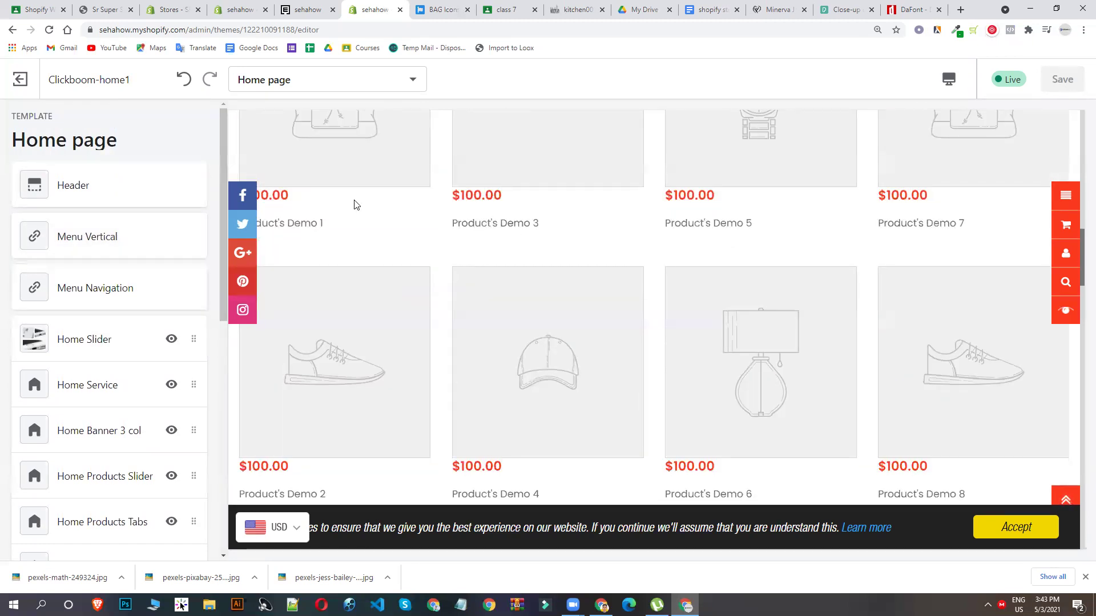
scroll(152, 264, "down", 2)
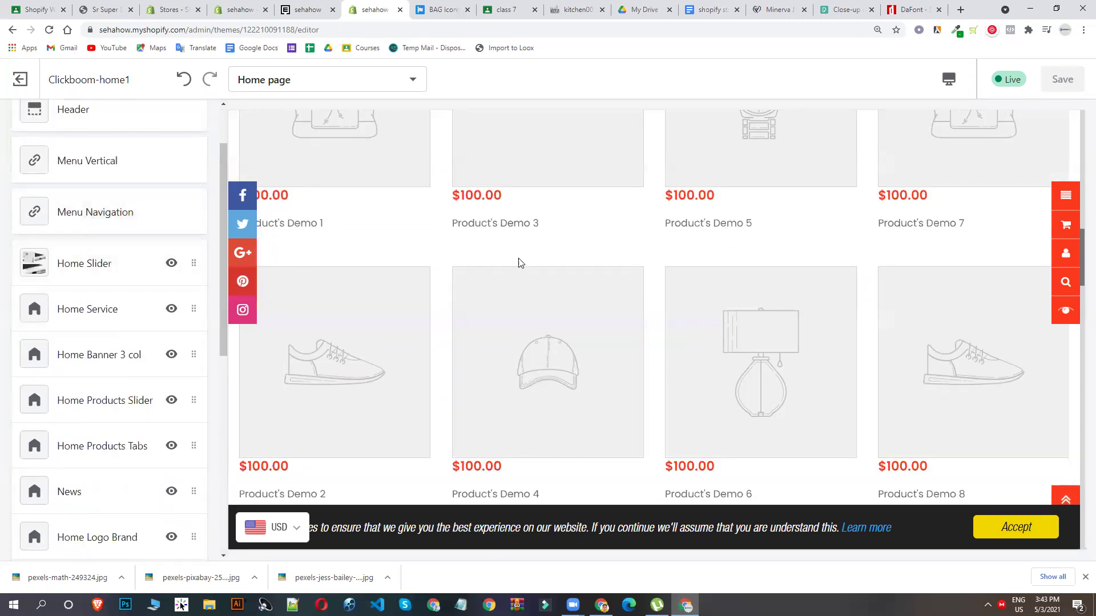
scroll(542, 268, "up", 6)
scroll(561, 273, "up", 1)
scroll(63, 348, "down", 1)
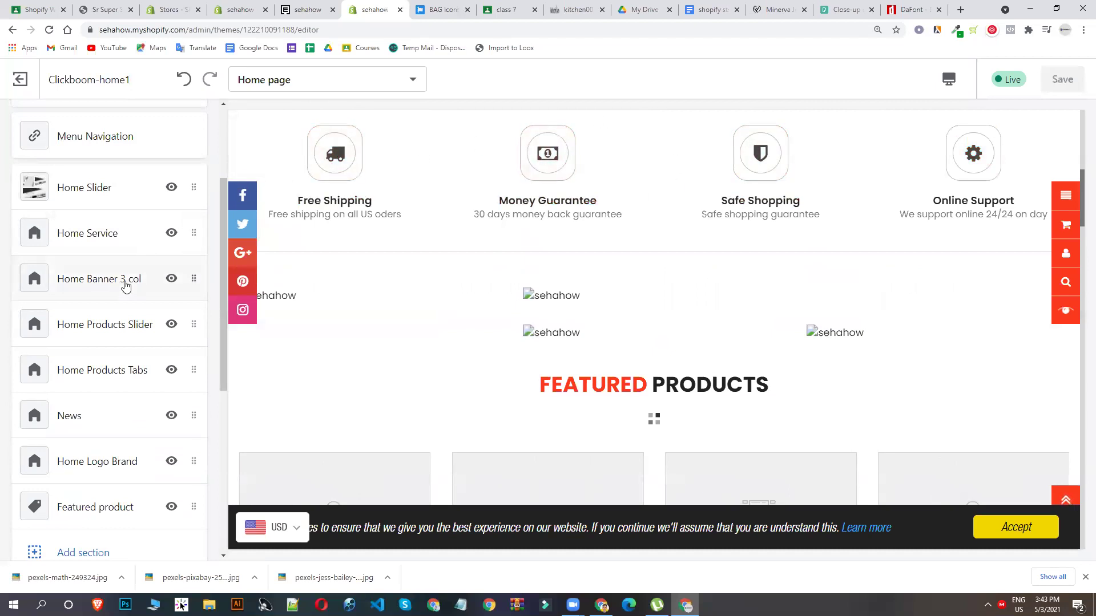
left_click(101, 284)
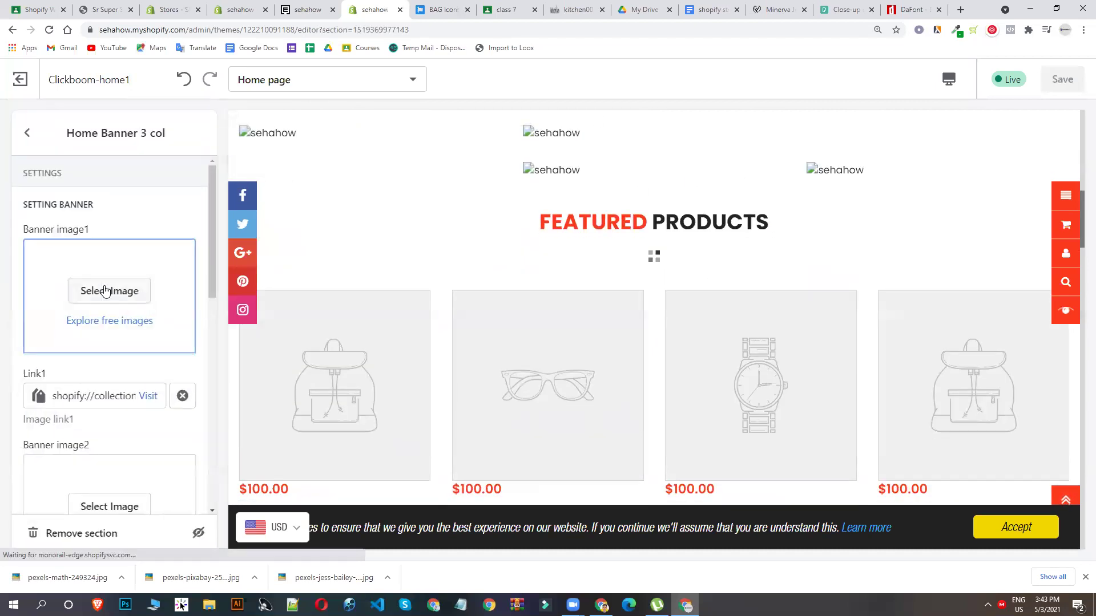
Step: Set Banner image1 to the free Women's Fashion photo of black studded shoes with striped trousers
scroll(590, 306, "down", 4)
scroll(547, 295, "up", 2)
scroll(546, 295, "up", 6)
scroll(521, 367, "down", 2)
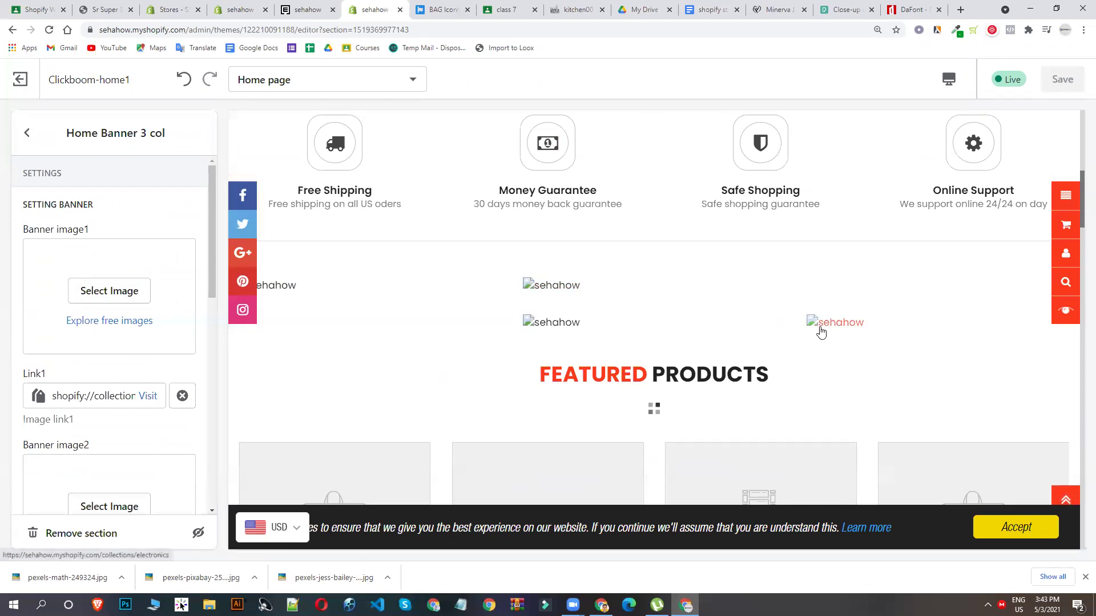
left_click(97, 285)
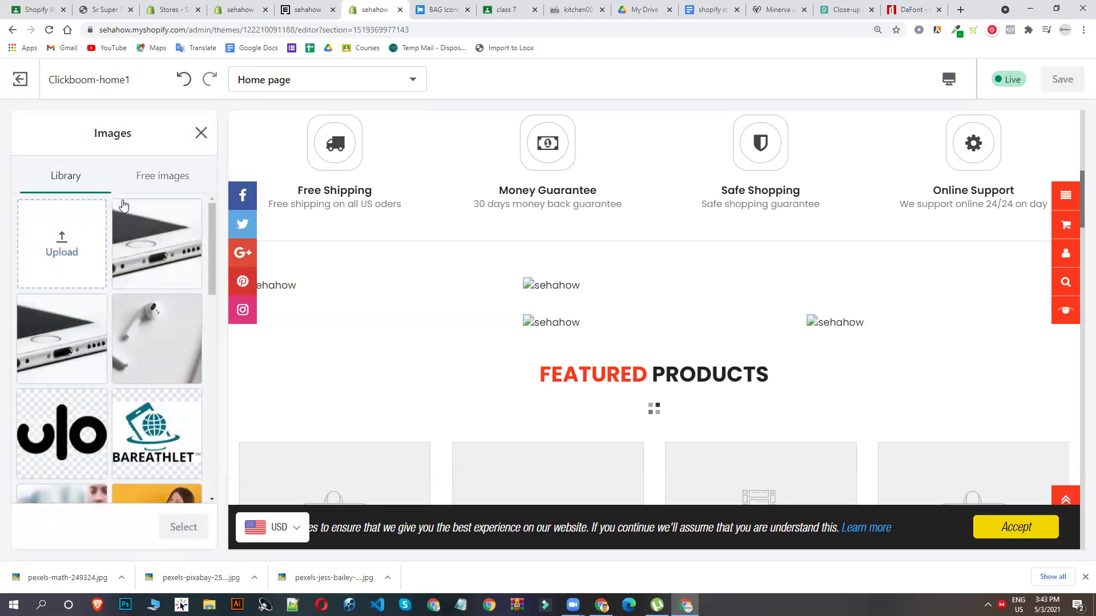
left_click(132, 178)
left_click(121, 215)
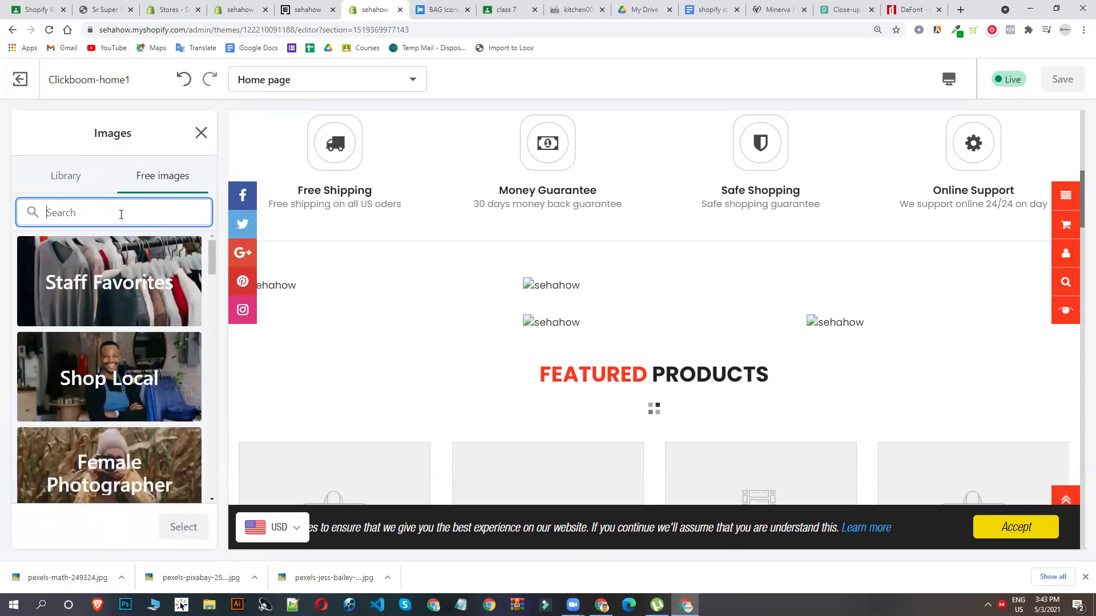
scroll(145, 418, "down", 3)
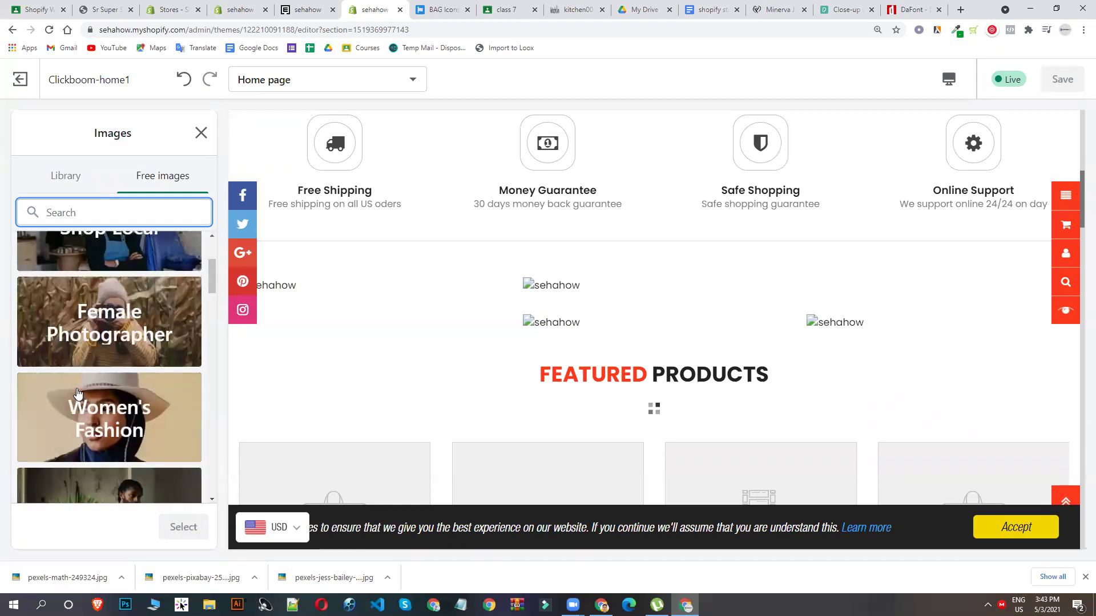
left_click(145, 415)
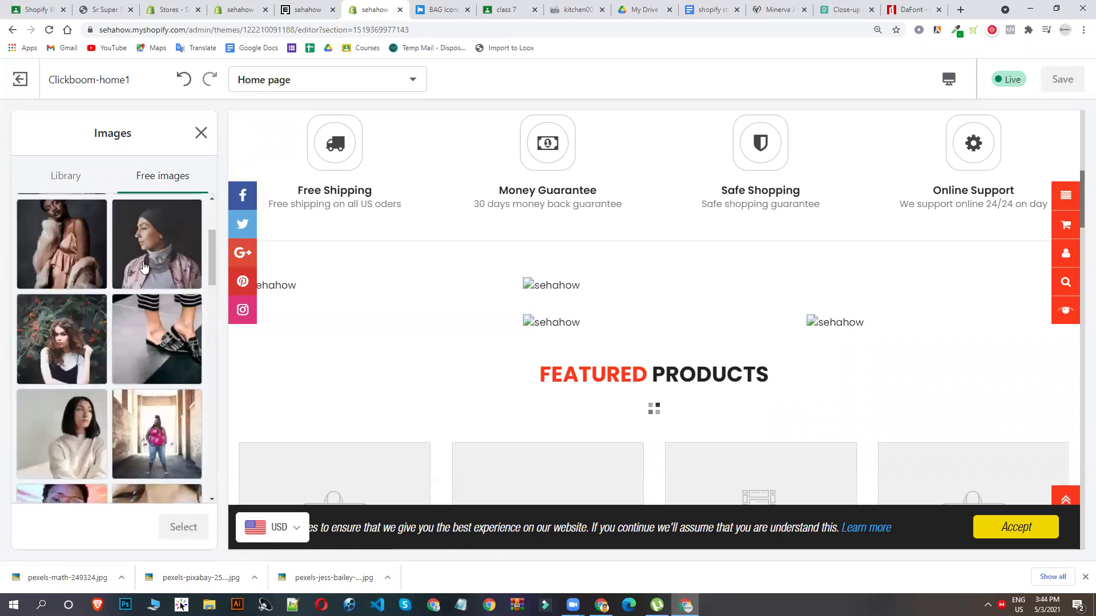
left_click(143, 346)
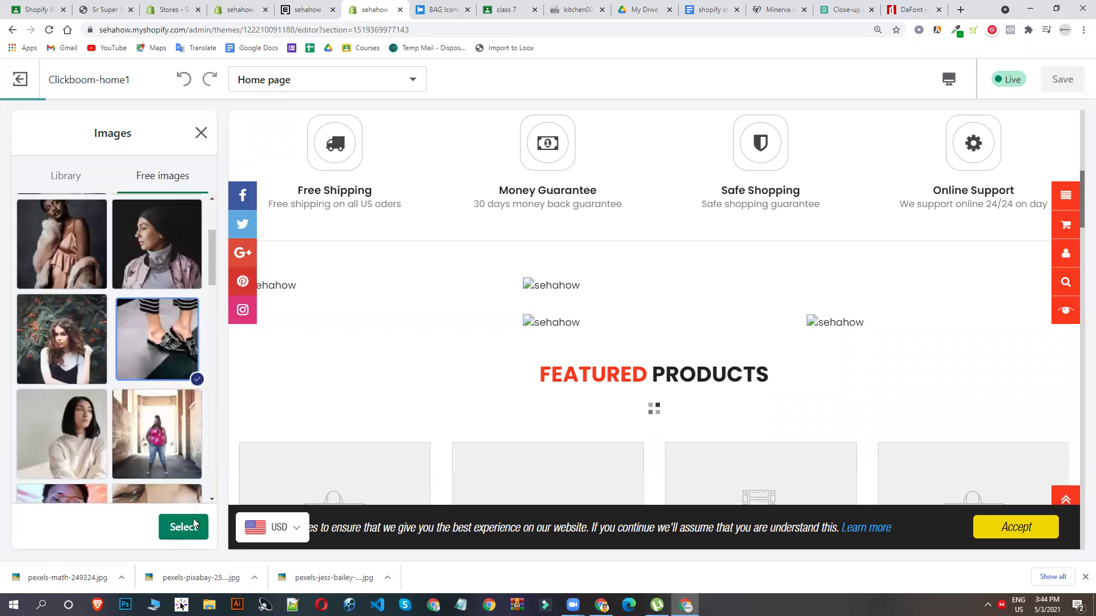
left_click(193, 525)
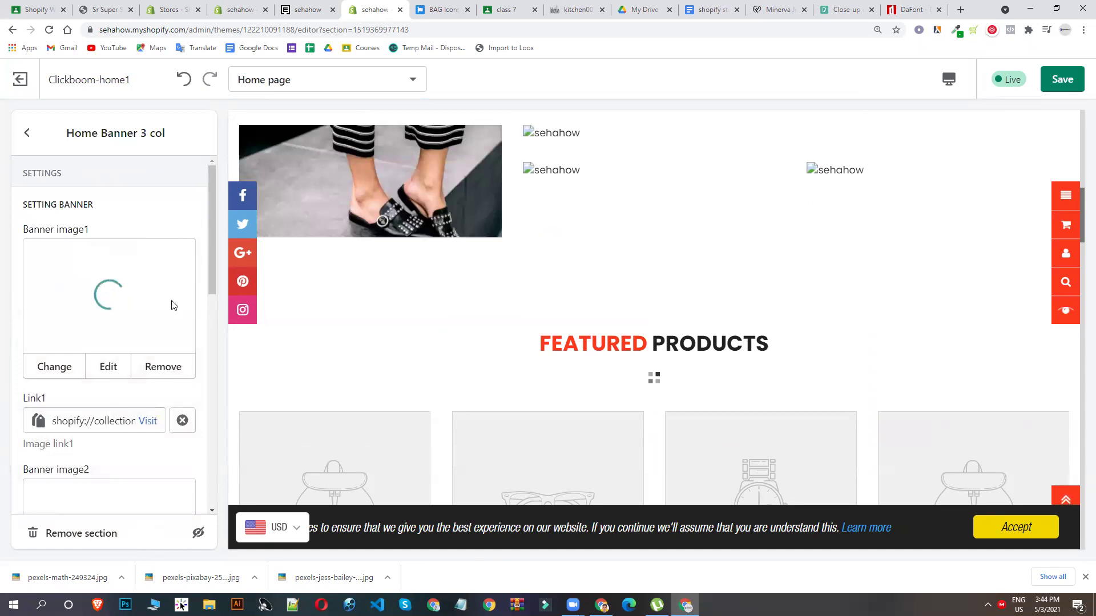
Step: Set Banner image2 to the free Men's Fashion photo of a blue suit with hands adjusting a tie clip
scroll(126, 346, "down", 1)
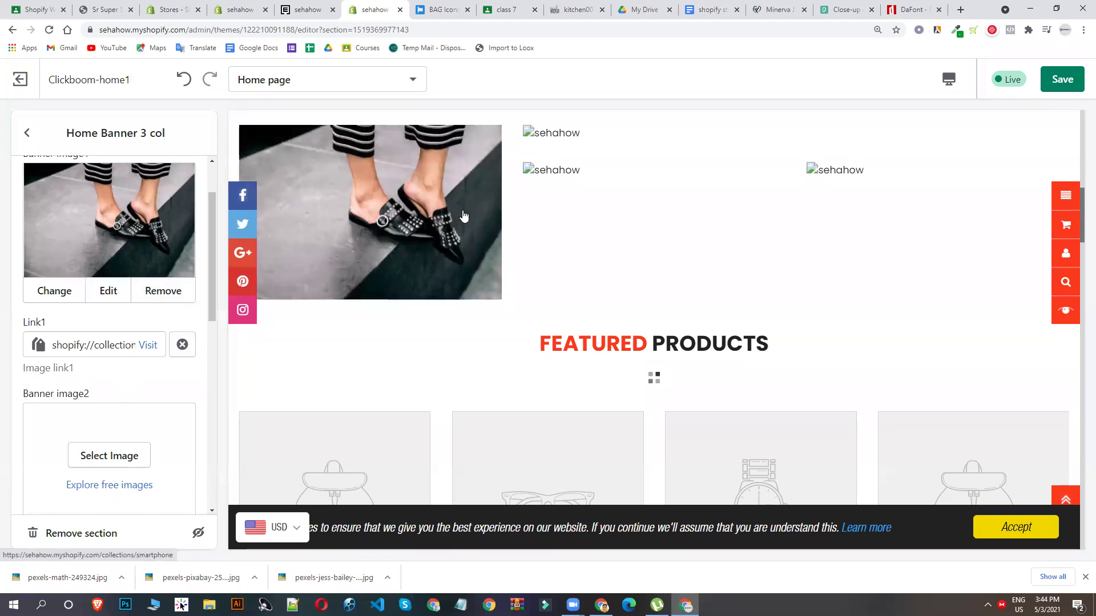
scroll(371, 228, "down", 1)
left_click(89, 457)
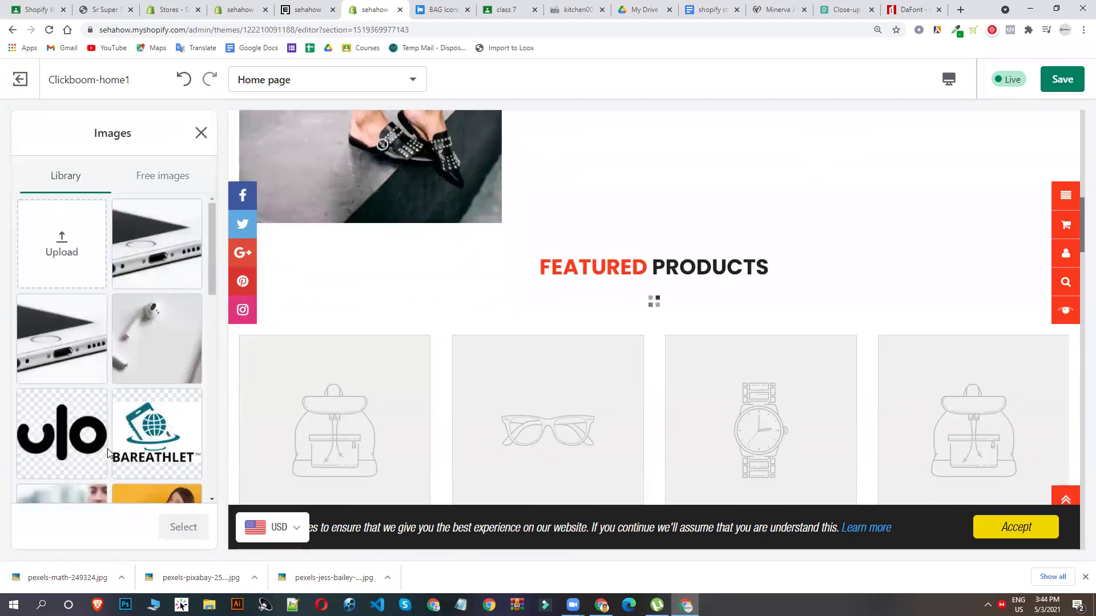
left_click(164, 180)
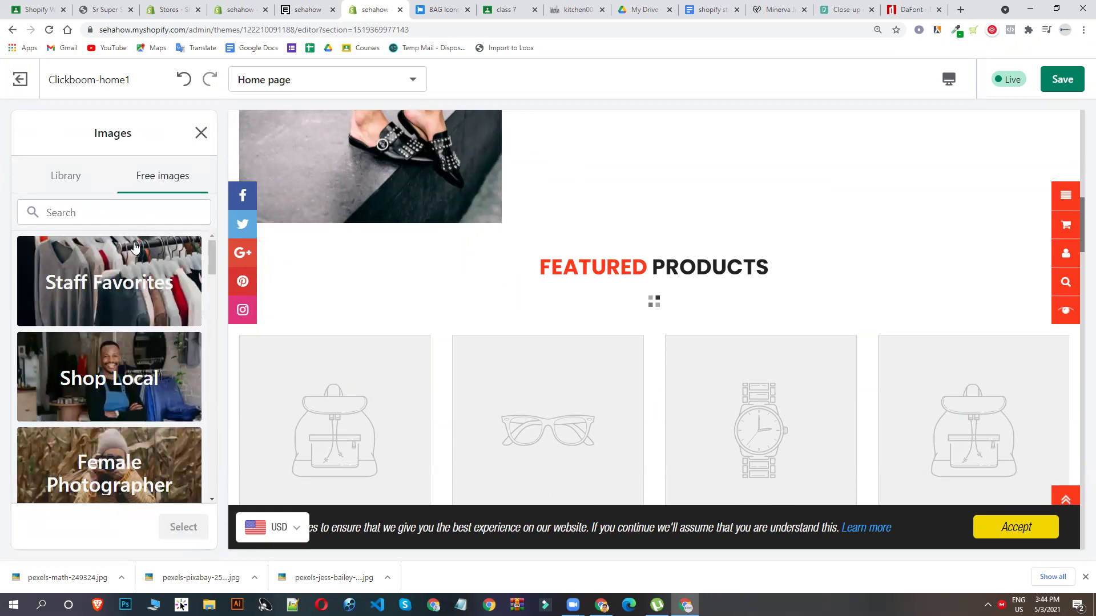
scroll(130, 355, "down", 5)
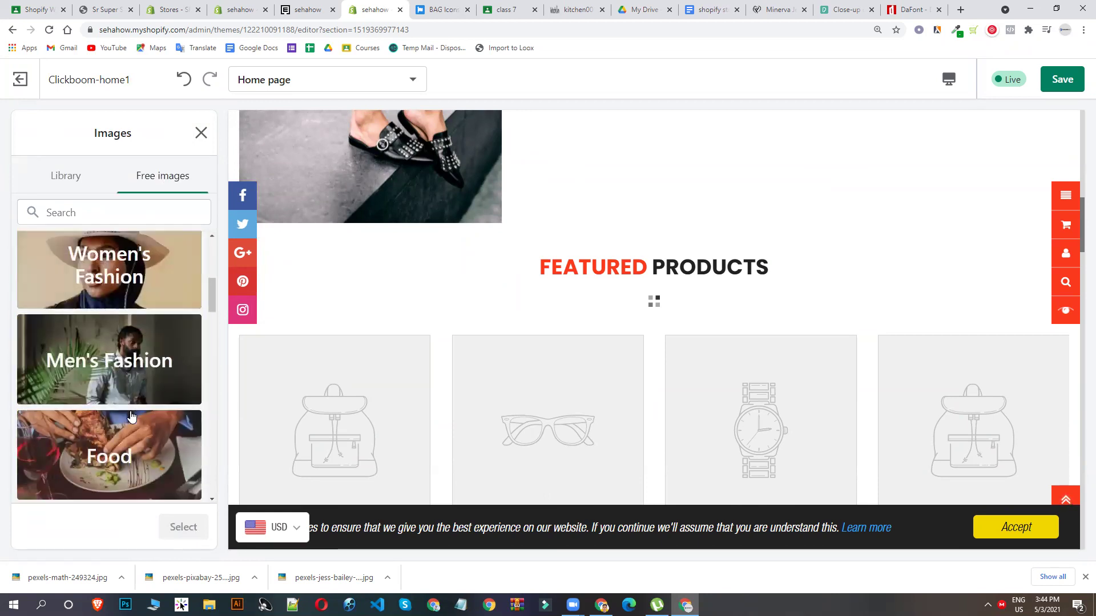
left_click(124, 358)
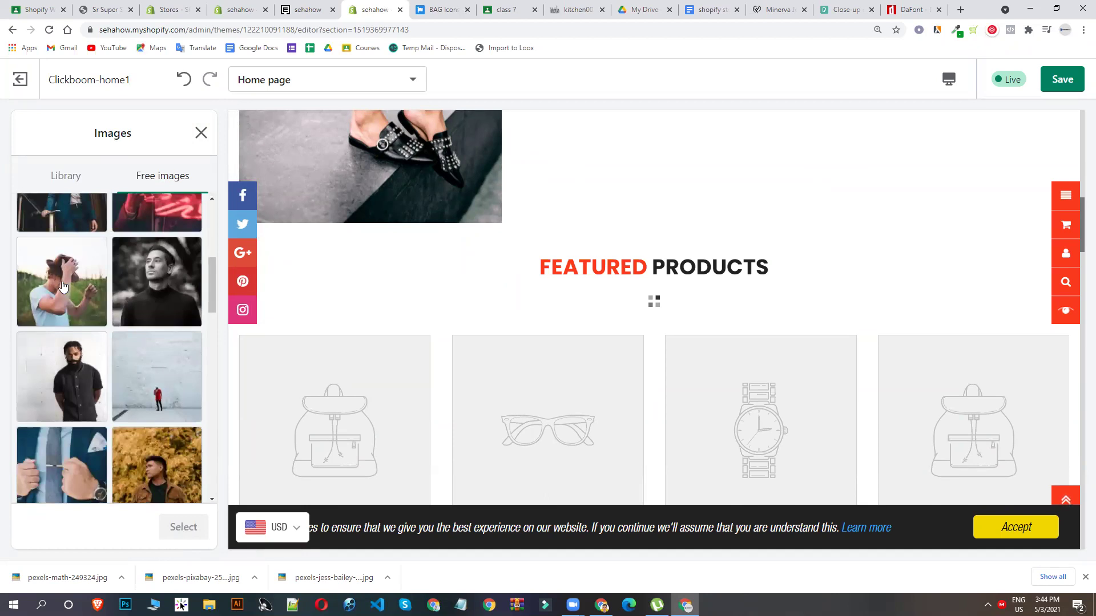
left_click(63, 285)
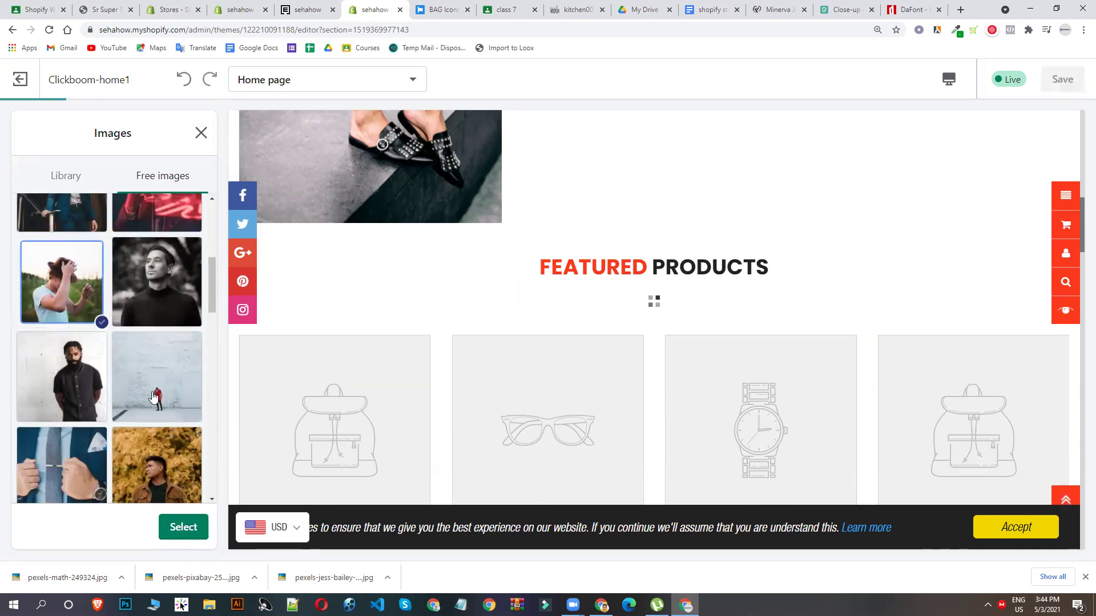
left_click(105, 497)
left_click(169, 520)
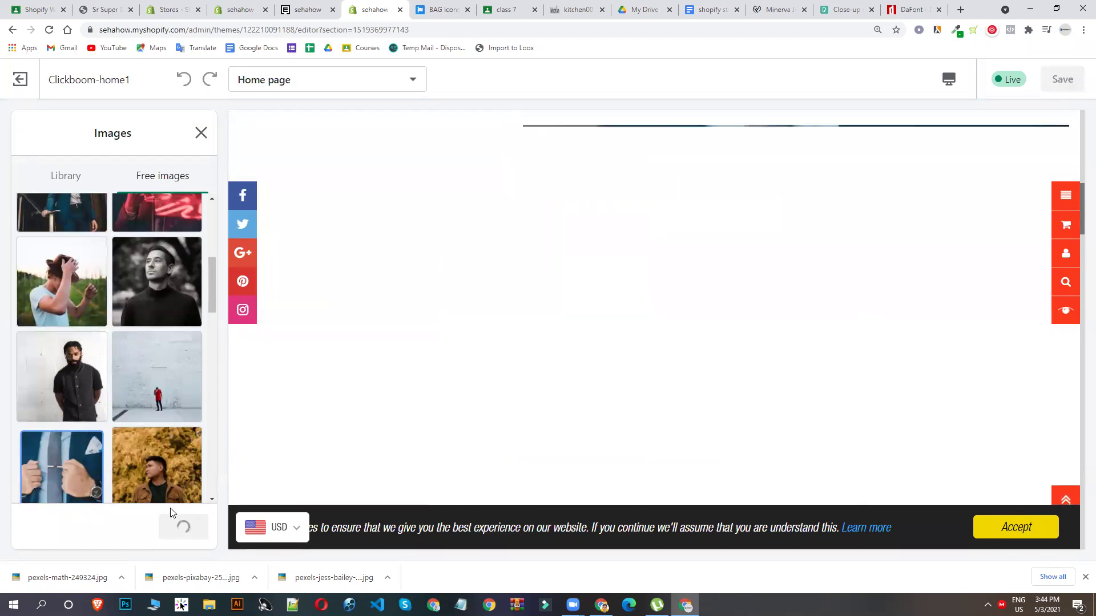
Step: Set Banner image3 to the free Coffee photo of a person pouring from a copper pitcher into a coffee dripper
scroll(125, 386, "down", 7)
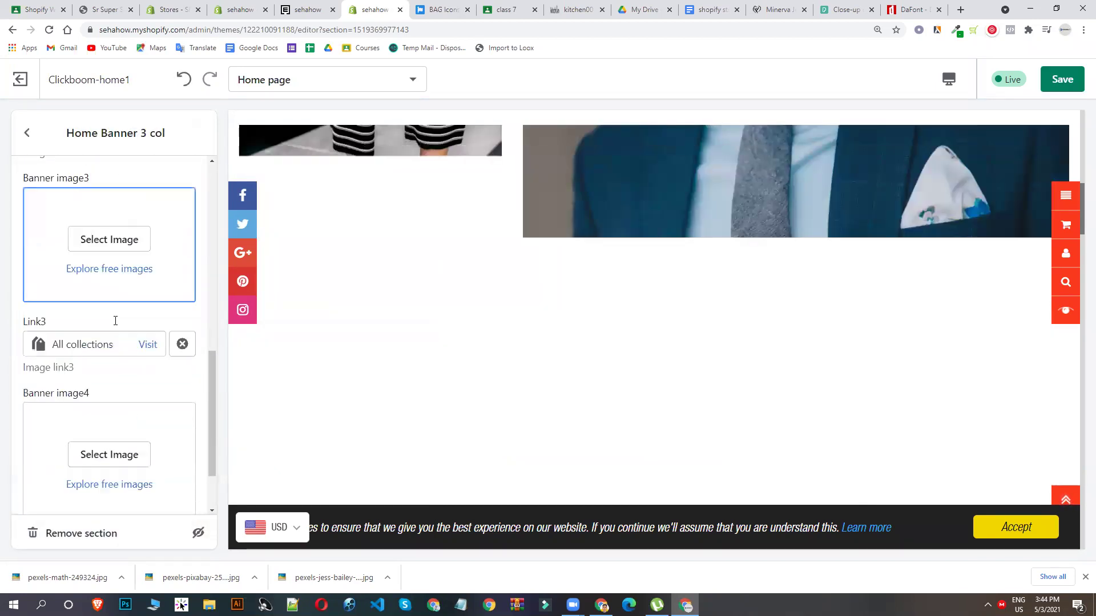
left_click(97, 242)
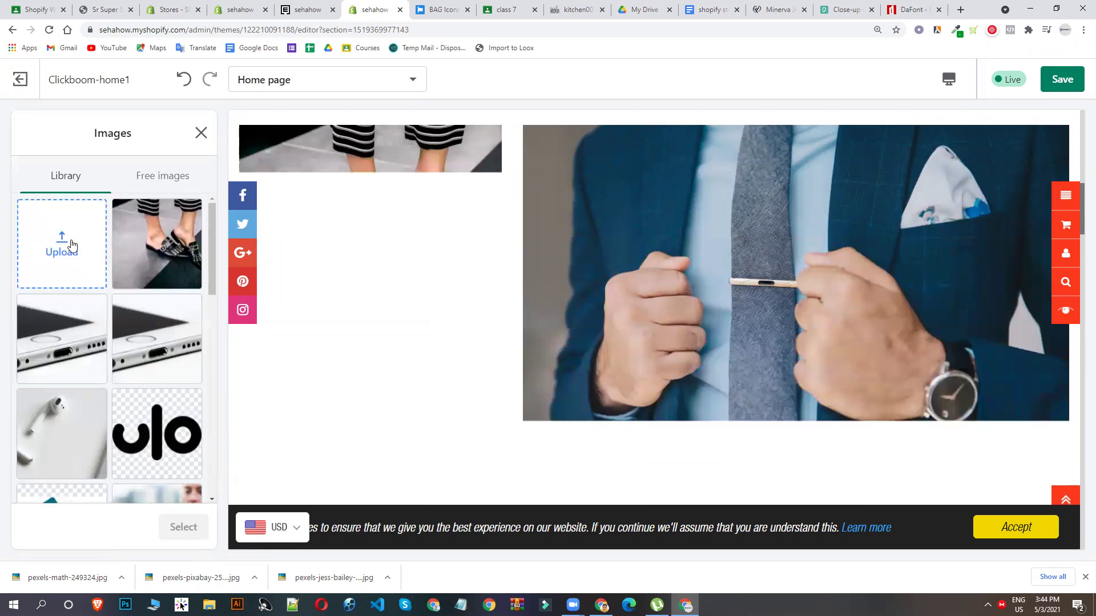
left_click(166, 174)
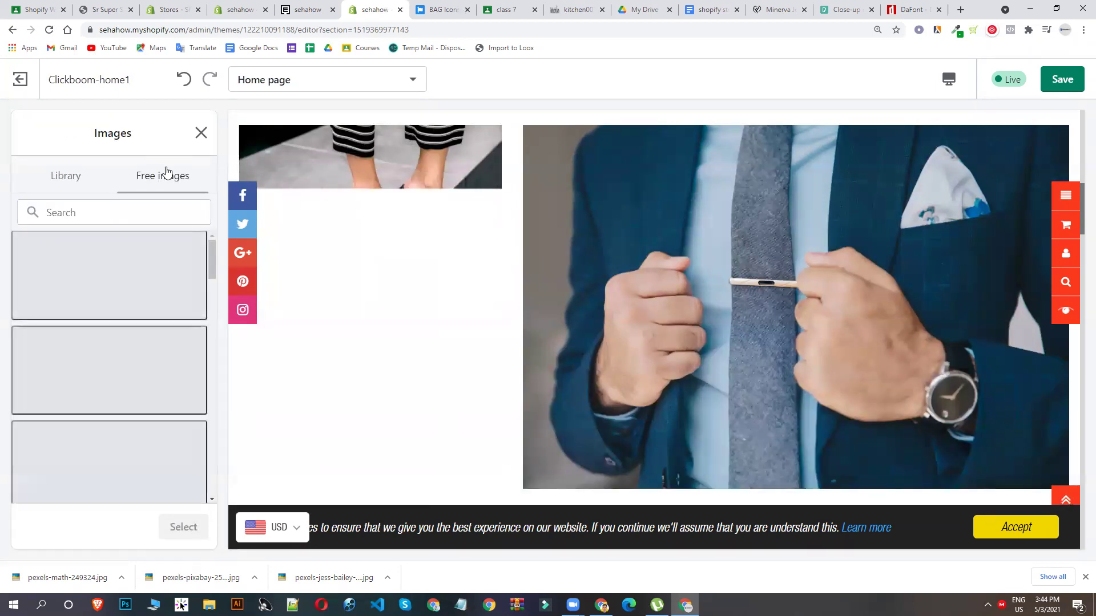
scroll(131, 351, "down", 9)
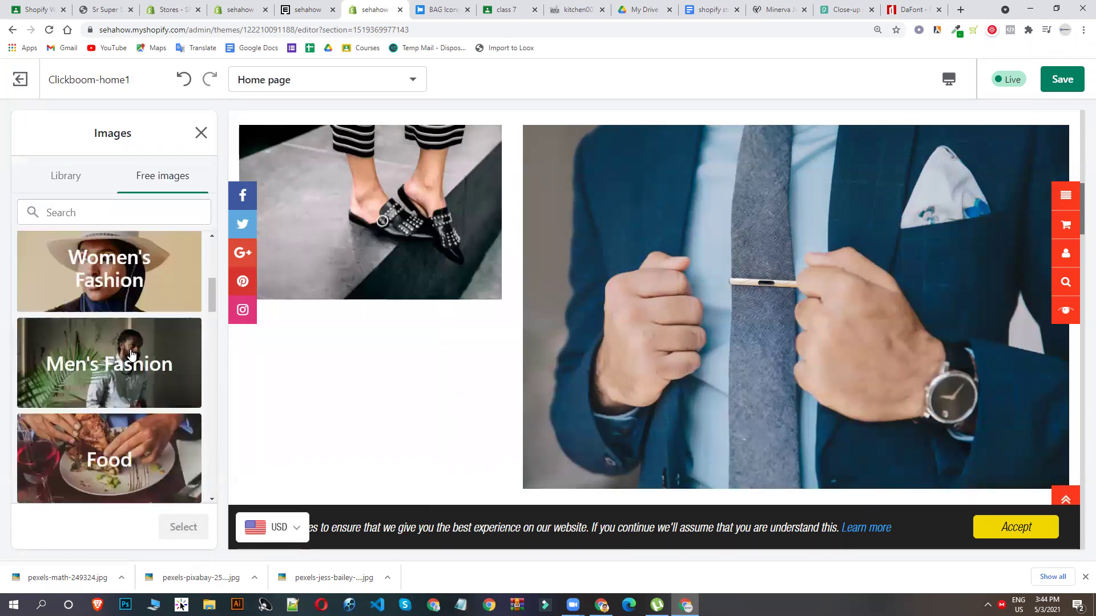
scroll(143, 423, "down", 3)
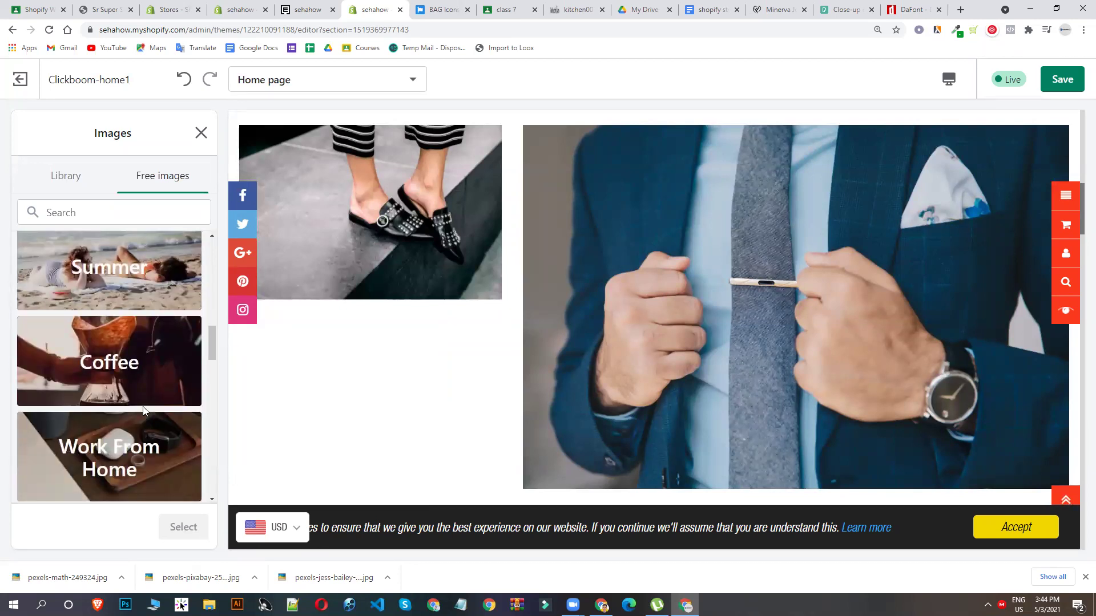
left_click(130, 371)
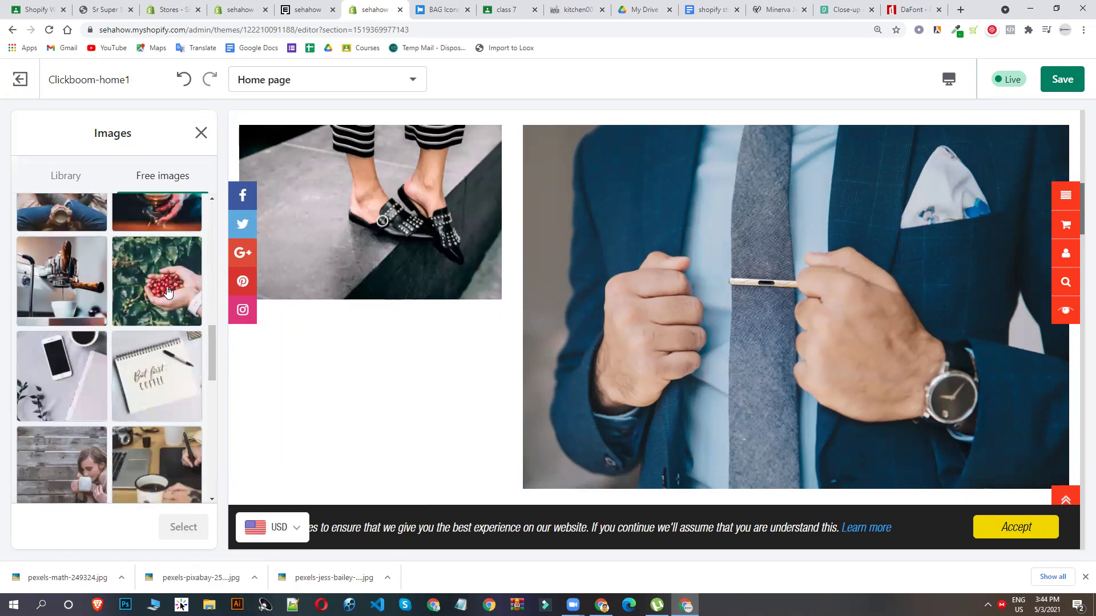
left_click(157, 212)
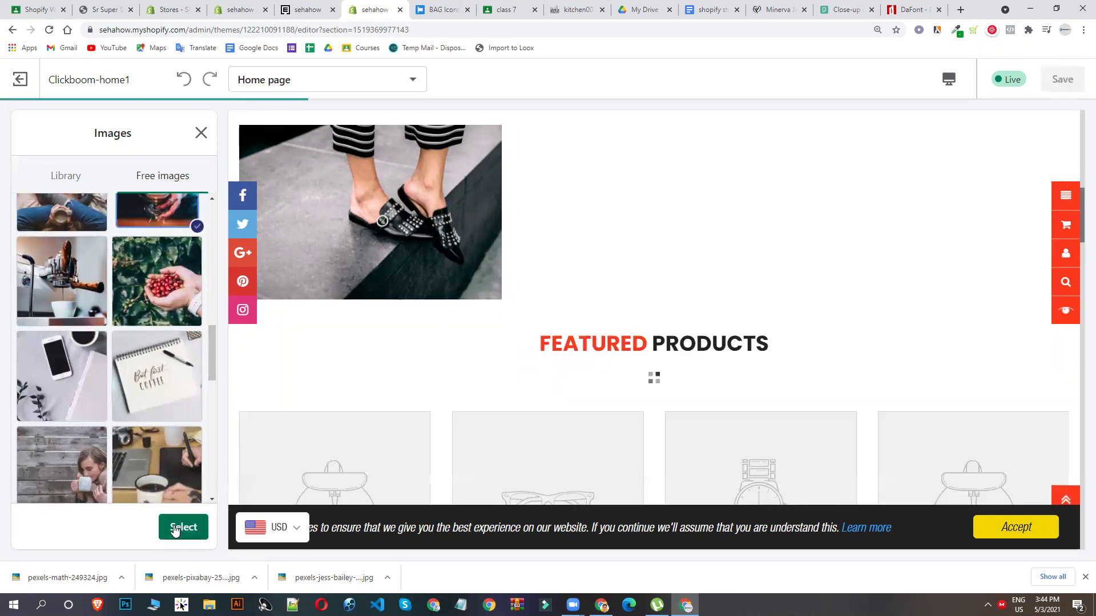
left_click(176, 528)
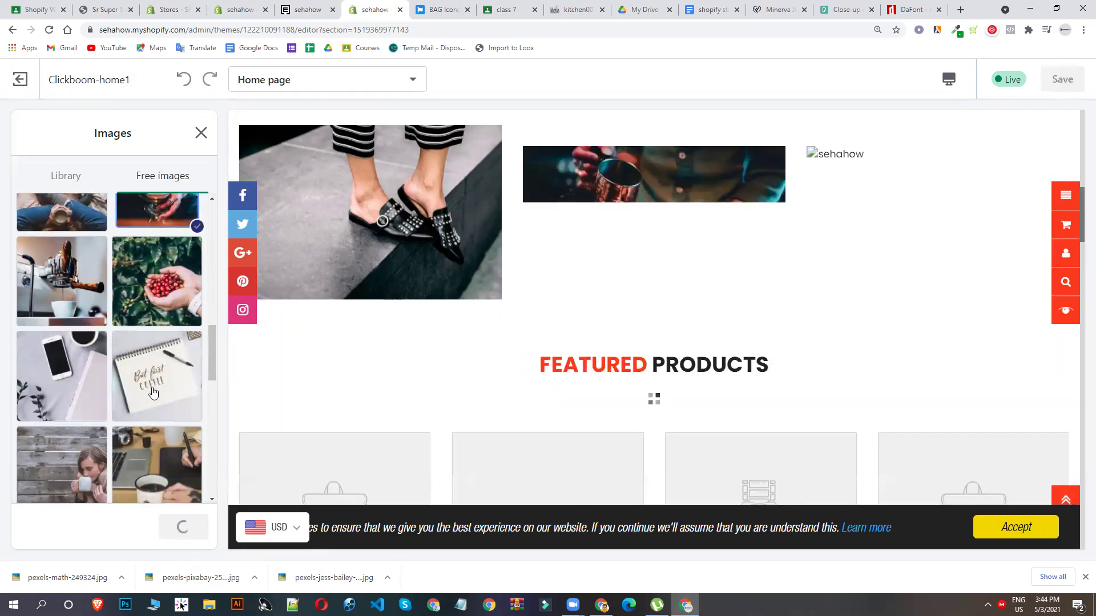
Step: Set Banner image4 to the library photo of the white smartphone lying flat
scroll(155, 431, "down", 2)
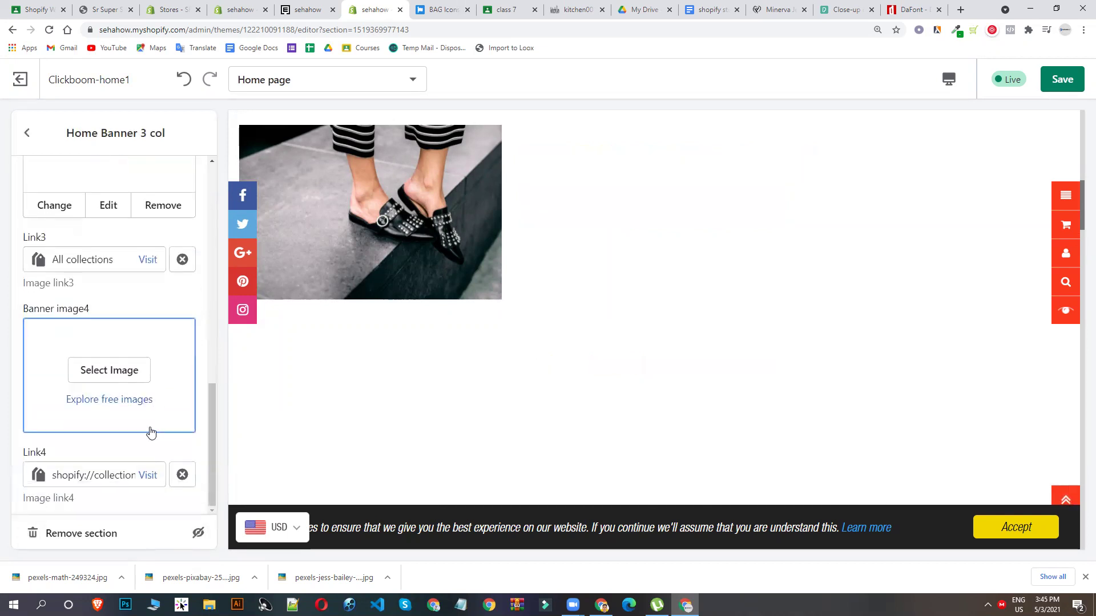
left_click(115, 371)
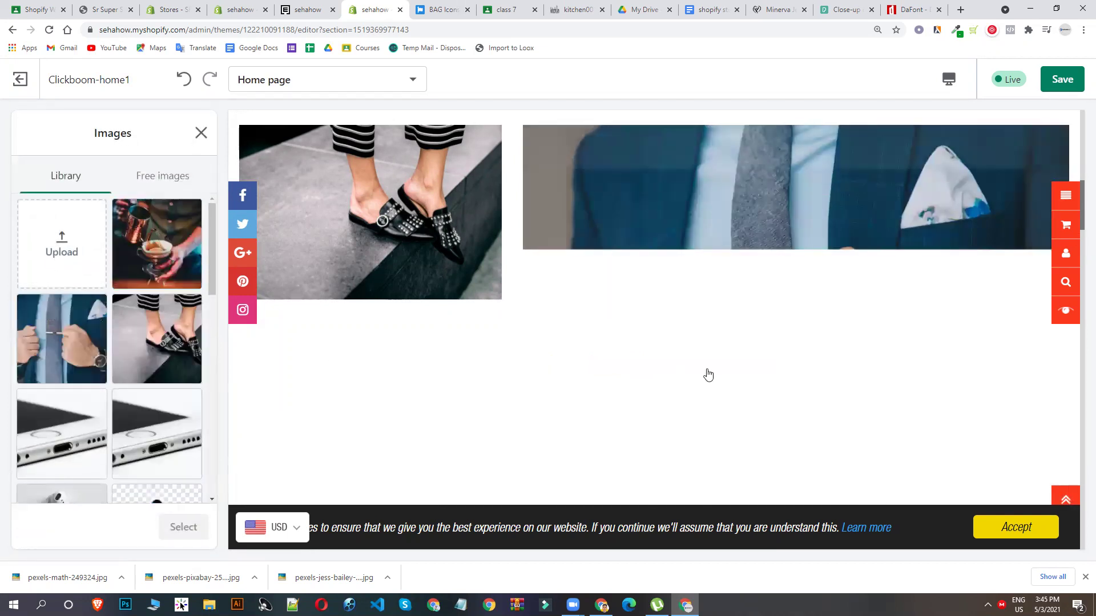
scroll(710, 372, "up", 4)
scroll(713, 373, "down", 8)
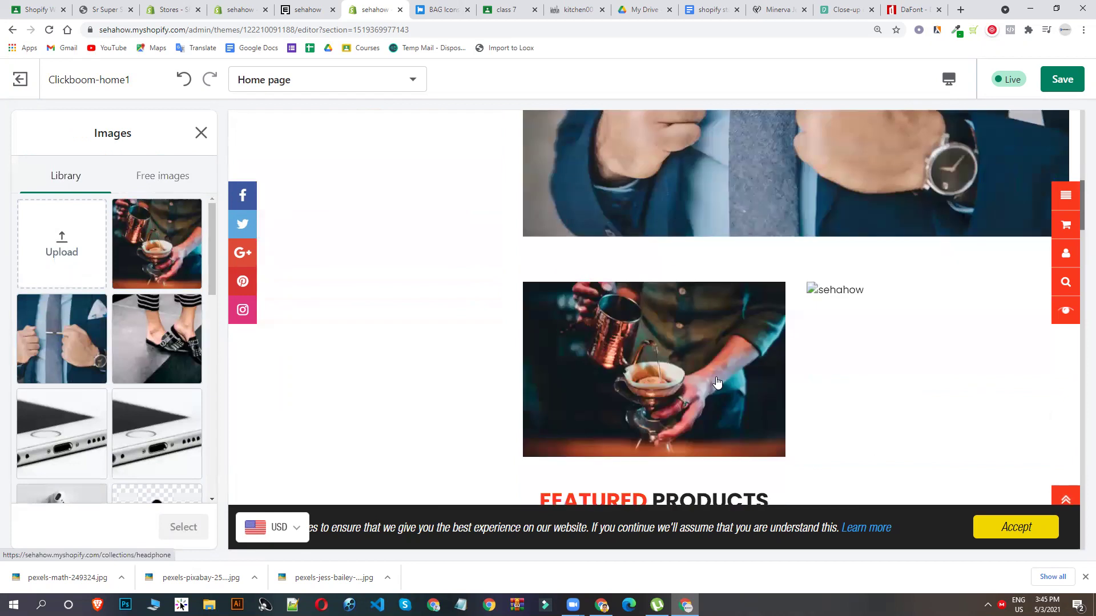
scroll(720, 388, "up", 4)
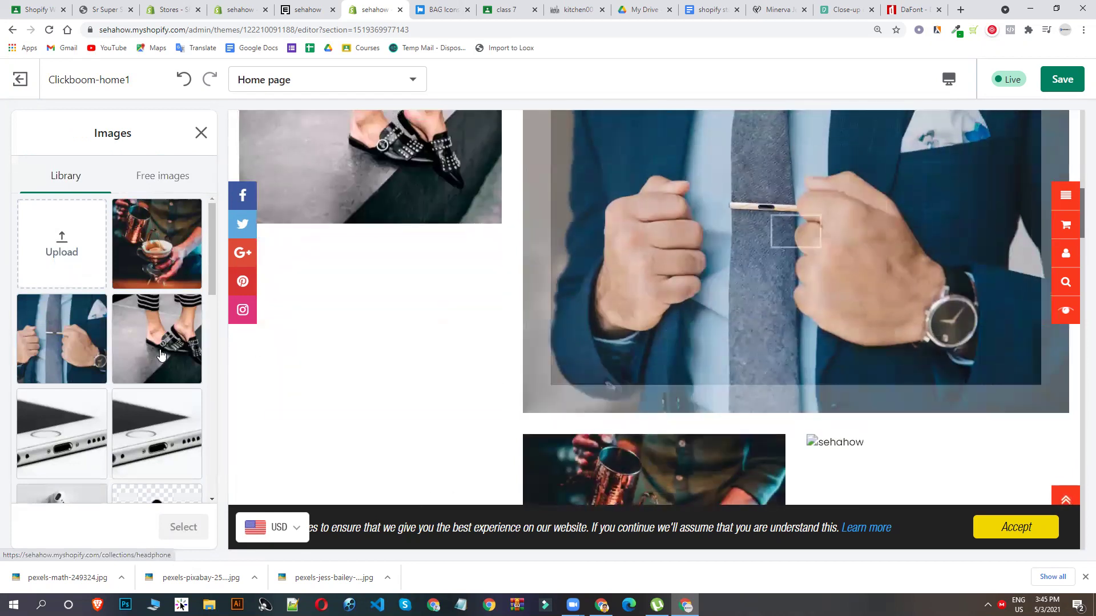
scroll(86, 244, "down", 1)
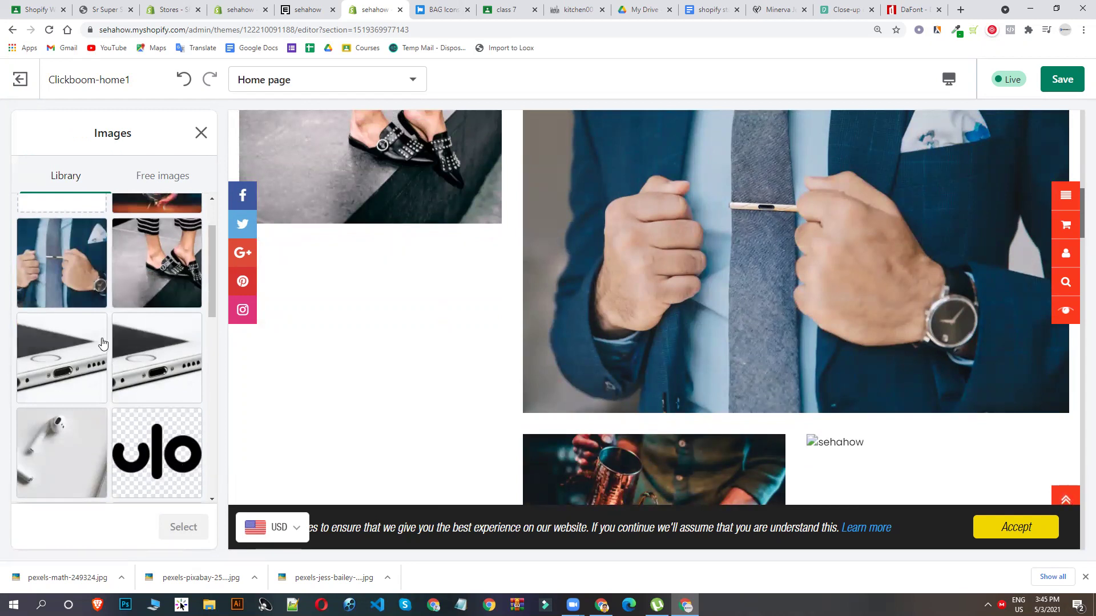
left_click(104, 338)
left_click(186, 526)
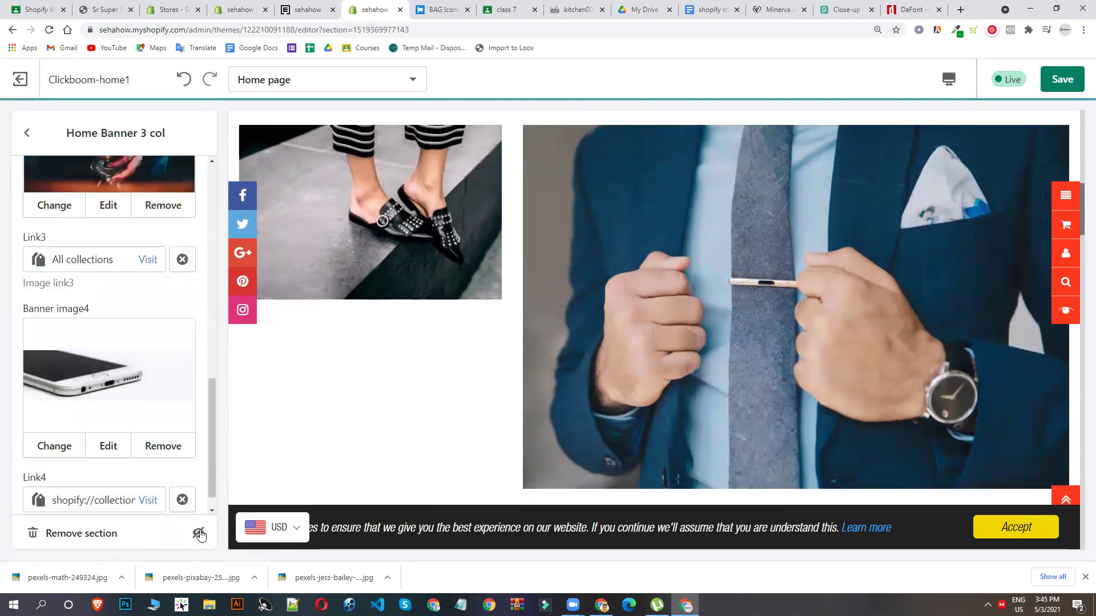
Step: Remove the suit photo from Banner image2 and replace it with the library photo of a cat in a blue blanket
scroll(152, 409, "up", 5)
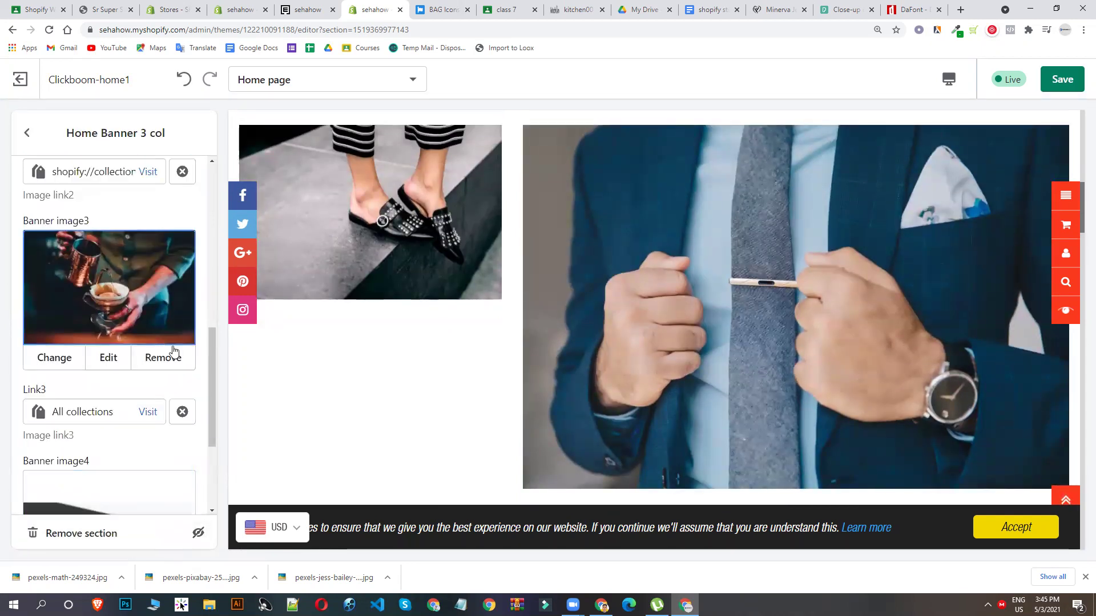
scroll(180, 356, "up", 2)
left_click(158, 346)
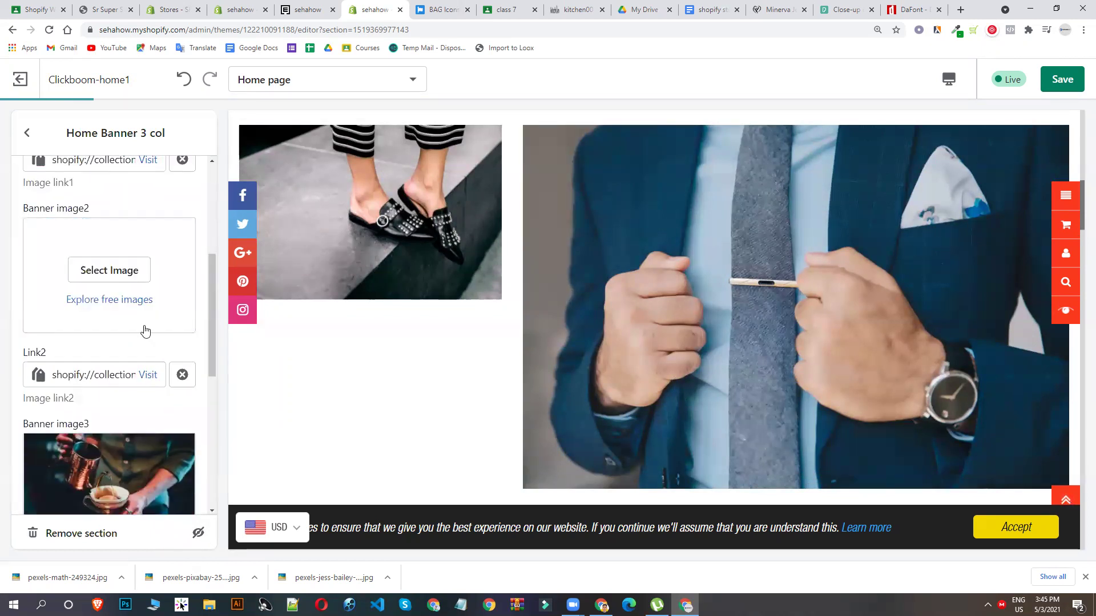
left_click(118, 271)
scroll(146, 365, "down", 1)
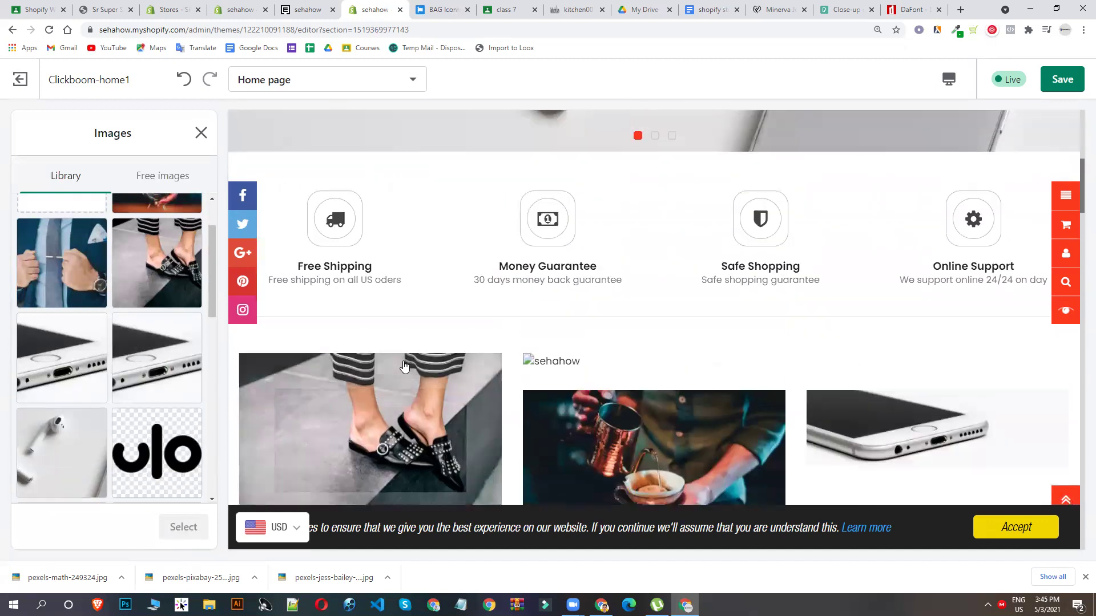
scroll(142, 353, "down", 4)
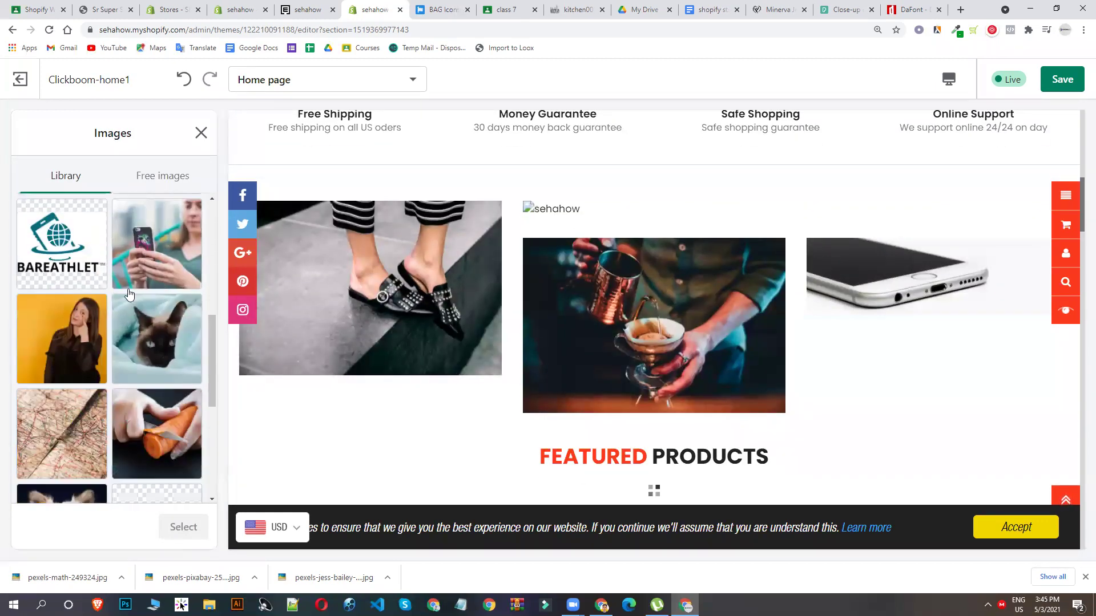
scroll(182, 344, "down", 1)
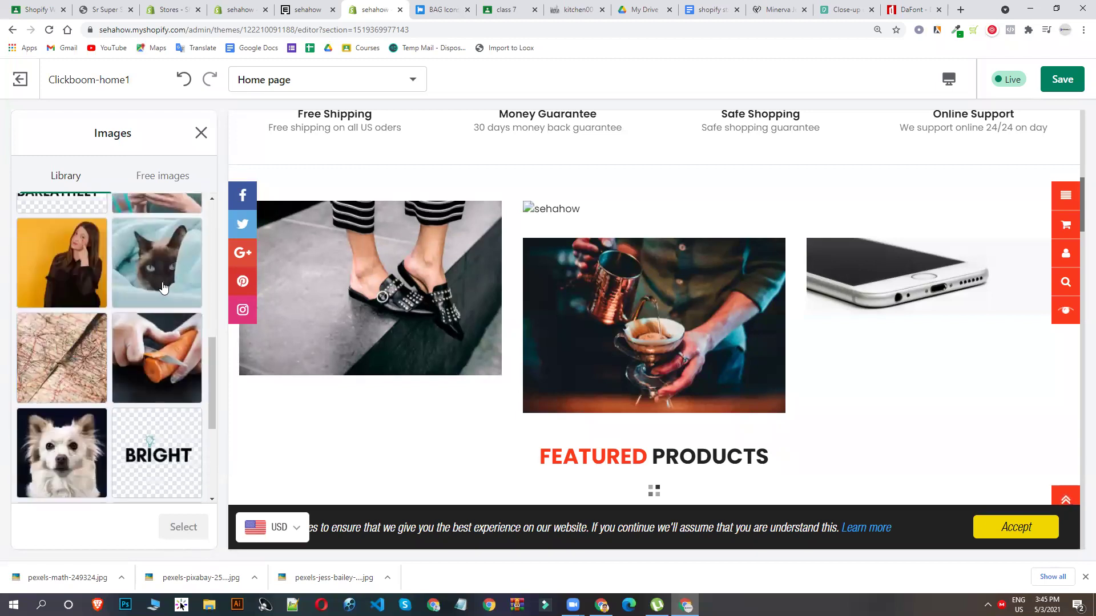
left_click(156, 263)
left_click(205, 527)
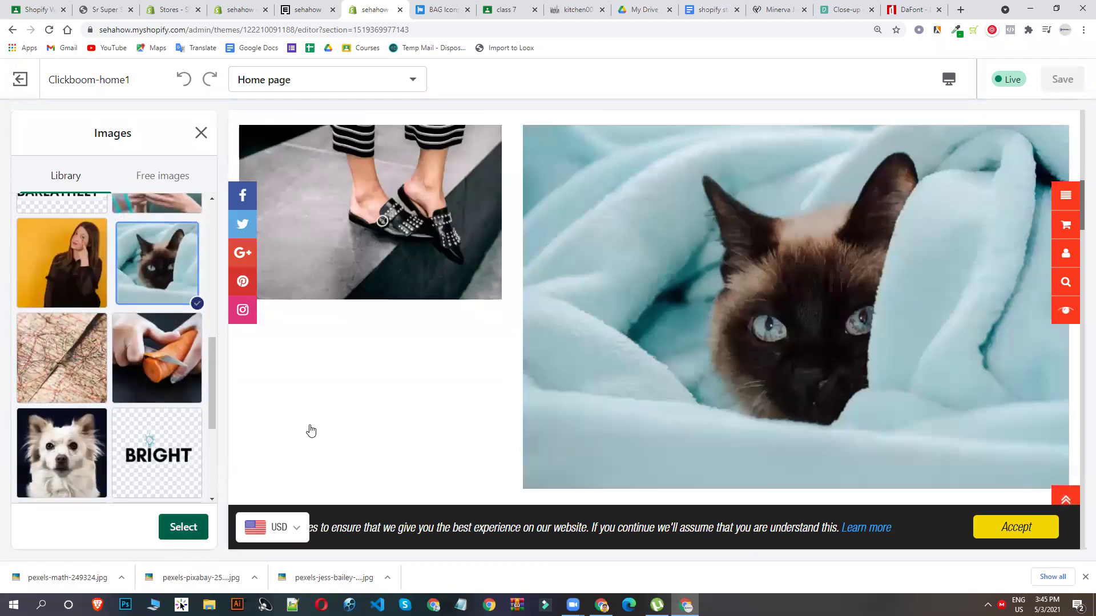
Step: Replace the cat photo in Banner image2 with the library photo of black studded shoes and striped trousers
left_click(171, 346)
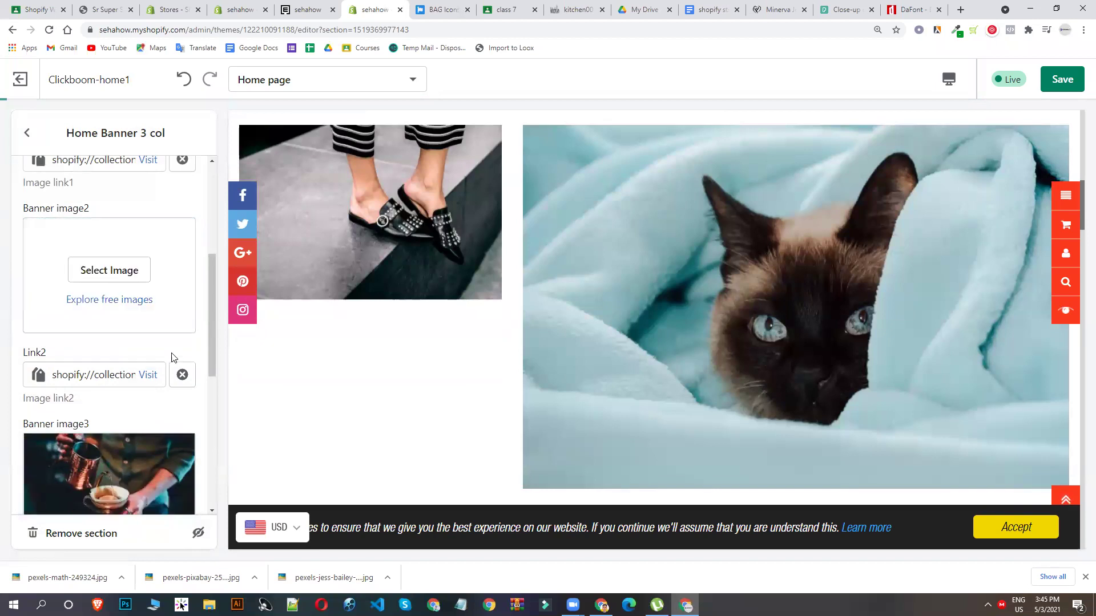
left_click(128, 281)
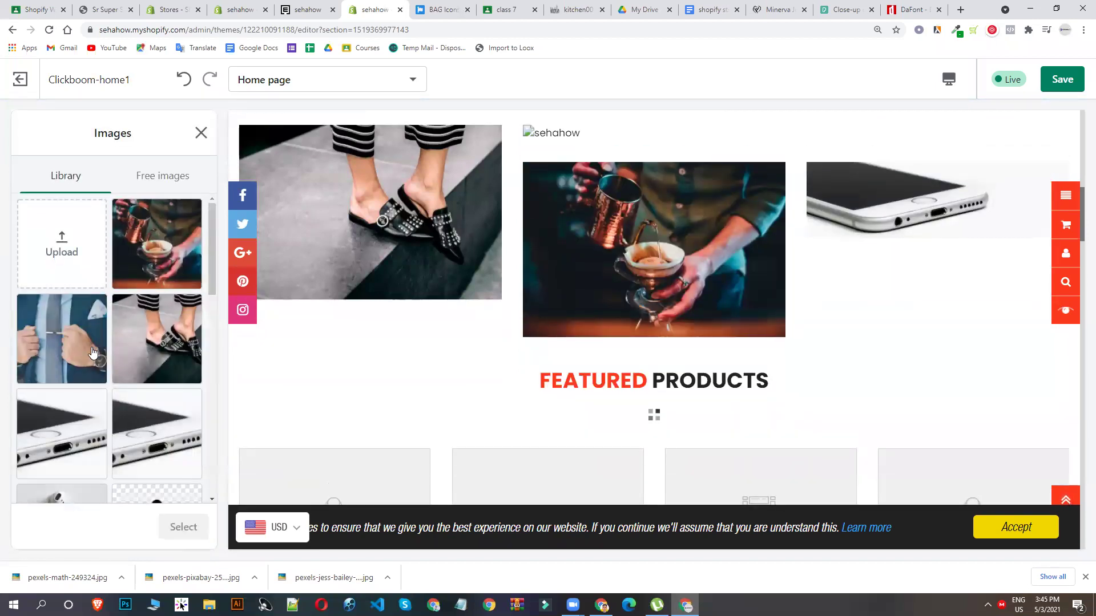
left_click(147, 330)
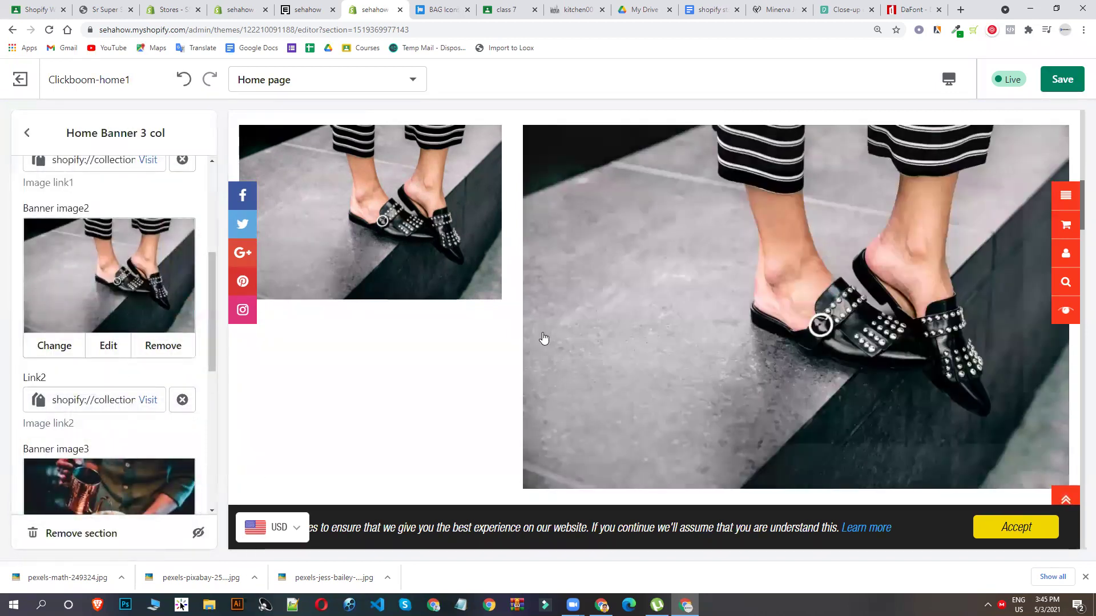
Step: Examine the banner images in the home page preview and compare them with the image settings of the section
scroll(571, 331, "down", 5)
scroll(152, 359, "down", 7)
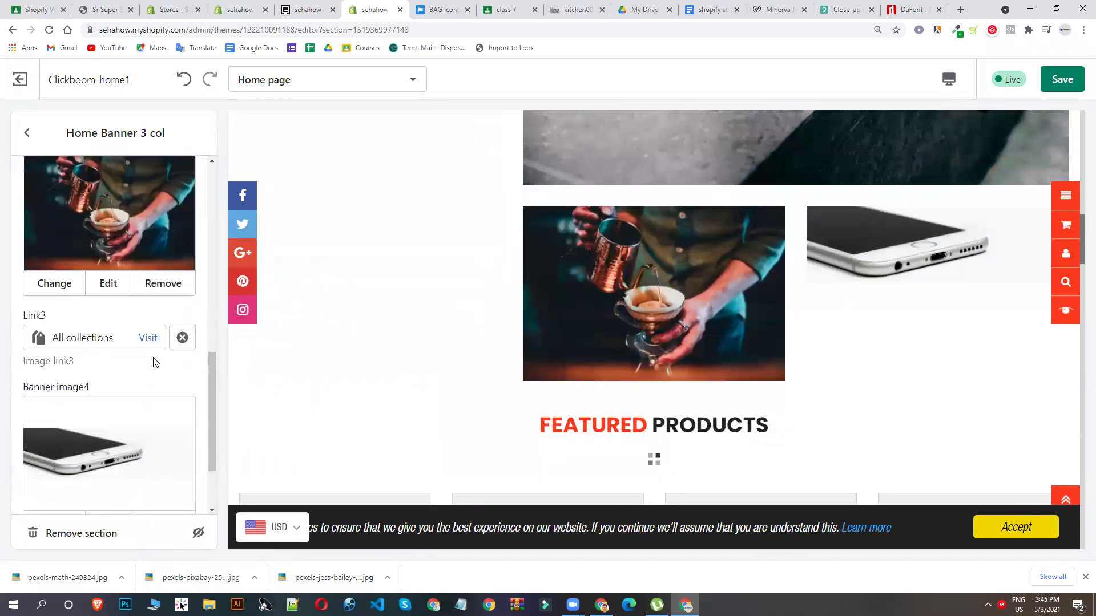
scroll(177, 313, "up", 5)
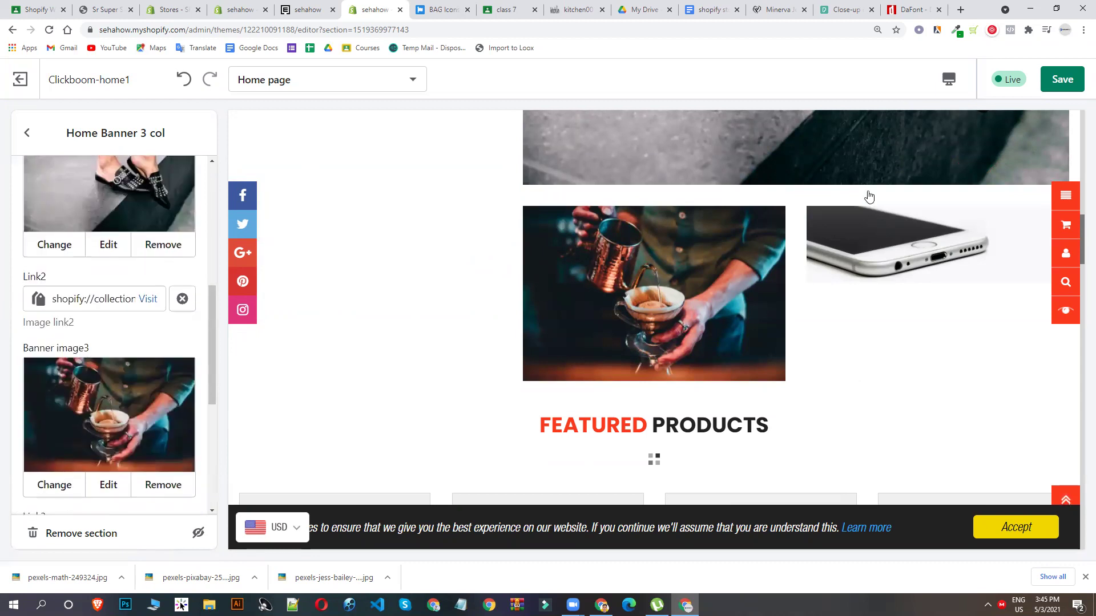
scroll(868, 196, "up", 5)
scroll(935, 253, "down", 4)
scroll(935, 252, "down", 1)
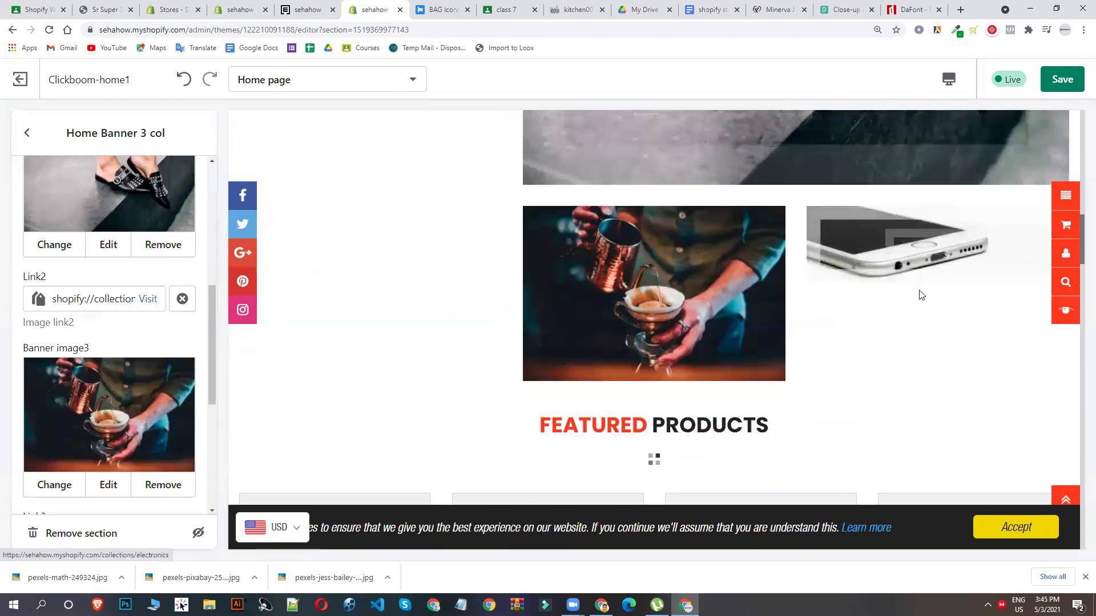
scroll(152, 352, "down", 4)
scroll(152, 350, "up", 4)
Step: Replace the smartphone photo in Banner image4 with the library photo of hands peeling a carrot and save the theme
scroll(152, 410, "down", 5)
left_click(159, 420)
left_click(124, 366)
scroll(188, 345, "down", 3)
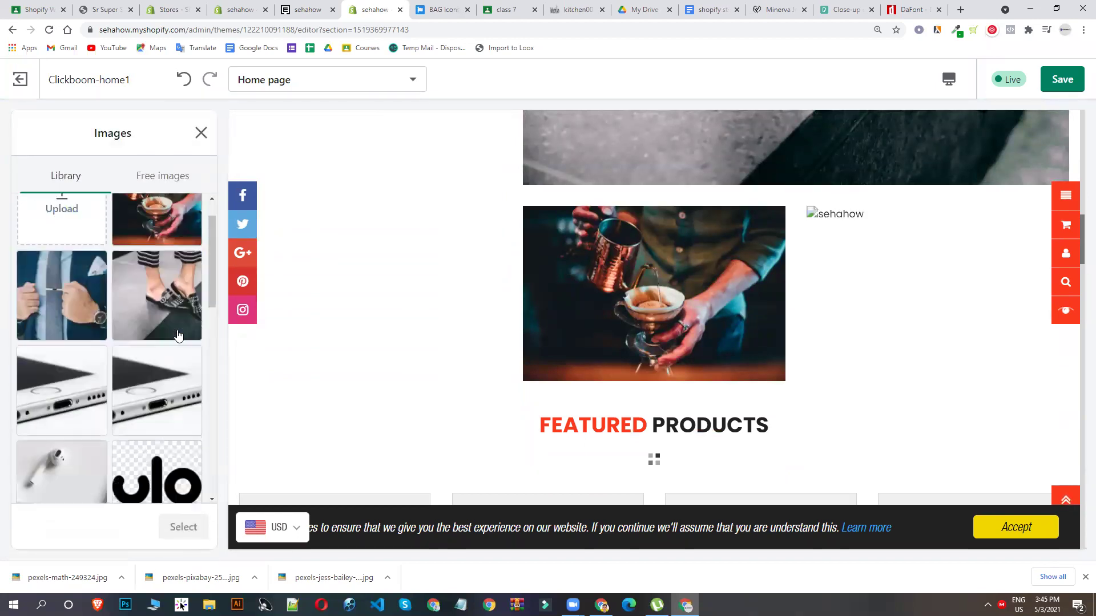
scroll(135, 337, "down", 5)
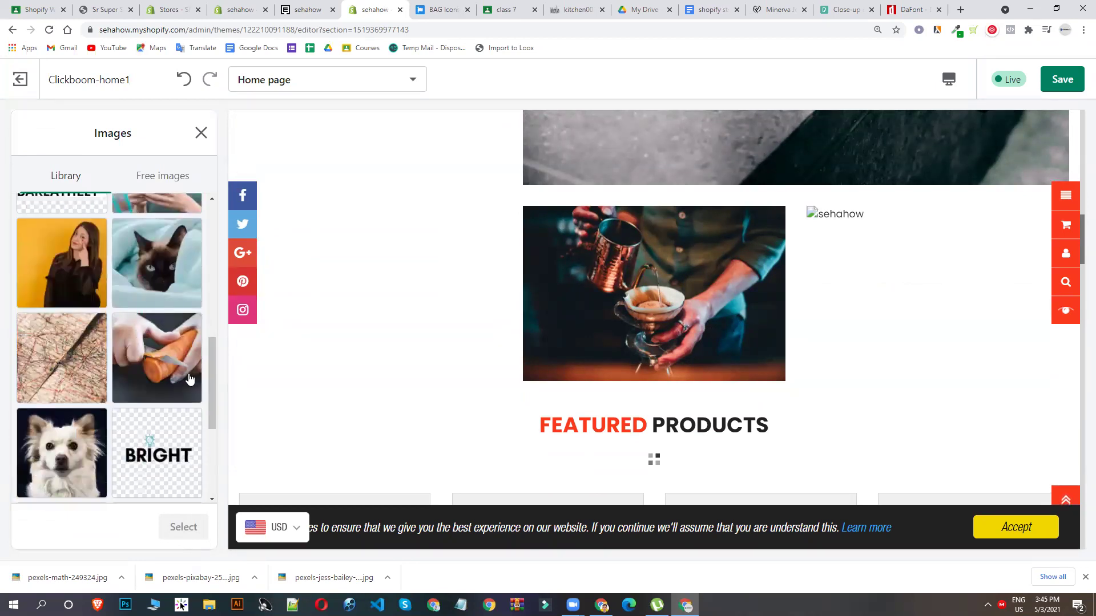
left_click(178, 358)
left_click(183, 525)
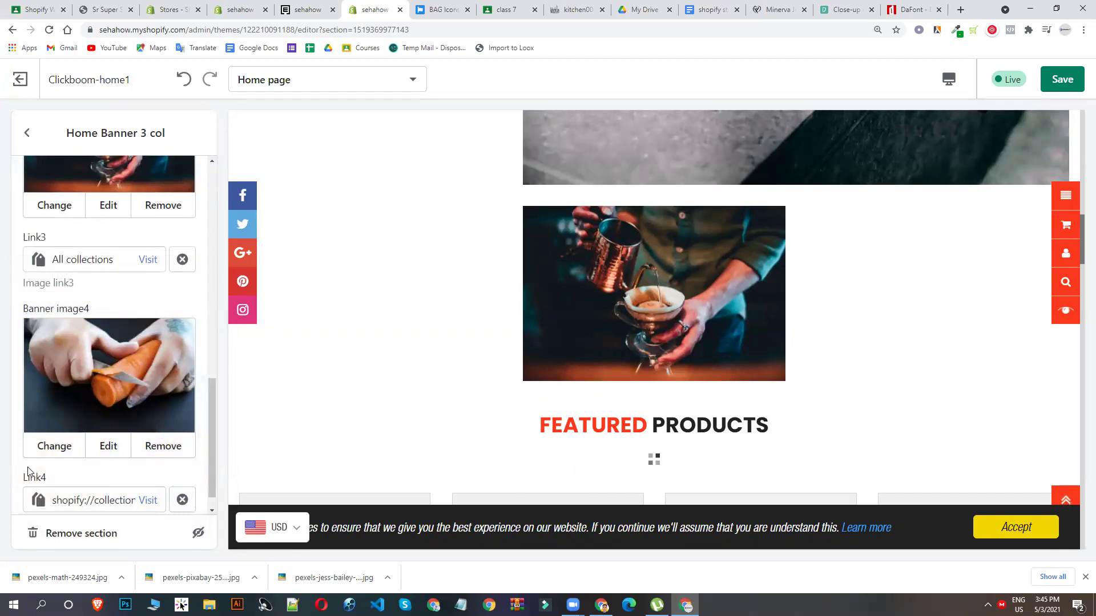
scroll(57, 451, "down", 1)
left_click(1061, 80)
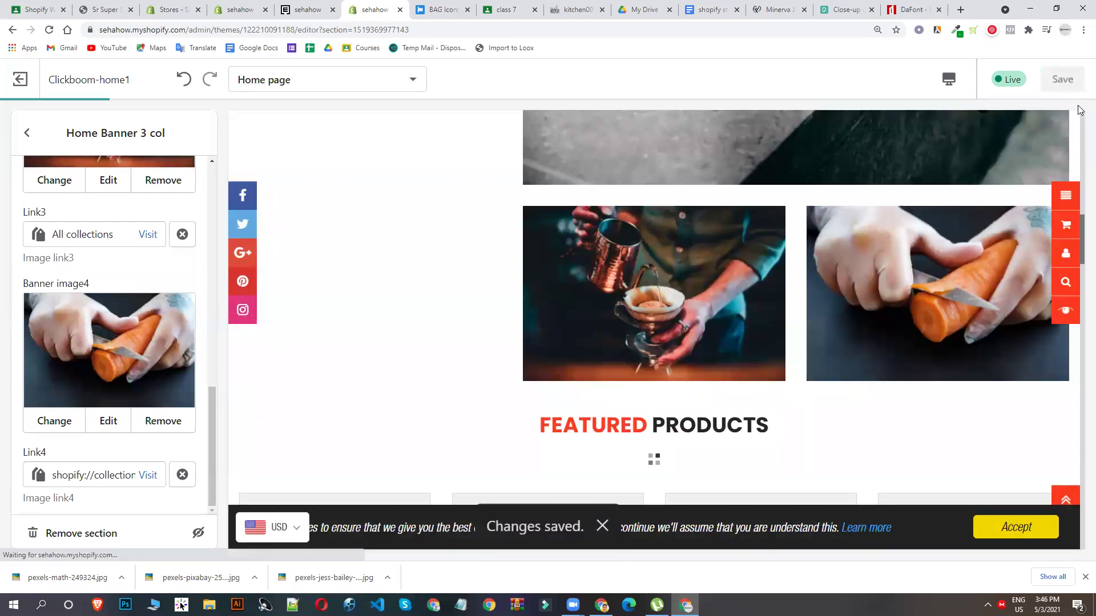
Step: Review the saved banner layout in the preview, and reload the storefront home page in its own browser tab
scroll(506, 216, "up", 4)
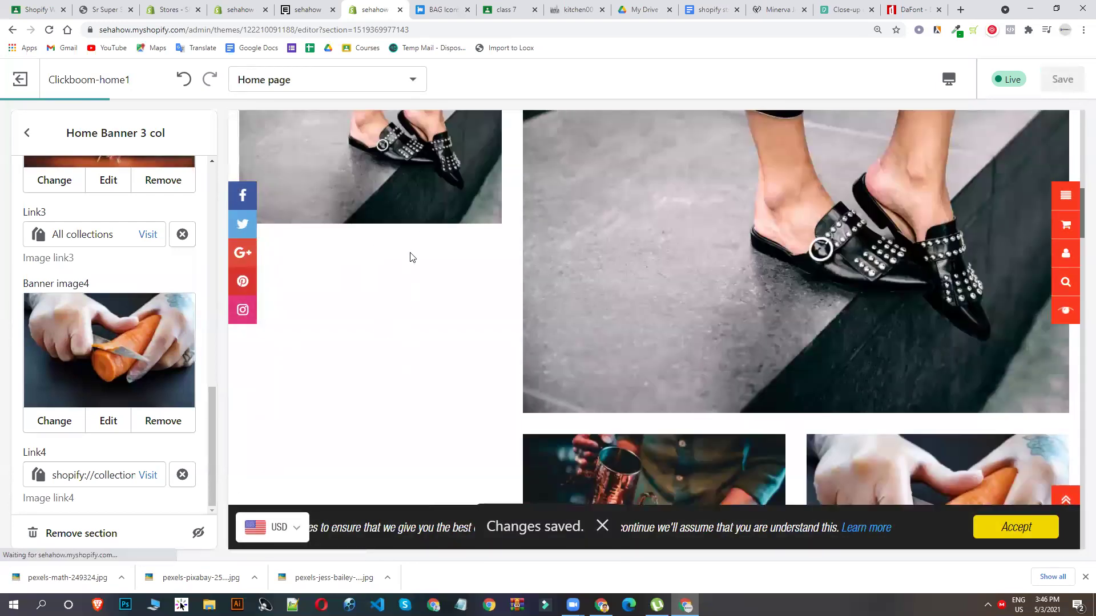
scroll(446, 389, "down", 1)
scroll(440, 369, "up", 3)
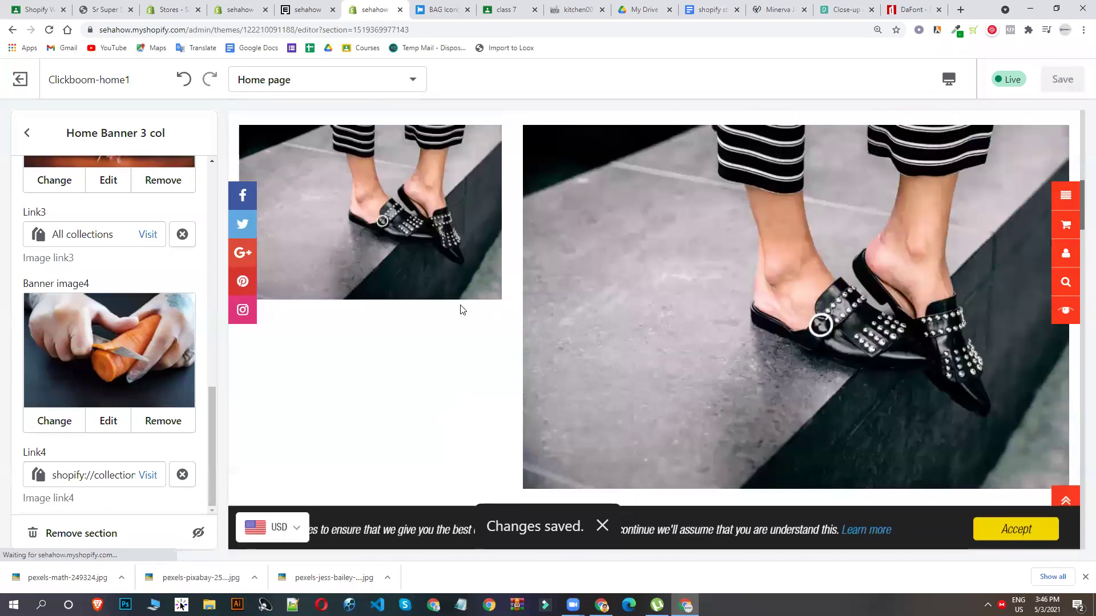
scroll(460, 308, "down", 5)
scroll(534, 385, "up", 3)
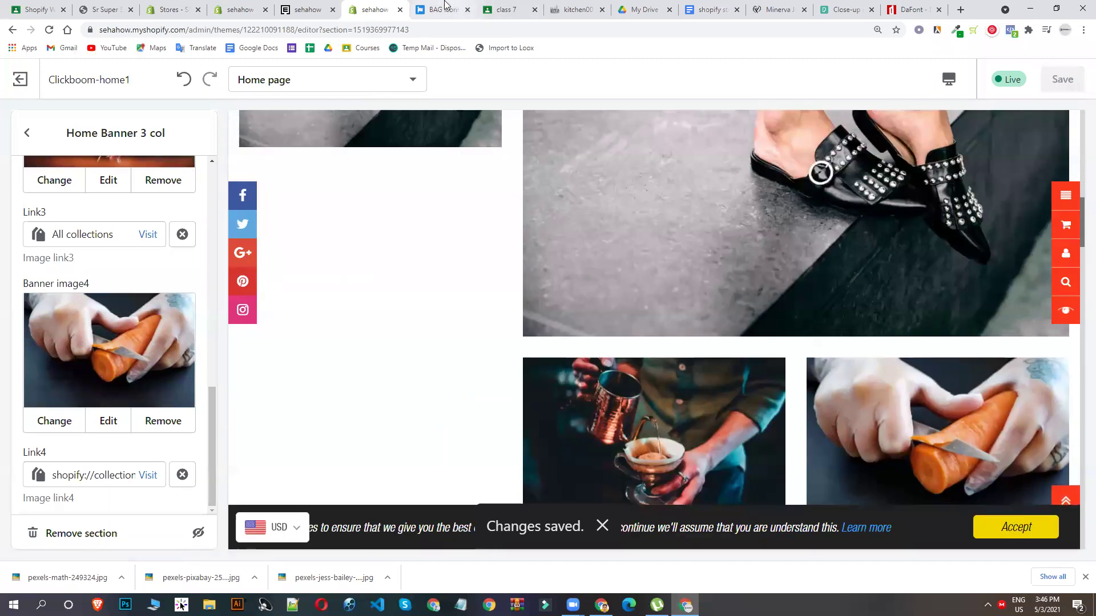
left_click(578, 10)
left_click(331, 8)
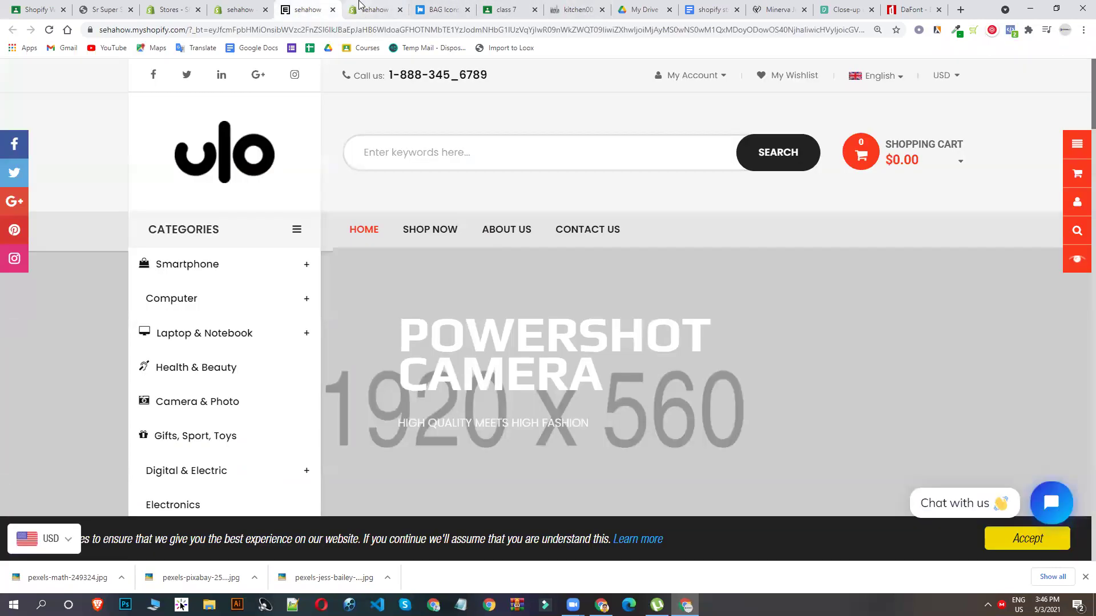
left_click(50, 30)
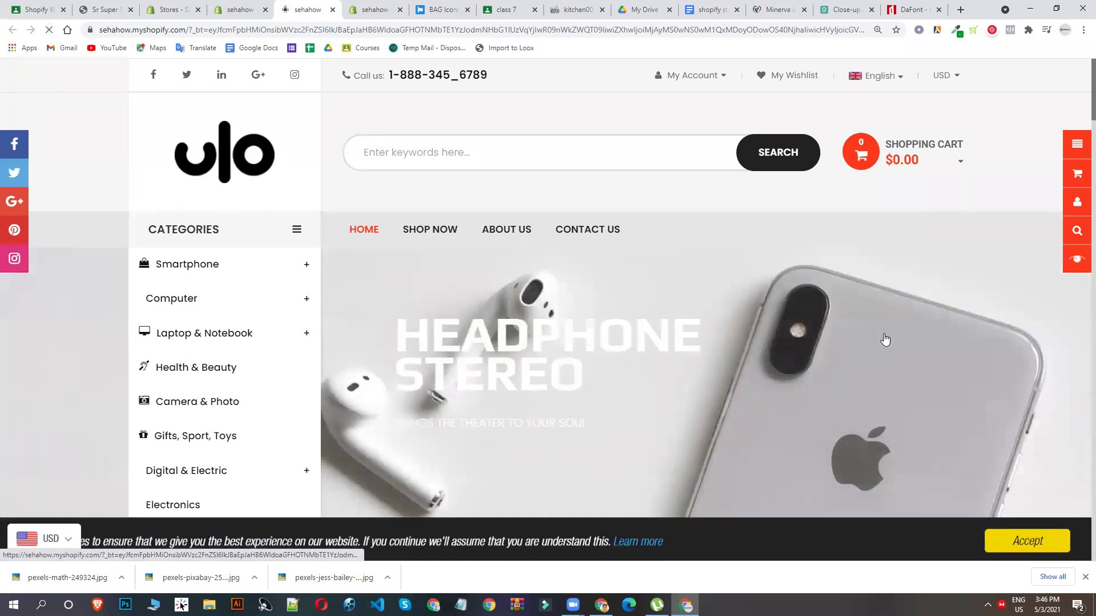
Step: Examine the layout of the banner images between the slider and the Featured Products section on the storefront home page
scroll(883, 338, "down", 9)
scroll(886, 338, "down", 4)
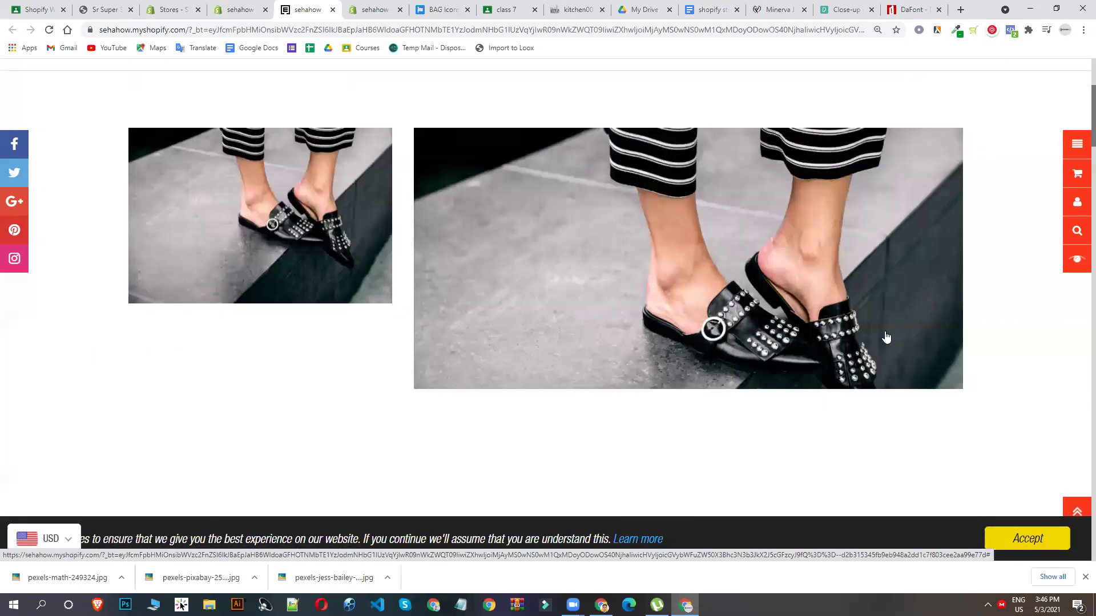
scroll(887, 342, "down", 1)
scroll(893, 361, "down", 6)
scroll(896, 355, "up", 4)
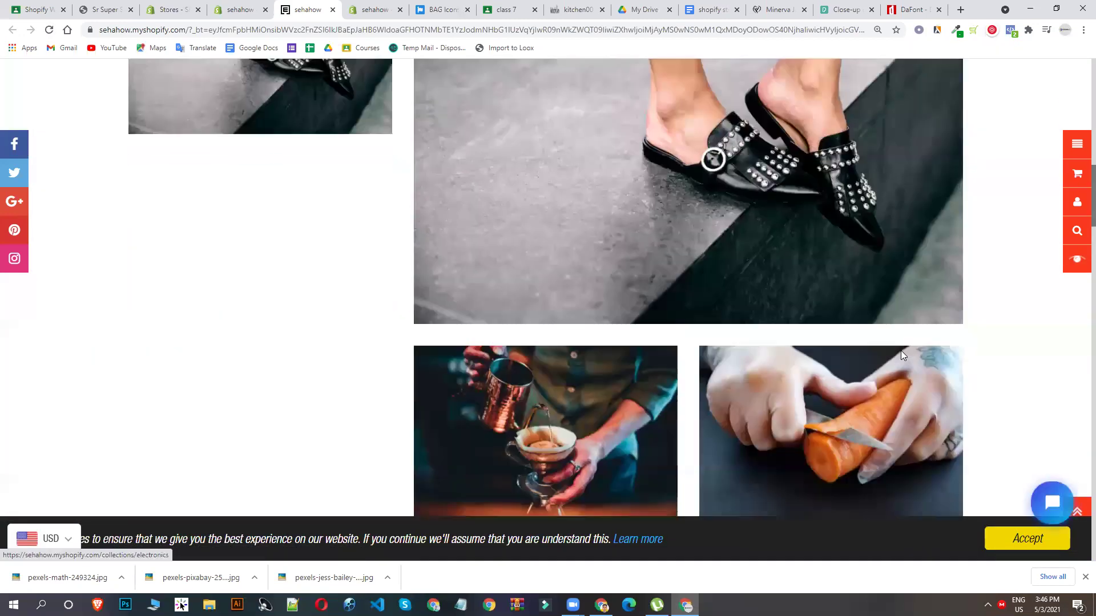
scroll(901, 350, "down", 4)
scroll(306, 198, "up", 4)
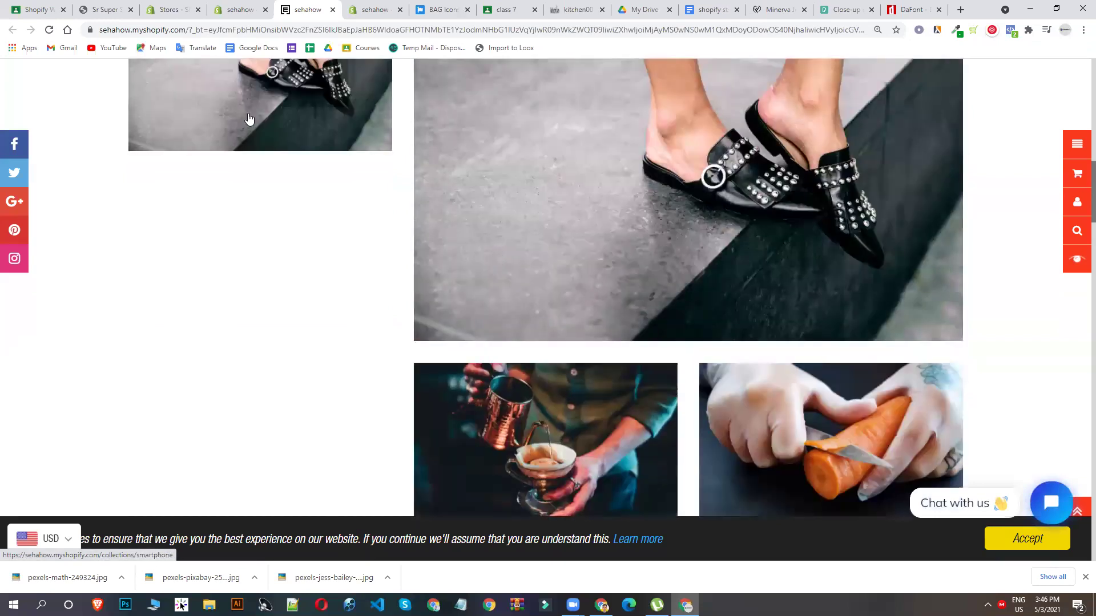
scroll(228, 201, "up", 3)
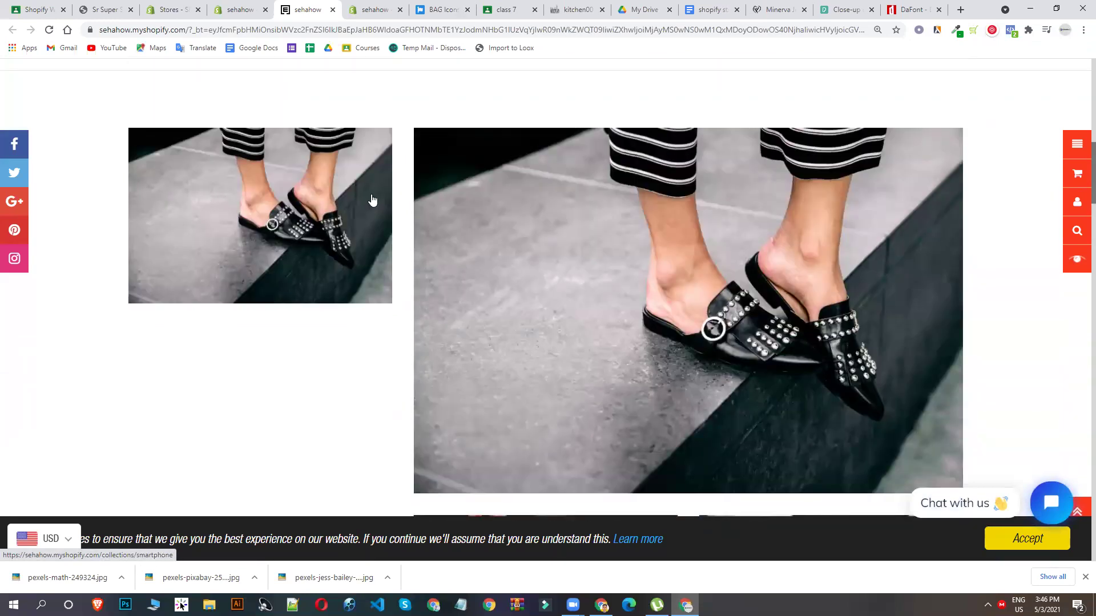
scroll(319, 171, "down", 5)
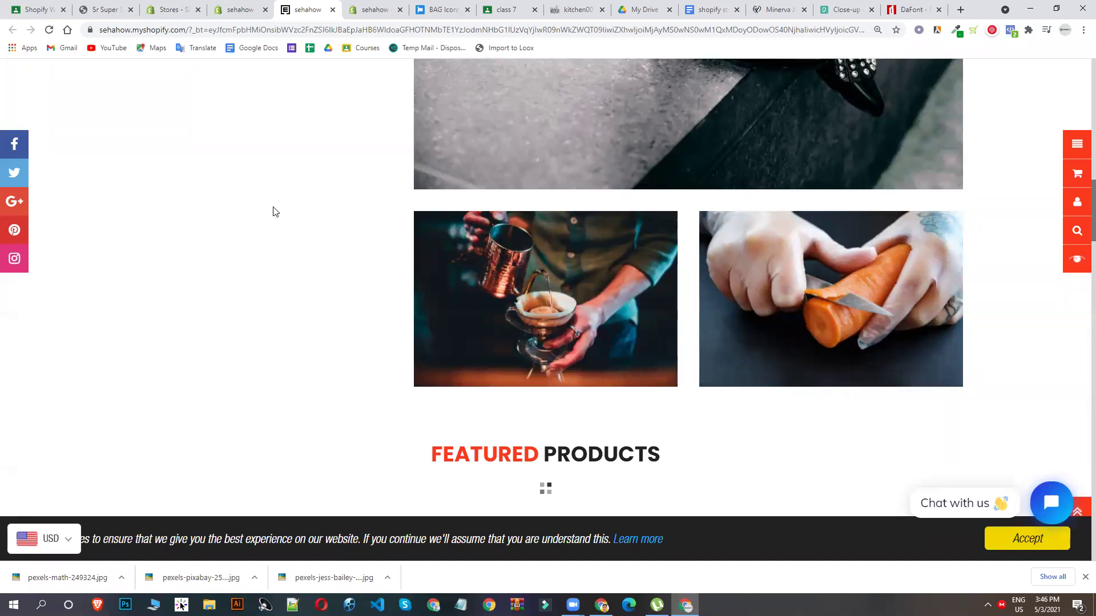
scroll(294, 334, "up", 6)
scroll(252, 372, "down", 4)
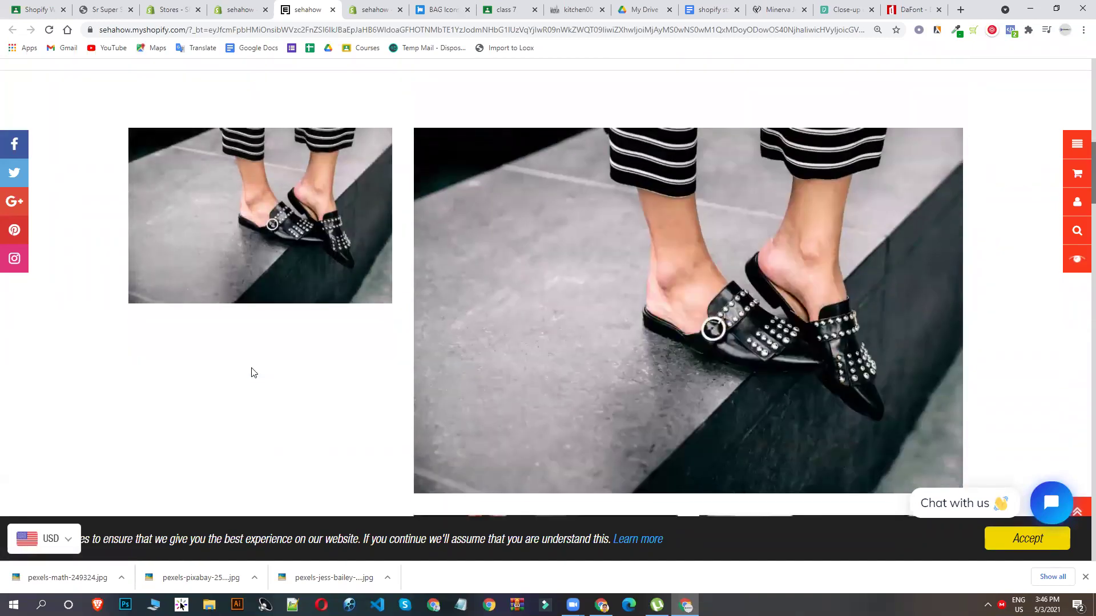
scroll(290, 293, "down", 3)
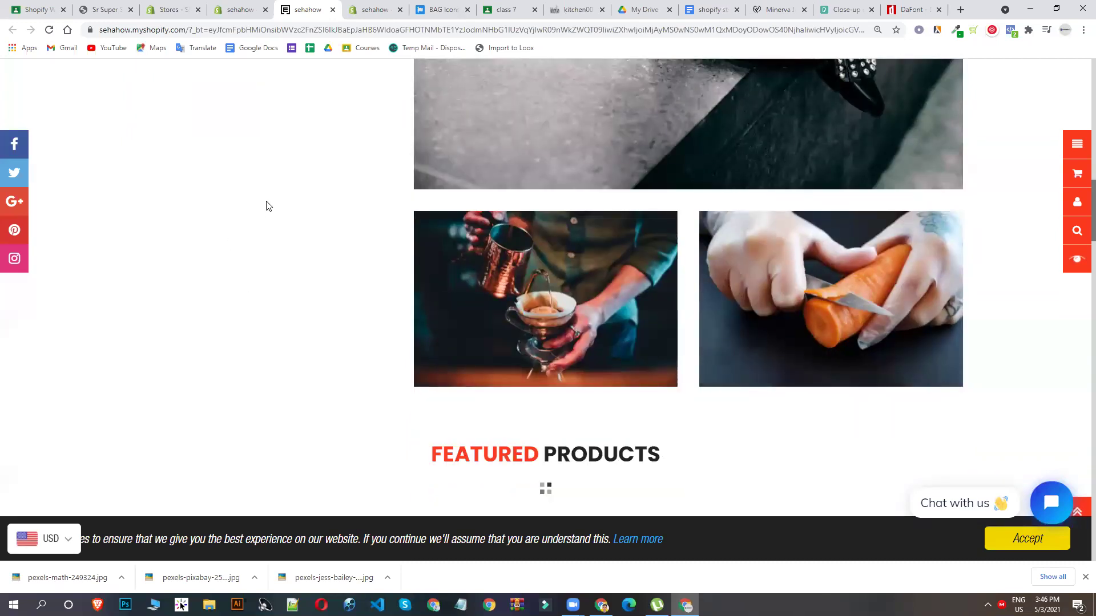
scroll(697, 108, "up", 3)
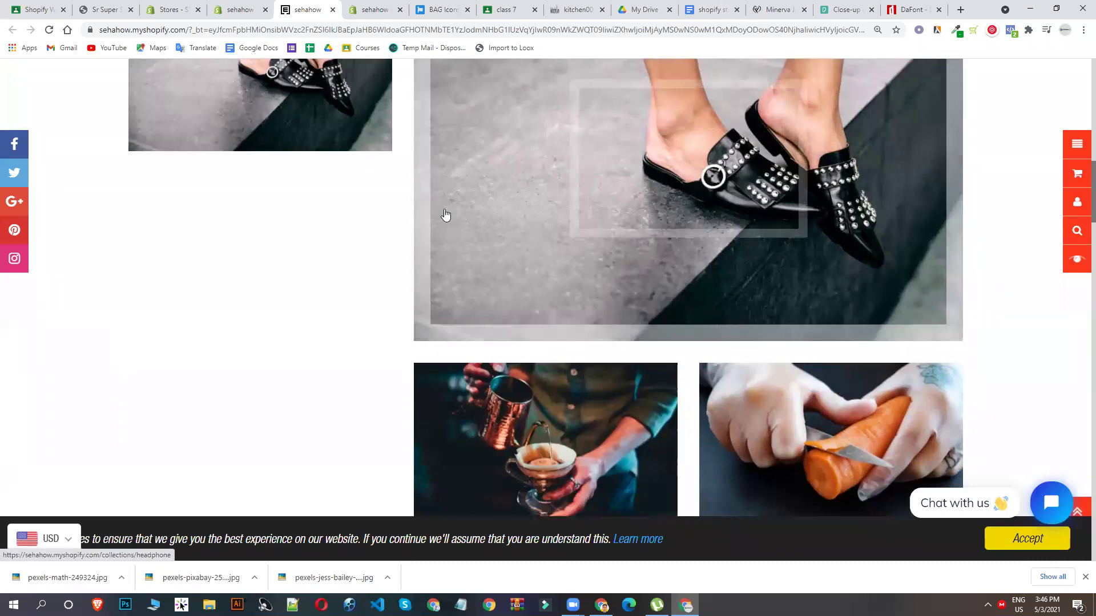
Step: Return to the theme editor and compare the Home Banner 3 col image settings with the banners in the preview
left_click(239, 7)
left_click(308, 8)
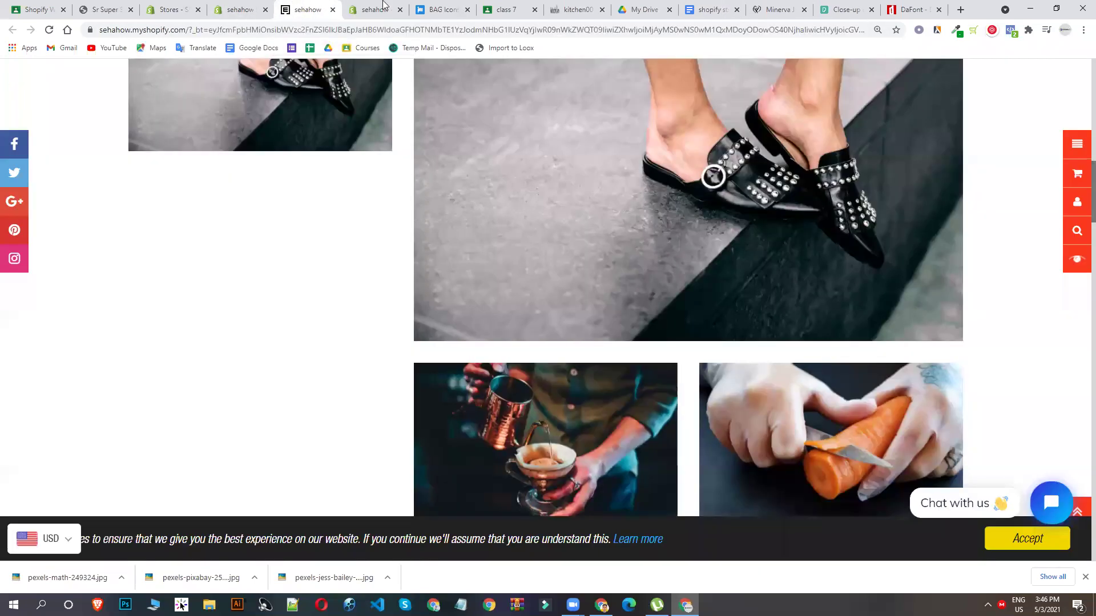
left_click(358, 6)
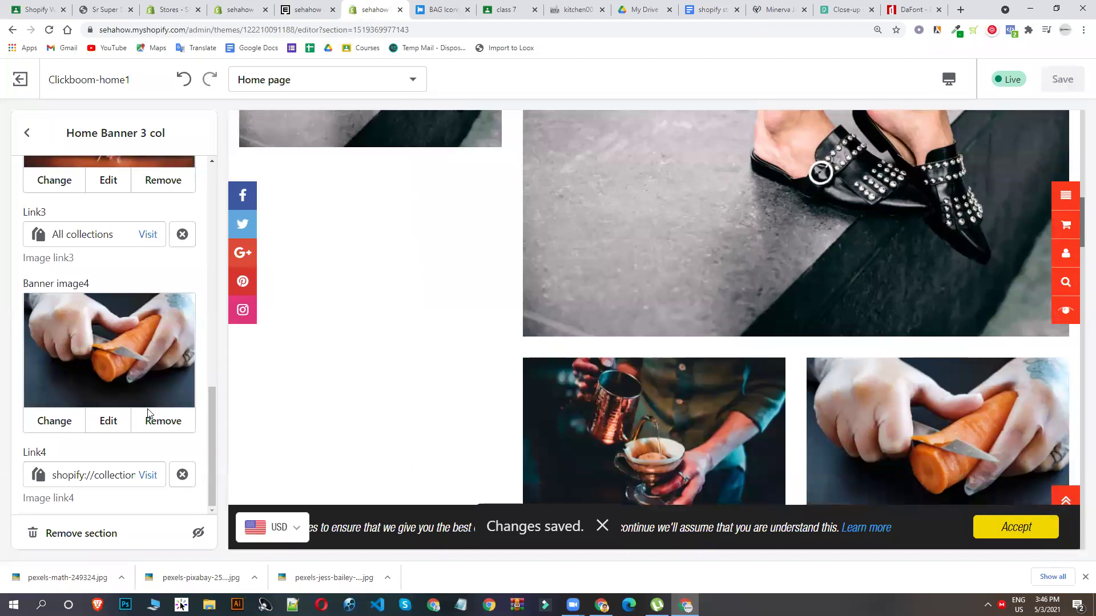
scroll(147, 400, "up", 3)
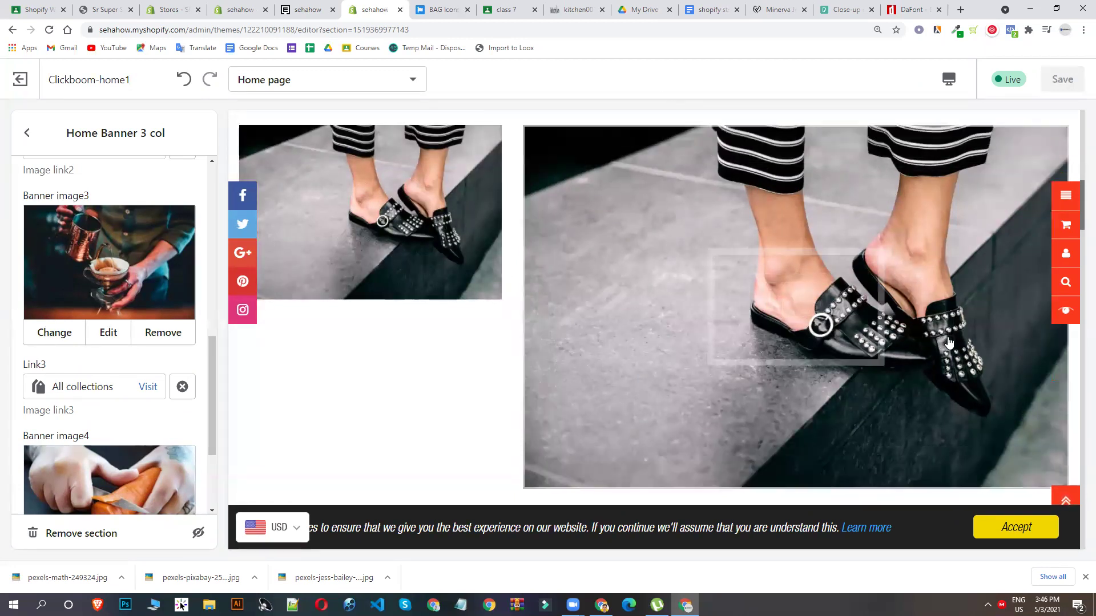
scroll(722, 355, "down", 4)
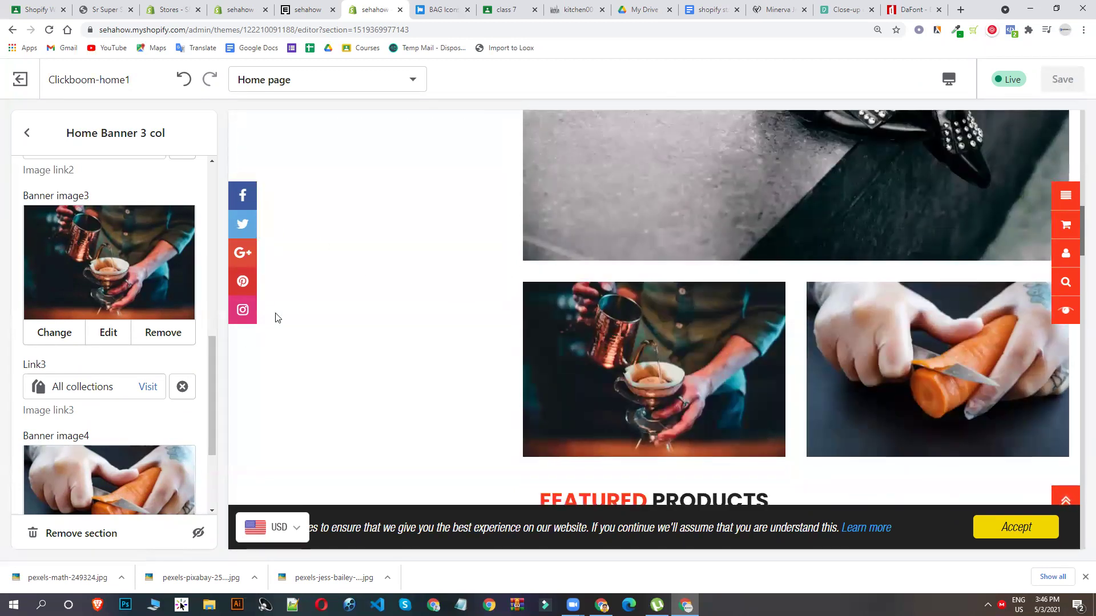
scroll(379, 357, "down", 4)
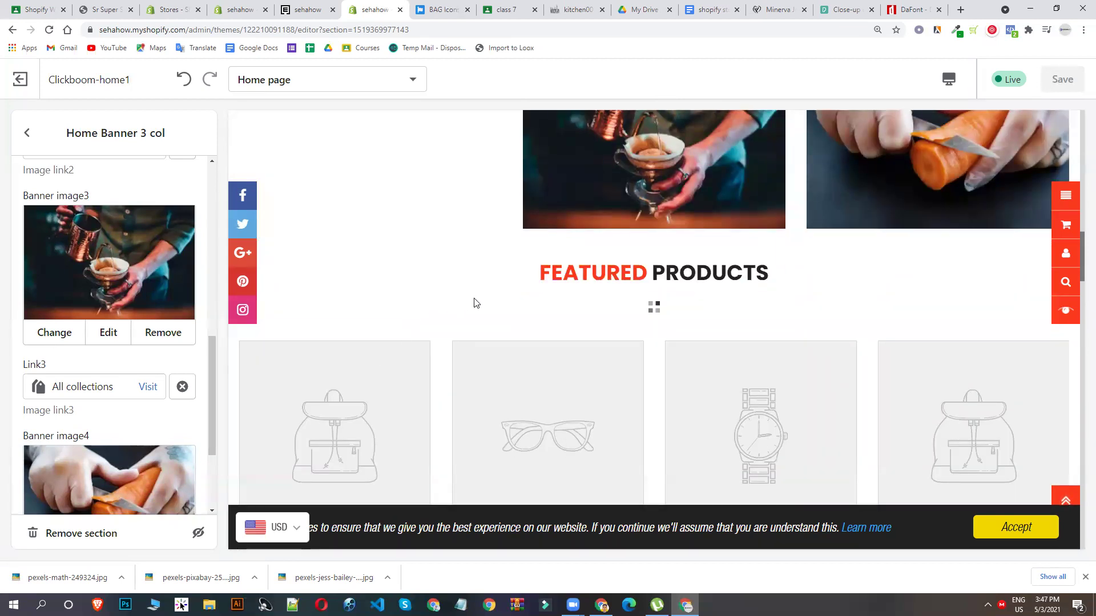
scroll(102, 240, "up", 9)
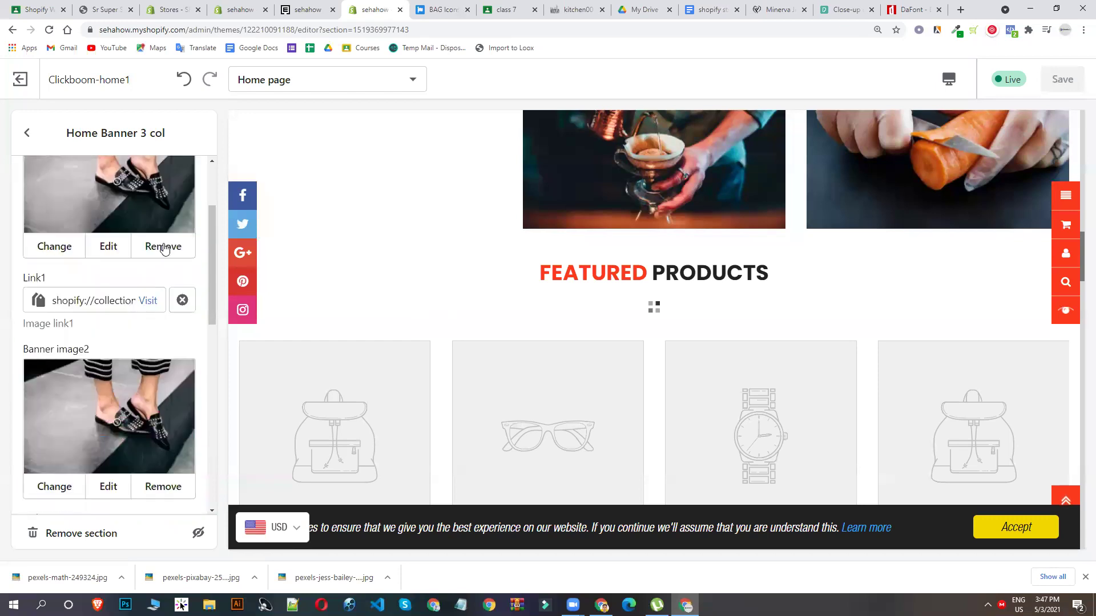
scroll(581, 238, "up", 5)
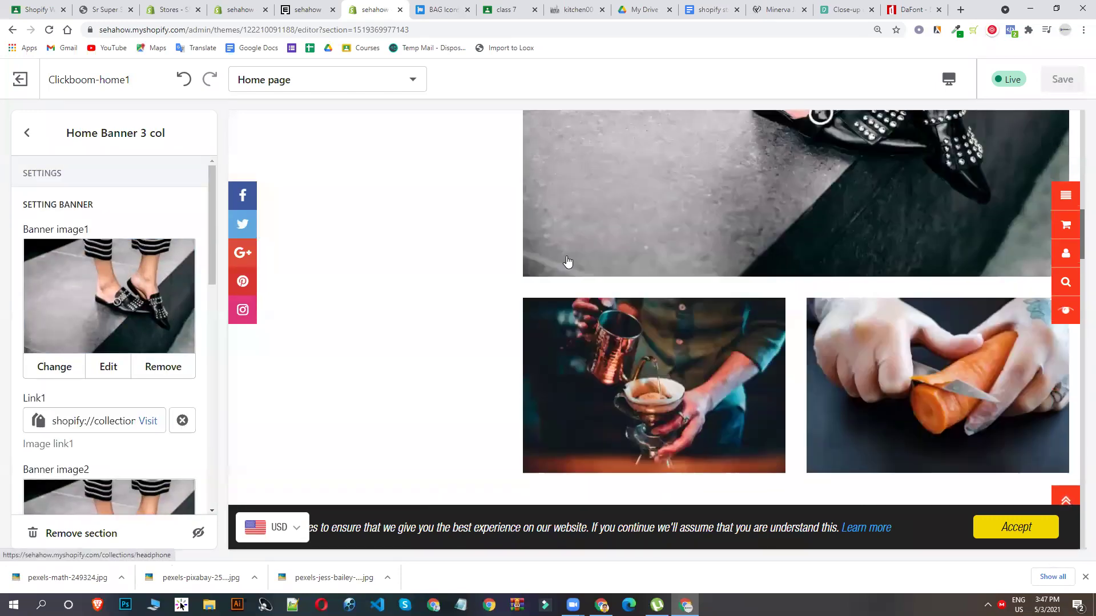
scroll(411, 282, "down", 1)
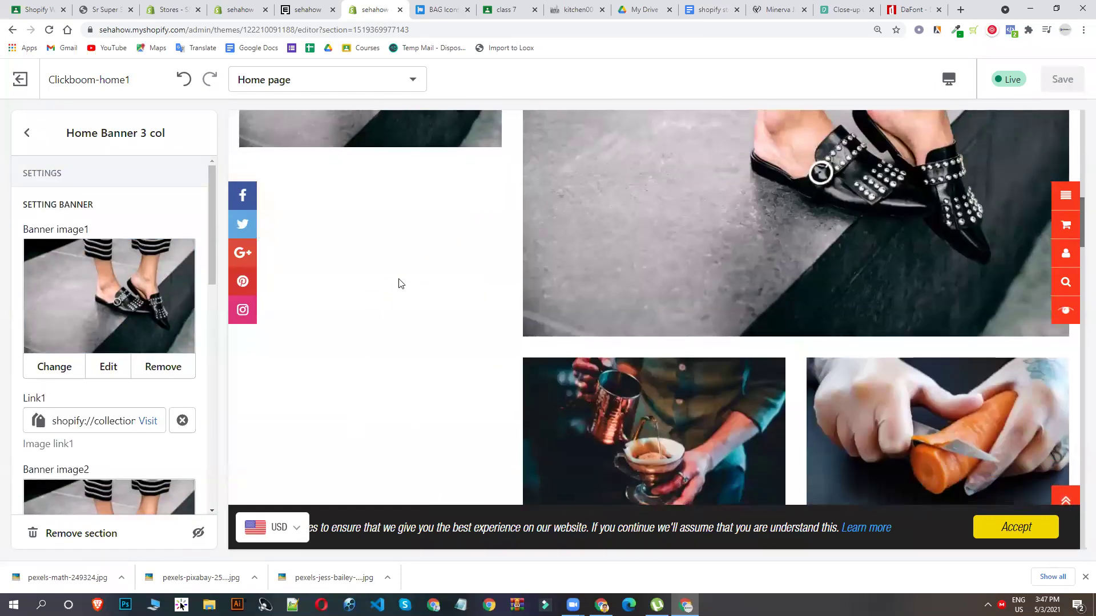
scroll(377, 297, "down", 3)
scroll(628, 354, "up", 7)
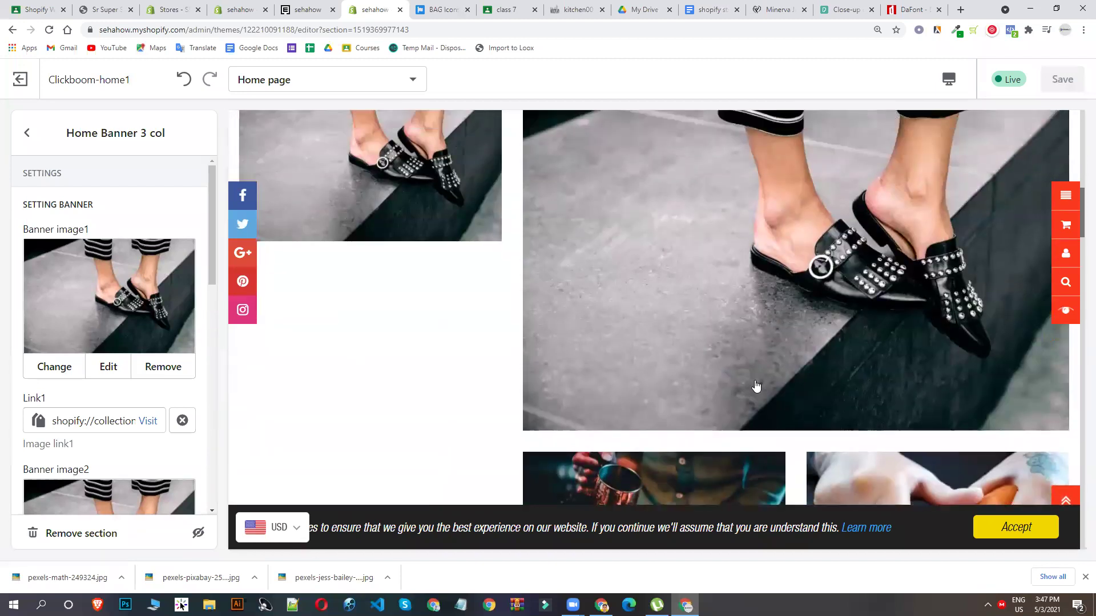
scroll(462, 309, "down", 5)
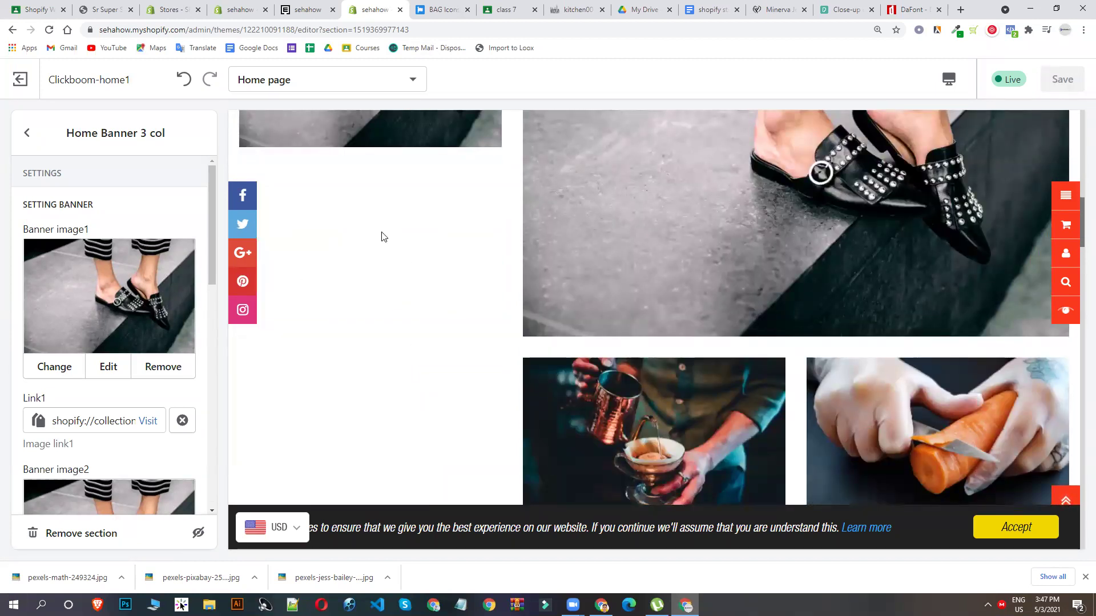
Step: Leave the banner section and open the Home Products Slider section's collection settings
left_click(27, 144)
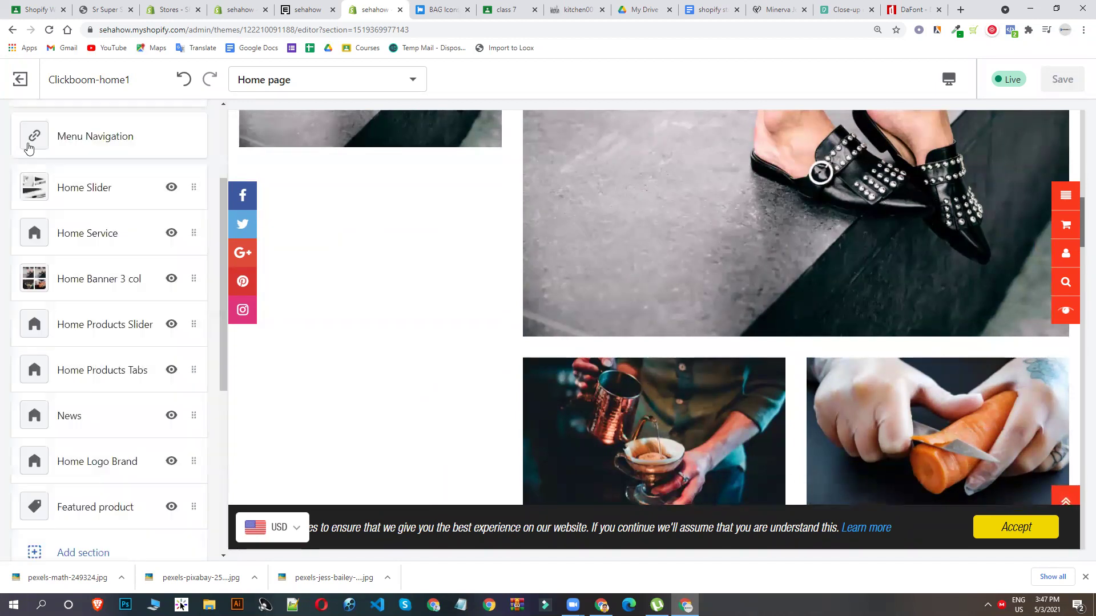
scroll(97, 269, "down", 2)
left_click(98, 251)
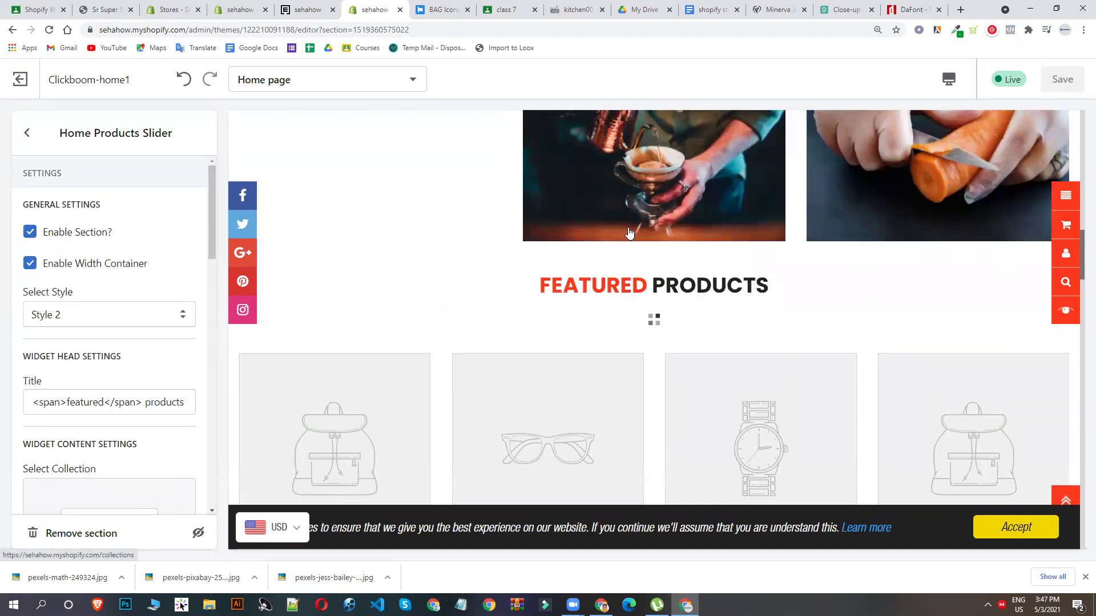
scroll(571, 223, "down", 5)
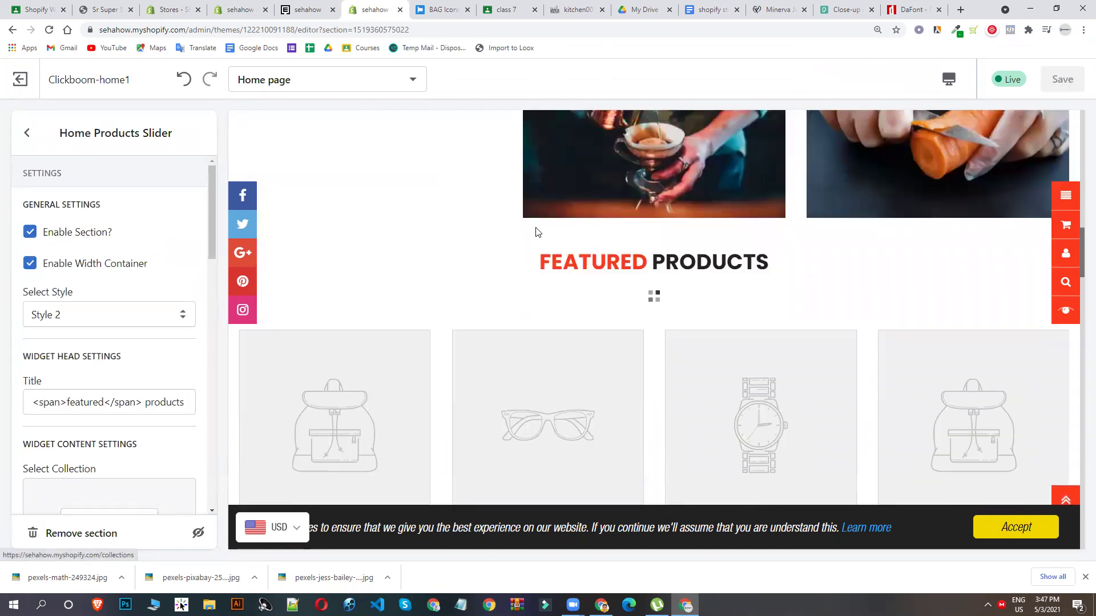
scroll(96, 320, "down", 3)
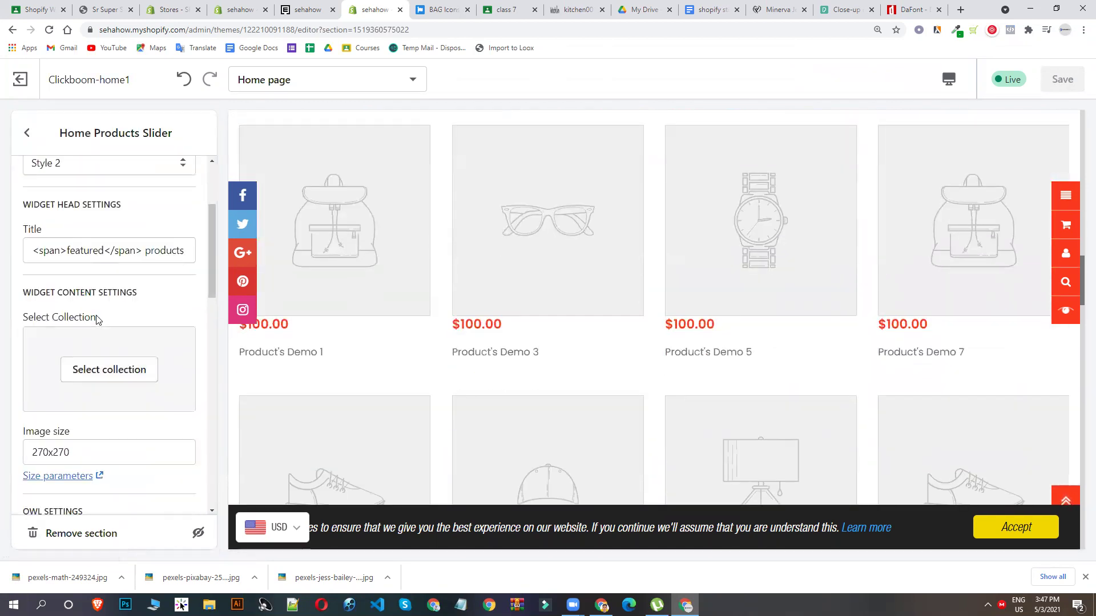
Step: Assign the BAG collection to the Home Products Slider, check it in the preview, and save the theme
left_click(102, 372)
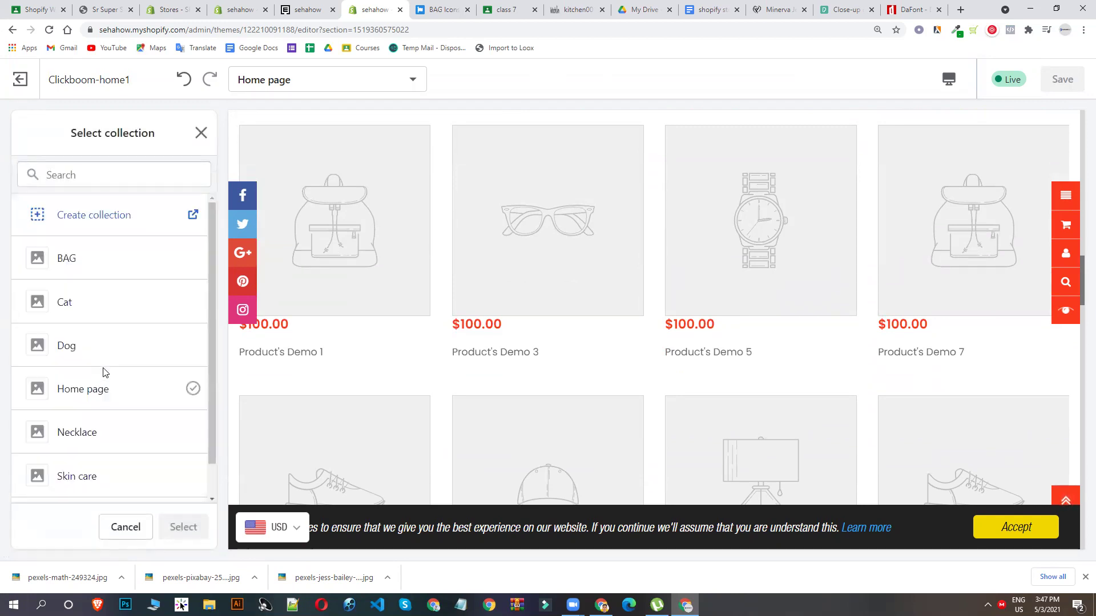
left_click(83, 261)
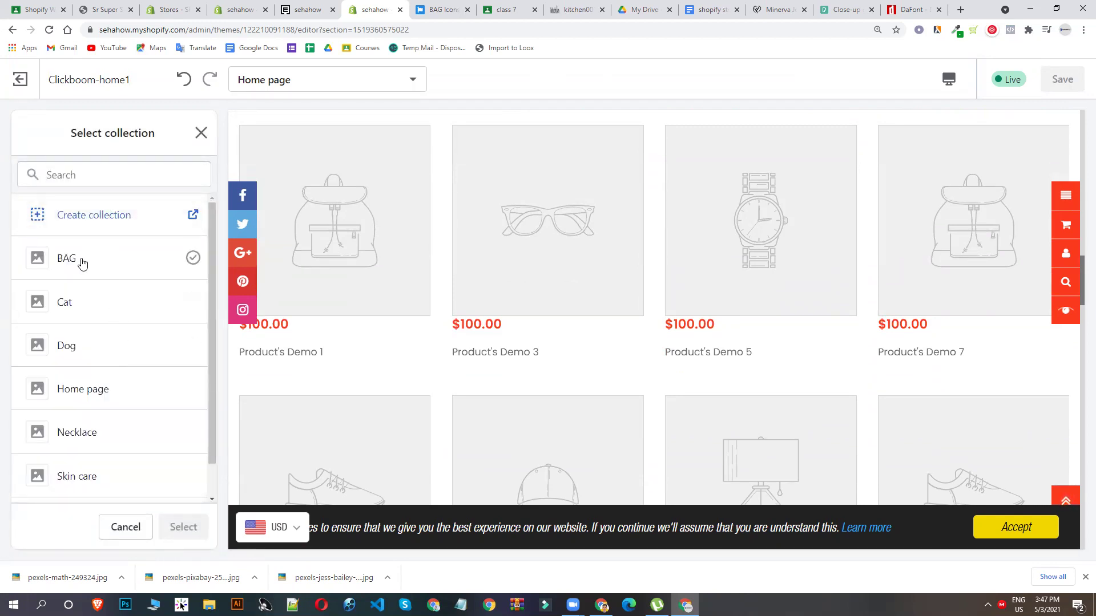
left_click(183, 527)
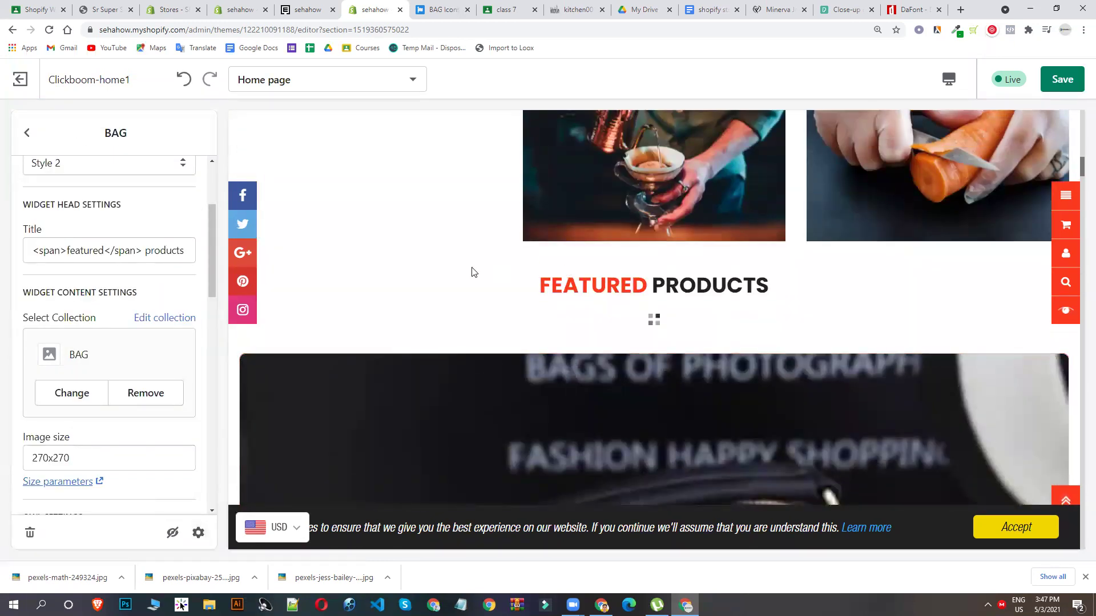
scroll(868, 233, "down", 5)
scroll(696, 359, "down", 8)
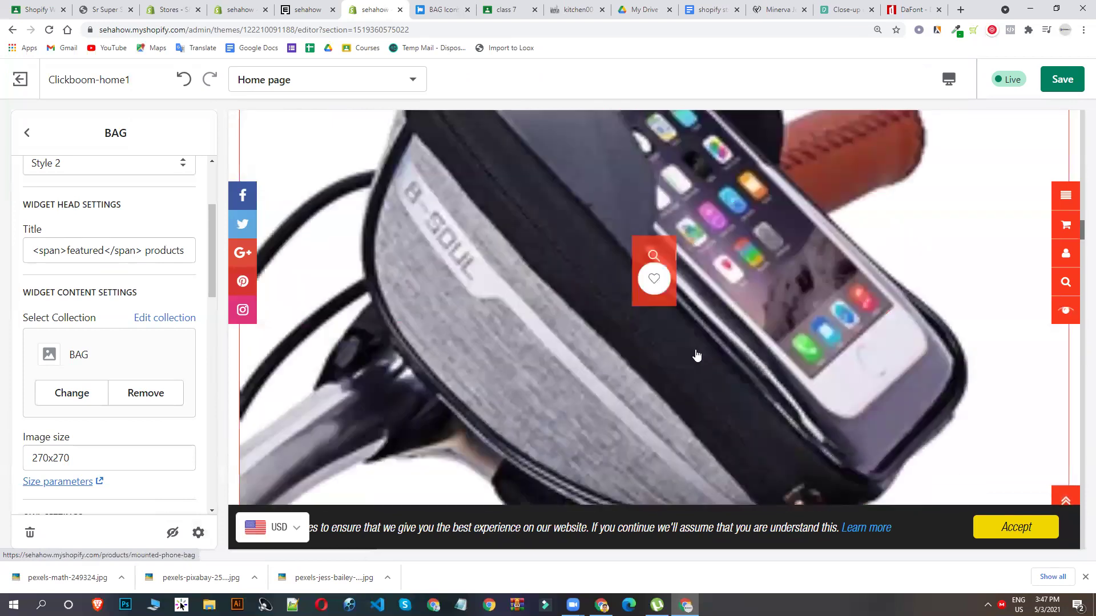
left_click(1062, 82)
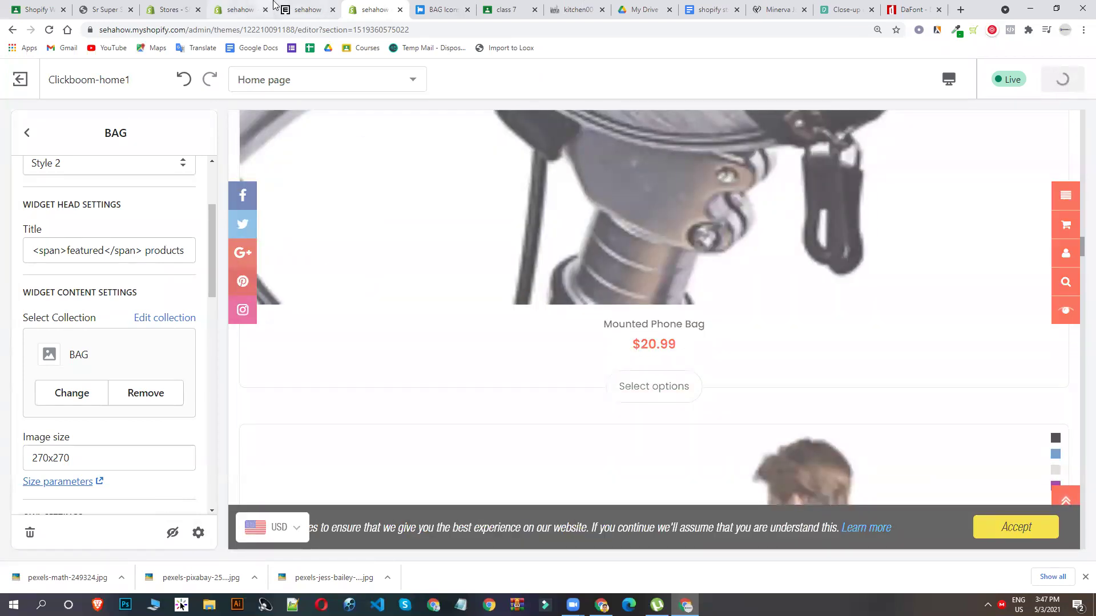
Step: Reload the storefront home page and examine the Featured Products grid and the category tabs below it
left_click(302, 5)
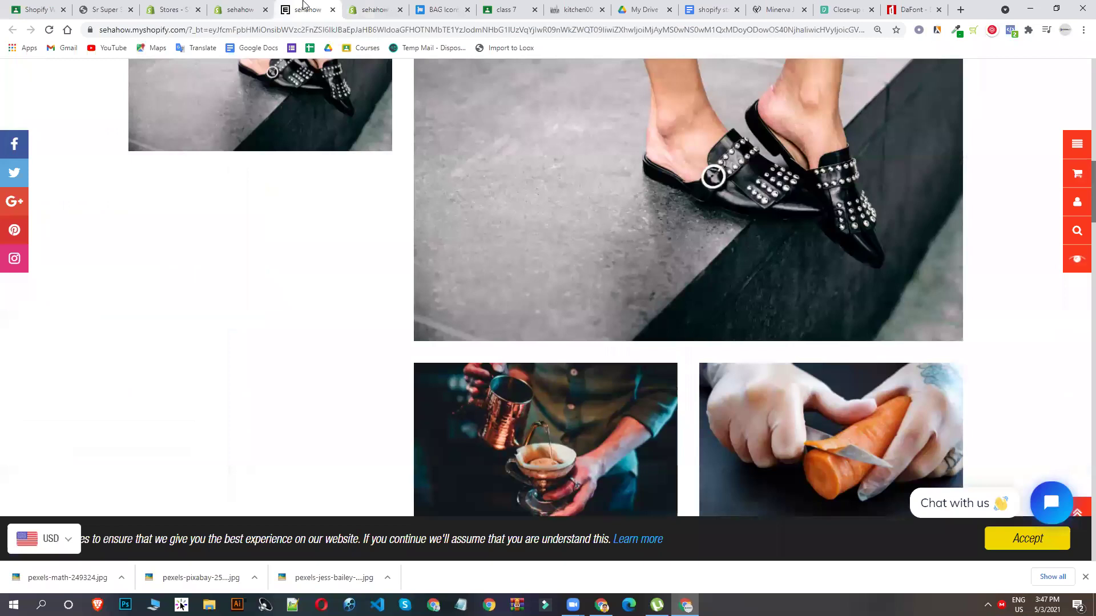
left_click(51, 29)
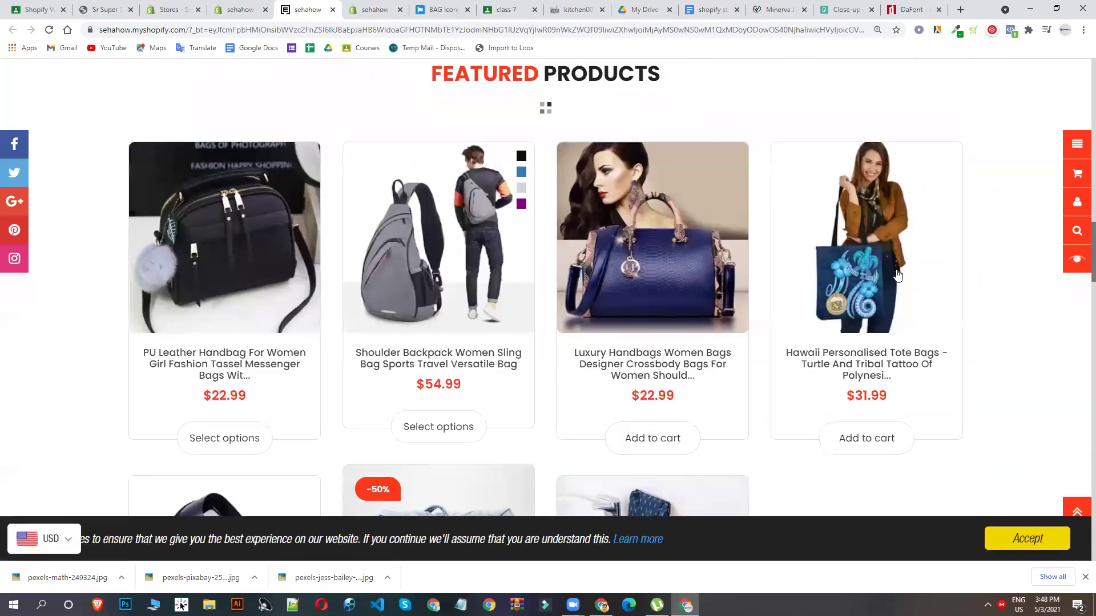
scroll(898, 276, "down", 8)
scroll(993, 205, "down", 1)
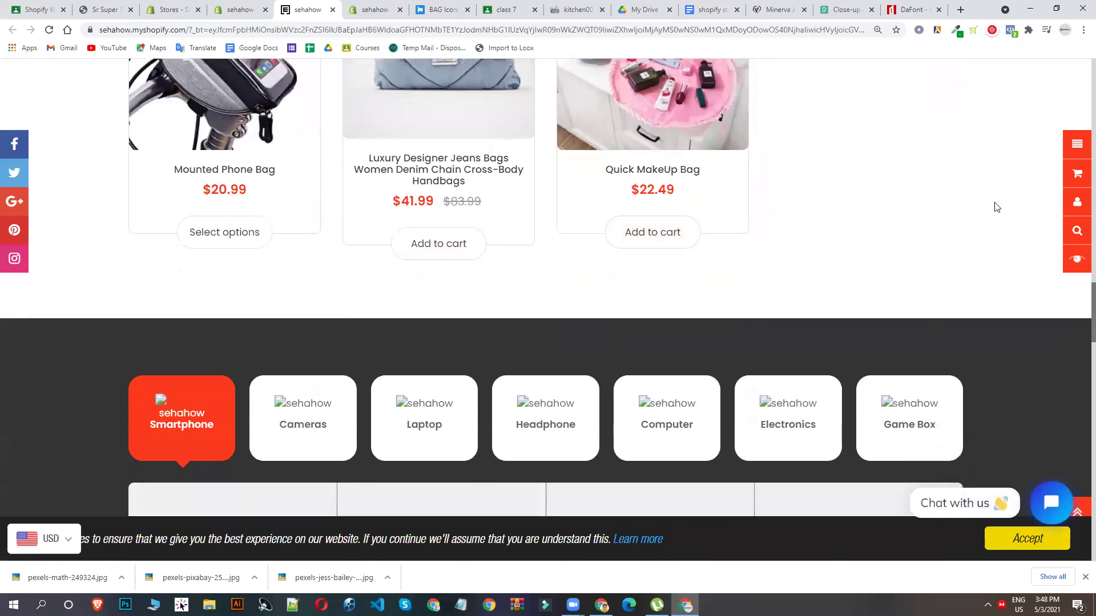
scroll(631, 186, "down", 4)
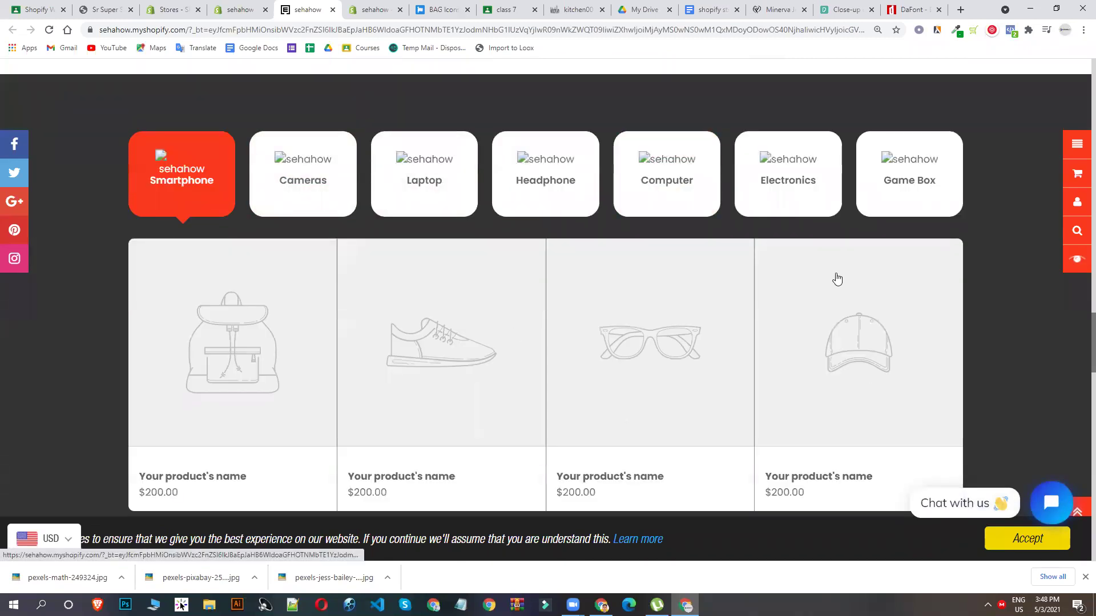
scroll(670, 470, "up", 6)
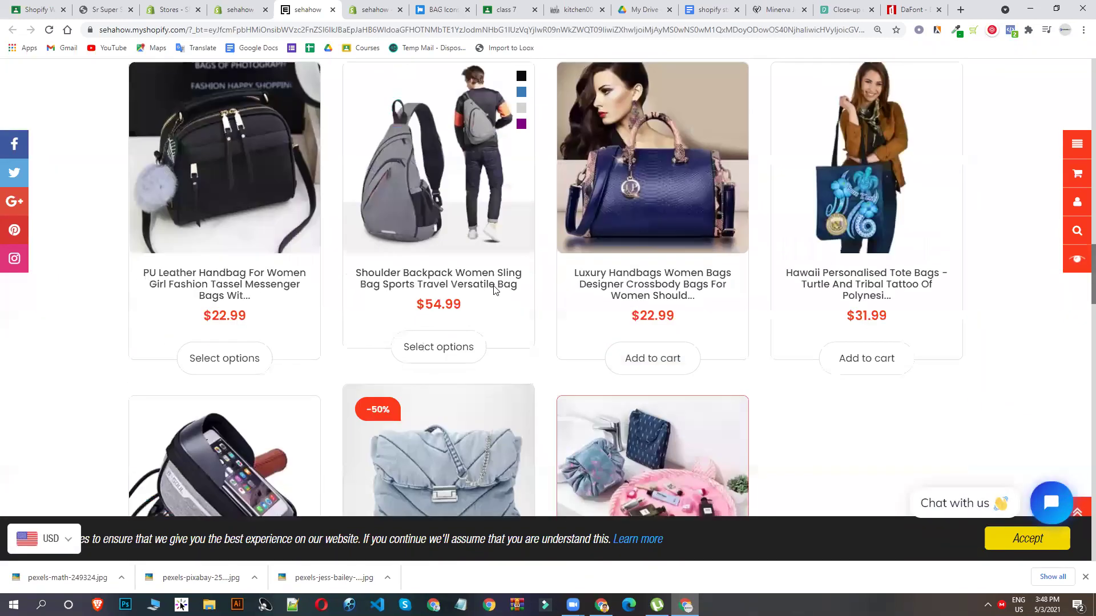
scroll(392, 276, "up", 4)
scroll(670, 288, "down", 3)
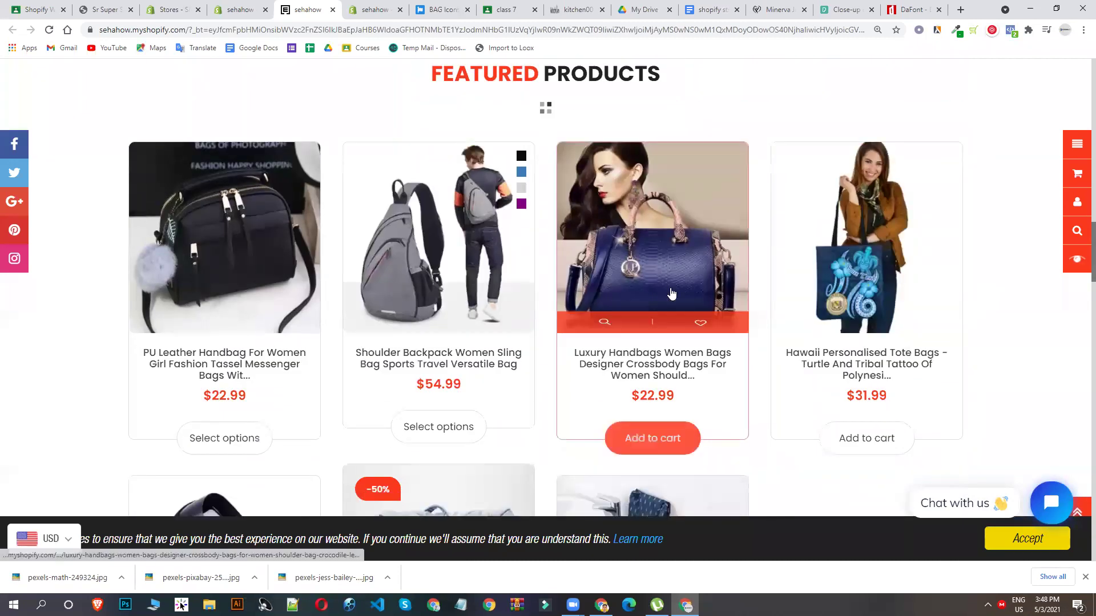
scroll(880, 384, "down", 1)
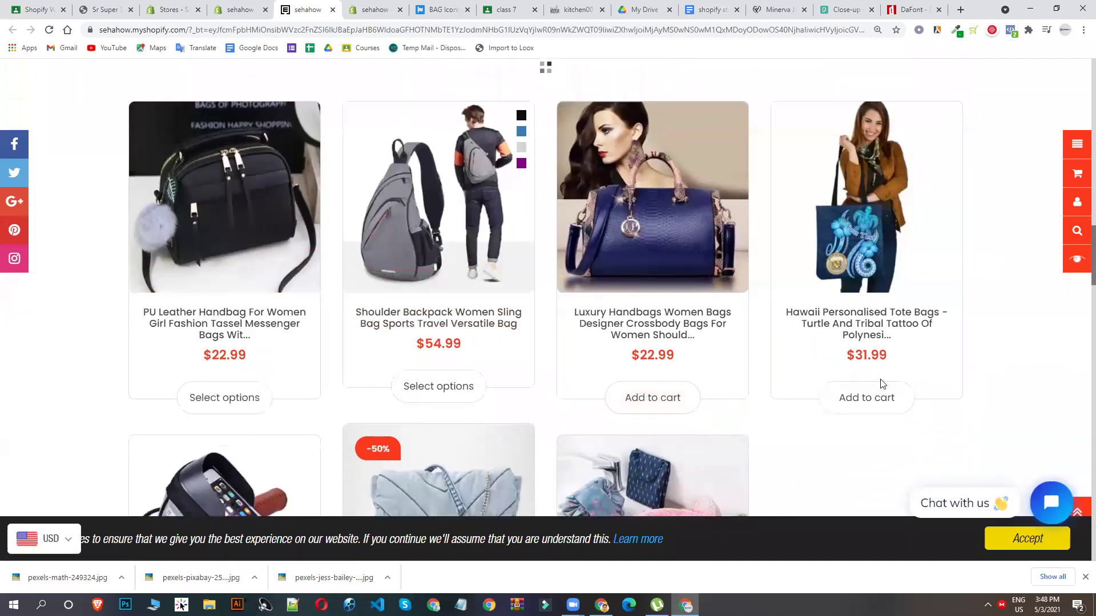
Step: Return to the theme editor, leave the featured products section, and open the Home Products Tabs section
left_click(251, 6)
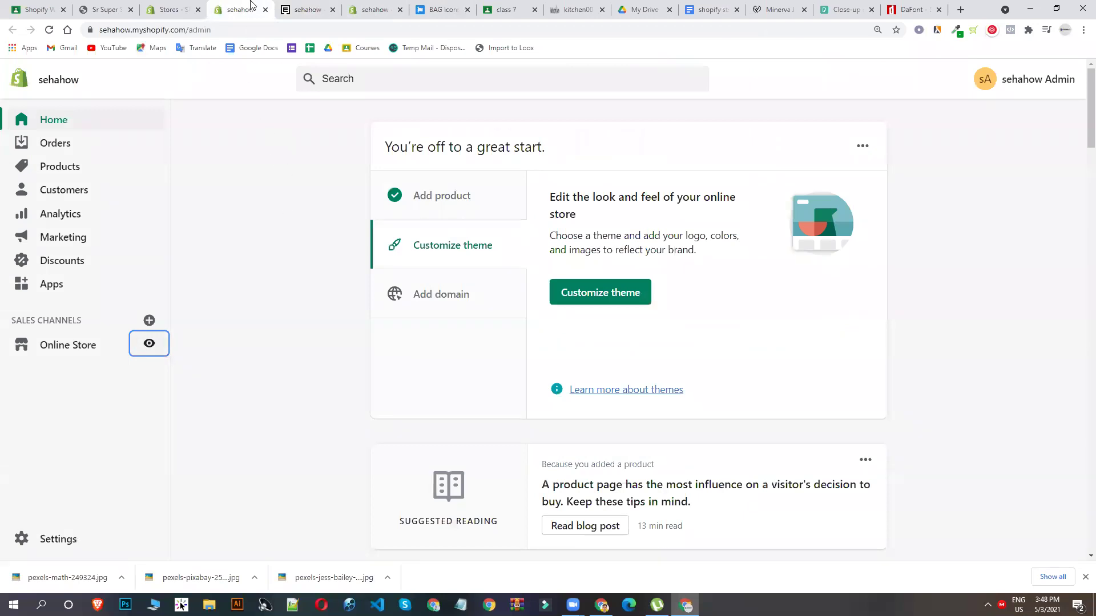
left_click(386, 5)
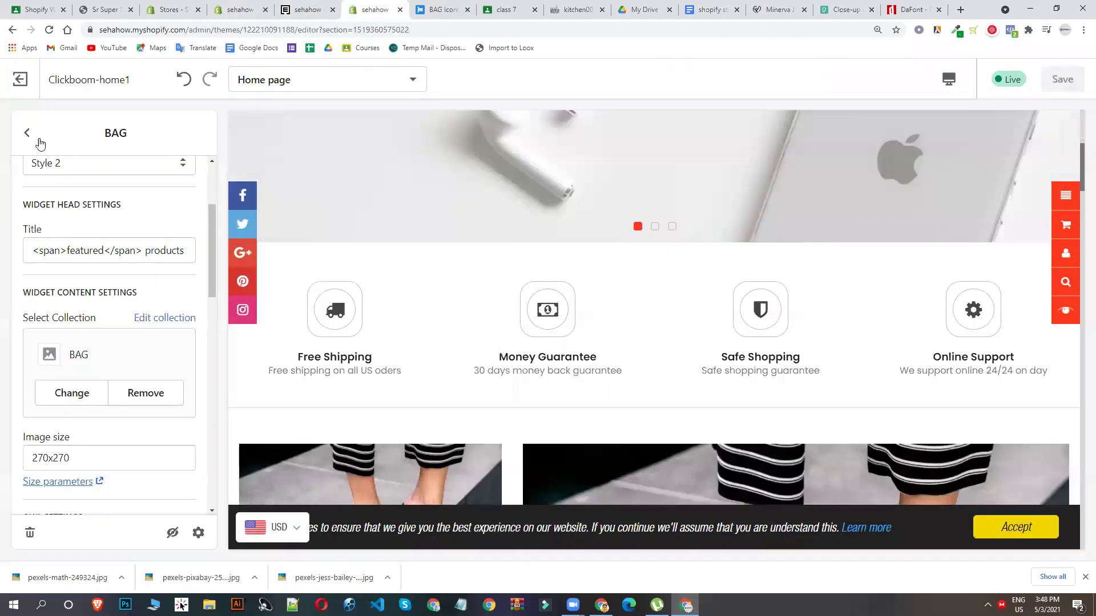
left_click(27, 132)
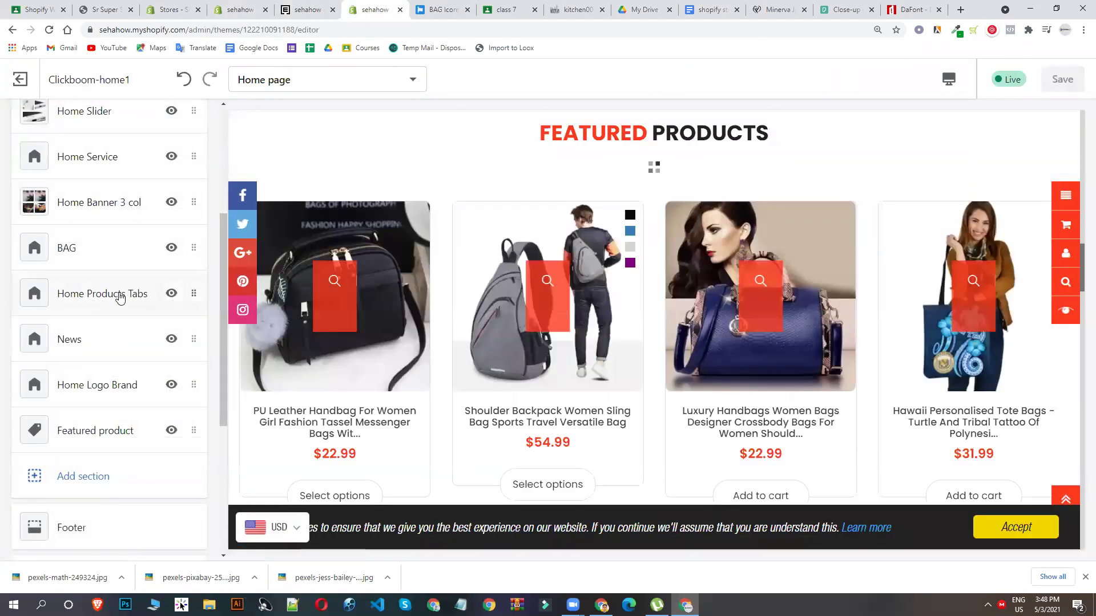
scroll(599, 301, "down", 6)
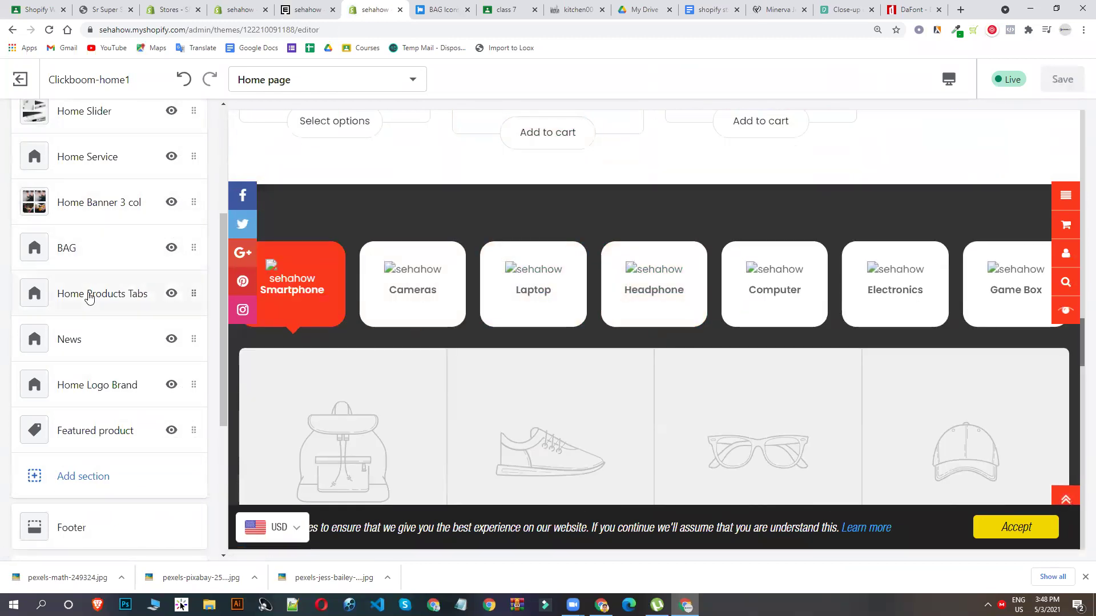
left_click(89, 298)
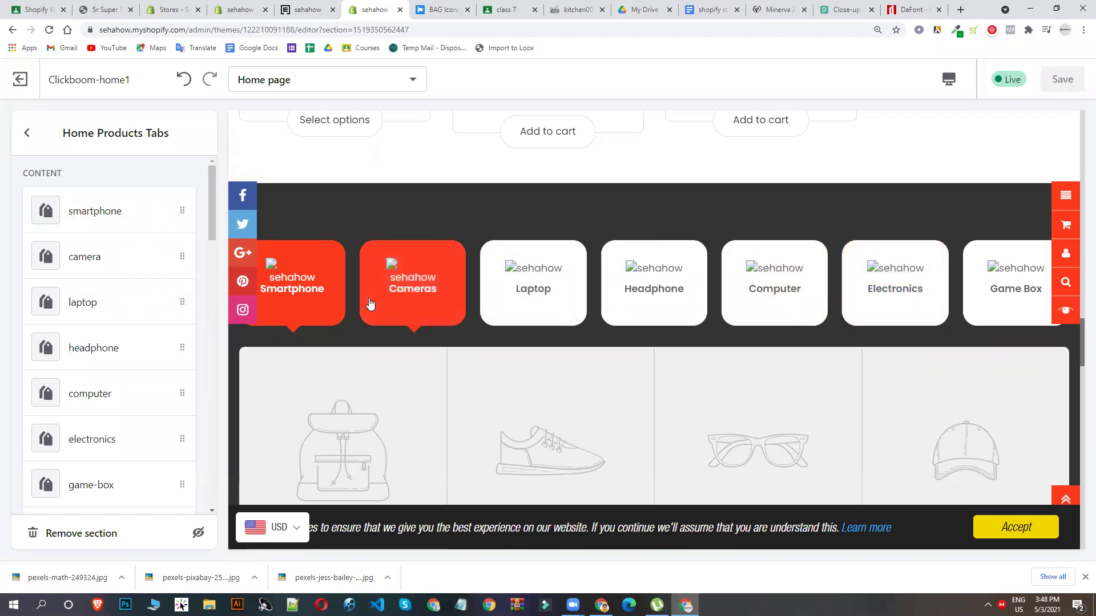
scroll(354, 297, "down", 4)
scroll(421, 259, "up", 4)
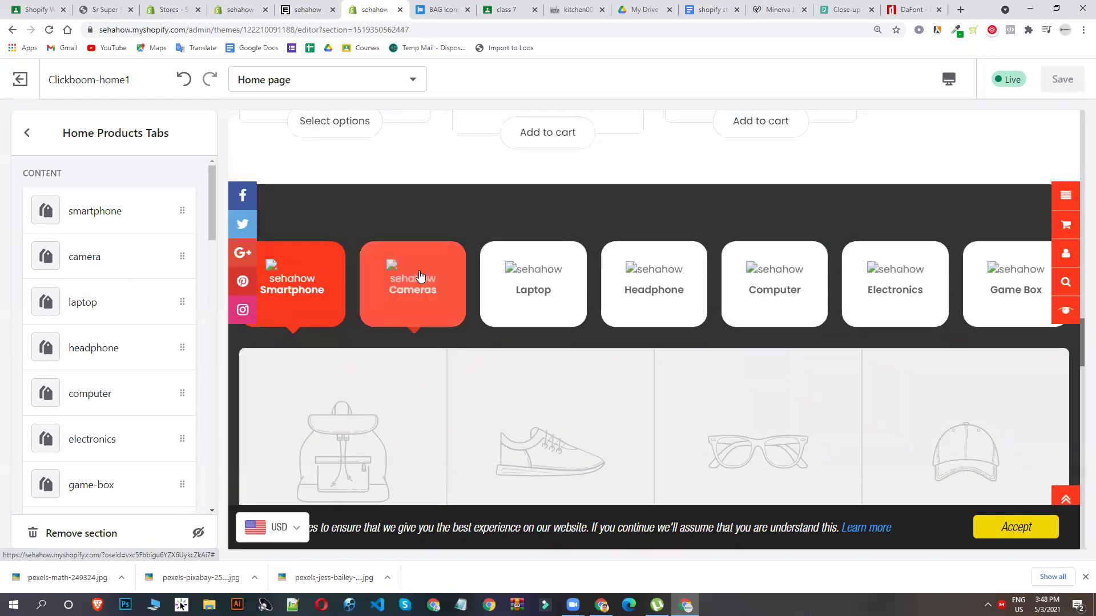
Step: Assign the BAG collection to the smartphone tab block and check its products in the preview
left_click(70, 219)
scroll(114, 286, "down", 2)
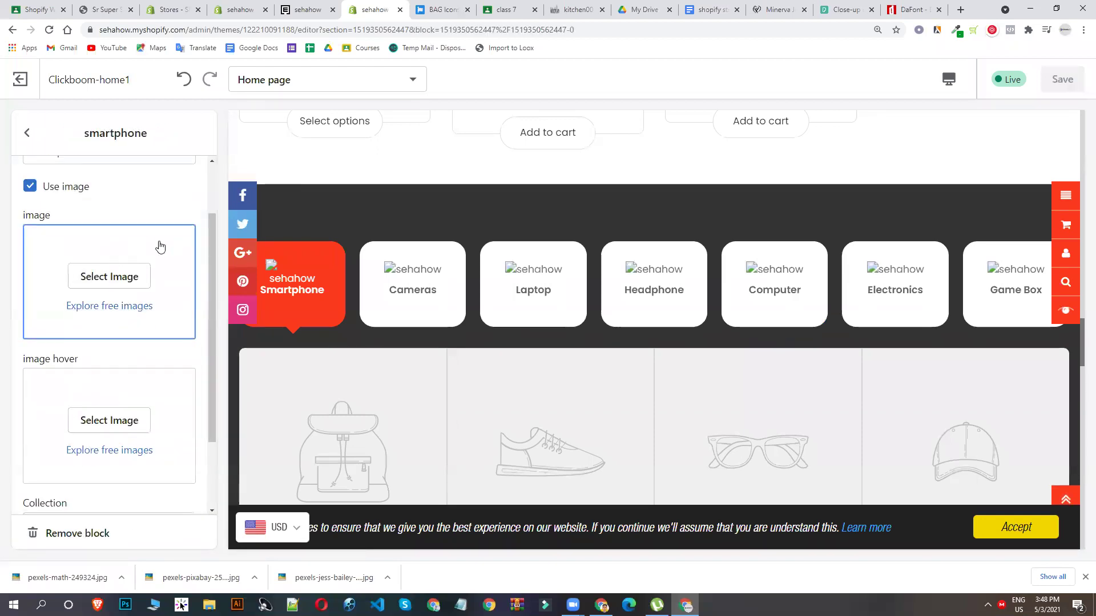
scroll(109, 289, "down", 2)
scroll(126, 346, "down", 1)
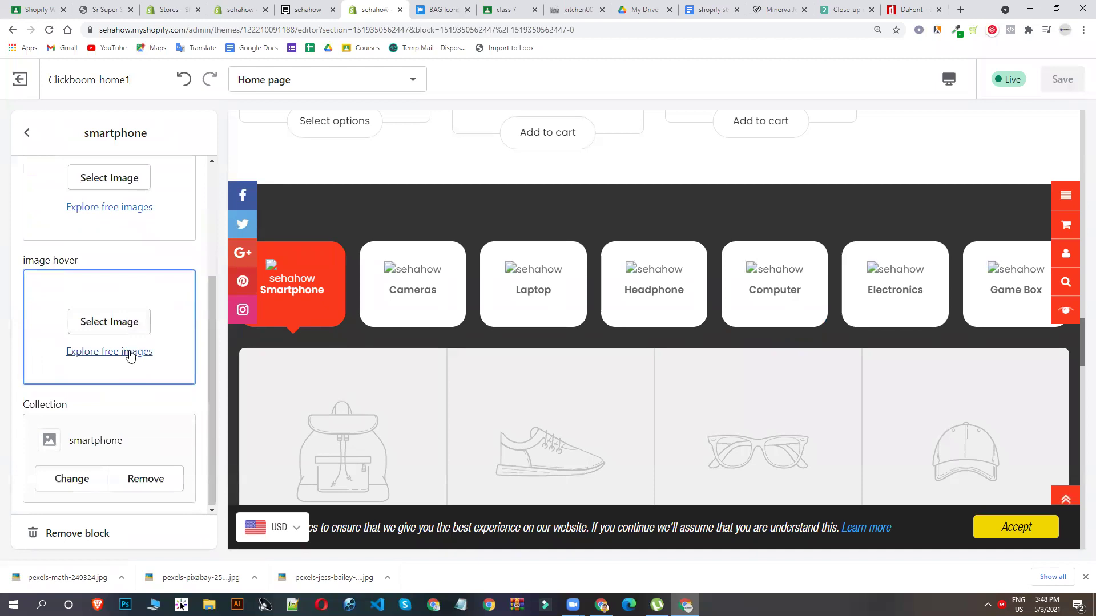
left_click(73, 478)
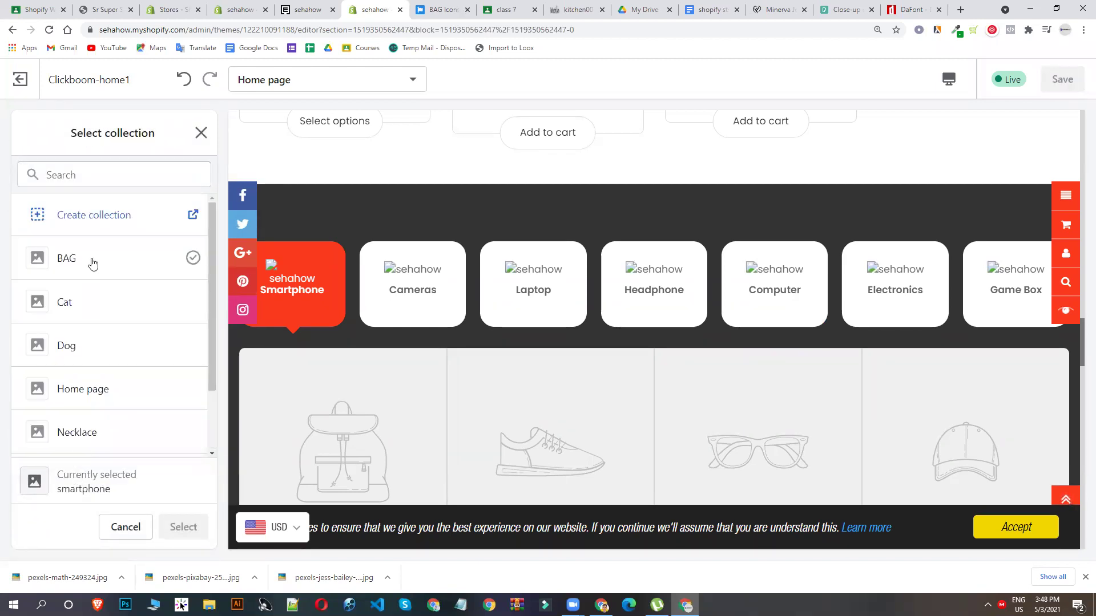
left_click(85, 268)
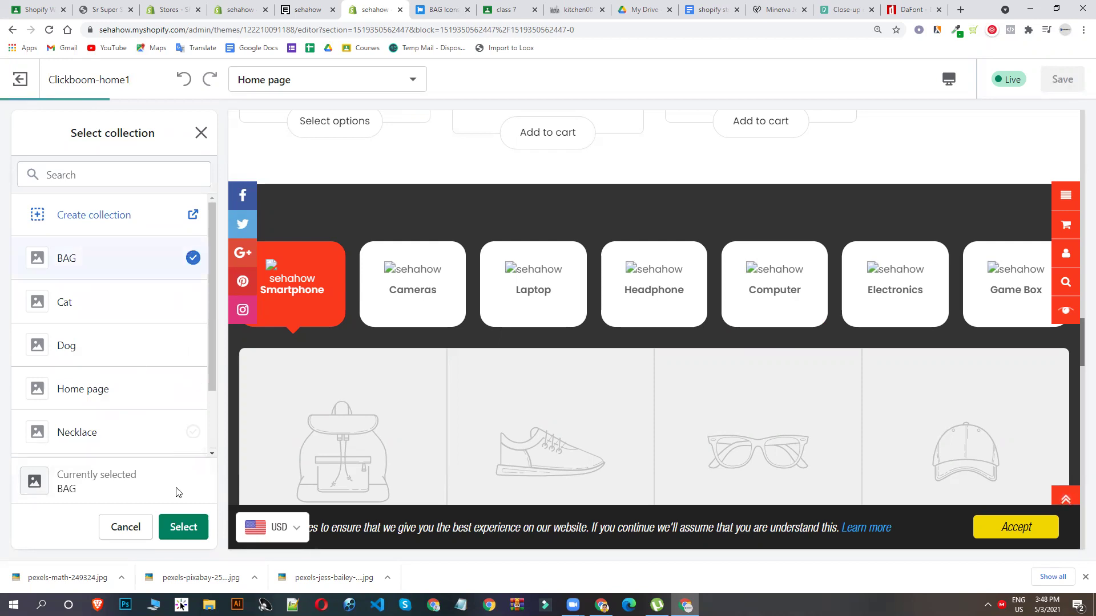
left_click(180, 526)
scroll(675, 263, "down", 6)
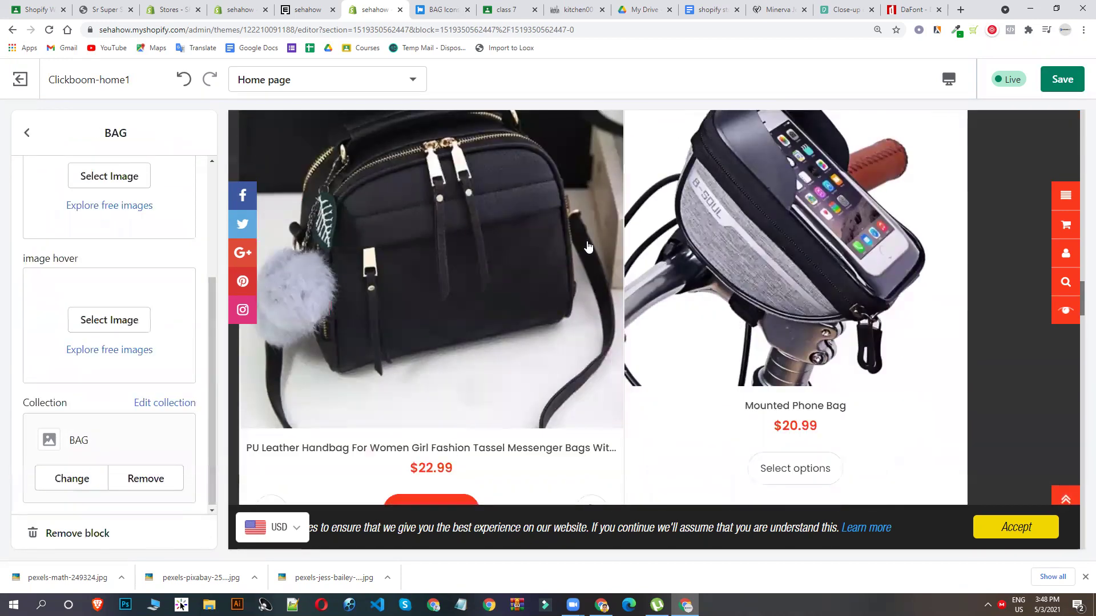
scroll(675, 263, "down", 8)
scroll(548, 318, "up", 13)
scroll(548, 318, "up", 3)
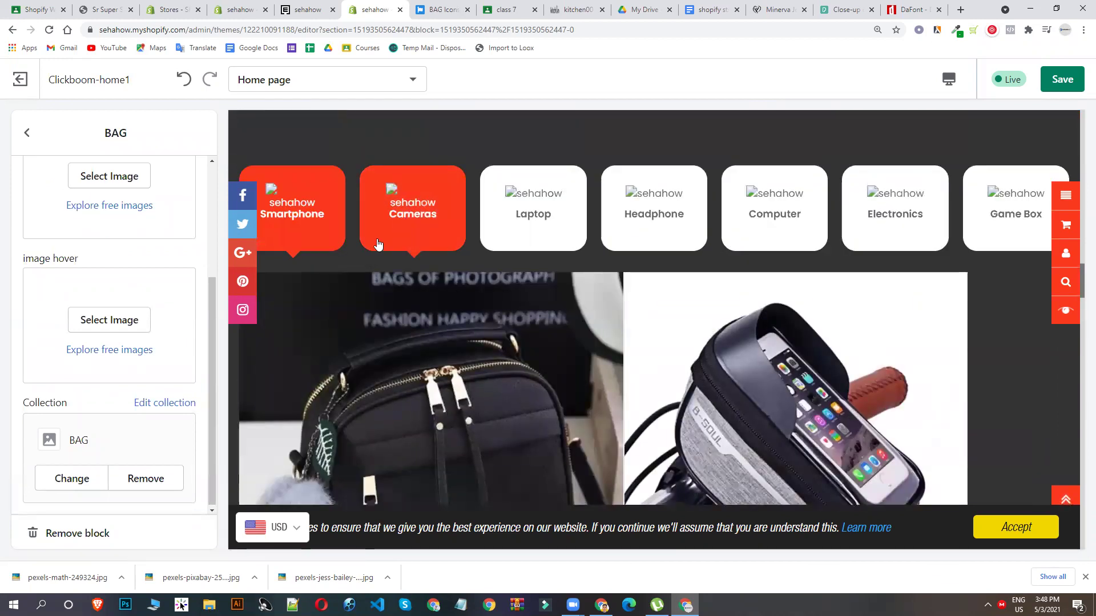
Step: Rename the first product tab, now using the BAG collection, as "Bags" and save the theme
left_click(27, 133)
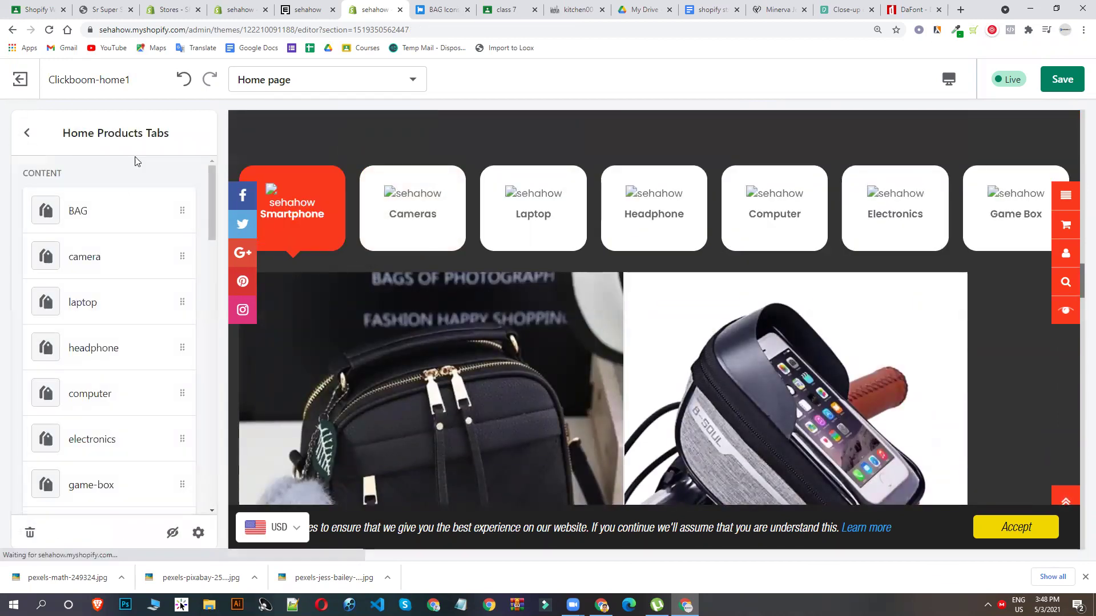
left_click(98, 211)
scroll(78, 394, "down", 3)
scroll(80, 417, "down", 1)
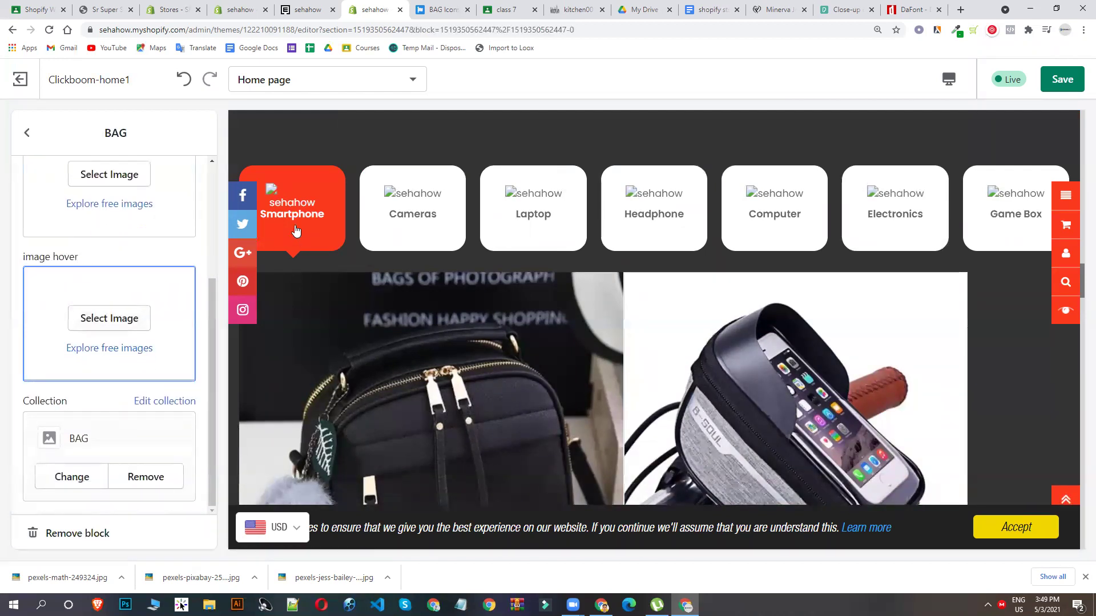
scroll(89, 243, "up", 2)
scroll(88, 243, "up", 3)
double_click(96, 226)
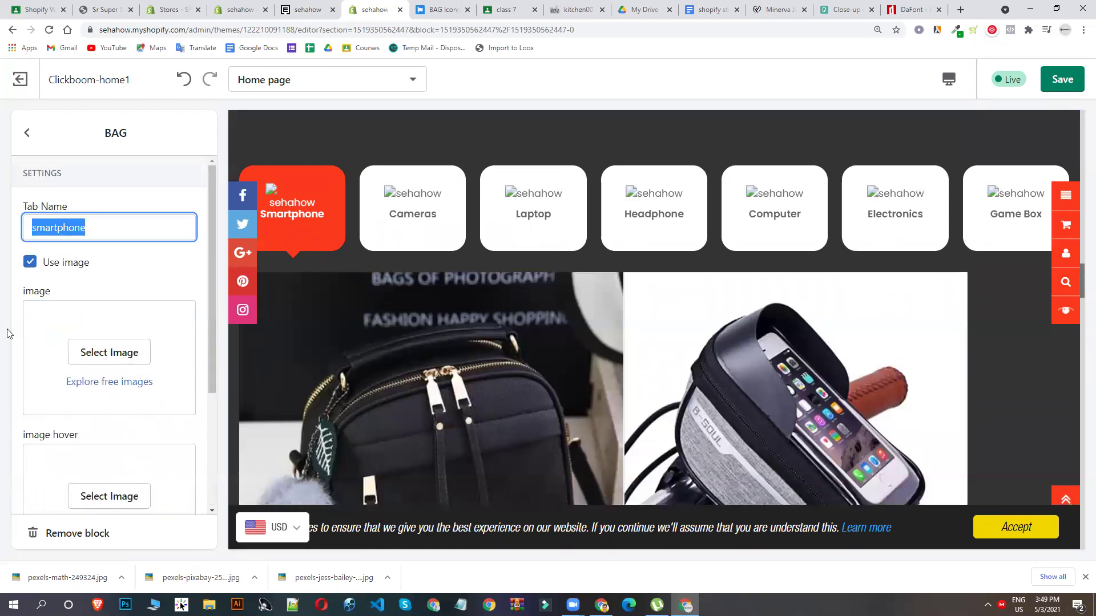
type("Bags")
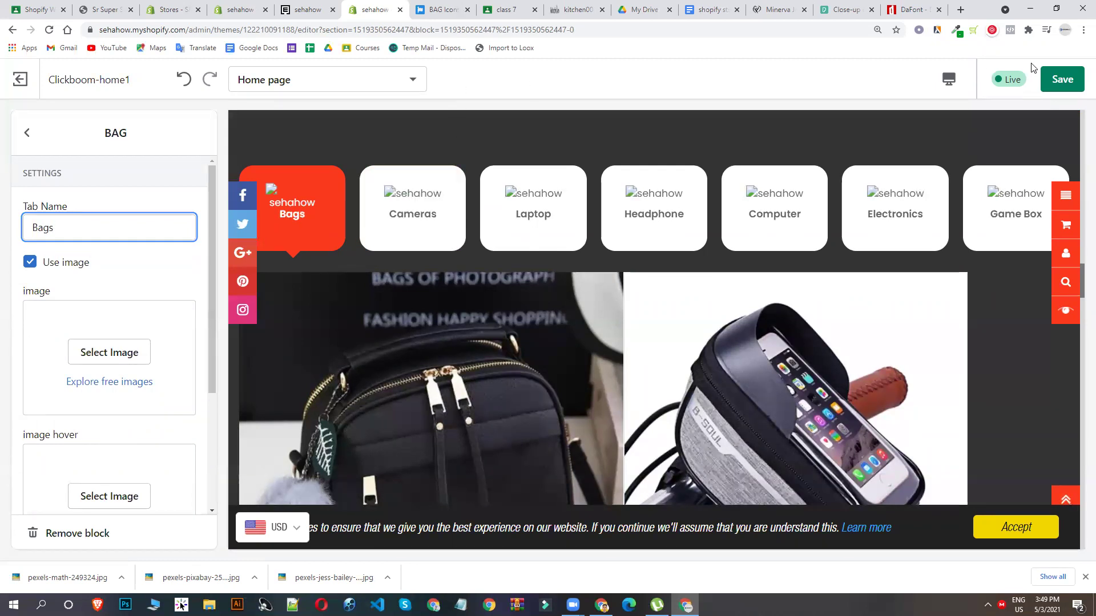
left_click(1059, 80)
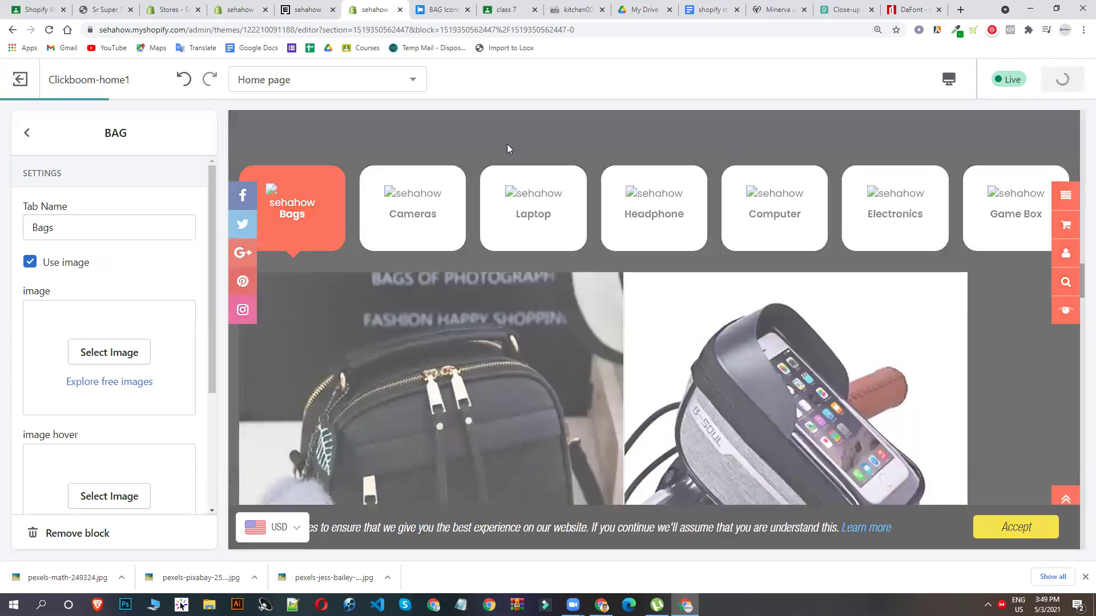
Step: Open the camera tab block of Home Products Tabs and assign the Skin care collection to it
left_click(27, 133)
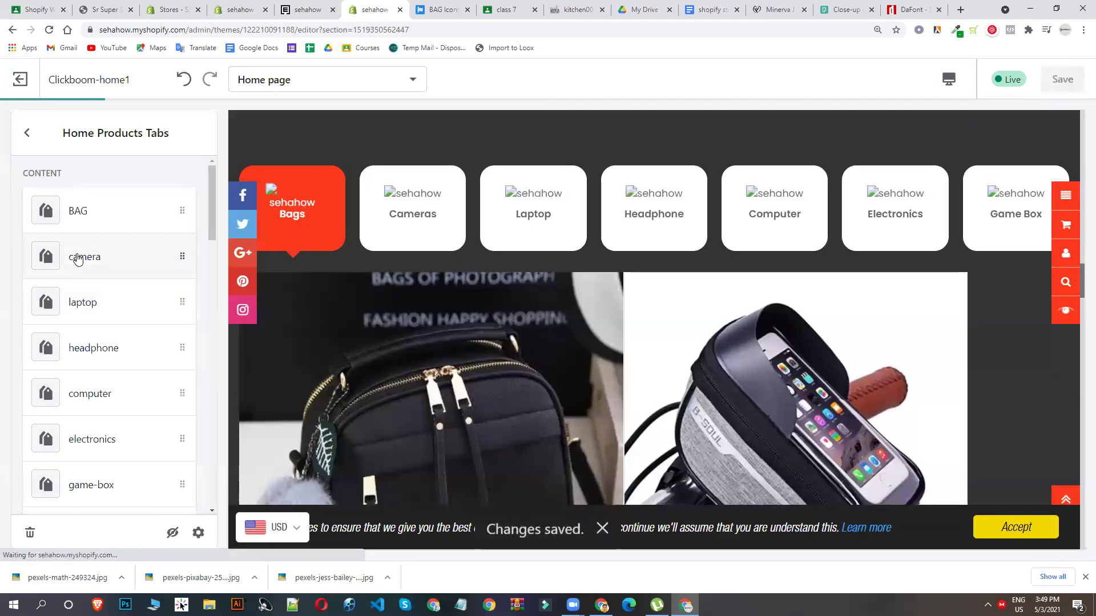
left_click(80, 254)
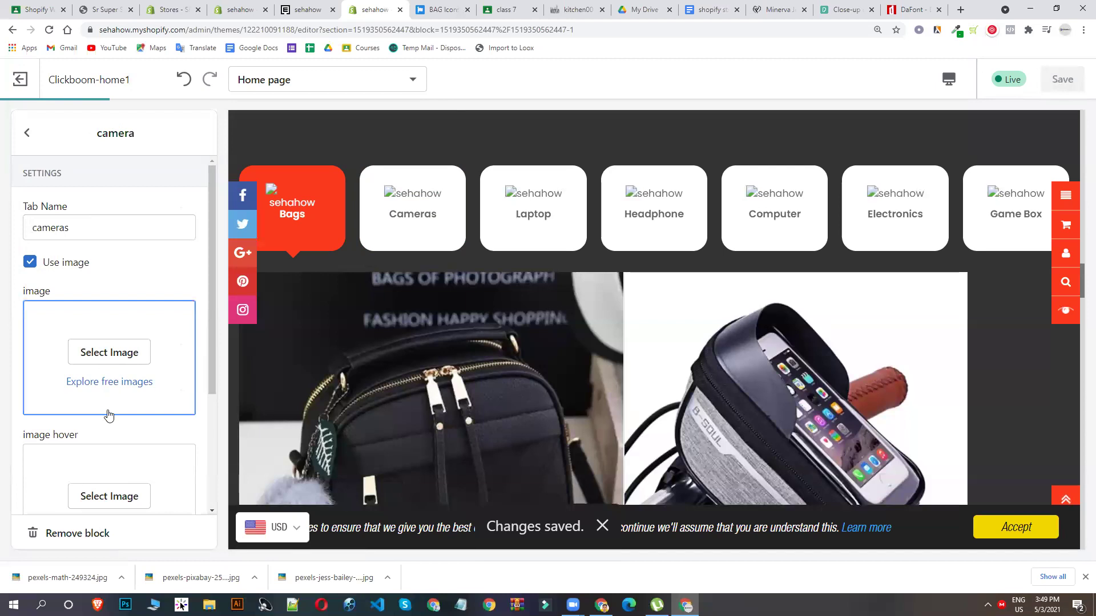
scroll(107, 410, "down", 3)
left_click(76, 478)
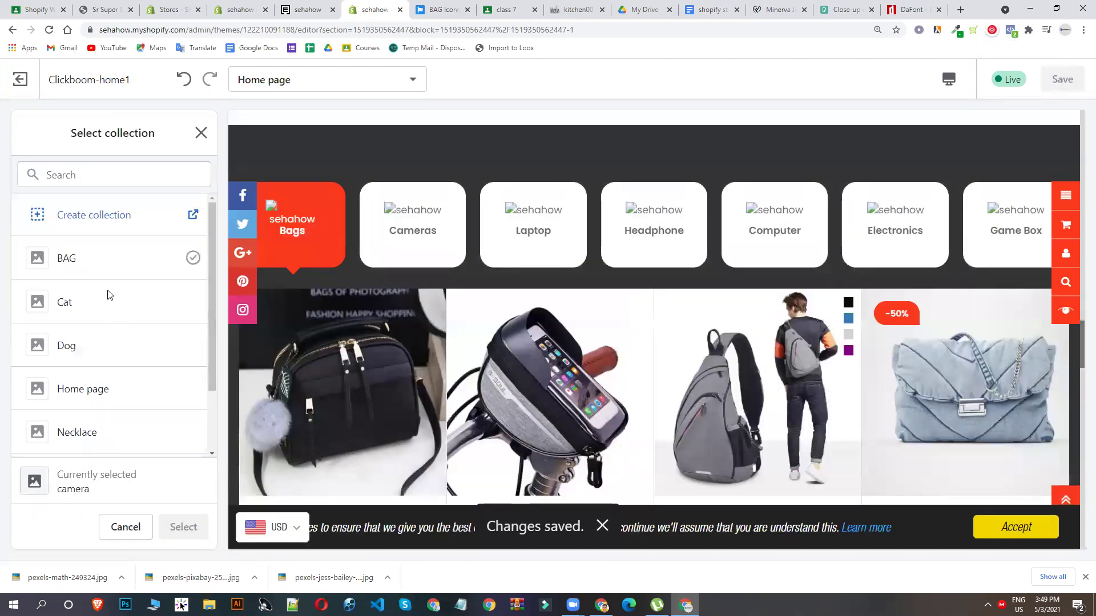
scroll(111, 342, "down", 2)
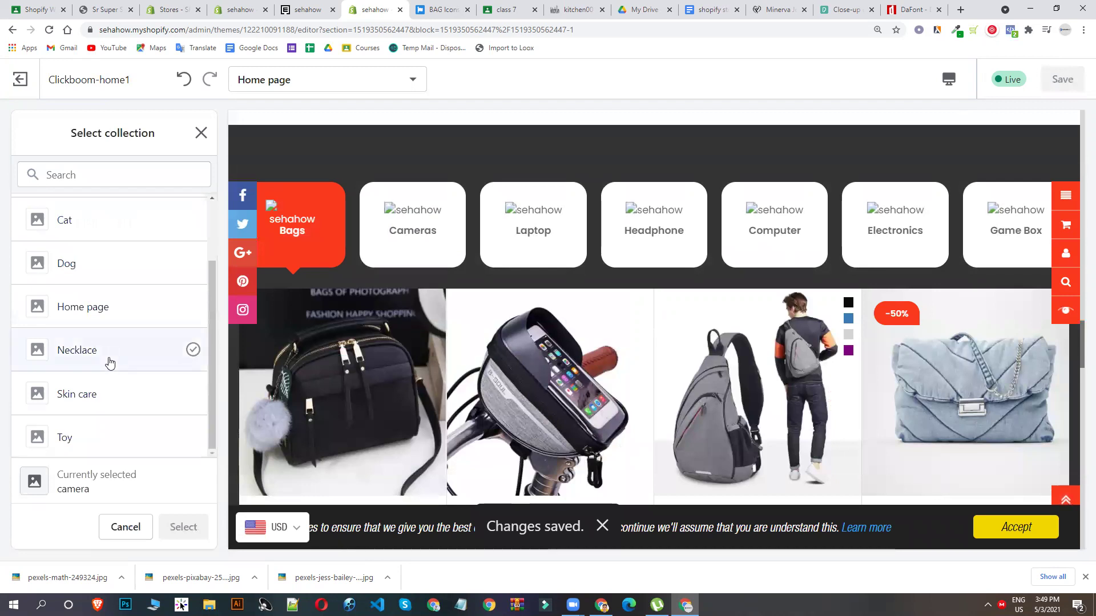
left_click(99, 400)
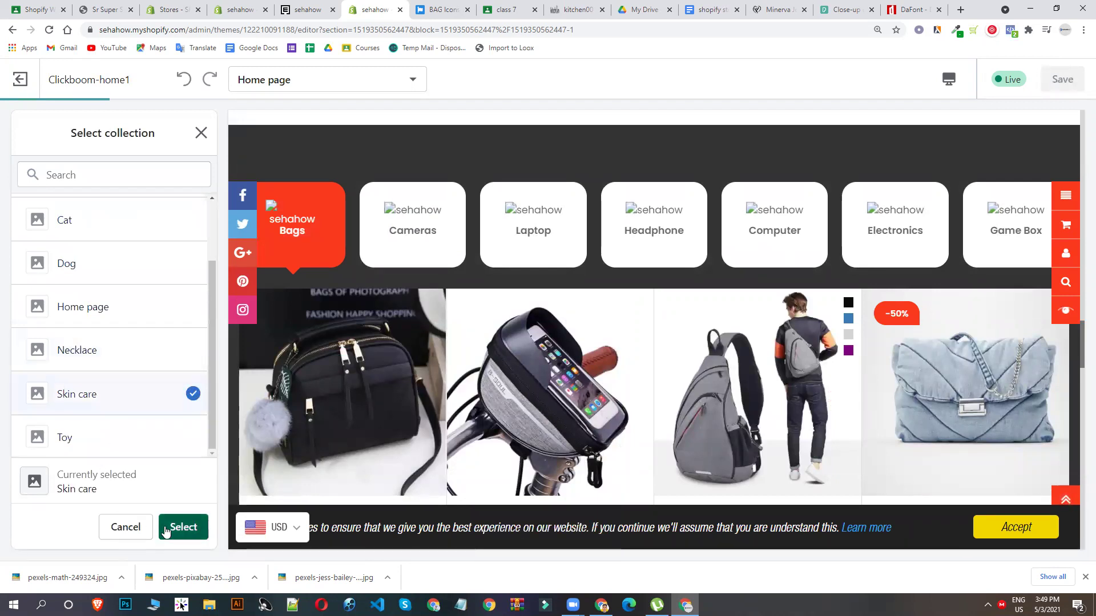
left_click(166, 532)
Step: Rename the cameras tab as "Skin care" and save the theme
scroll(120, 342, "up", 3)
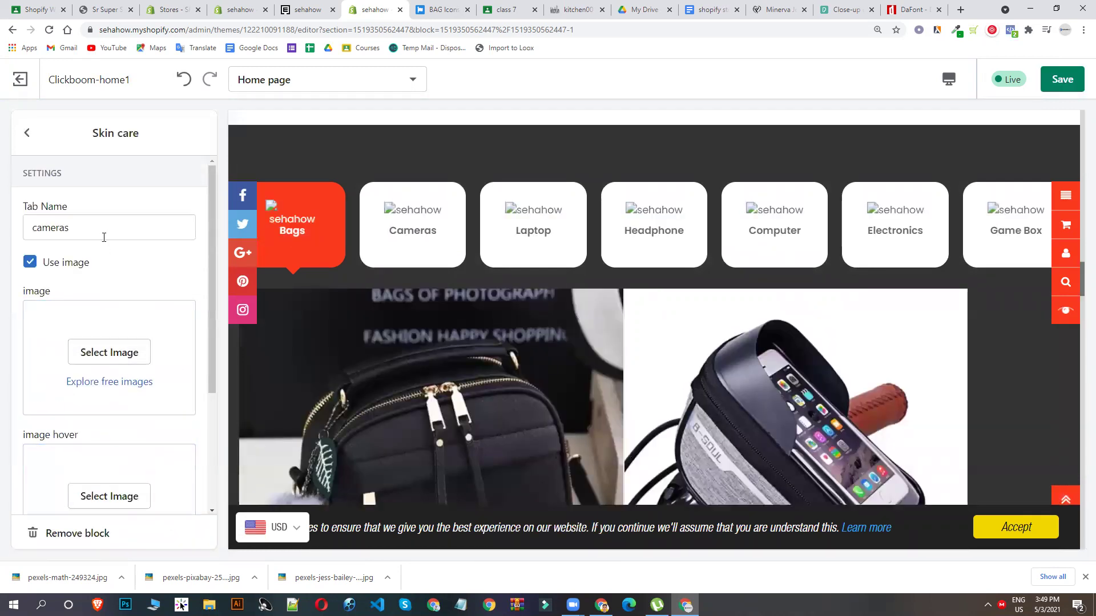
left_click_drag(104, 236, 0, 249)
type("S")
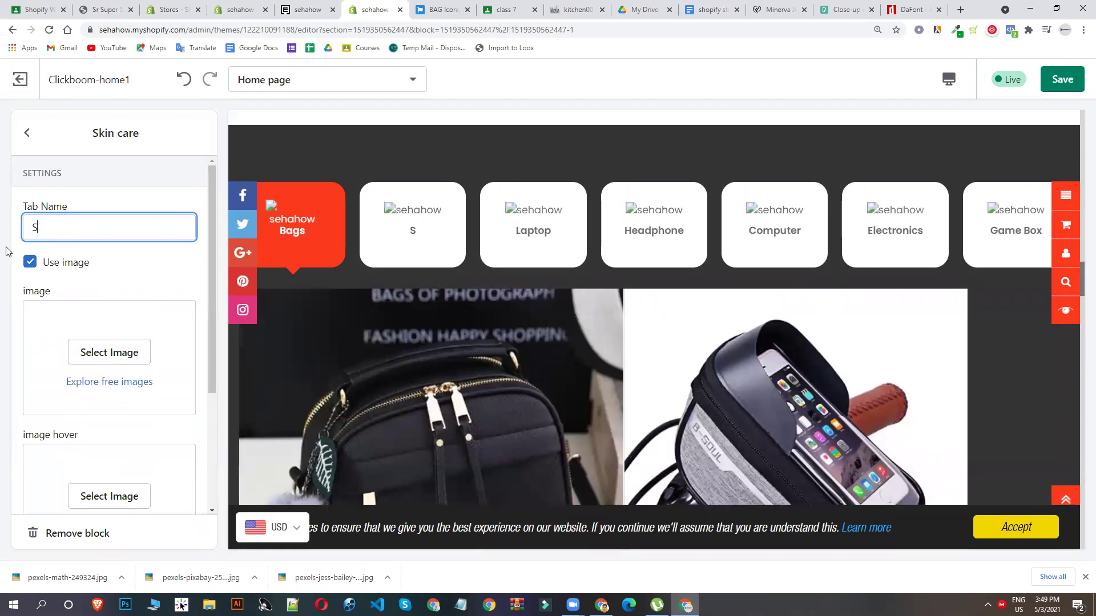
type("kin care")
left_click(432, 237)
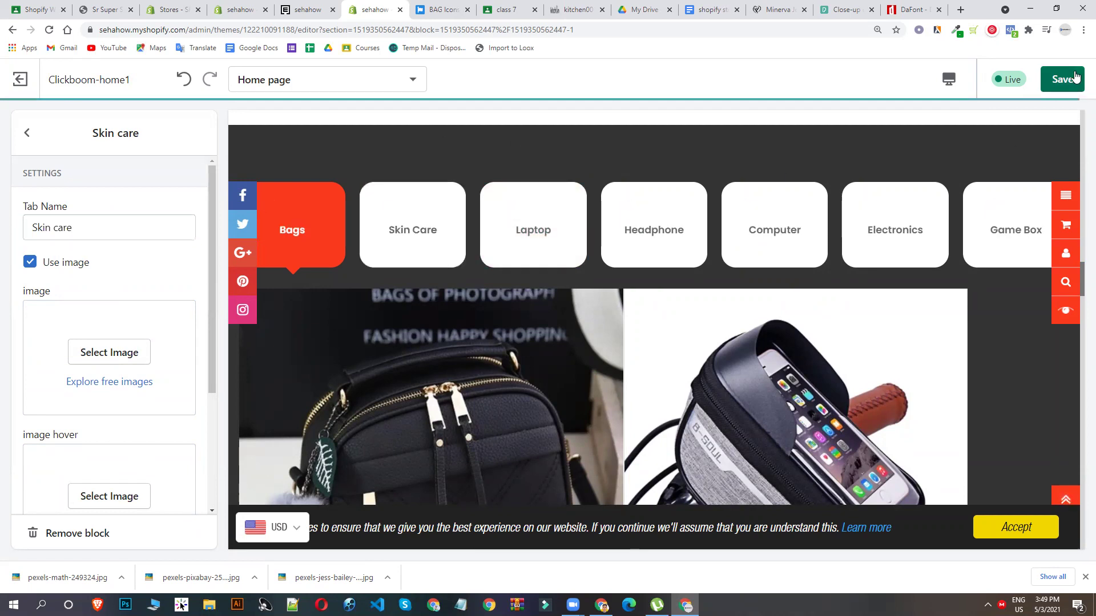
left_click(1072, 79)
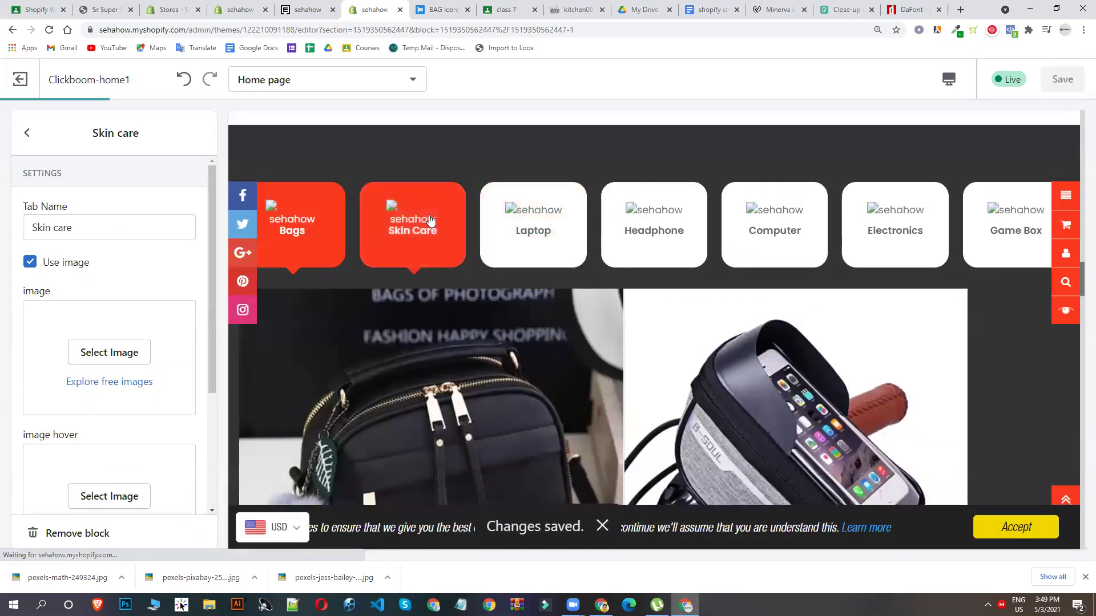
scroll(429, 223, "down", 1)
scroll(430, 217, "down", 5)
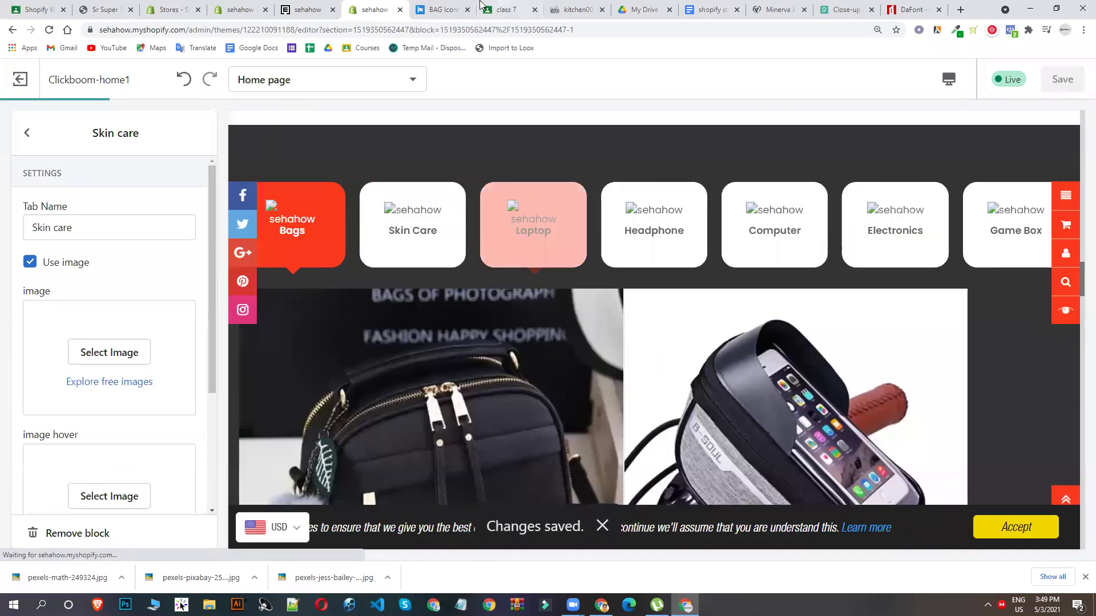
Step: Reload the storefront home page and find the product tabs section to check the renamed tabs
left_click(324, 6)
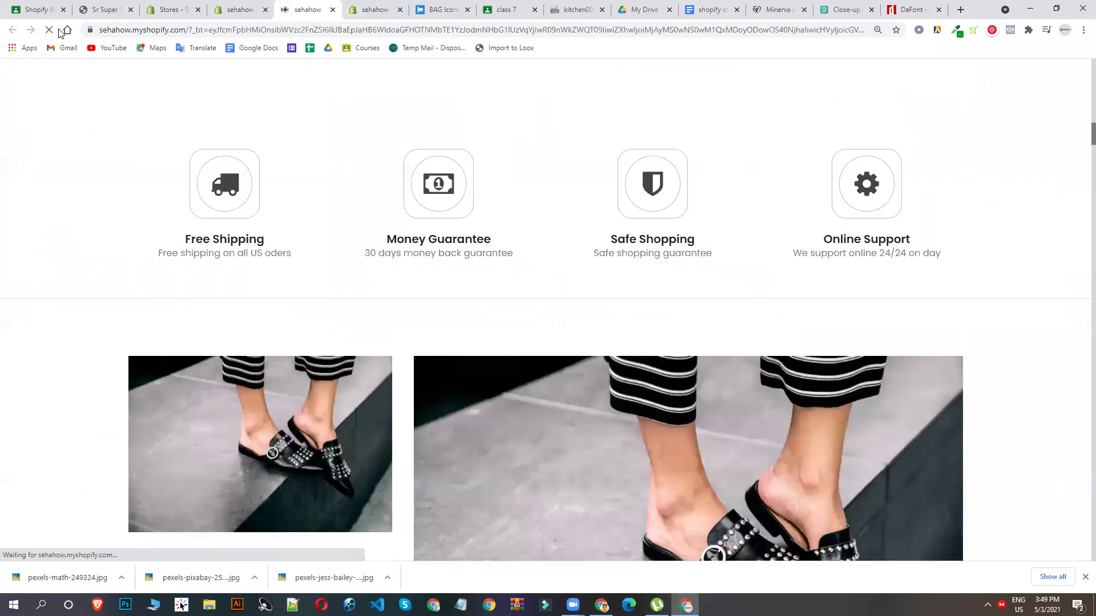
scroll(756, 153, "down", 2)
scroll(757, 153, "down", 10)
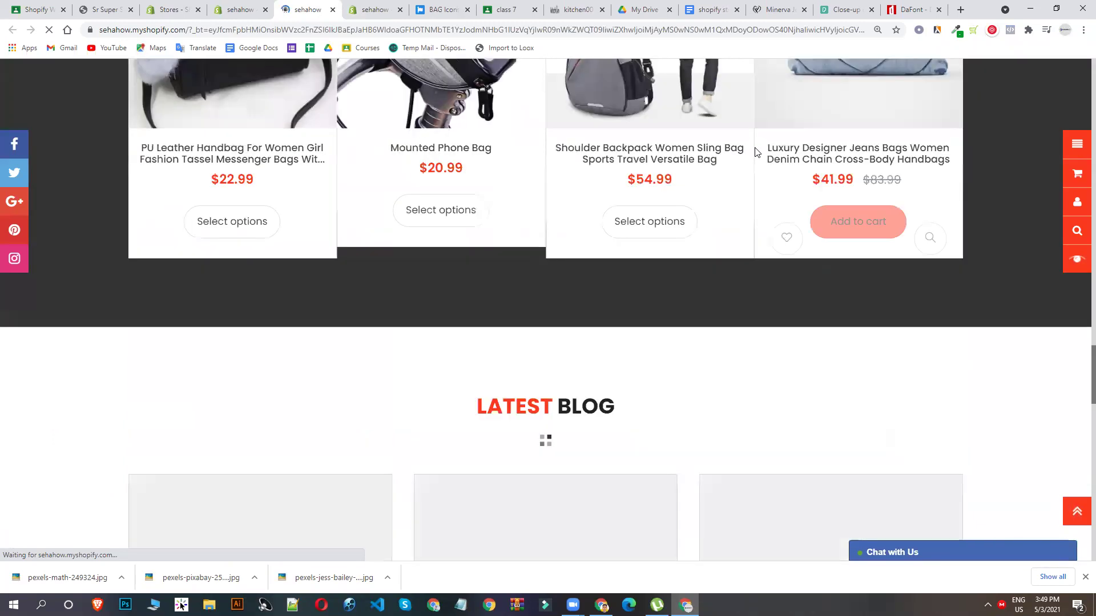
scroll(753, 156, "up", 6)
scroll(753, 155, "up", 8)
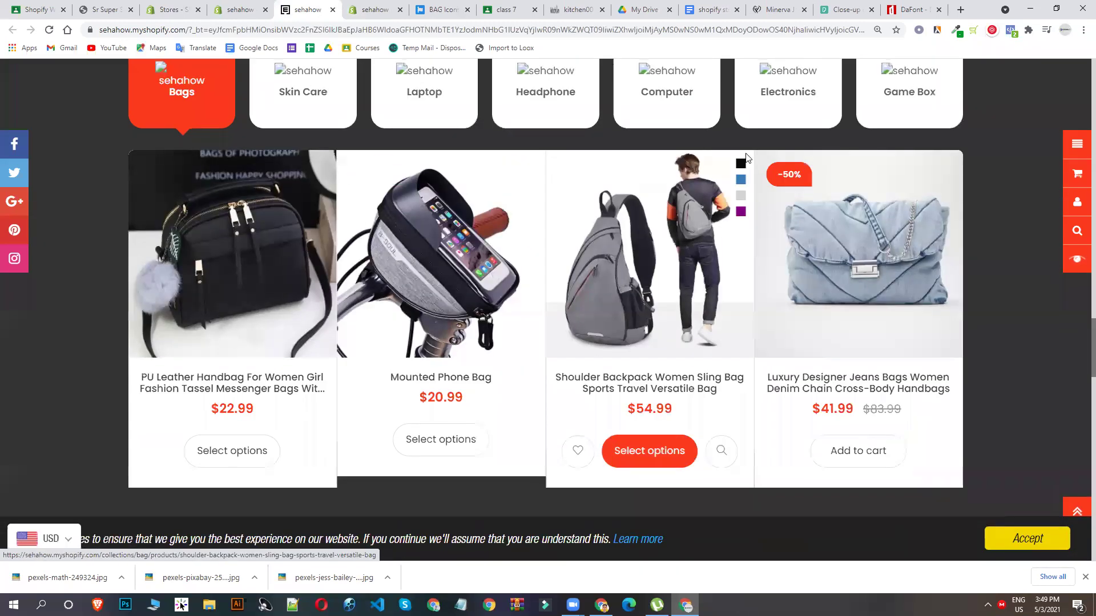
Step: Switch between the Skin Care and Bags tabs on the storefront and examine the products under Skin Care
left_click(311, 389)
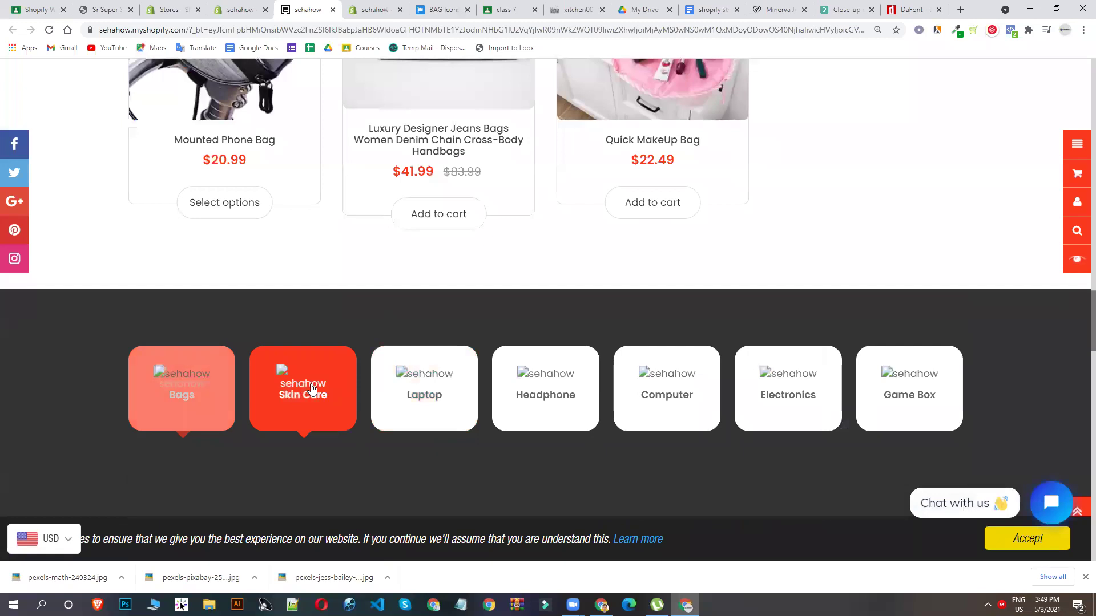
scroll(324, 375, "down", 5)
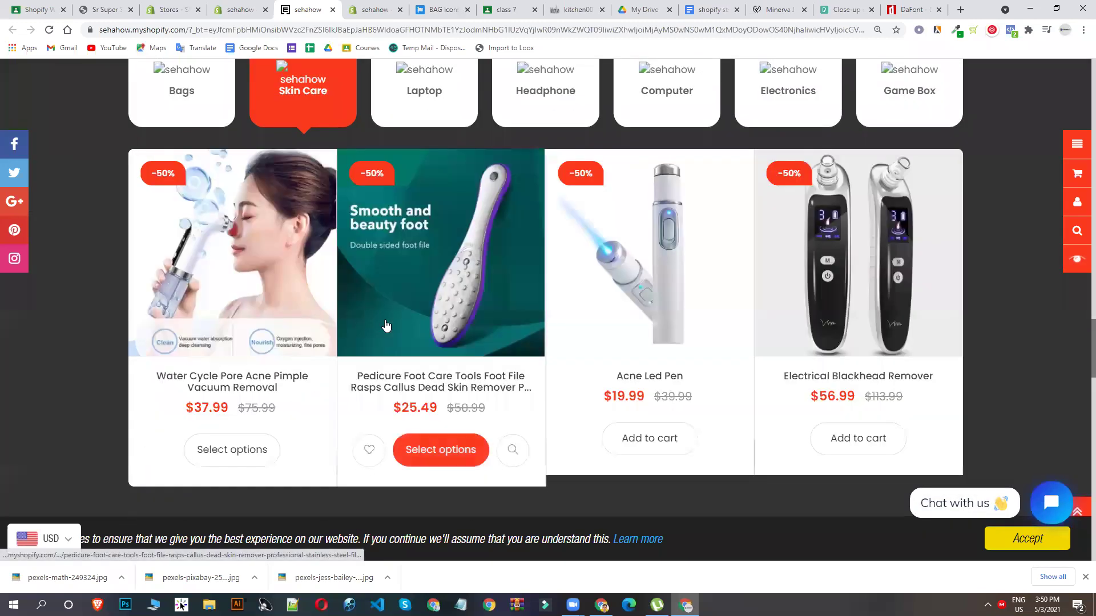
scroll(783, 274, "up", 3)
scroll(787, 245, "down", 3)
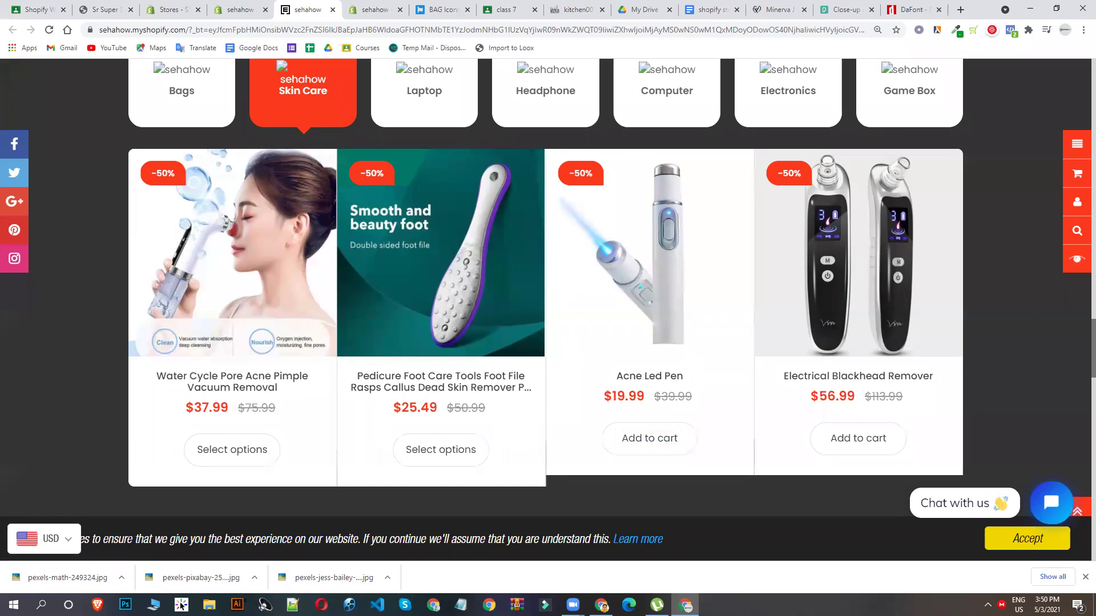
scroll(281, 177, "up", 3)
left_click(182, 235)
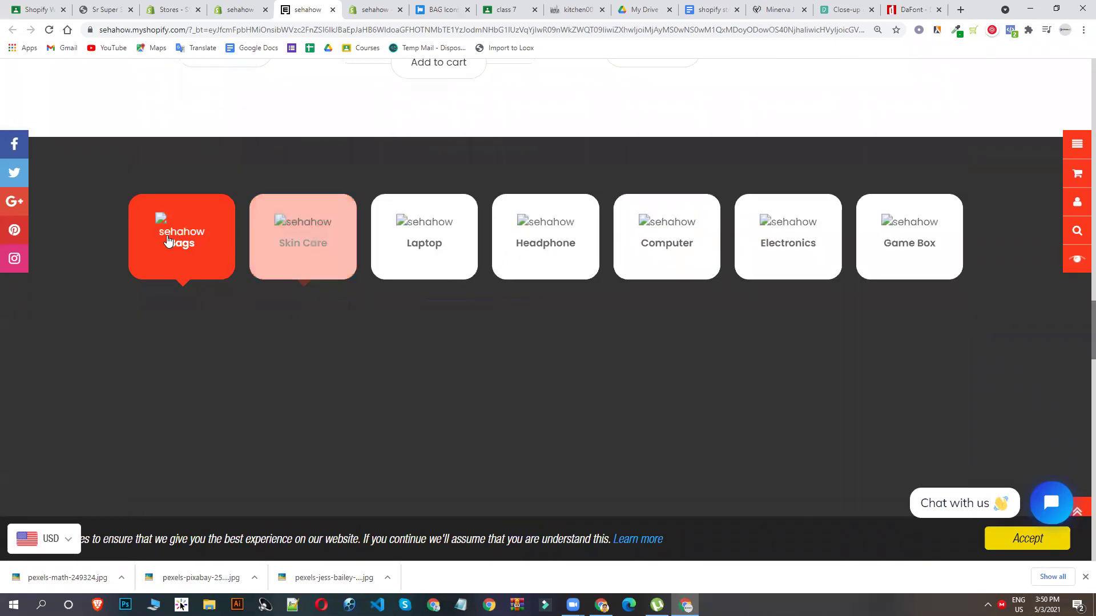
left_click(281, 247)
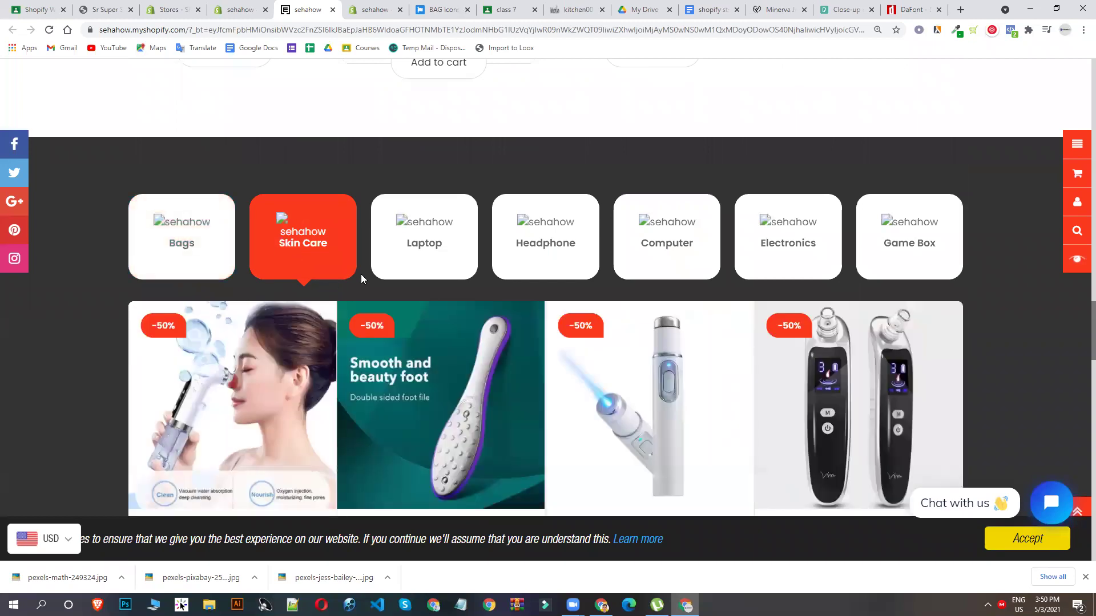
Step: Show the Laptop tab's products on the storefront and examine the page down to the blog section
left_click(425, 251)
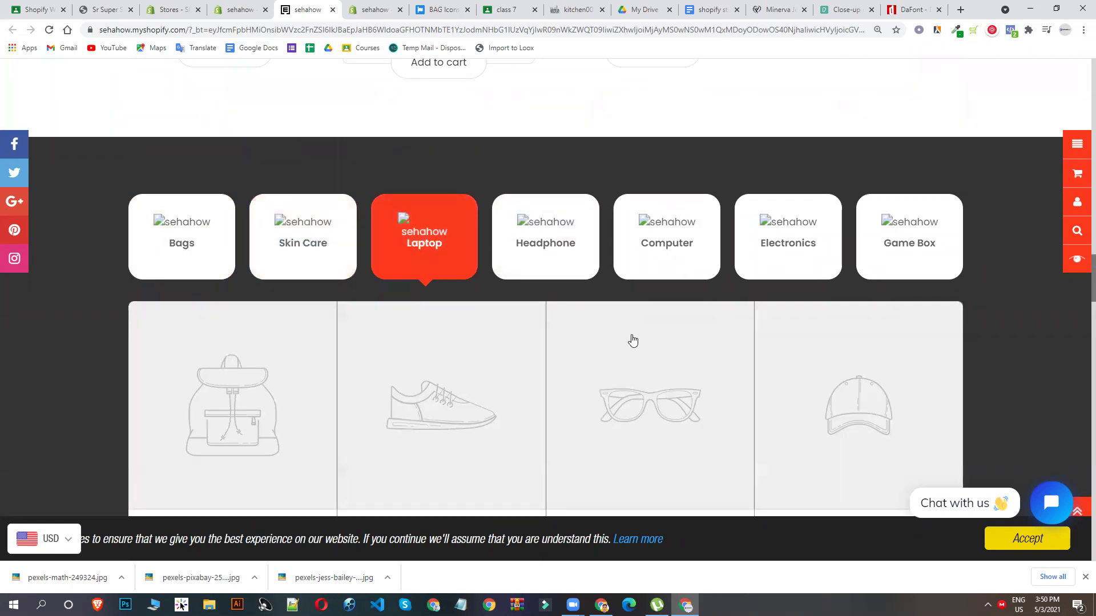
scroll(631, 340, "down", 8)
scroll(536, 325, "down", 10)
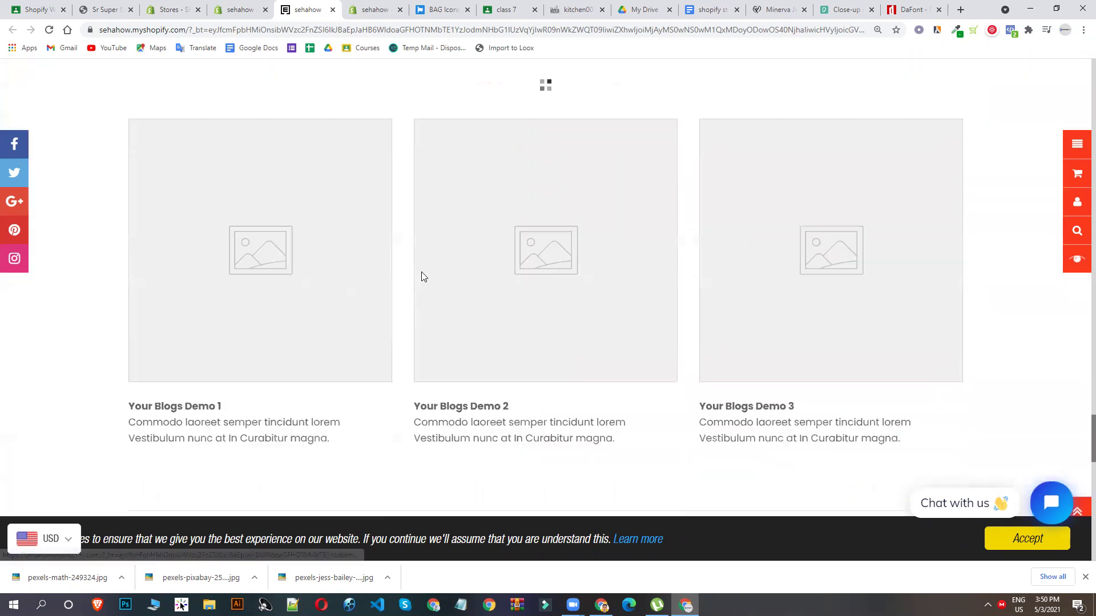
Step: Return to the theme editor, leave the Skin care block and Home Products Tabs, and open the News section's settings
left_click(240, 10)
left_click(308, 9)
left_click(375, 9)
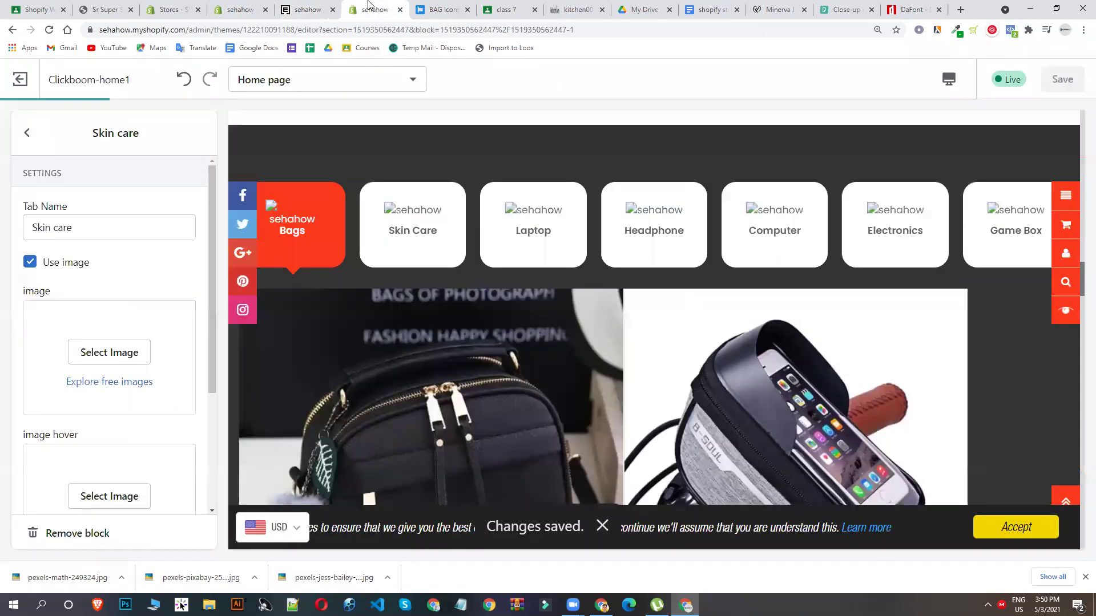
left_click(26, 133)
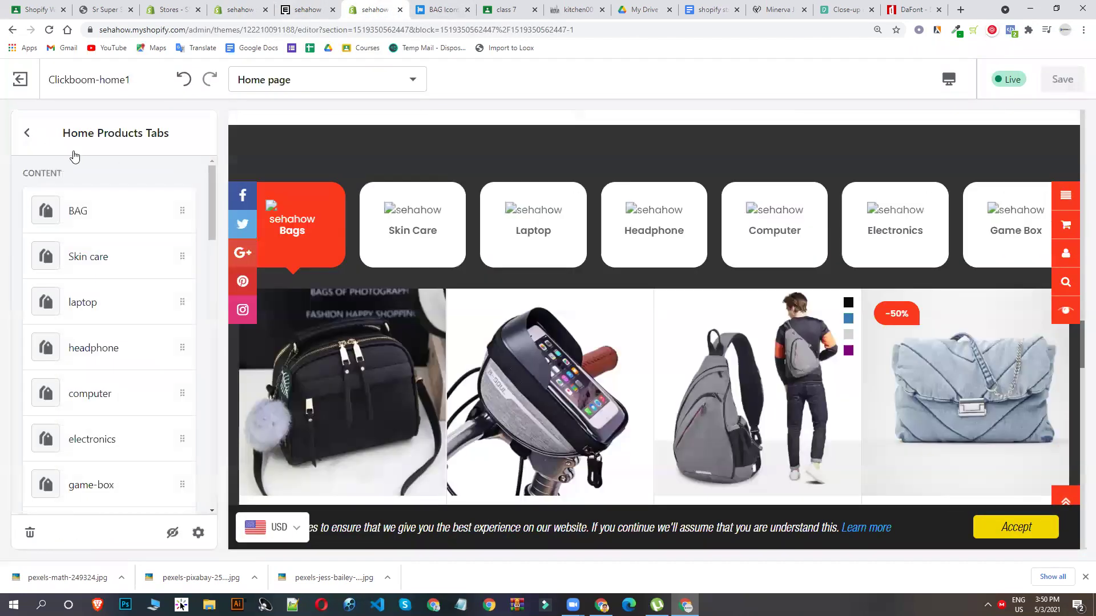
scroll(103, 205, "up", 10)
scroll(125, 254, "down", 4)
scroll(124, 254, "down", 3)
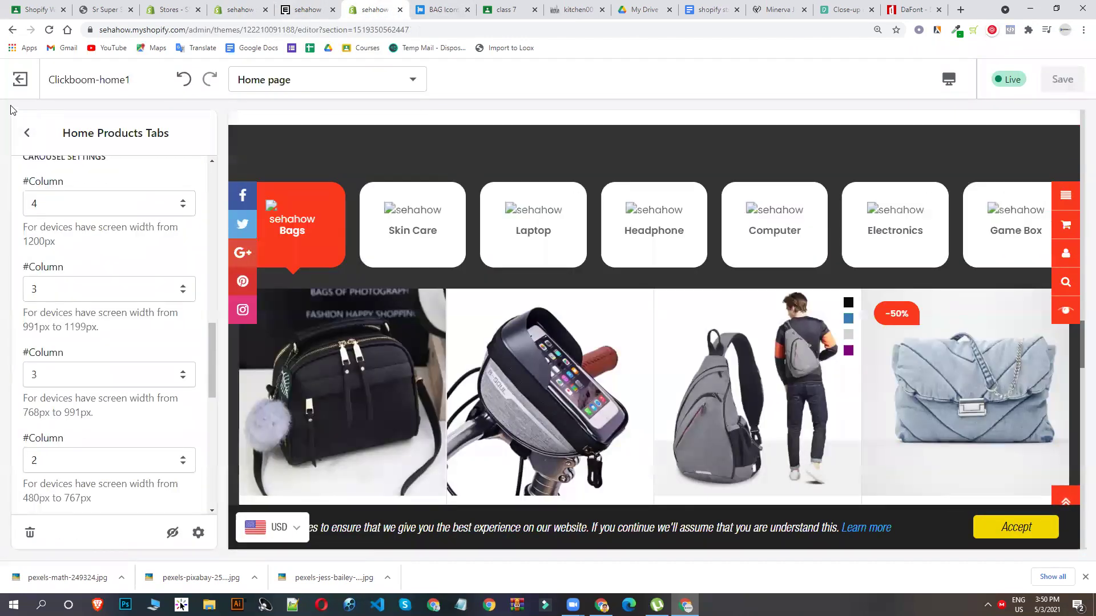
left_click(26, 132)
scroll(140, 188, "down", 2)
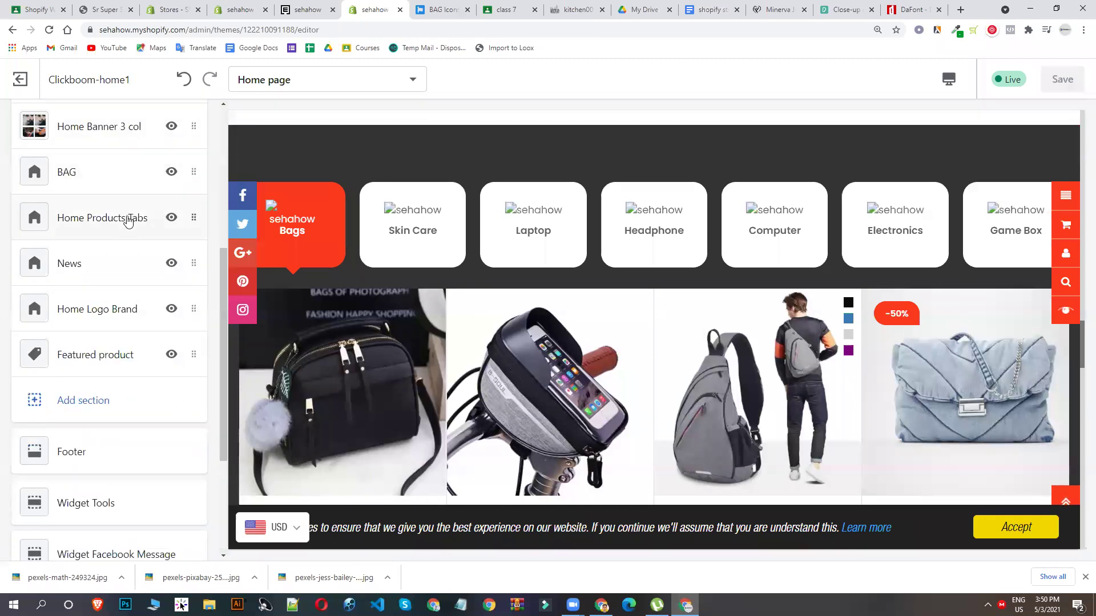
left_click(104, 263)
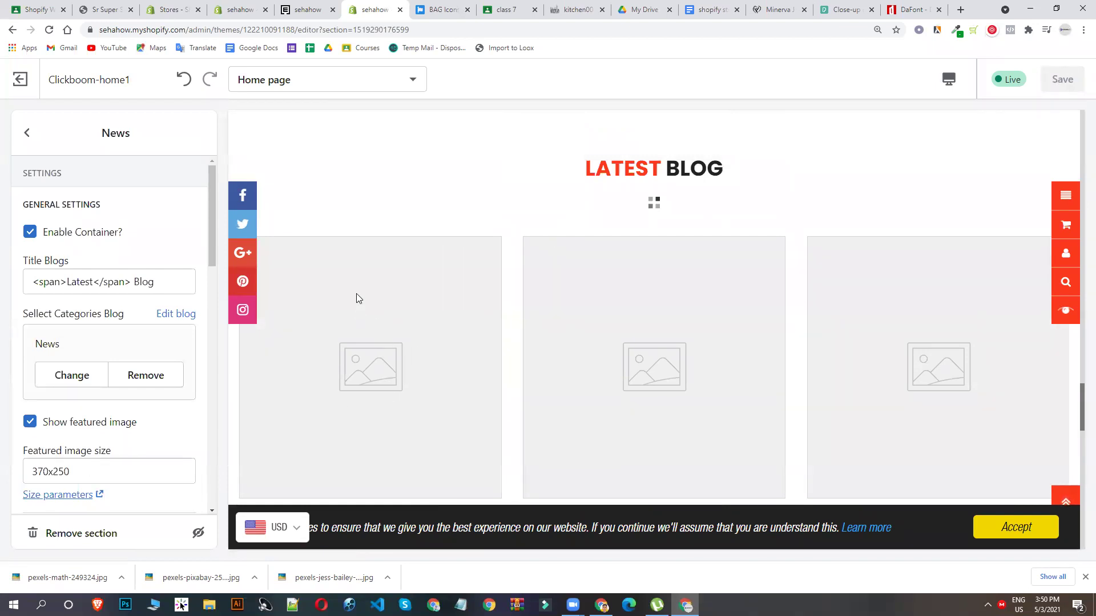
Step: Switch to the store's Shopify admin
left_click(256, 8)
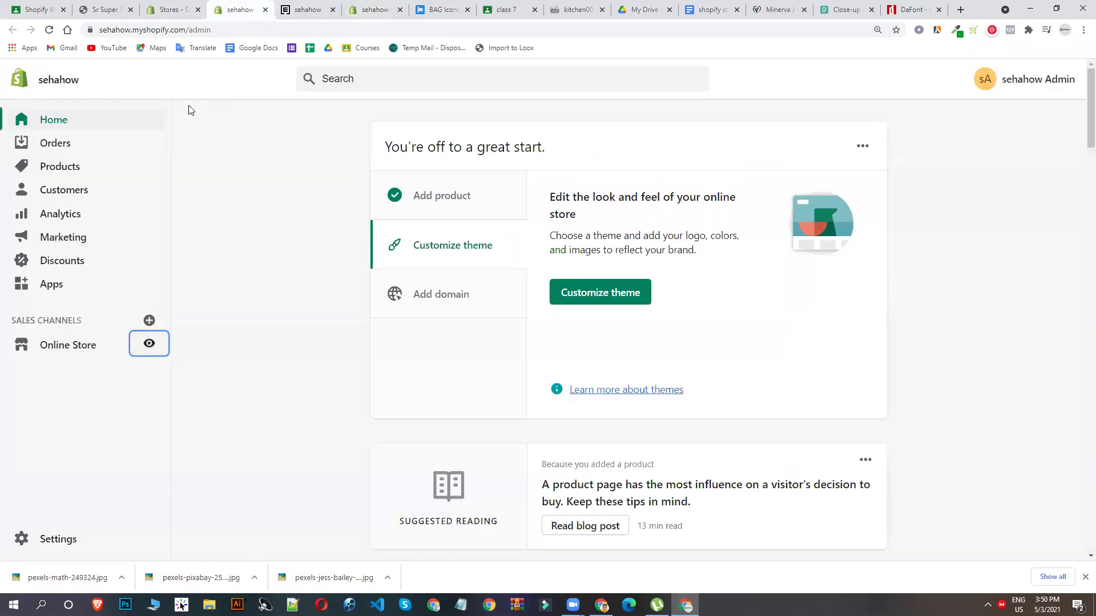
Step: Start a new blog post in the online store's blog posts
left_click(71, 349)
left_click(73, 394)
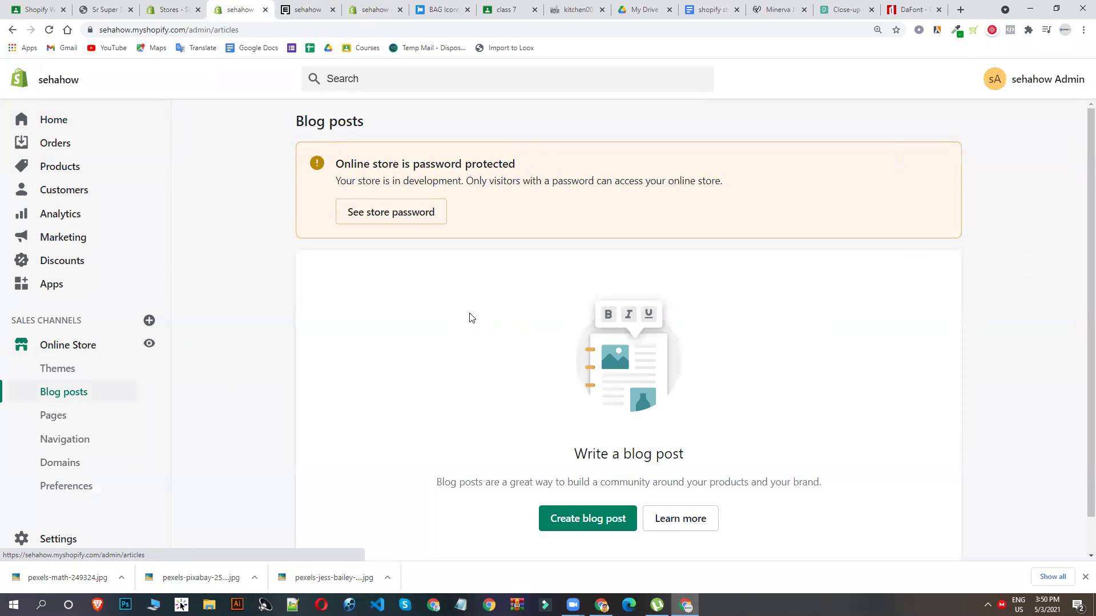
scroll(525, 394, "down", 1)
left_click(582, 480)
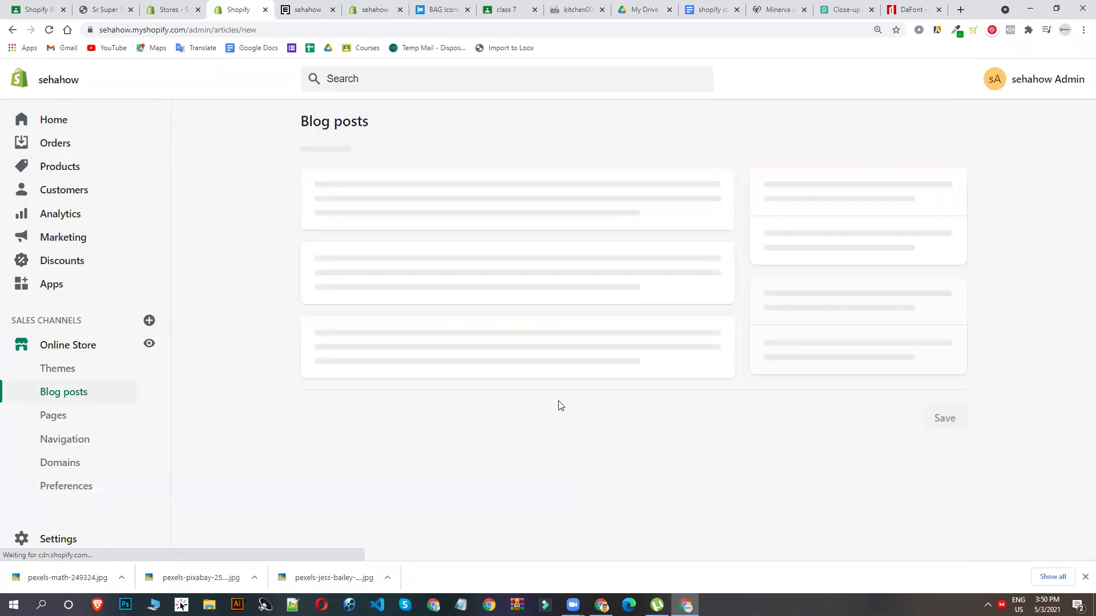
left_click(961, 12)
type("i")
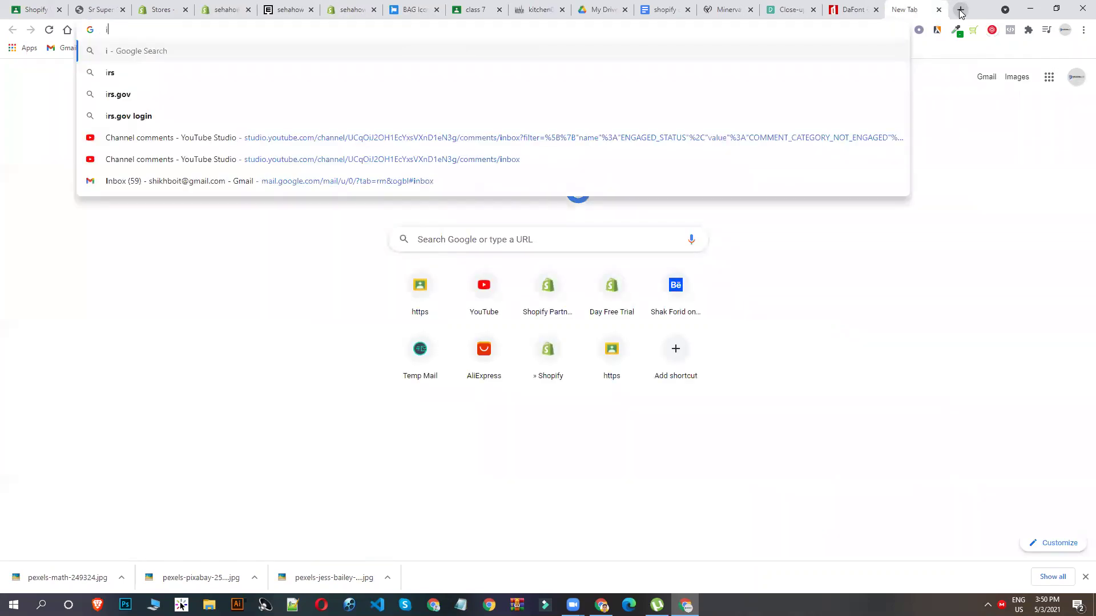
type("pon")
key("Down")
type("bloge")
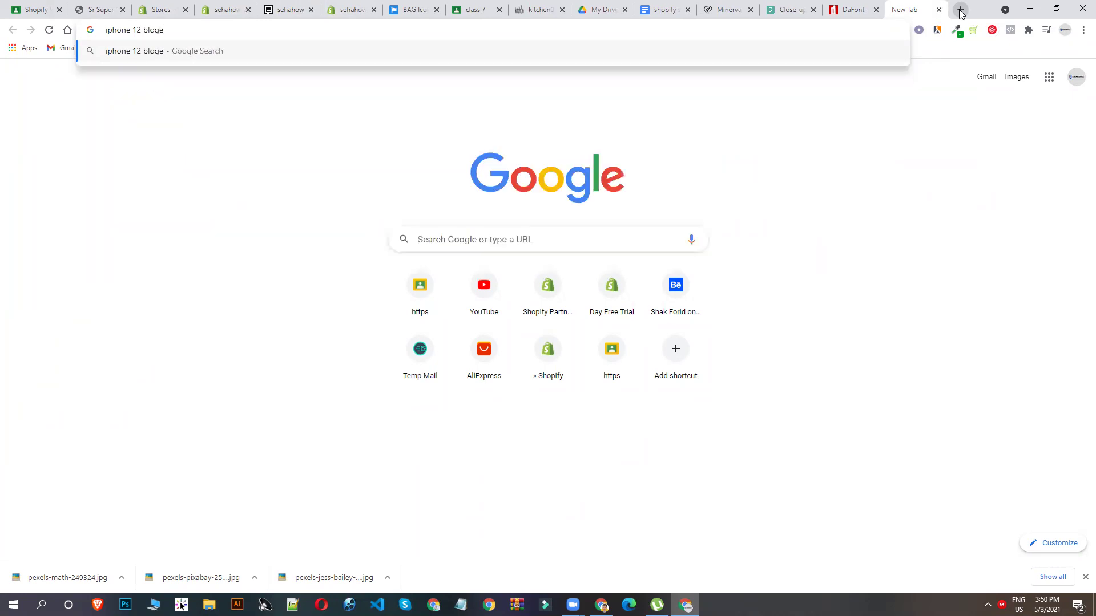
key("Return")
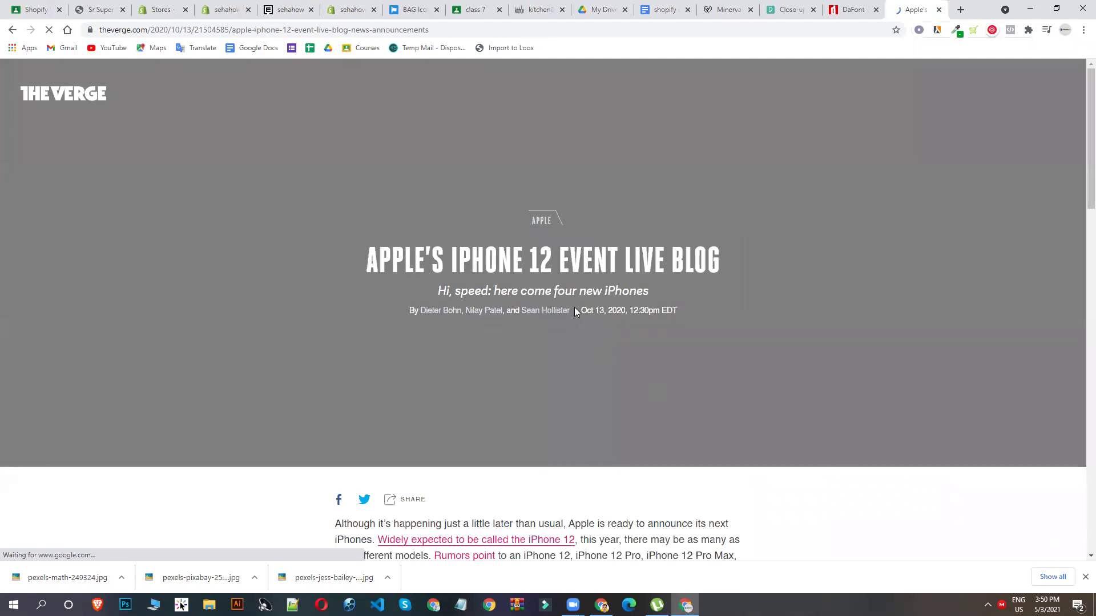
Step: Copy the article's headline "APPLE'S IPHONE 12 EVENT LIVE BLOG" and paste it as the title of the new blog post
triple_click(548, 271)
right_click(548, 270)
left_click(571, 279)
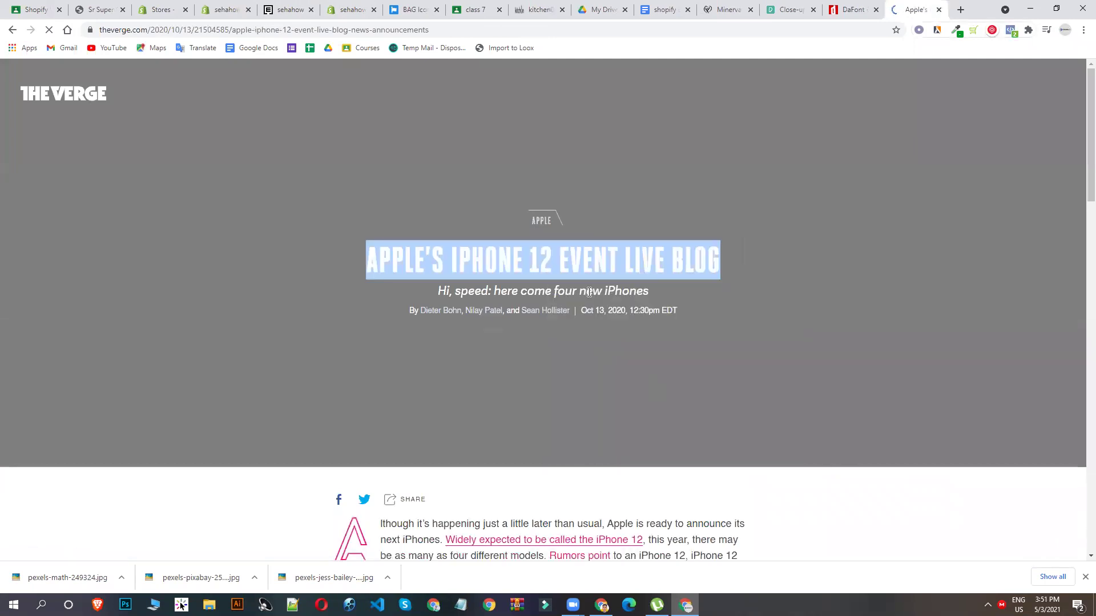
scroll(684, 361, "down", 5)
scroll(684, 361, "down", 4)
scroll(738, 462, "up", 7)
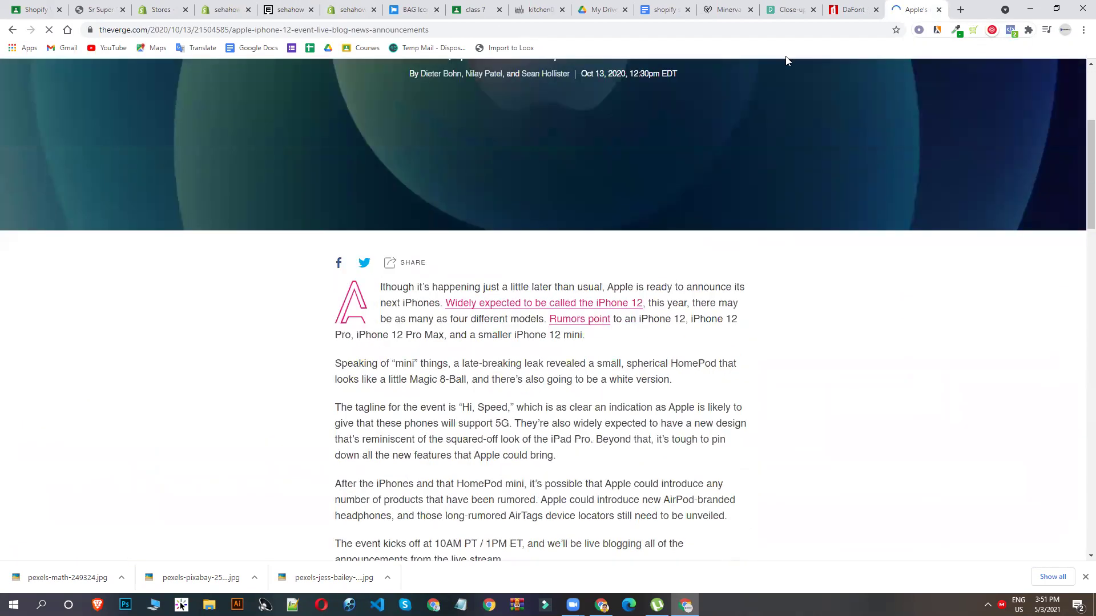
left_click(412, 9)
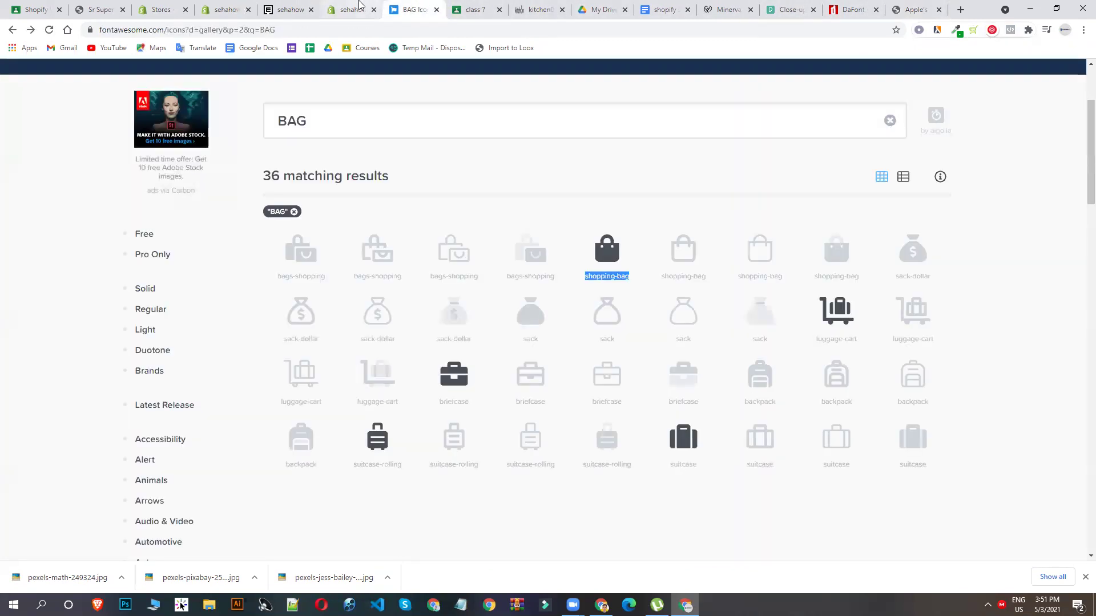
left_click(346, 10)
left_click(225, 10)
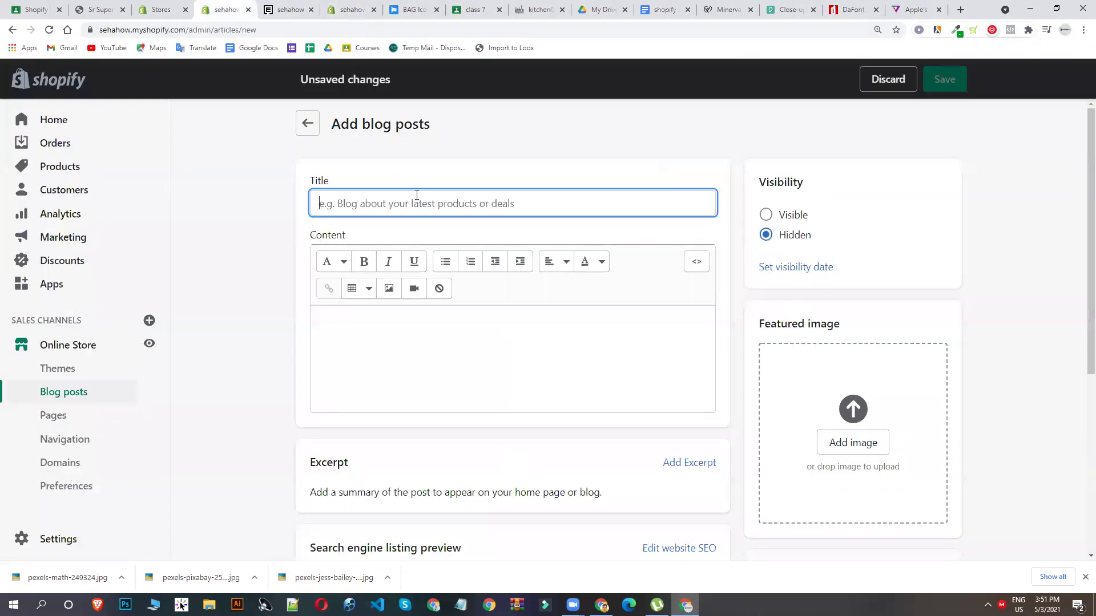
key("ctrl+v")
Step: Copy the article's introductory paragraphs, from the opening through the event kick-off paragraph, into the blog post's content
left_click(470, 330)
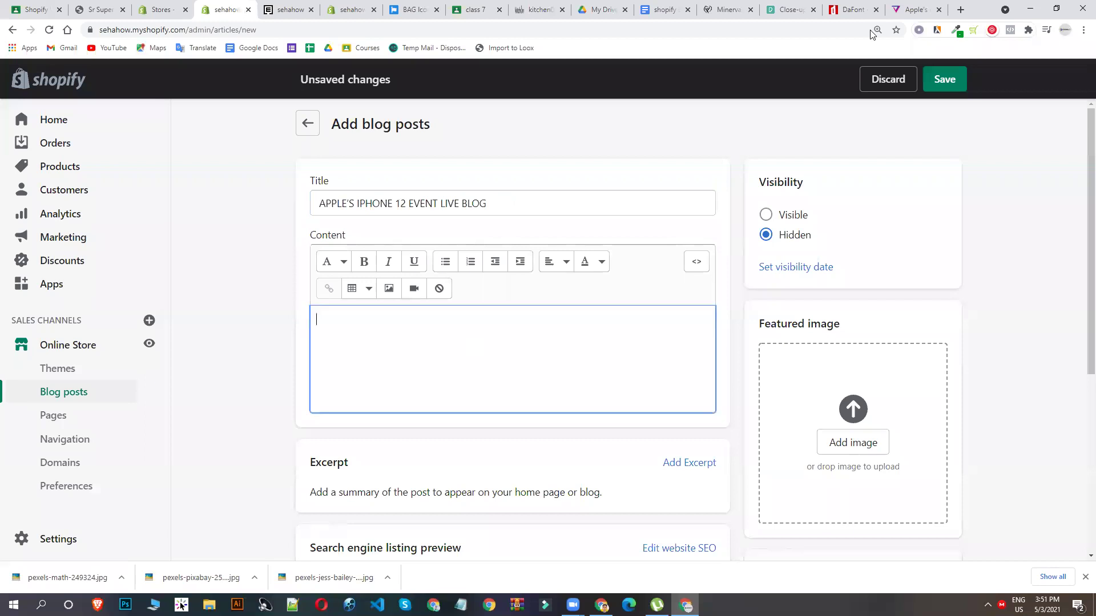
left_click(912, 6)
scroll(337, 186, "down", 3)
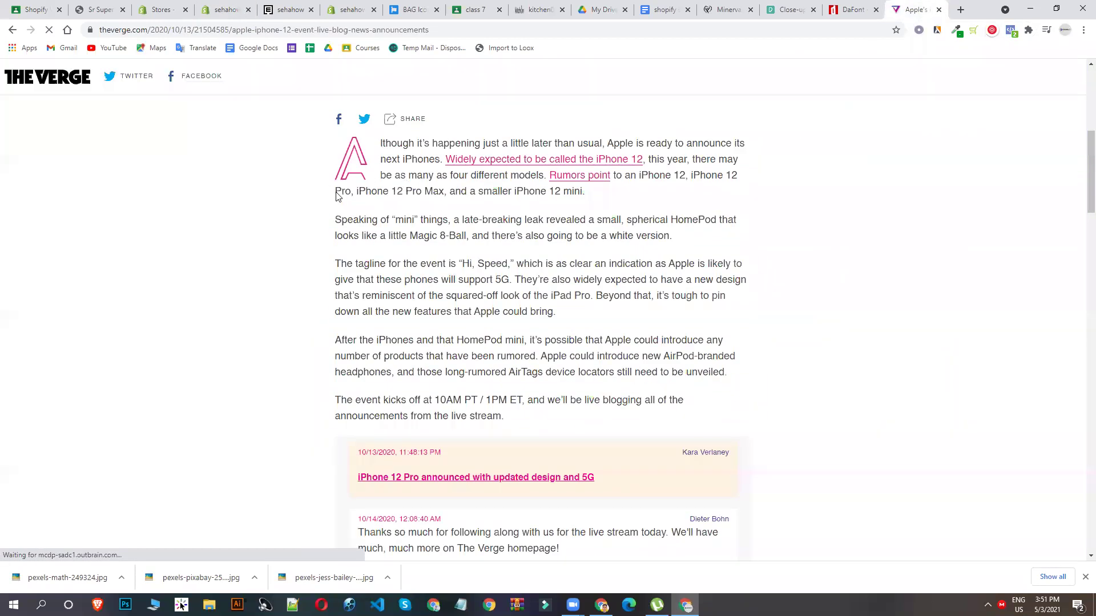
left_click_drag(334, 143, 667, 468)
right_click(541, 333)
left_click(561, 341)
scroll(828, 538, "down", 10)
scroll(807, 335, "up", 9)
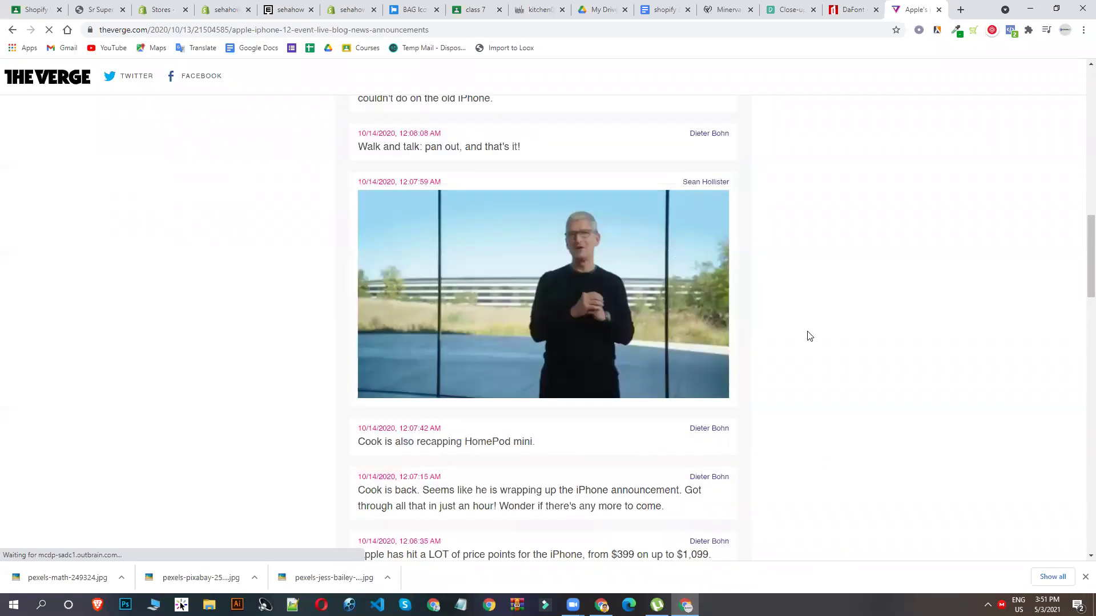
left_click(783, 7)
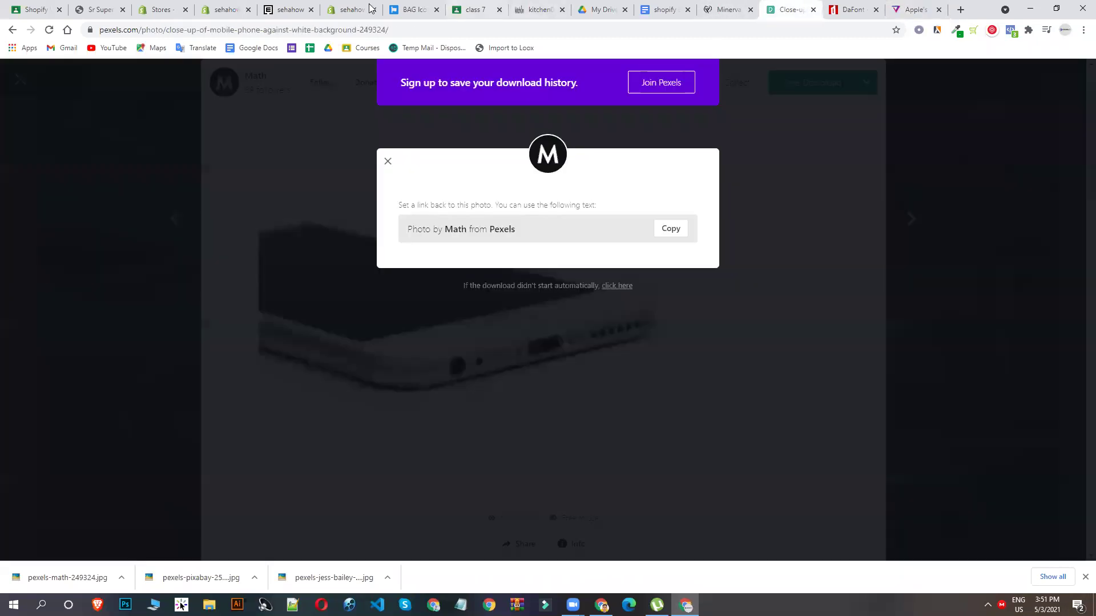
left_click(285, 9)
left_click(225, 9)
key("ctrl+v")
scroll(457, 327, "up", 5)
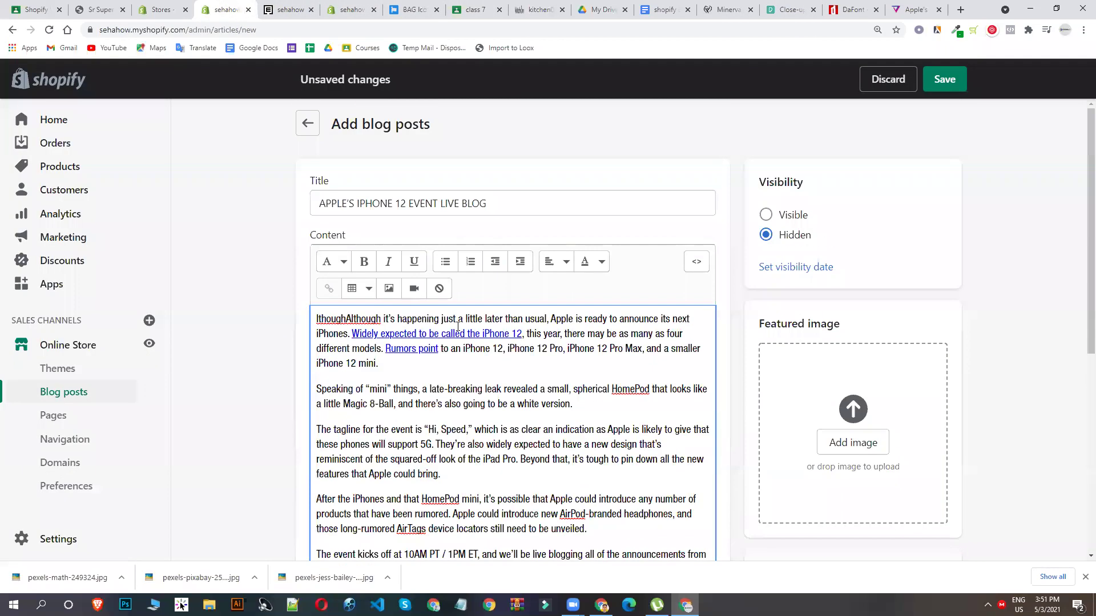
Step: Download the close-up photo of the phone on a white background from Pexels and return to the MOBILE search results
left_click(849, 443)
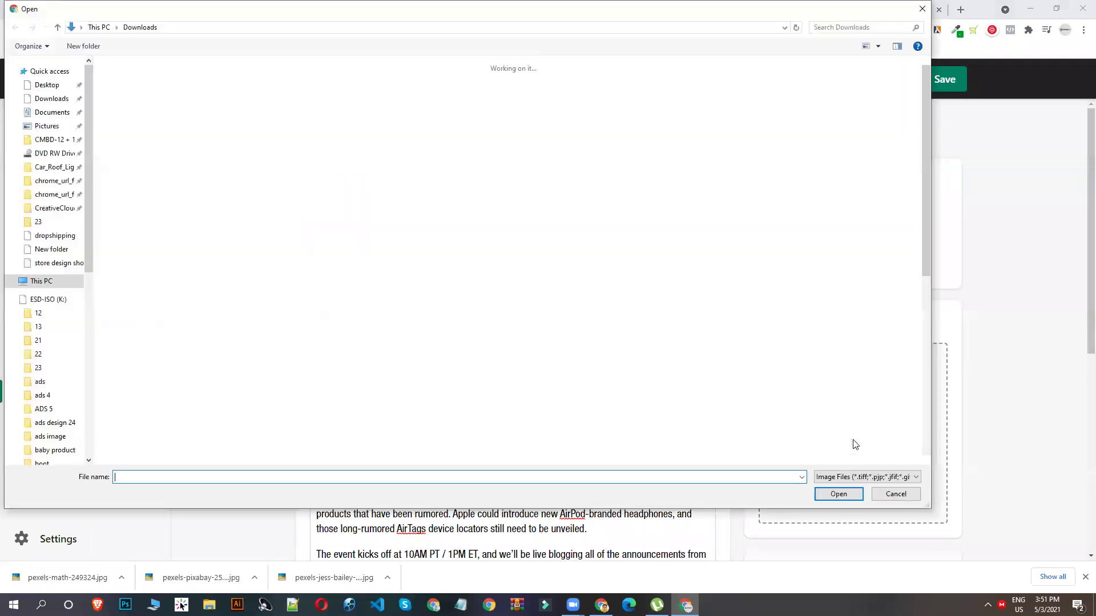
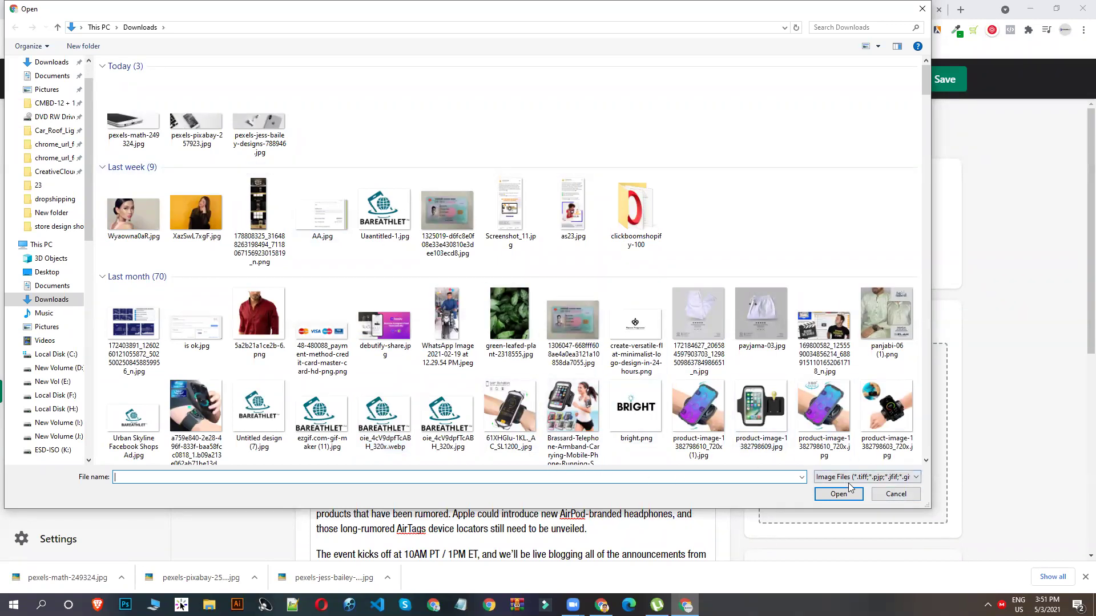
left_click(915, 497)
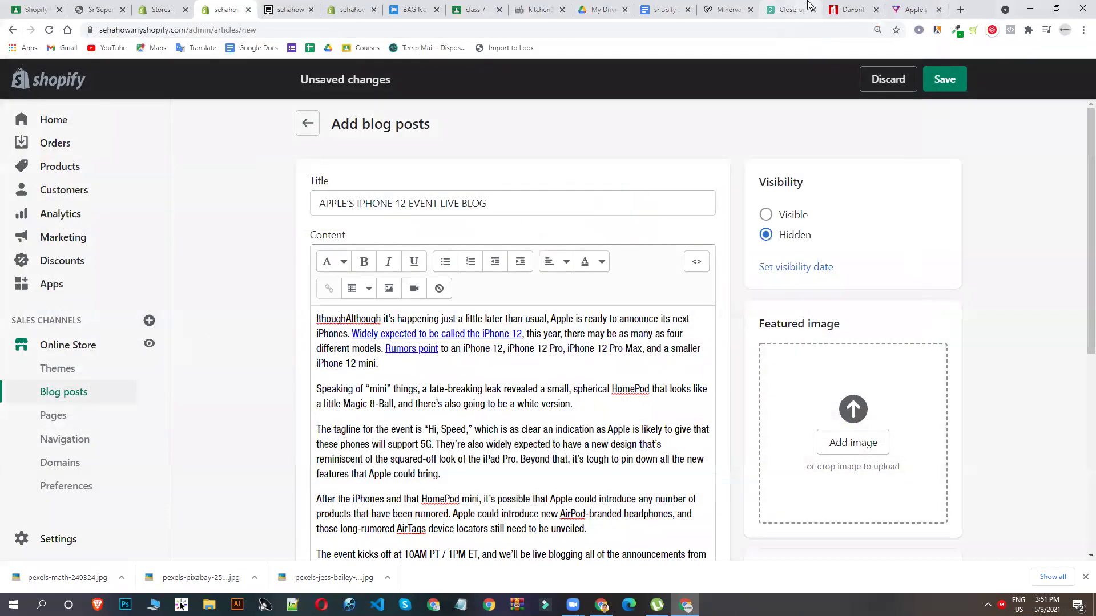
left_click(791, 9)
left_click(891, 246)
left_click(795, 93)
left_click(911, 114)
left_click(969, 289)
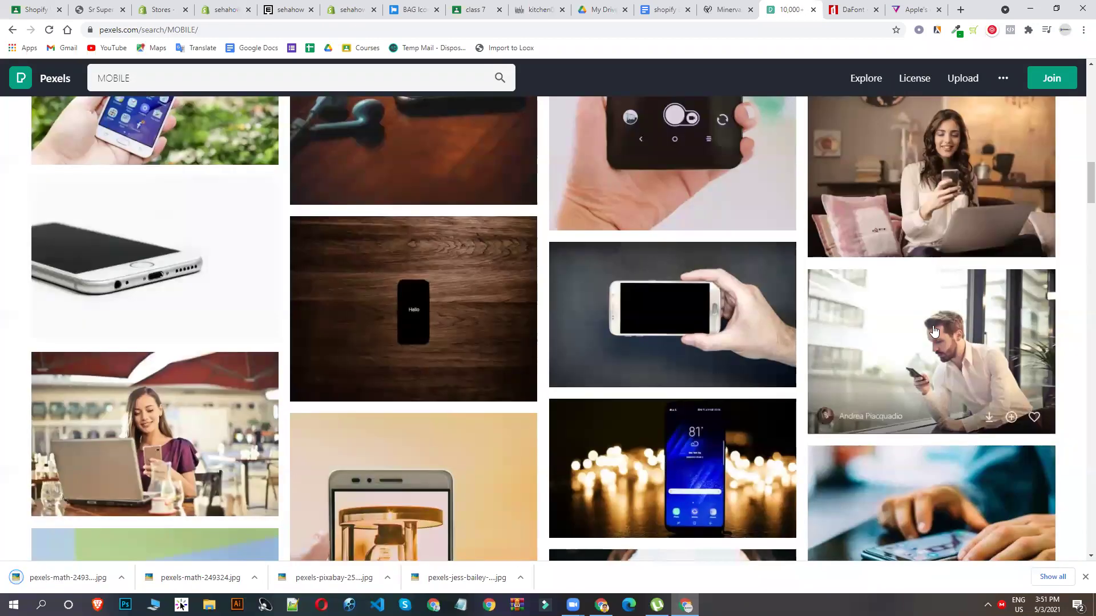
Step: Download the photo of the silver iPhone X with AirPods from the Pexels MOBILE search results
scroll(367, 386, "up", 3)
scroll(367, 386, "up", 5)
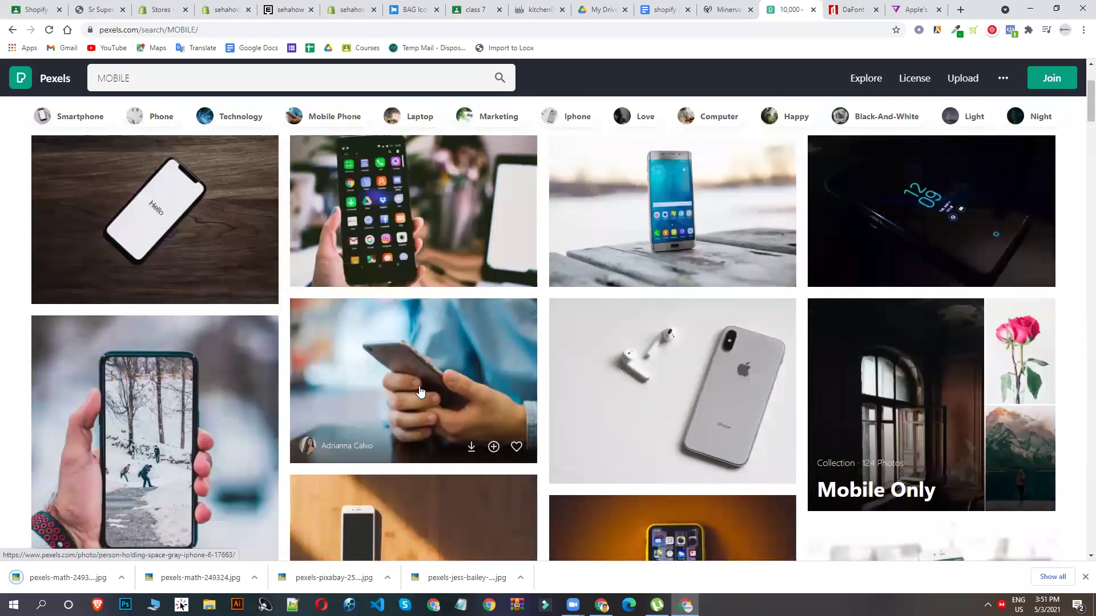
left_click(624, 397)
left_click(797, 91)
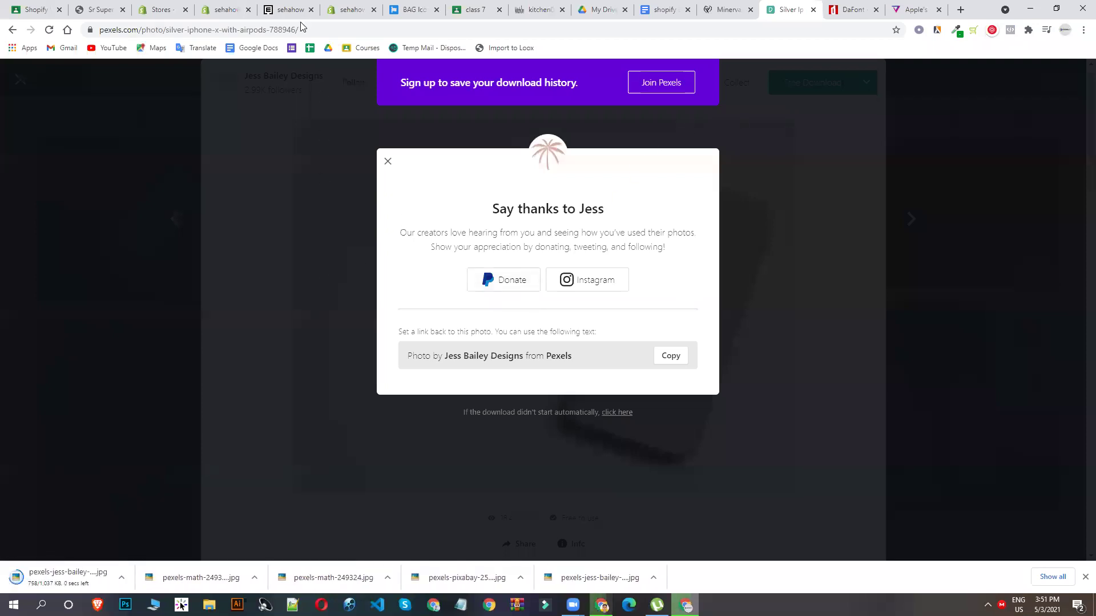
Step: Upload the downloaded silver iPhone photo as the blog post's featured image and save the post
left_click(225, 10)
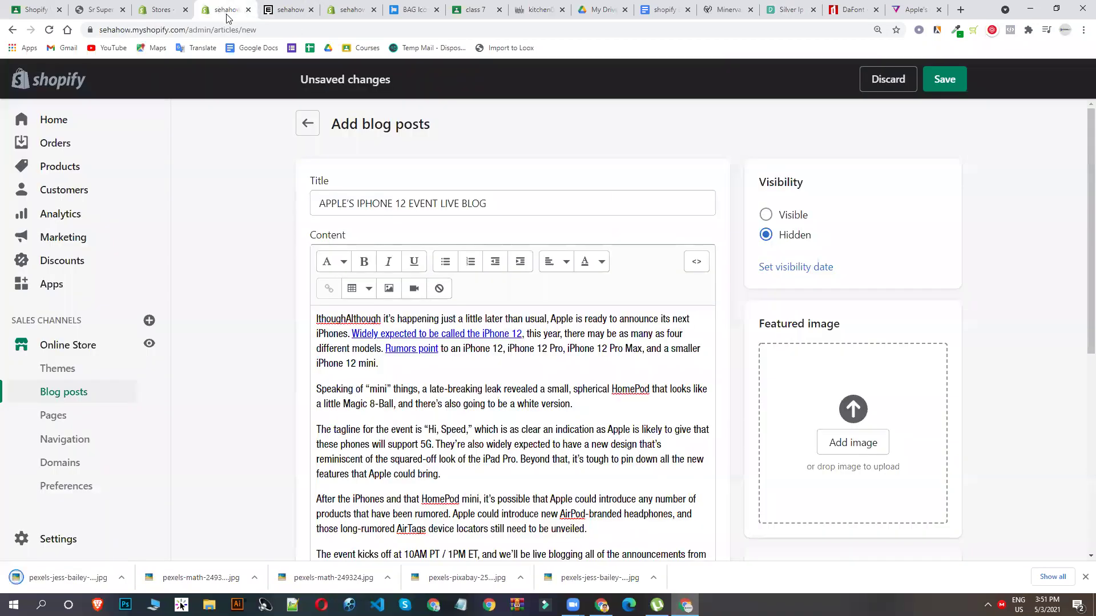
left_click(825, 449)
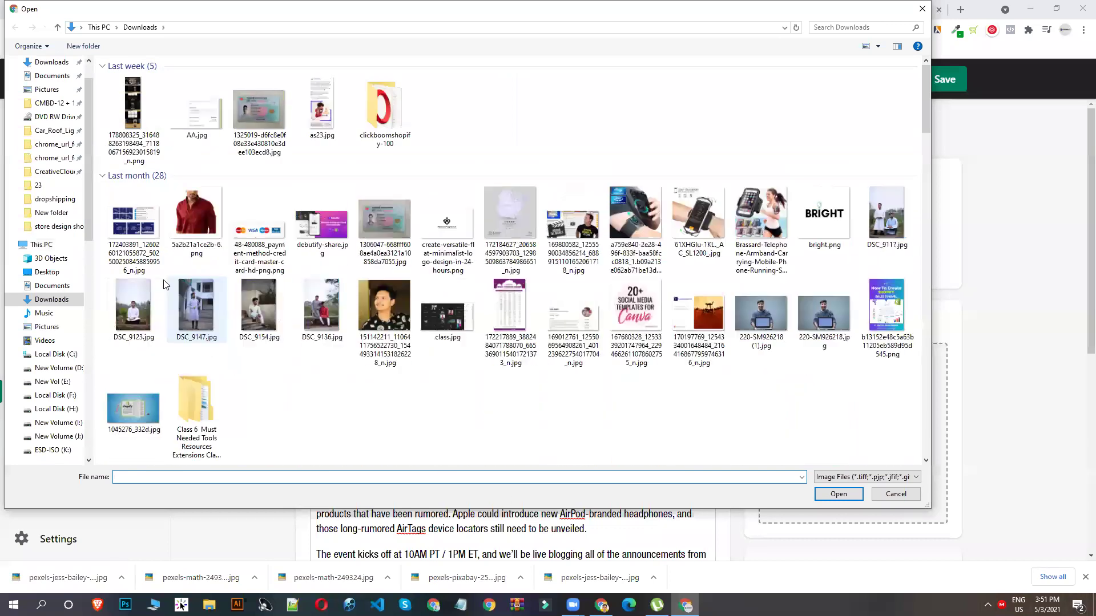
double_click(144, 120)
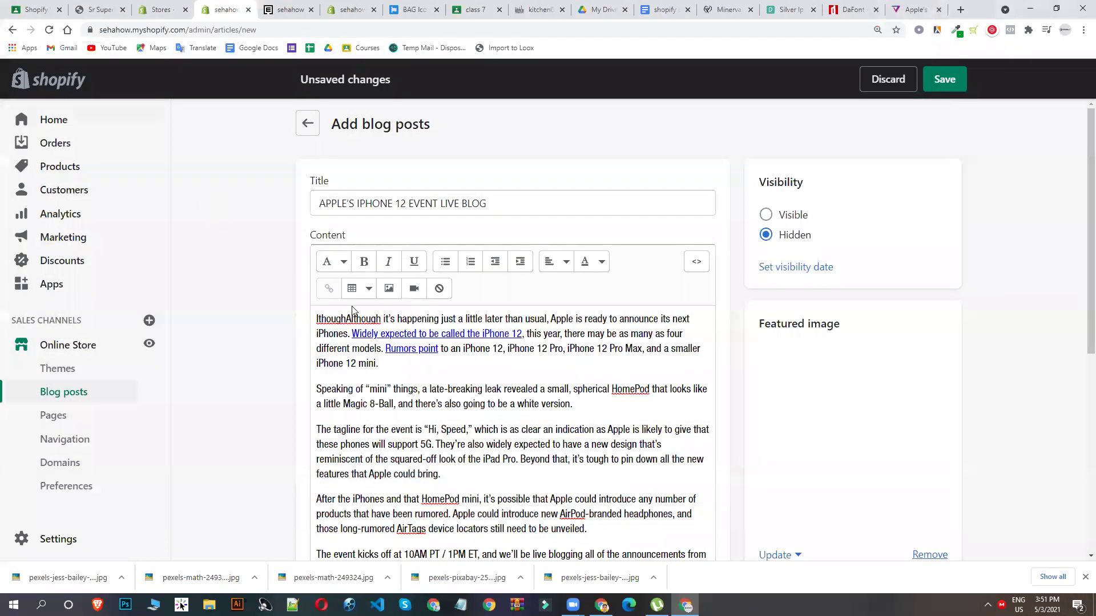
scroll(479, 358, "down", 5)
left_click(931, 79)
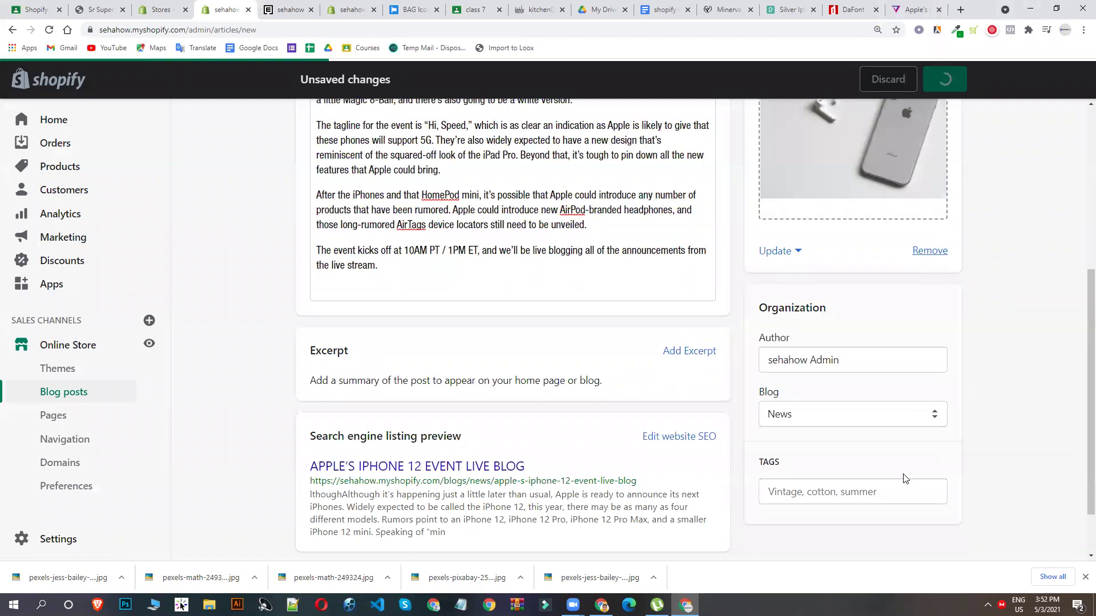
left_click(867, 491)
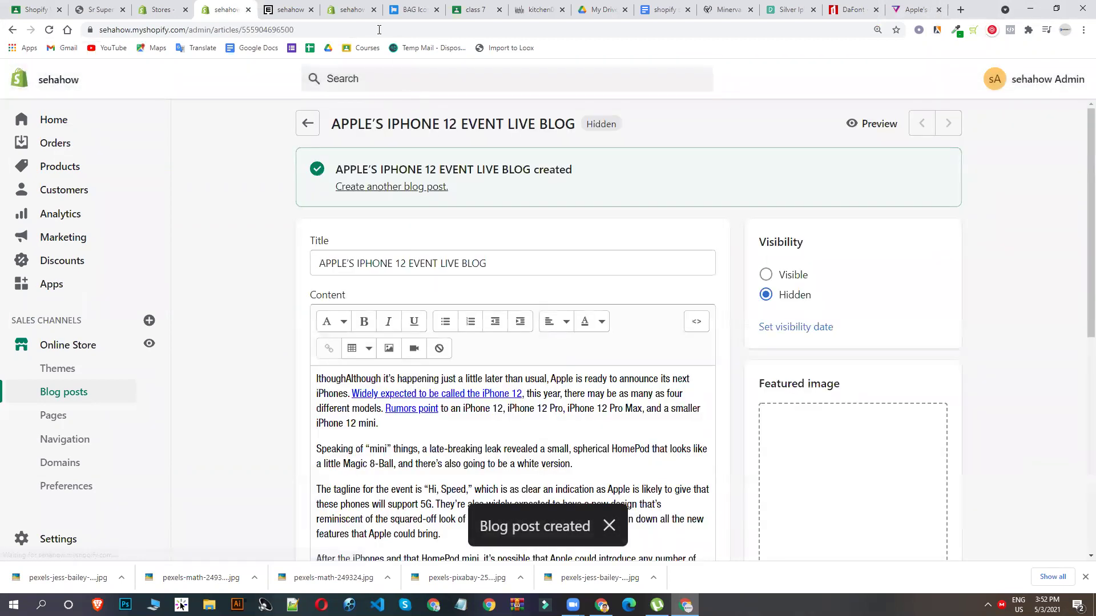
Step: Examine the News section's settings and its blog selection in the theme editor for the home page
left_click(350, 10)
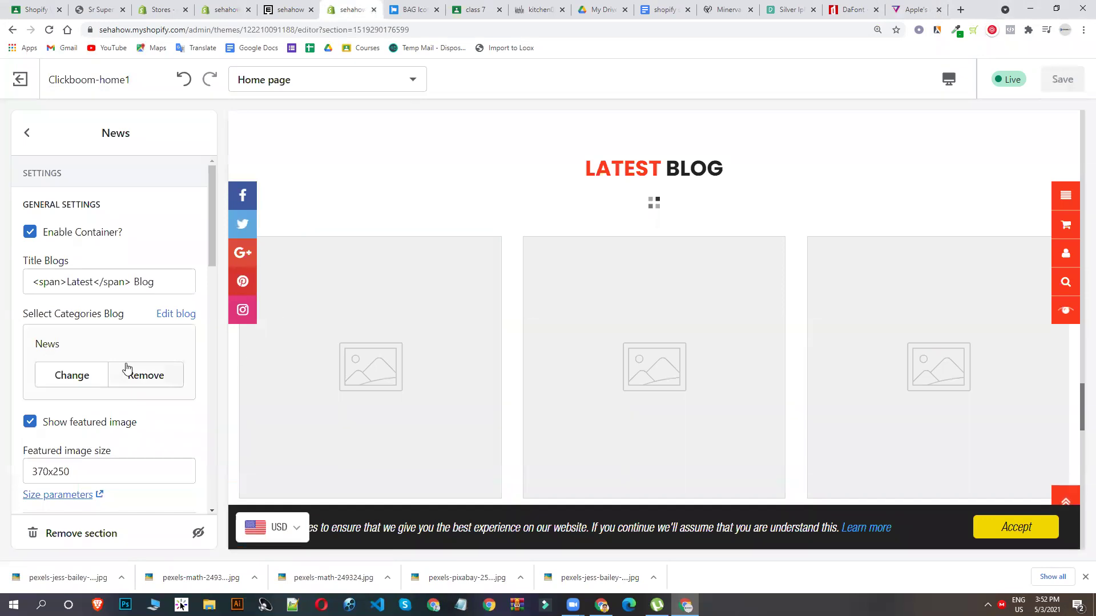
scroll(126, 368, "down", 3)
left_click(64, 233)
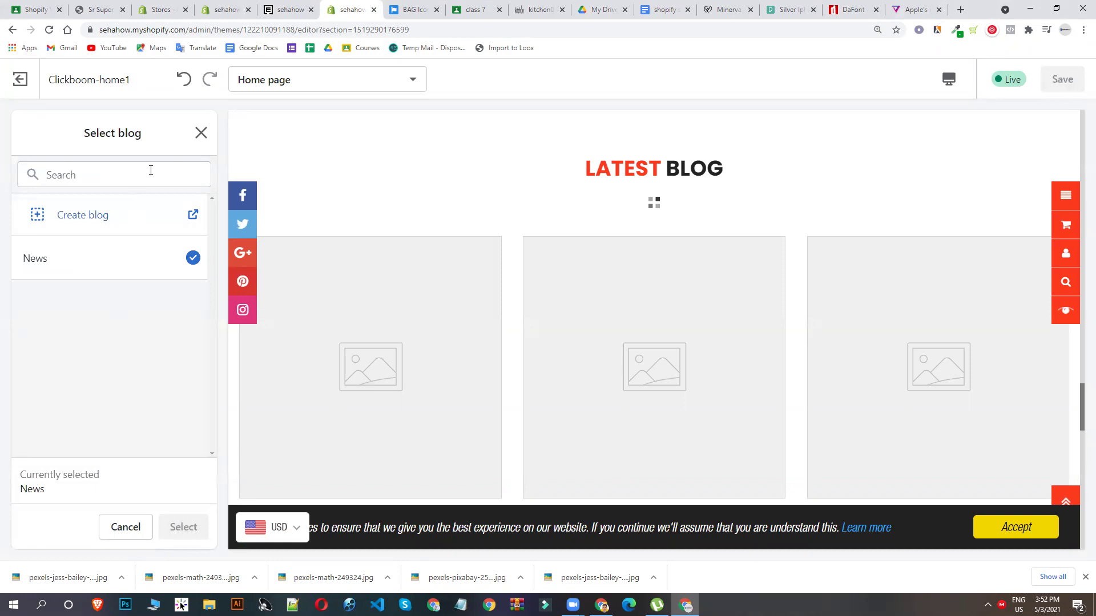
left_click(199, 135)
scroll(153, 319, "down", 3)
scroll(153, 321, "up", 4)
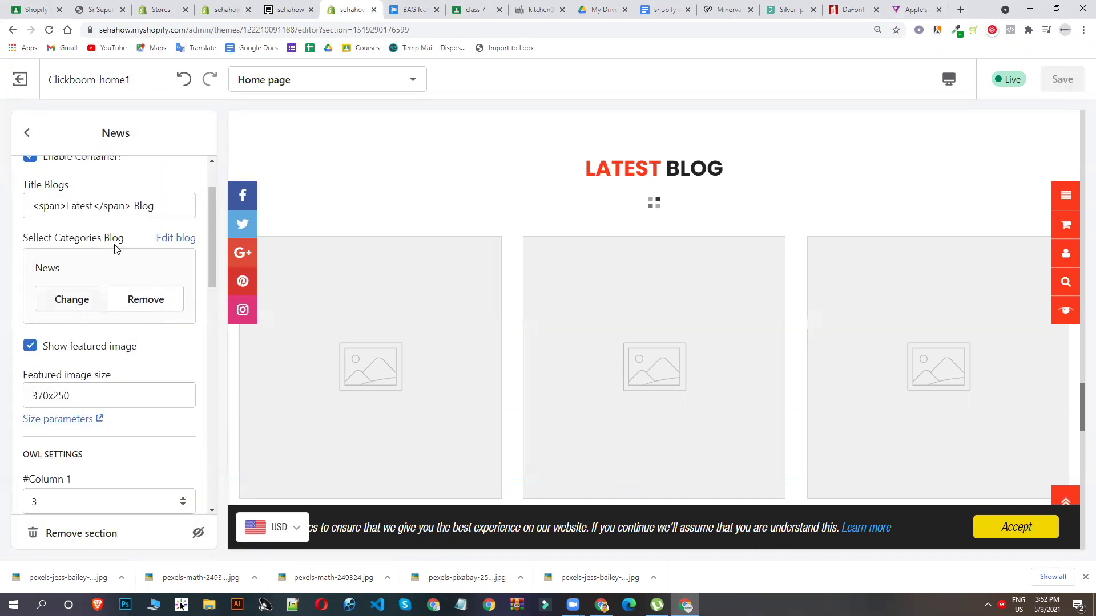
scroll(137, 274, "down", 6)
scroll(144, 285, "down", 6)
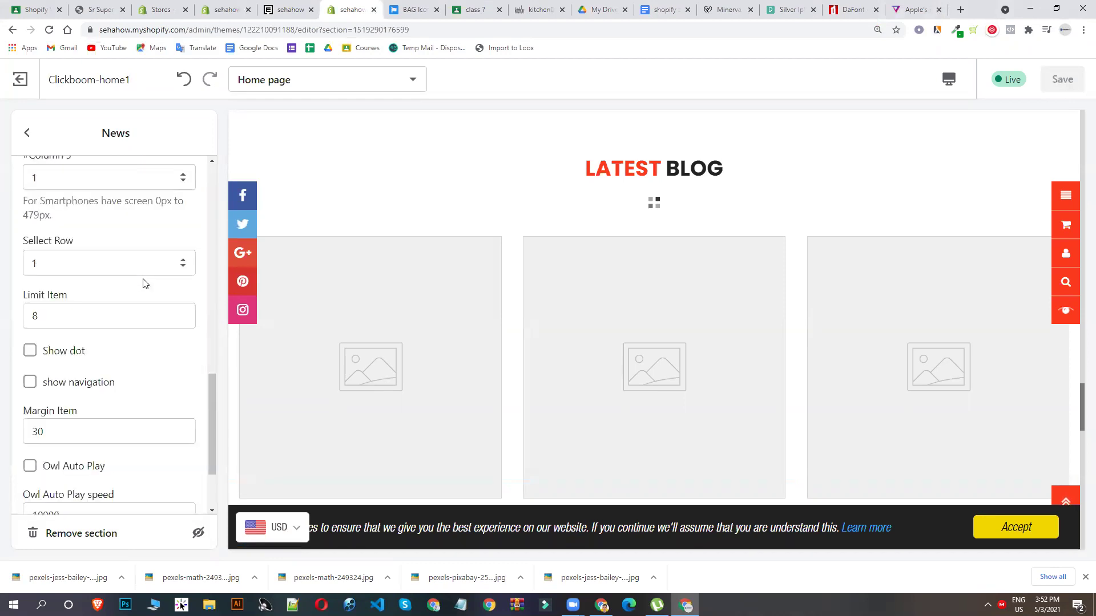
scroll(146, 312, "up", 12)
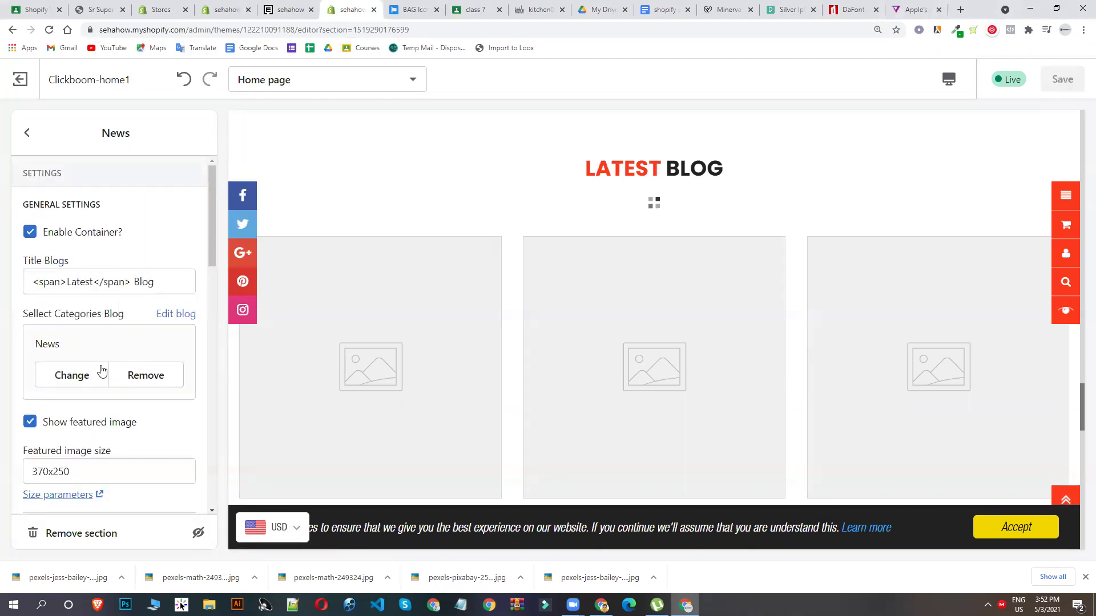
left_click(68, 378)
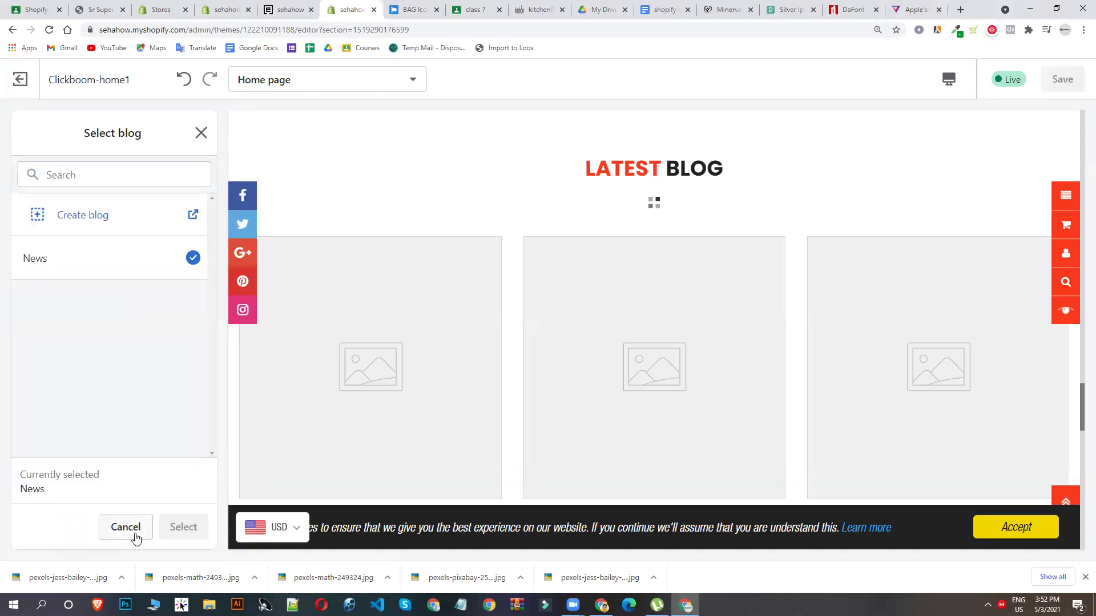
left_click(201, 132)
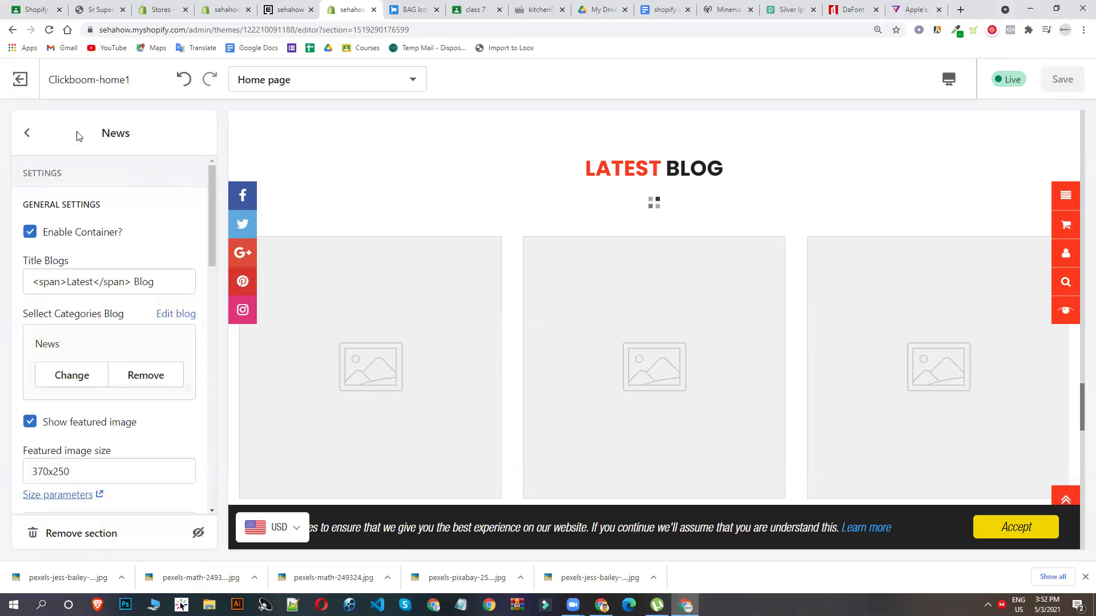
Step: Reload the theme editor and check the Latest Blog section in the home page preview
left_click(50, 30)
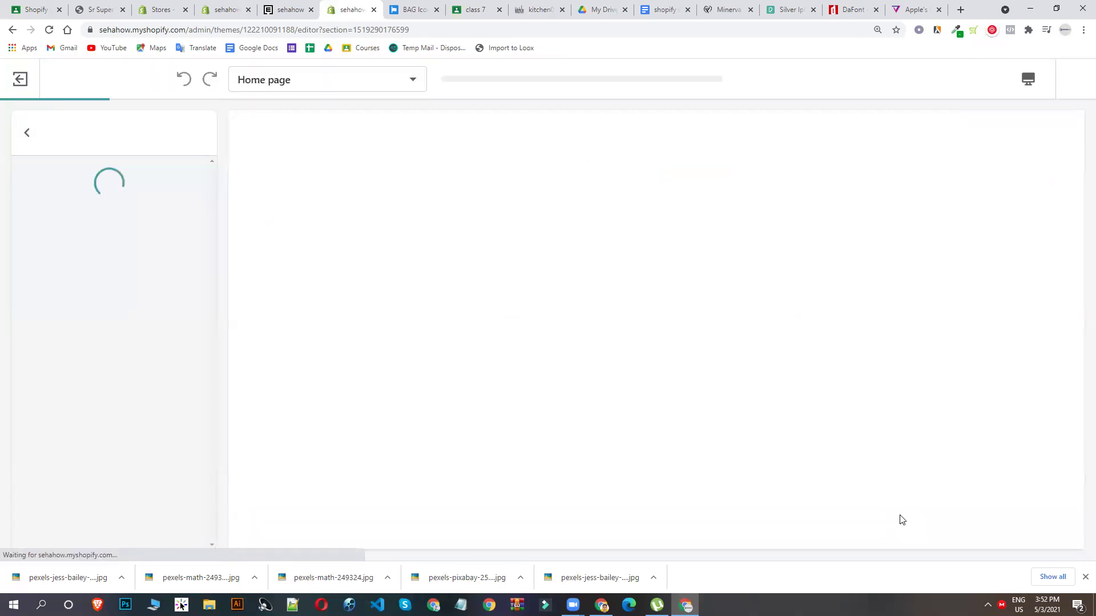
scroll(576, 263, "up", 8)
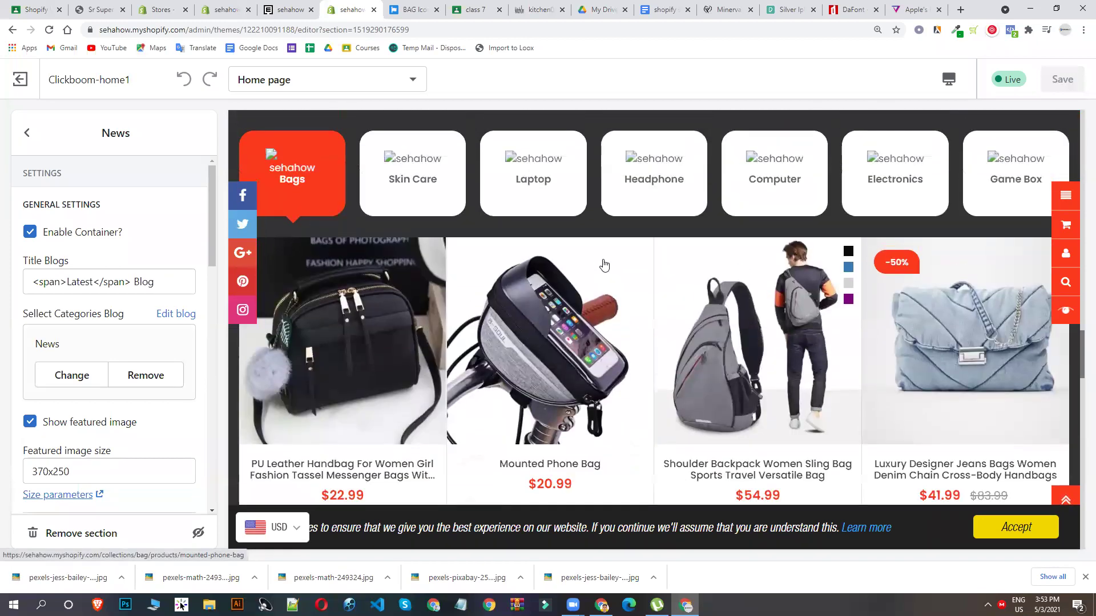
scroll(600, 266, "down", 10)
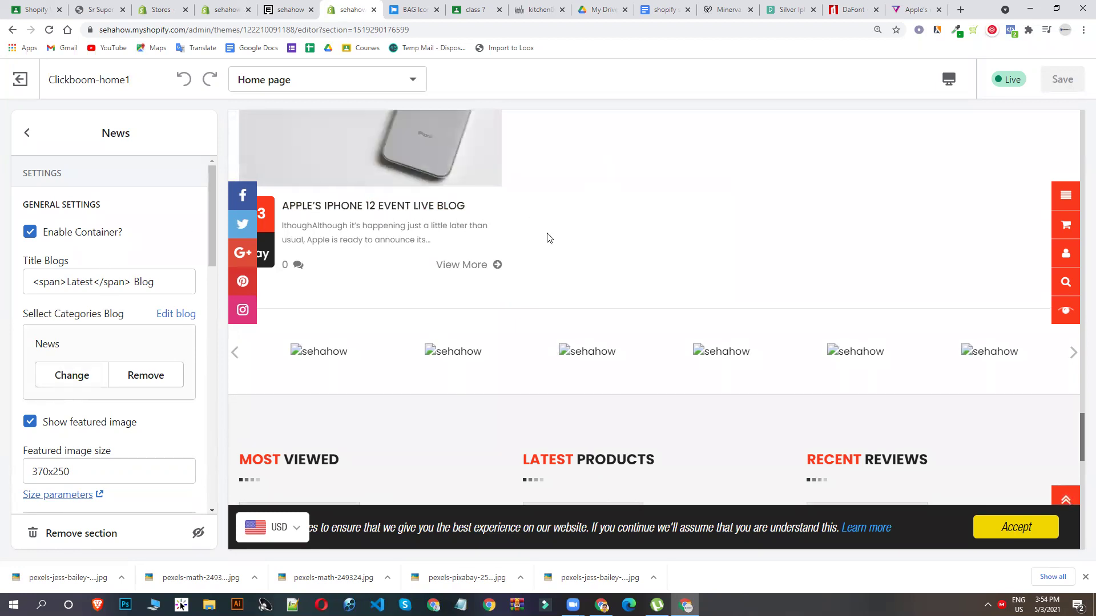
Step: Inspect the iPhone 12 post's image, title and excerpt in the Latest Blog preview of the home page
scroll(355, 322, "up", 4)
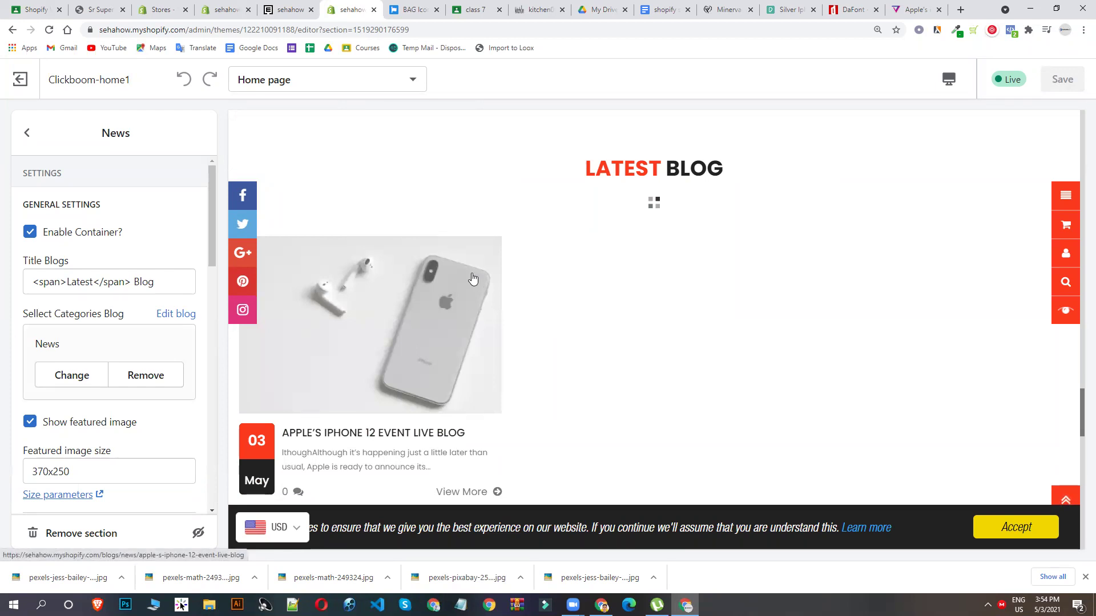
scroll(452, 291, "down", 1)
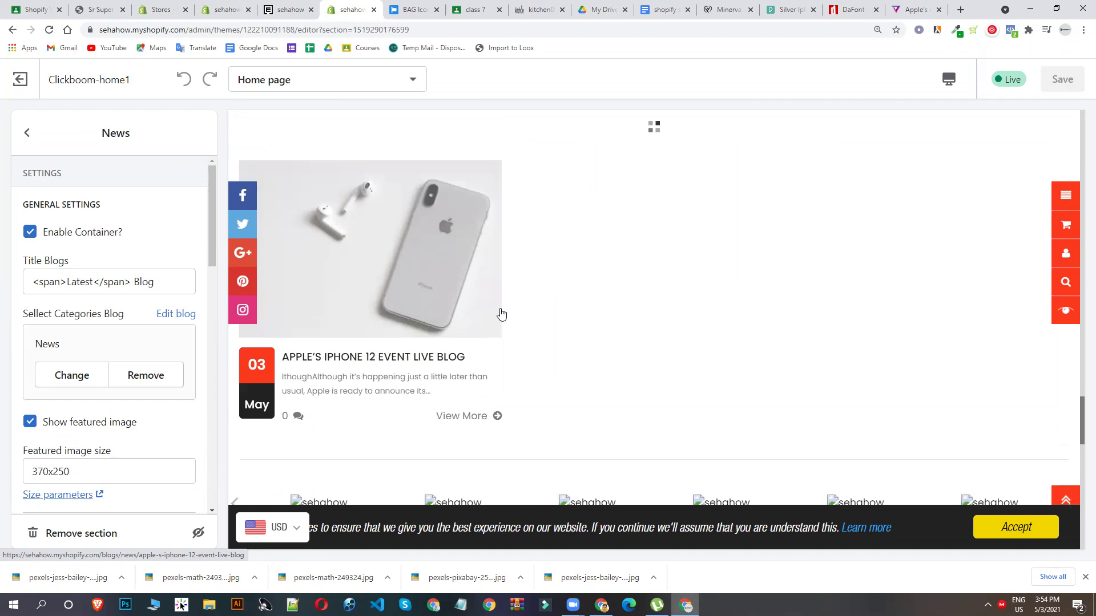
scroll(847, 225, "up", 4)
scroll(604, 238, "down", 6)
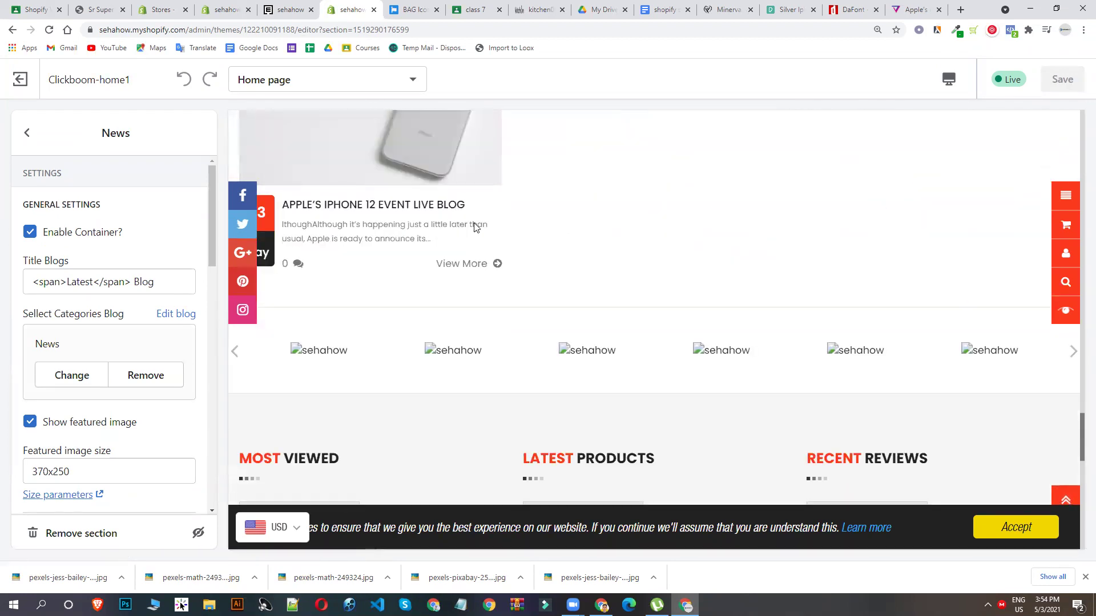
scroll(836, 228, "up", 5)
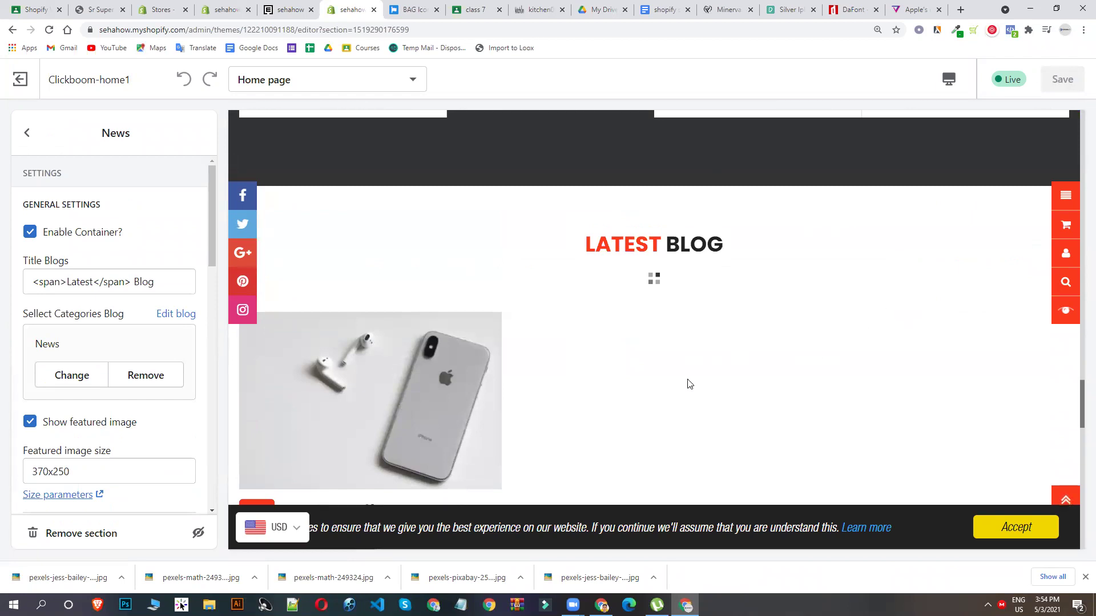
Step: Set Column 1 and Column 2 of the News section's owl settings to 5 and return to the section list
scroll(105, 362, "down", 4)
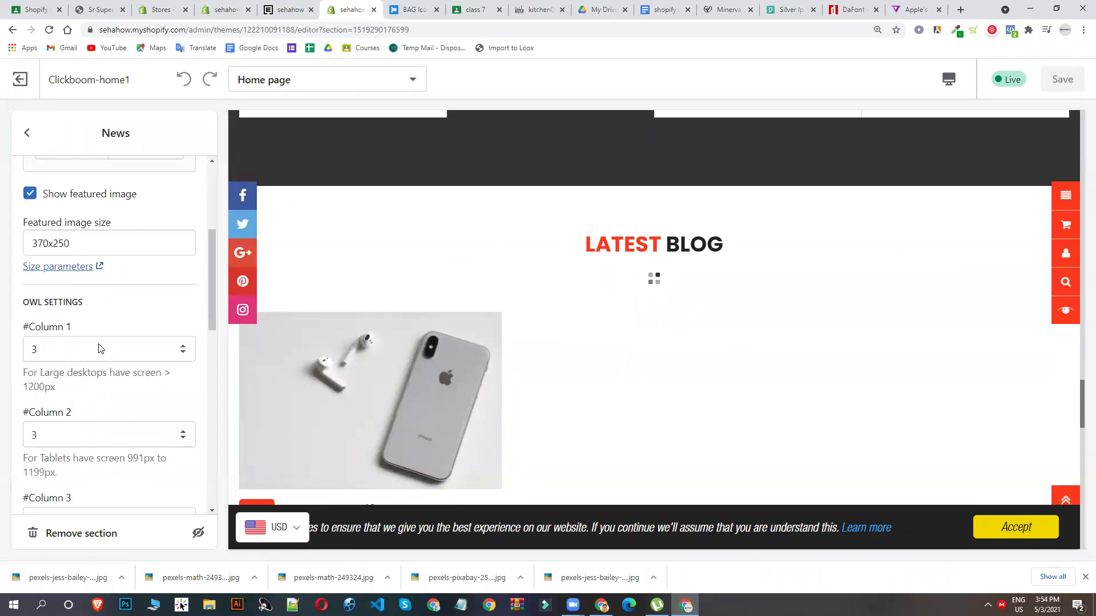
left_click(100, 349)
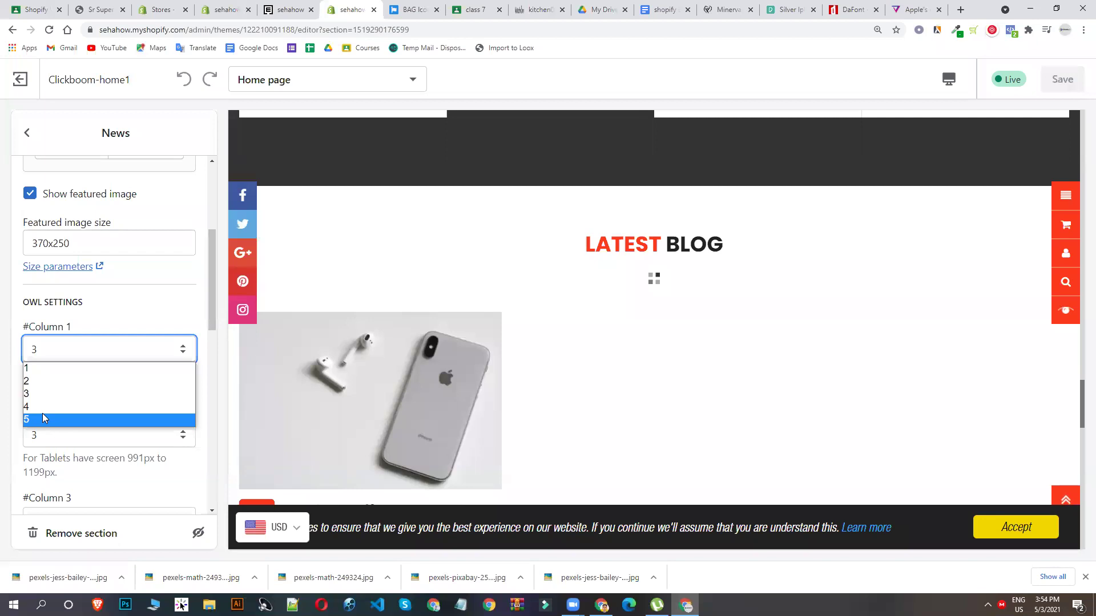
left_click(205, 277)
scroll(531, 404, "down", 3)
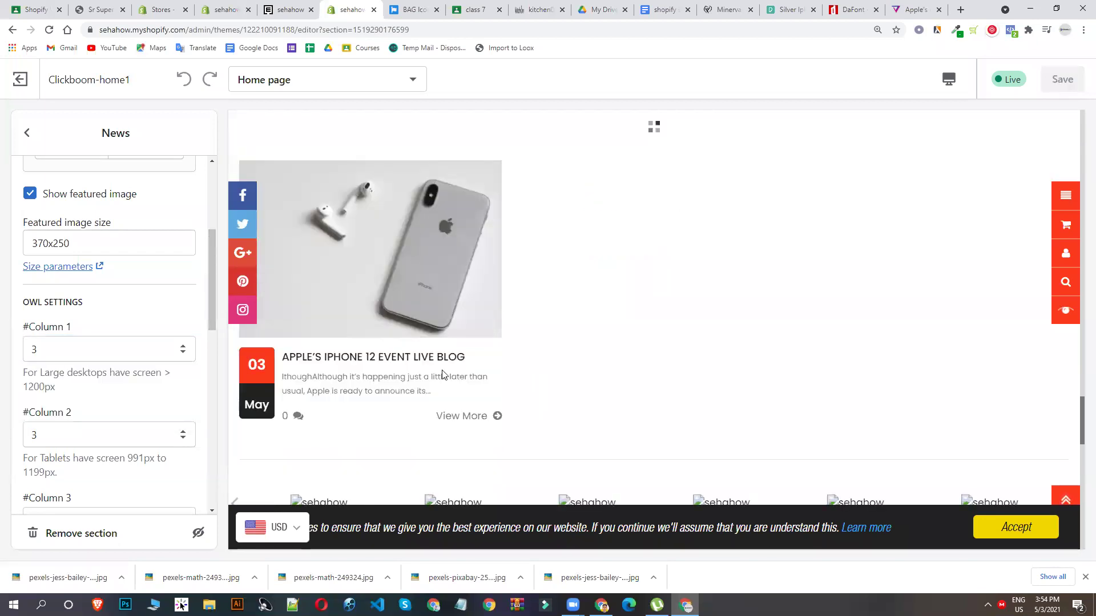
left_click(78, 350)
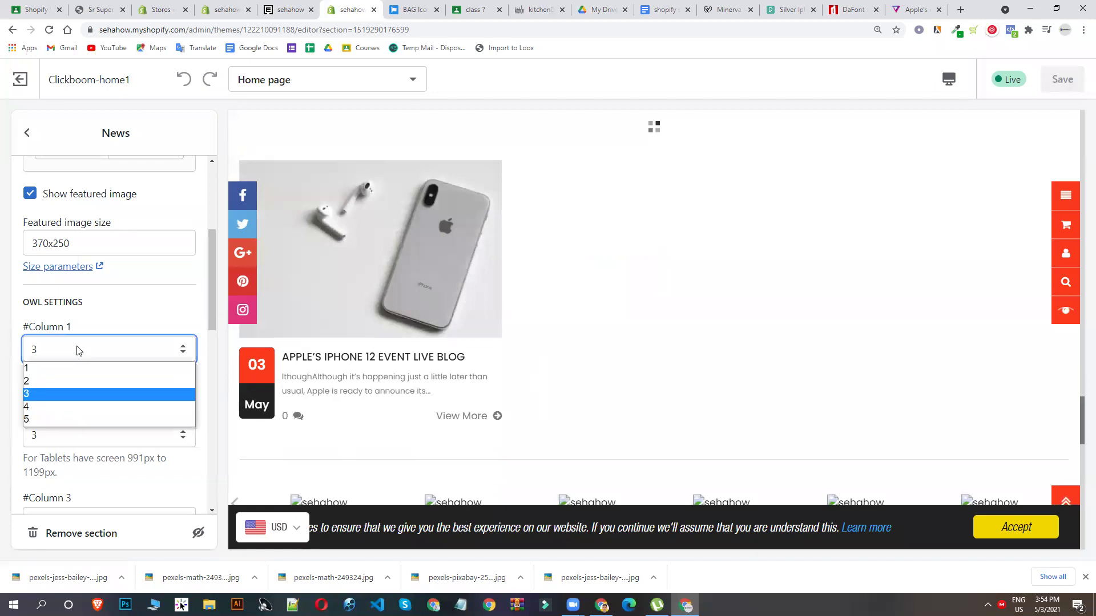
left_click(59, 420)
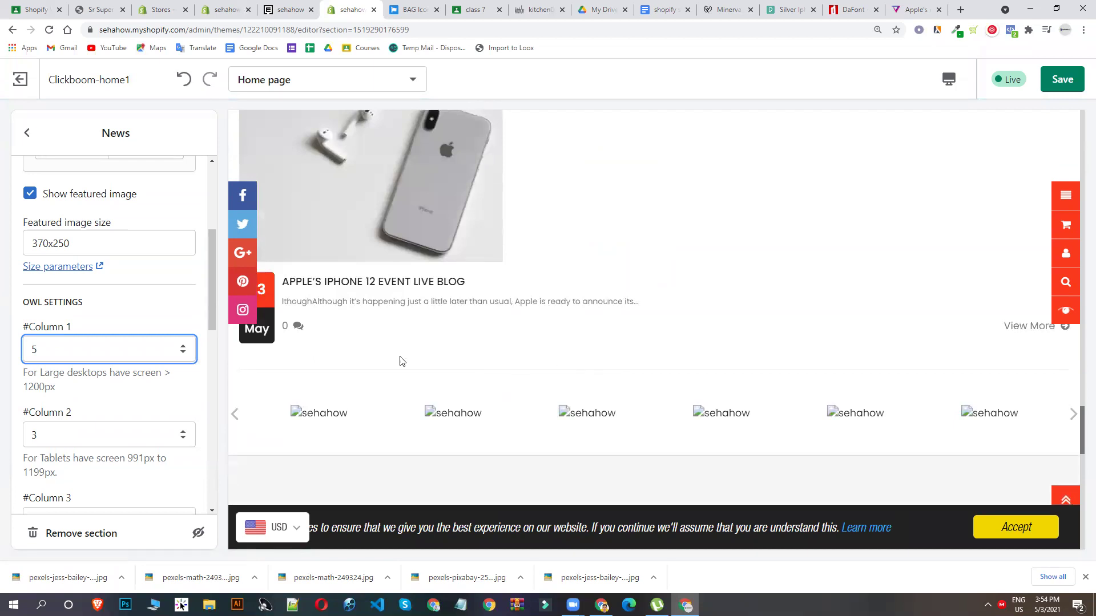
left_click(93, 434)
left_click(54, 507)
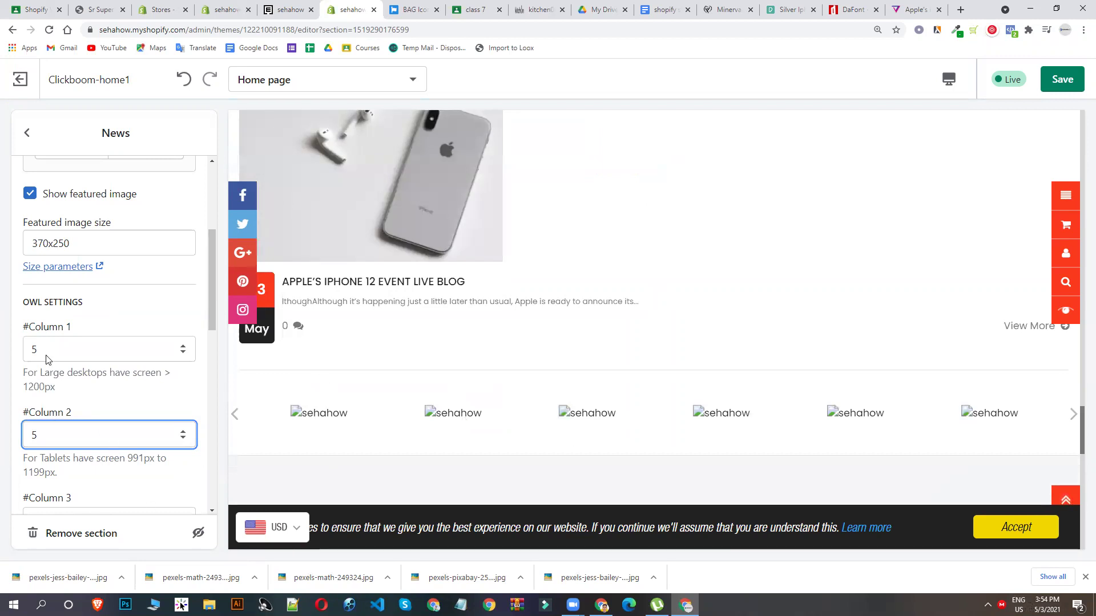
scroll(115, 374, "down", 4)
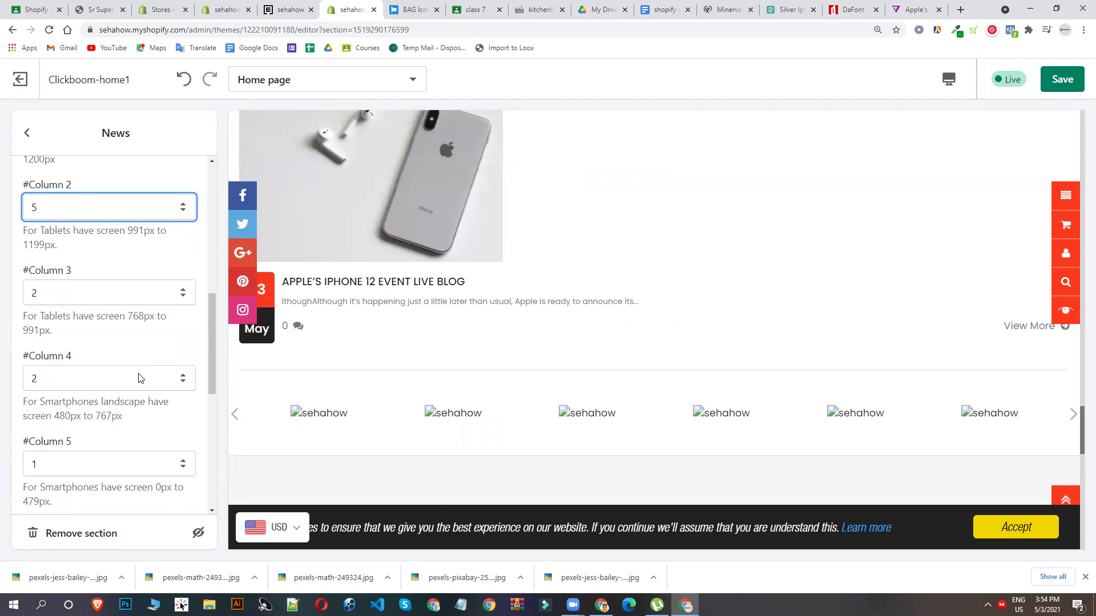
scroll(114, 320, "up", 8)
left_click(29, 135)
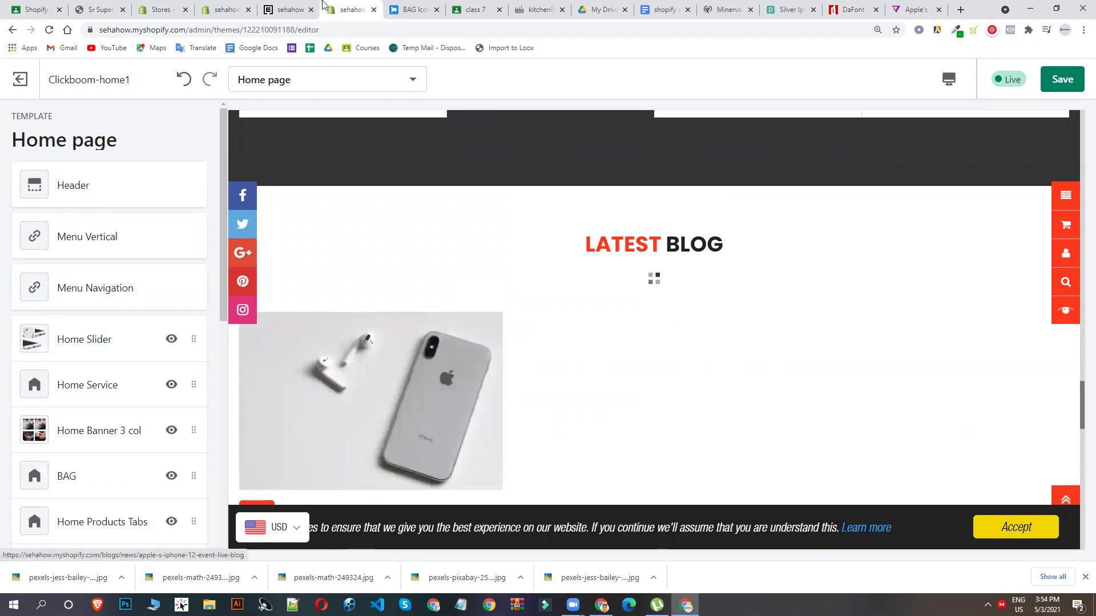
Step: Switch to the store admin and start a new blog post with its title ready for entry
key("ctrl+shift+Tab")
key("ctrl+shift+Tab")
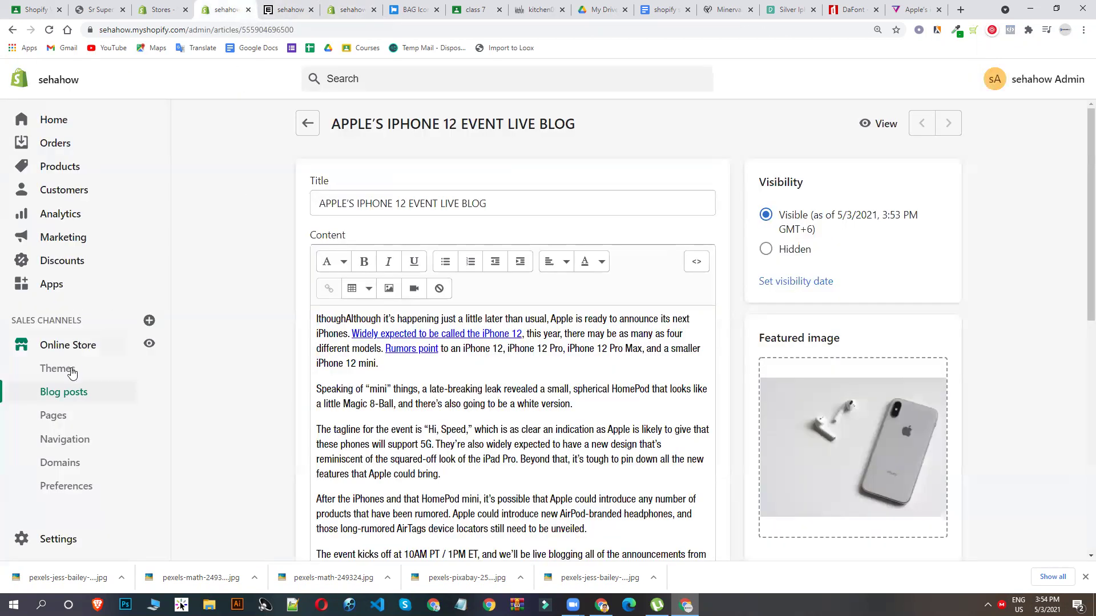
left_click(80, 396)
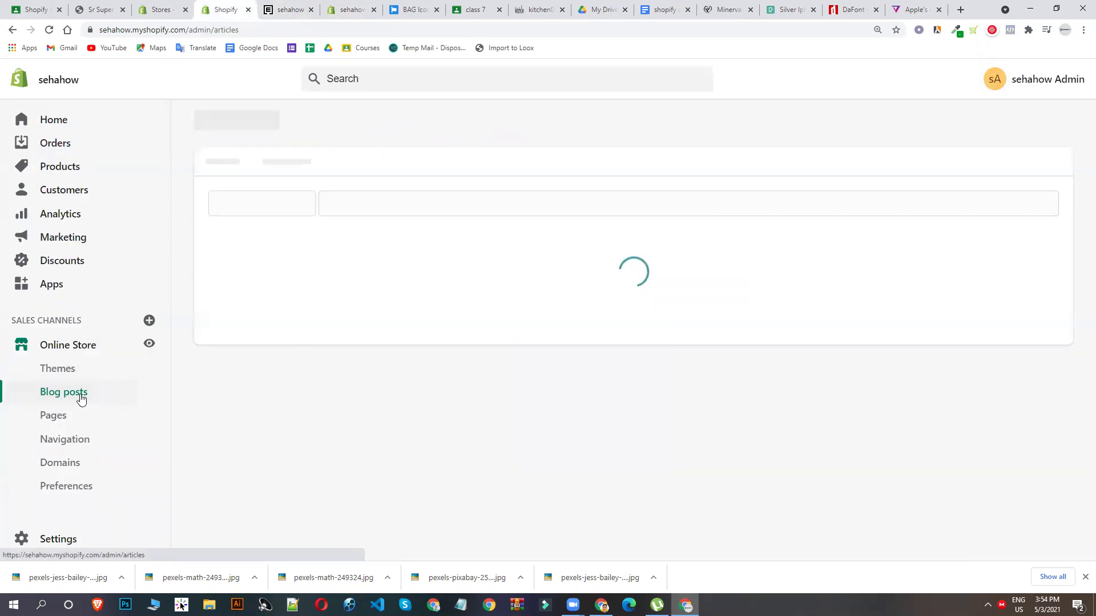
left_click(1051, 123)
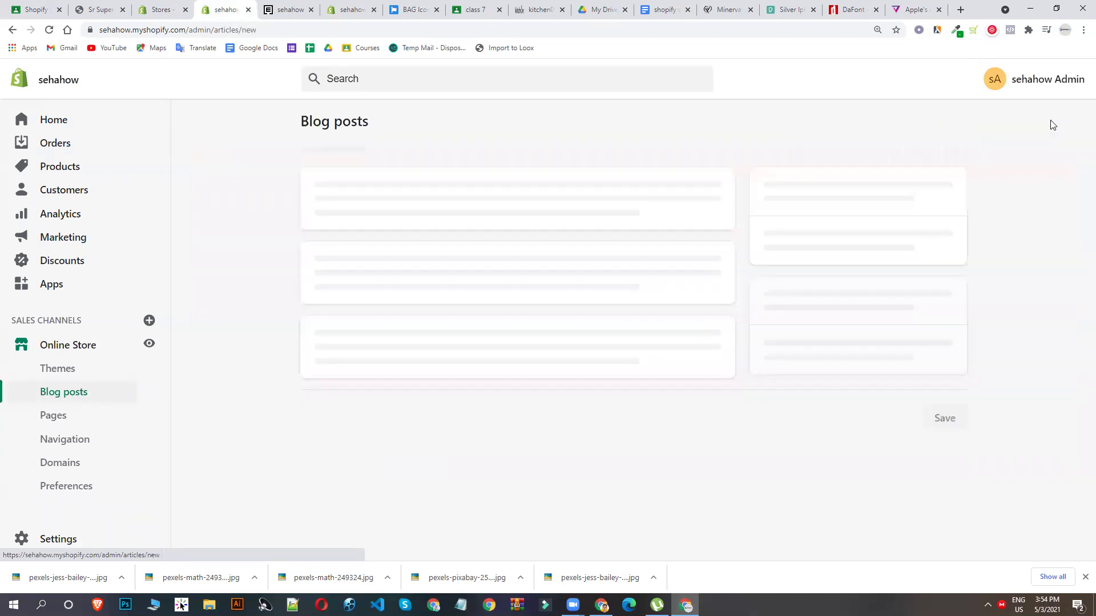
left_click(550, 193)
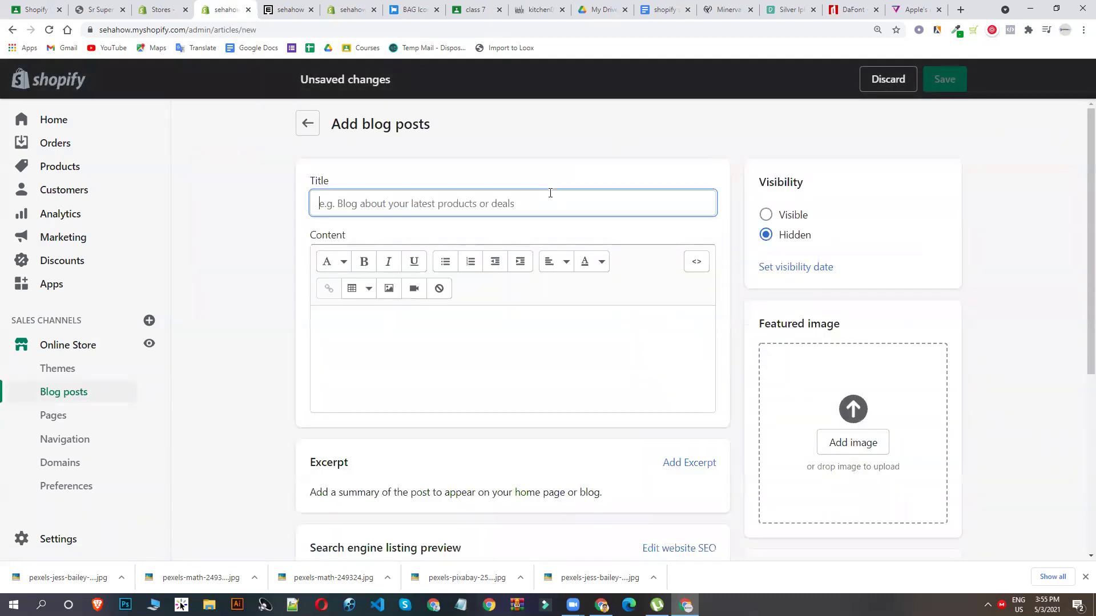
Step: Search Google for "iphone 11 bloge" and open the AIS.BLOG article "iPhone 11 Review - One month later"
left_click(913, 10)
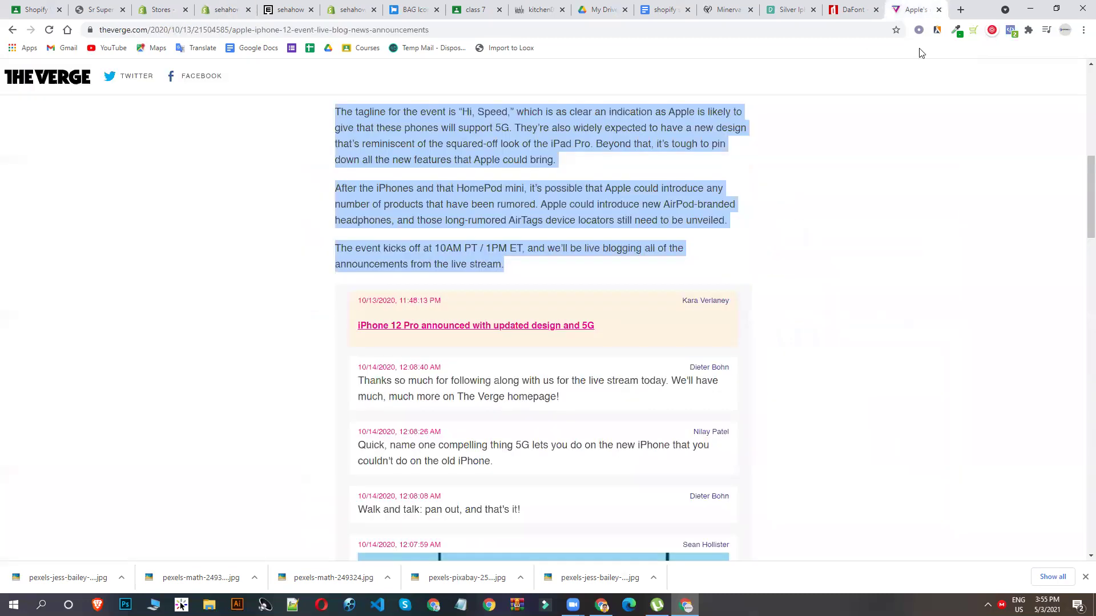
left_click(12, 30)
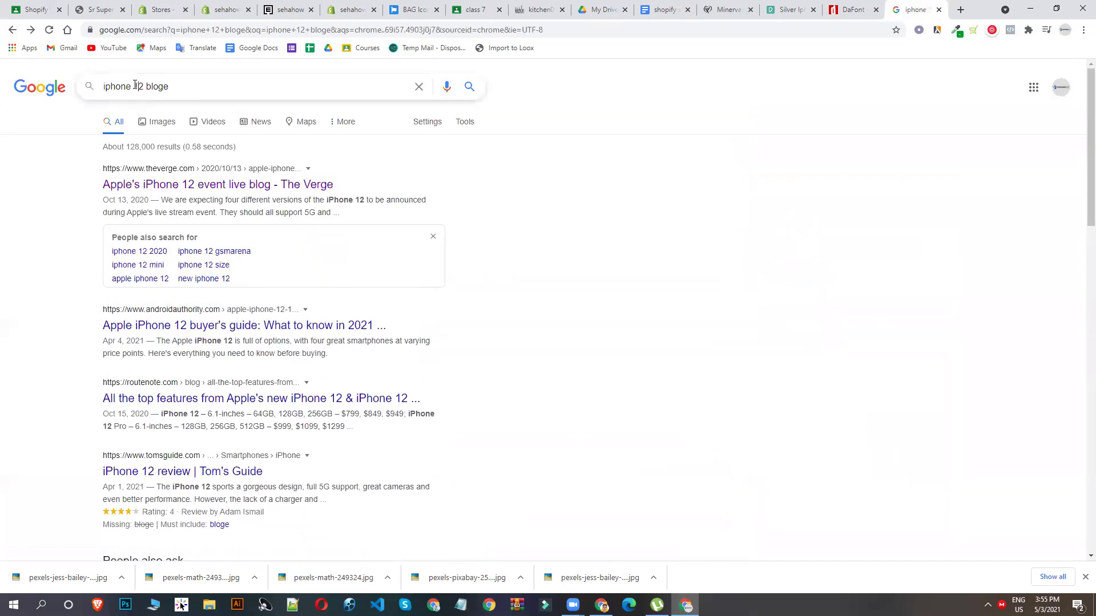
type("1")
key("Return")
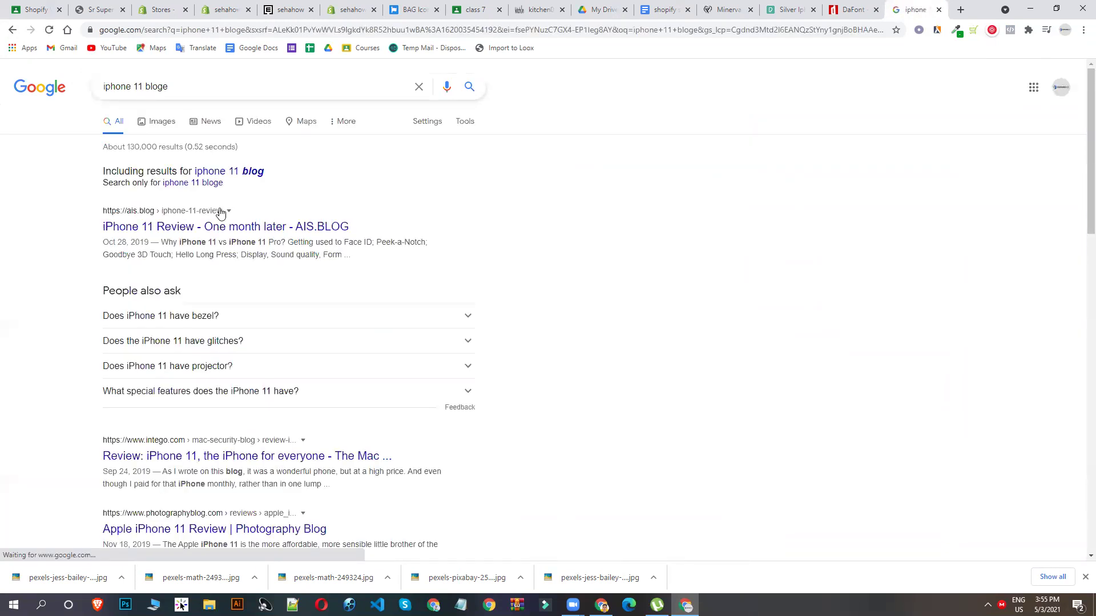
left_click(219, 229)
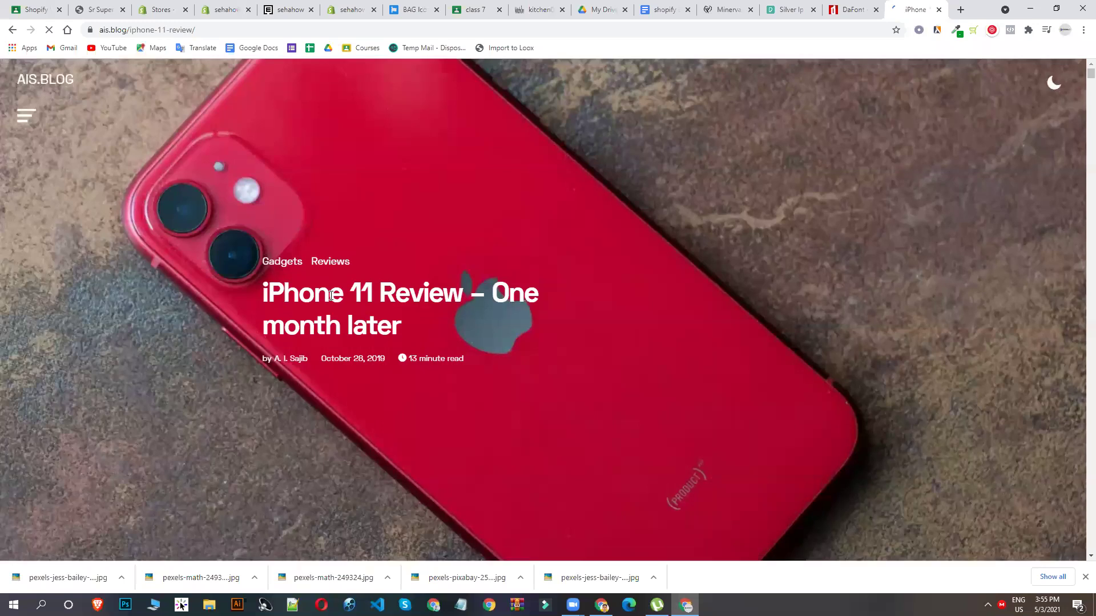
Step: Copy the article's headline "iPhone 11 Review – One month later" into the new blog post's title
triple_click(331, 296)
key("ctrl+c")
right_click(337, 295)
left_click(388, 303)
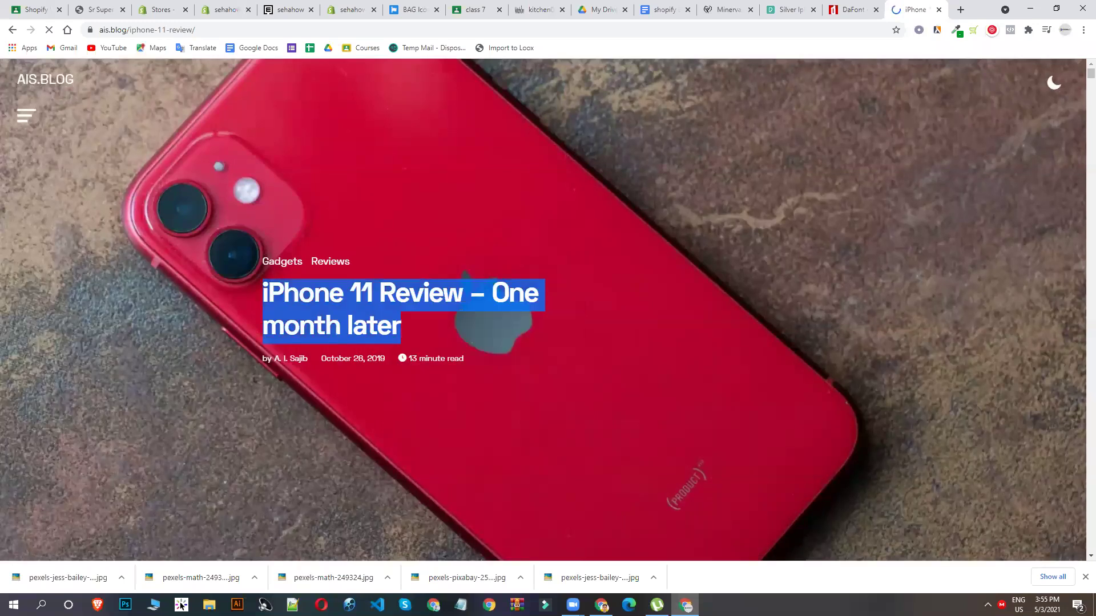
left_click(219, 7)
key("ctrl+v")
Step: Copy the article's passage from "Who should upgrade to iPhone 11?" through the quote about charging the Magic Mouse 2
left_click(396, 314)
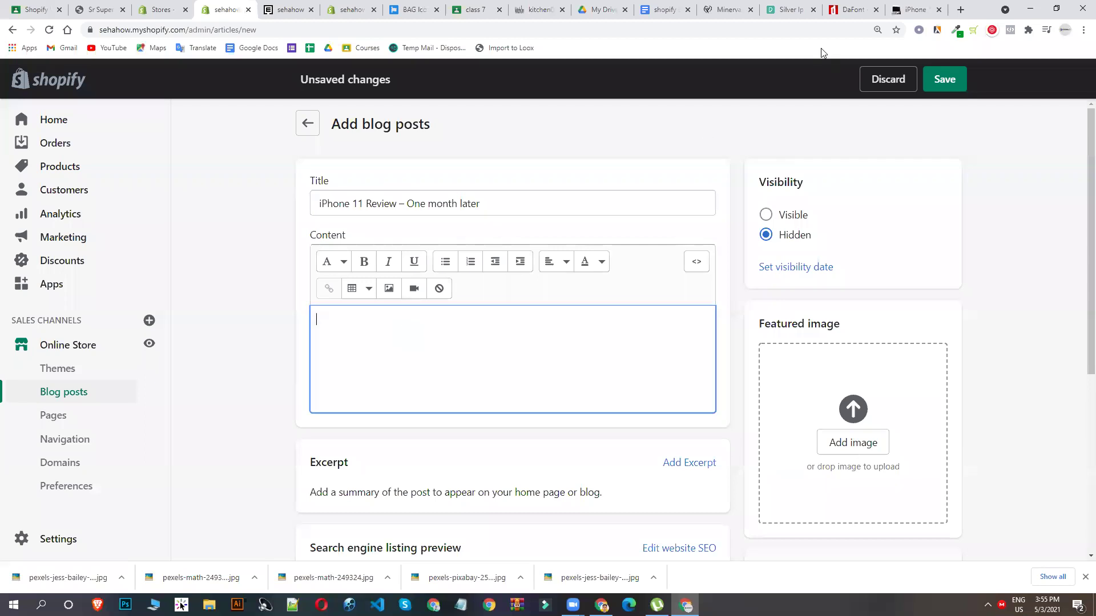
left_click(915, 9)
scroll(729, 231, "down", 1)
scroll(730, 232, "down", 8)
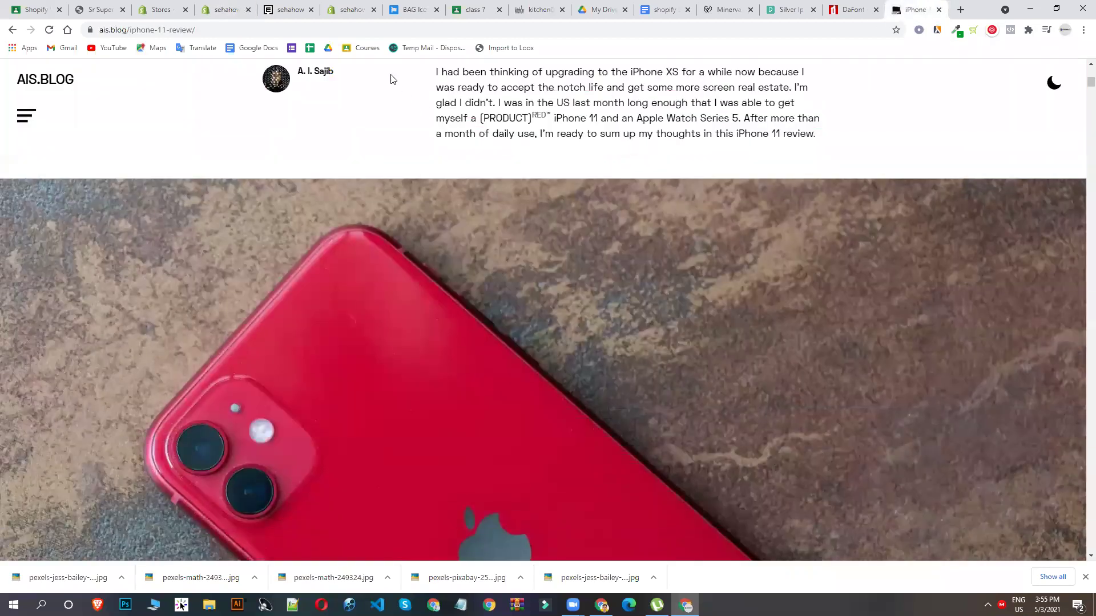
scroll(507, 160, "down", 5)
scroll(582, 210, "down", 10)
left_click_drag(427, 196, 510, 429)
right_click(524, 257)
left_click(542, 267)
Step: Paste the copied iPhone 11 review text into the new blog post's content
left_click(348, 7)
left_click(226, 10)
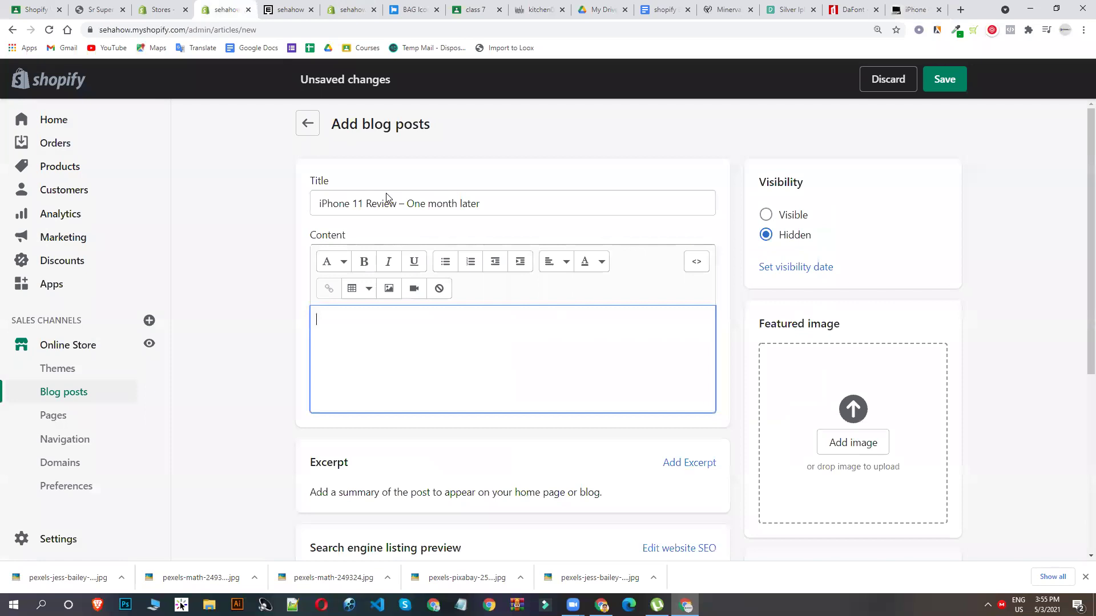
key("ctrl+v")
scroll(558, 324, "down", 6)
scroll(685, 319, "up", 4)
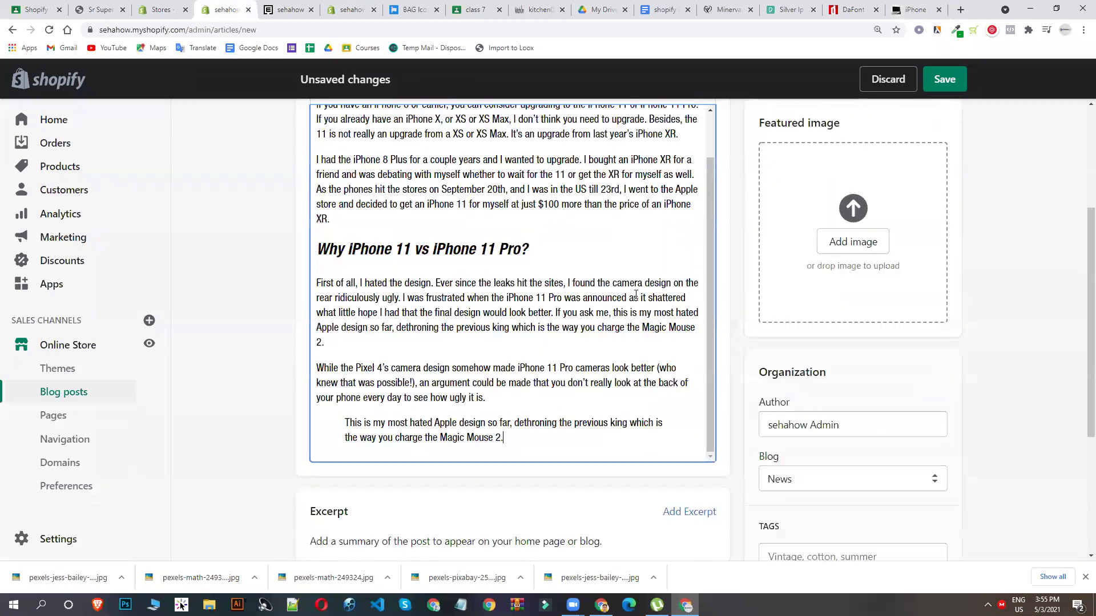
Step: Add 61XHGlu-1KL._AC_SL1200_.jpg as the post's featured image and save the post with its visibility set to Visible
left_click(839, 292)
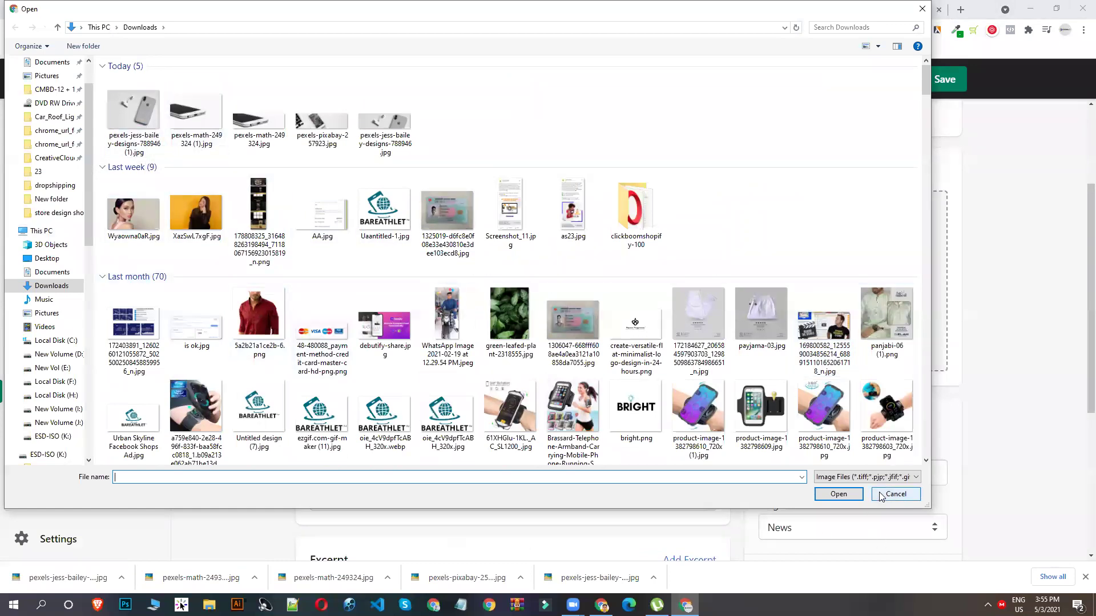
double_click(510, 406)
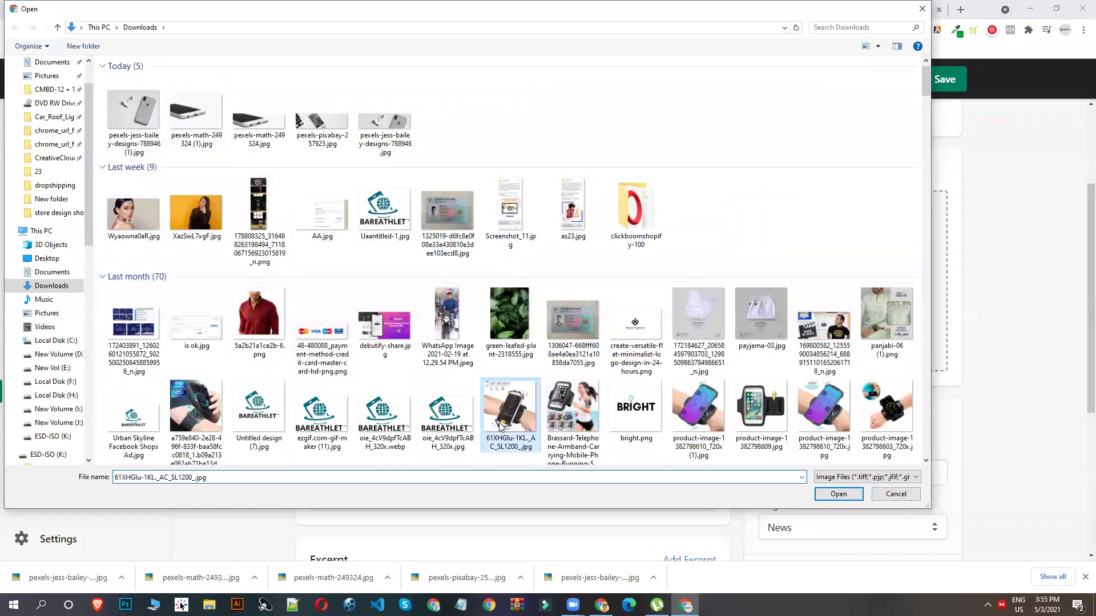
left_click(945, 79)
scroll(929, 162, "down", 5)
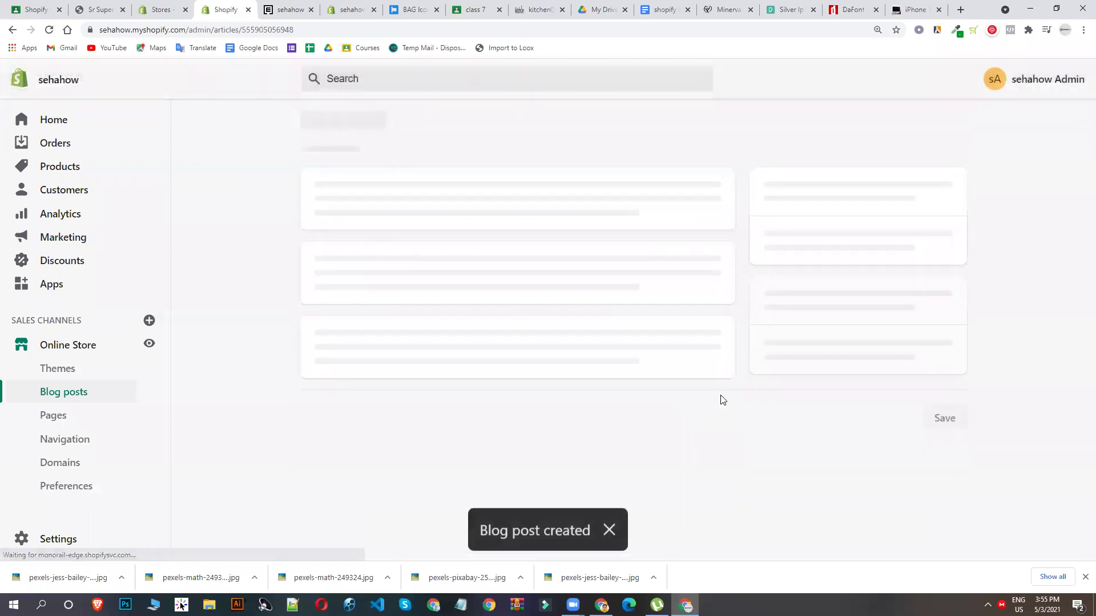
left_click(785, 277)
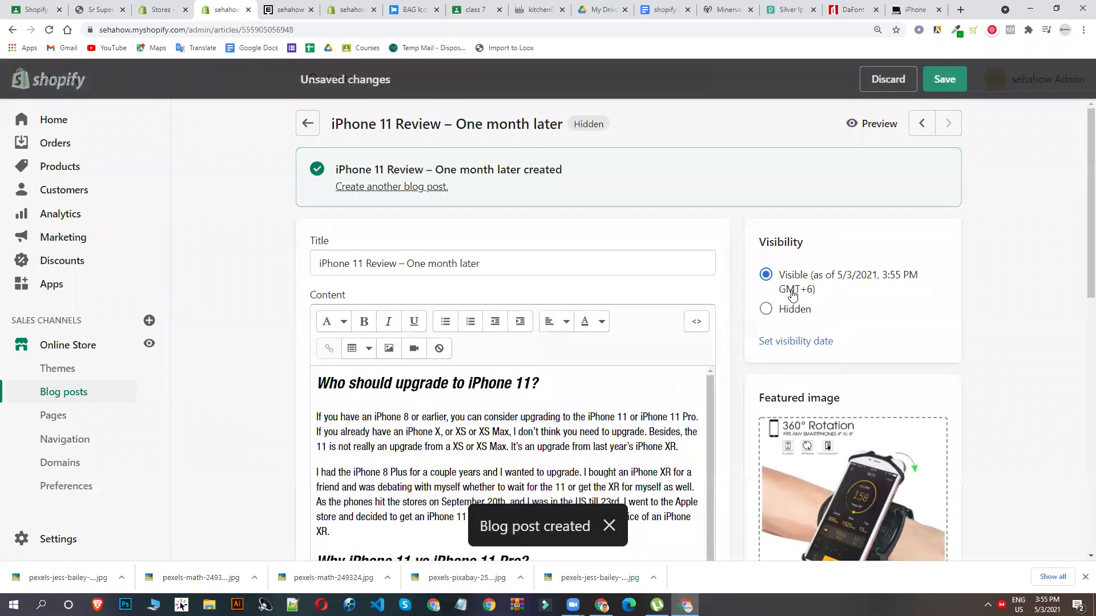
left_click(945, 79)
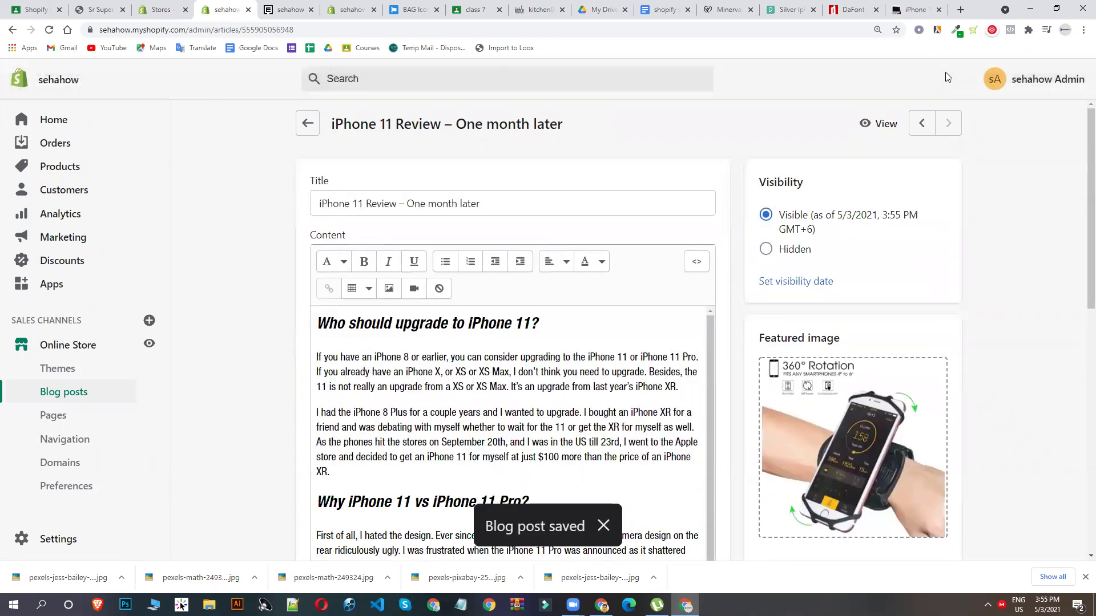
Step: Save the pending home page changes in the theme editor and check the posts in the Latest Blog preview
left_click(349, 10)
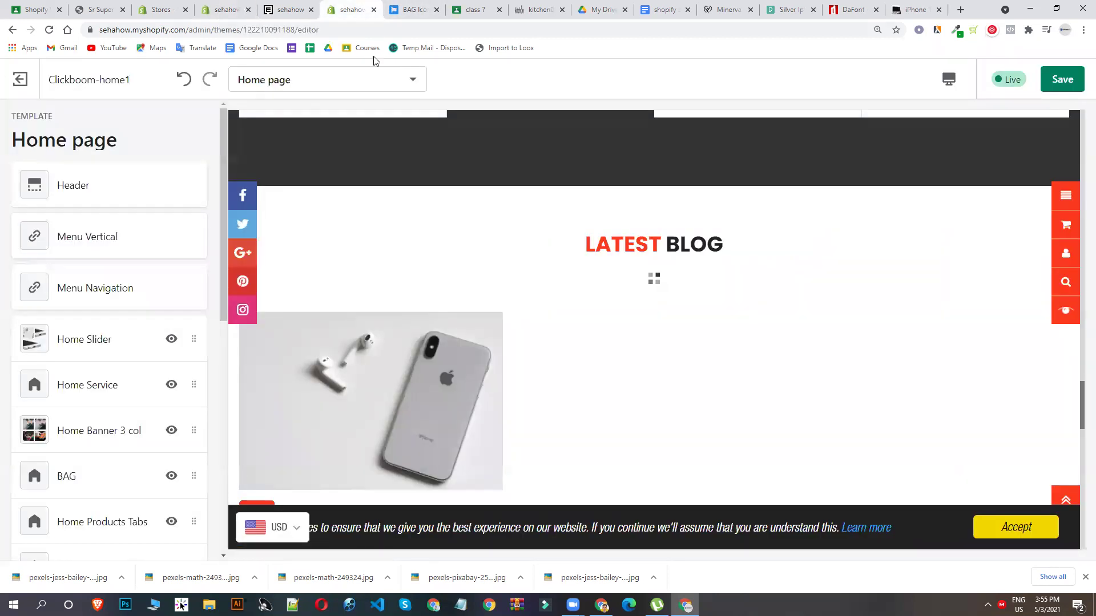
left_click(49, 30)
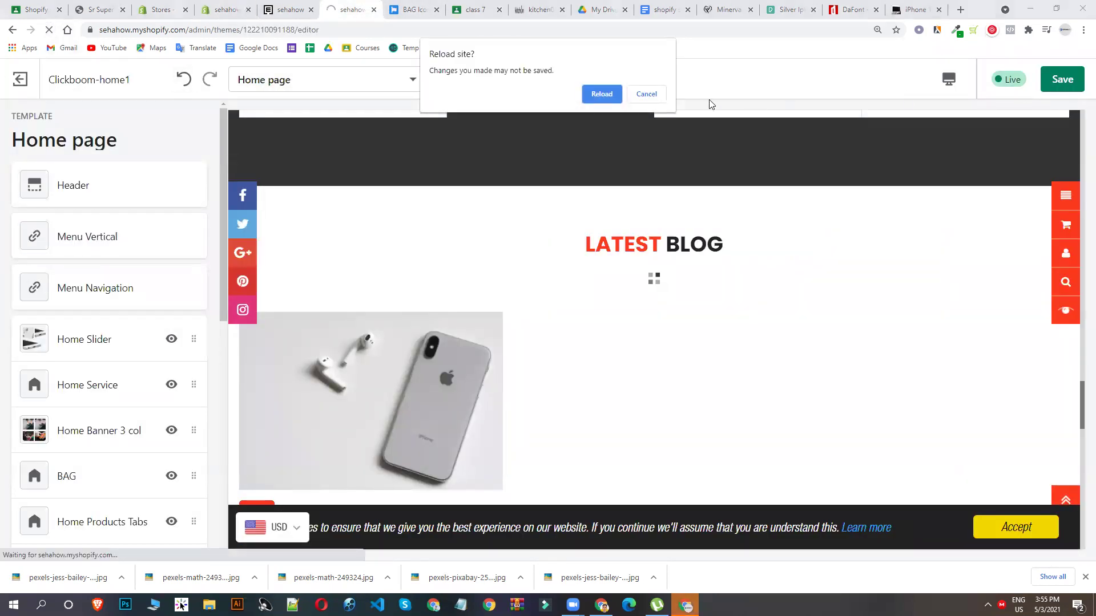
left_click(656, 95)
left_click(1059, 78)
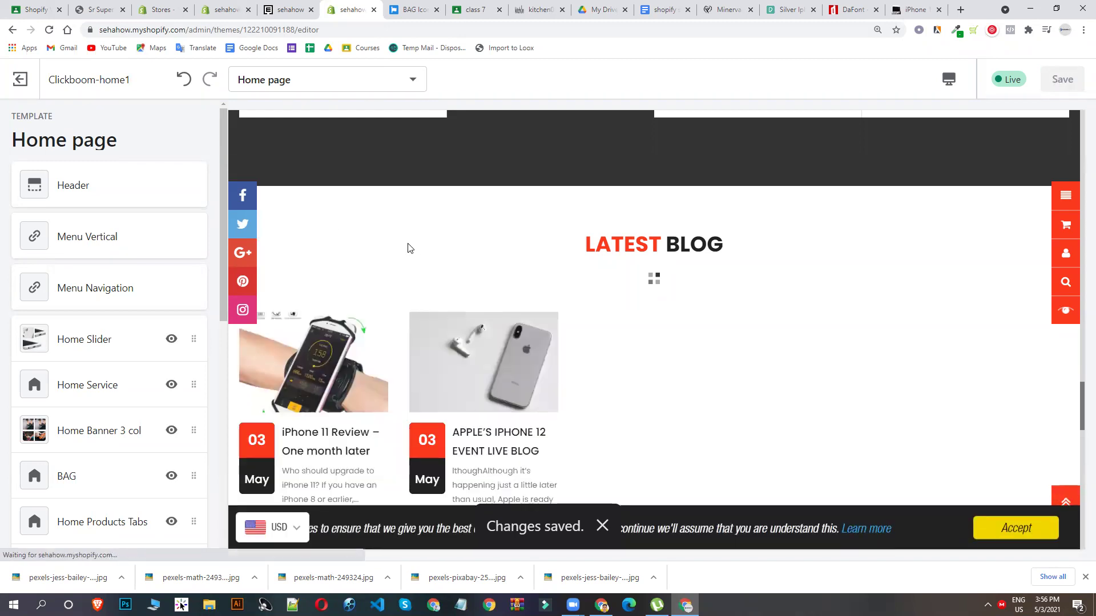
scroll(409, 249, "down", 1)
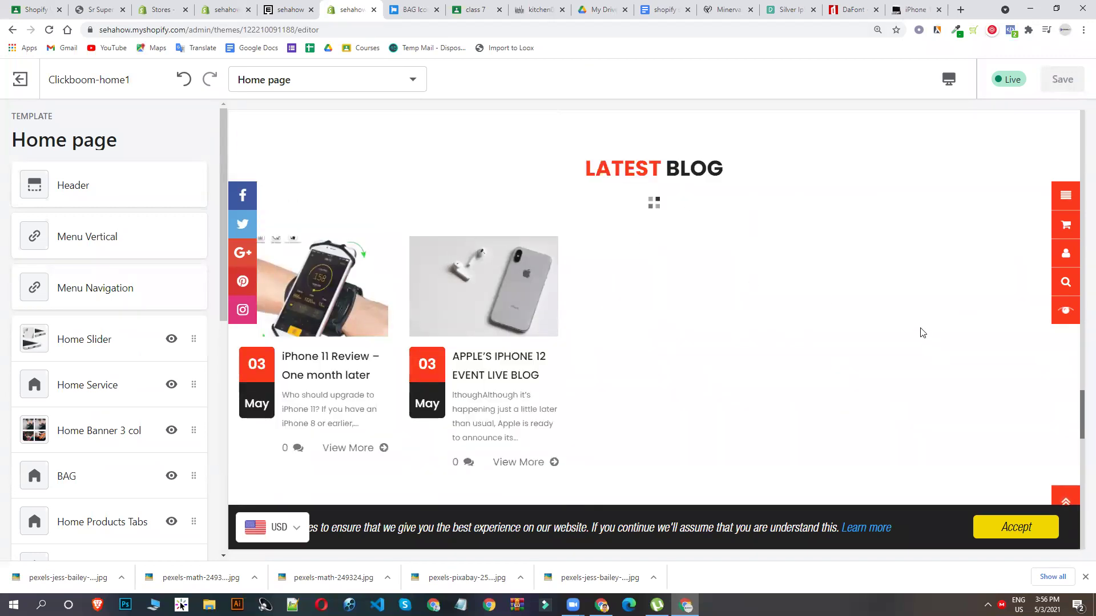
scroll(6, 305, "down", 3)
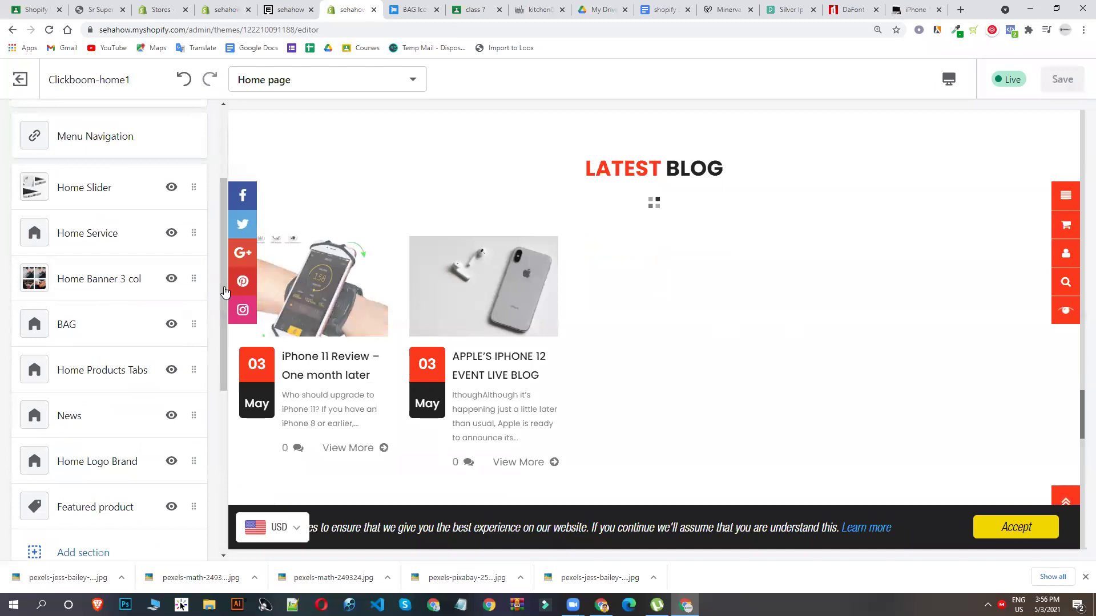
Step: Set the BAREATHLET image from the library as the first logo in the Home Logo Brand section
scroll(152, 278, "down", 3)
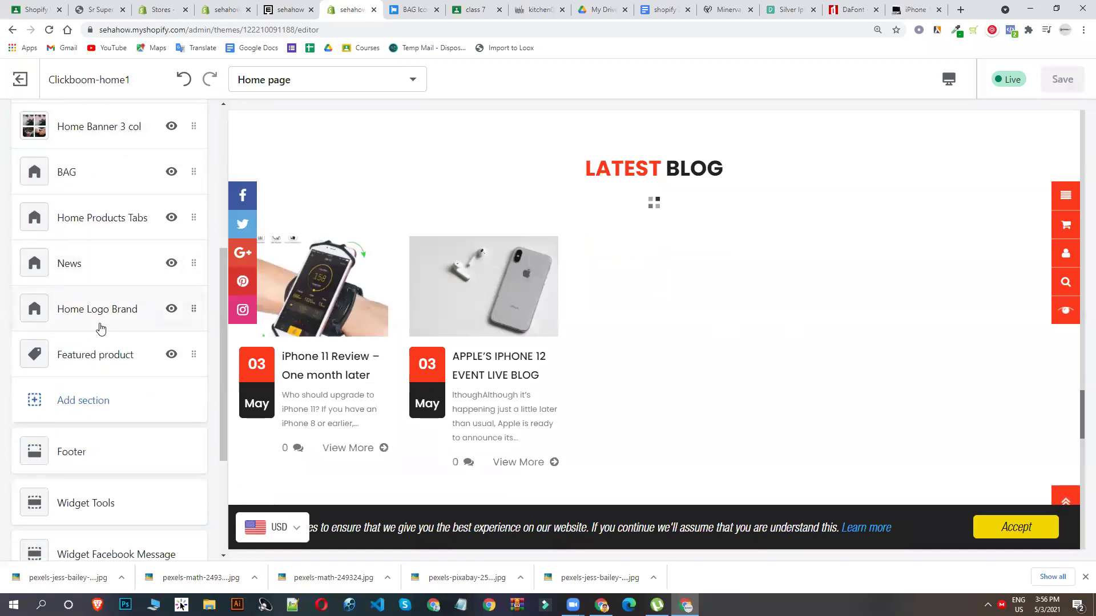
scroll(808, 219, "down", 5)
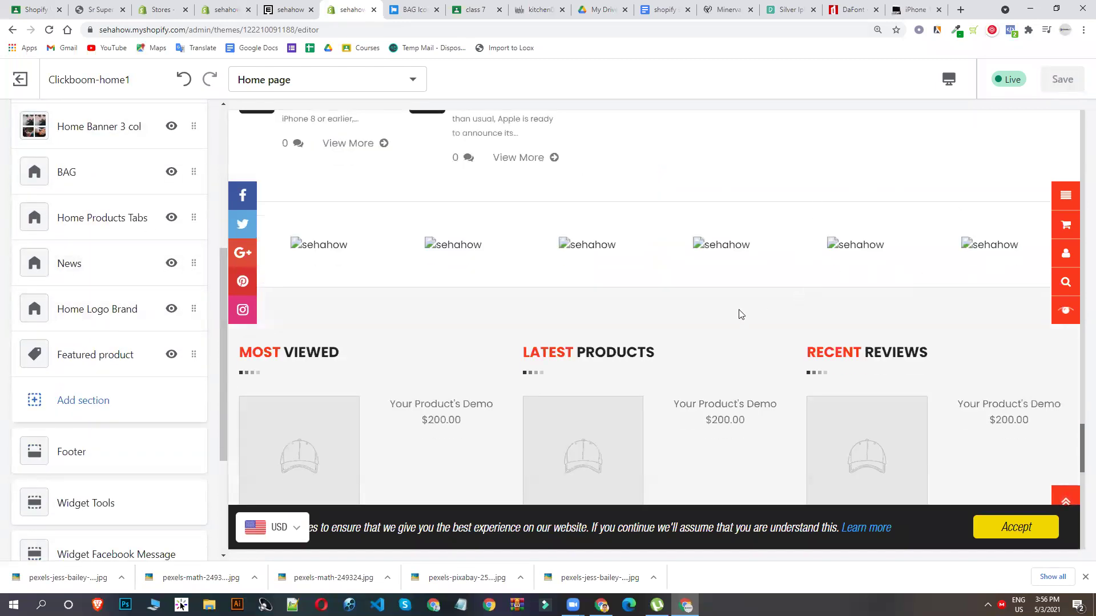
scroll(545, 339, "up", 3)
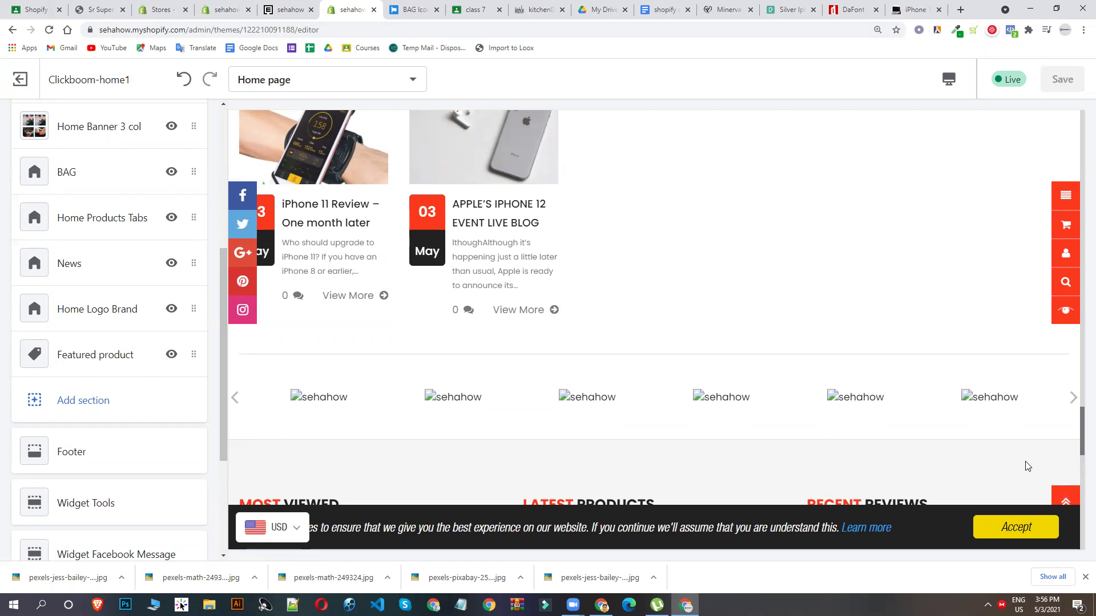
scroll(396, 465, "down", 1)
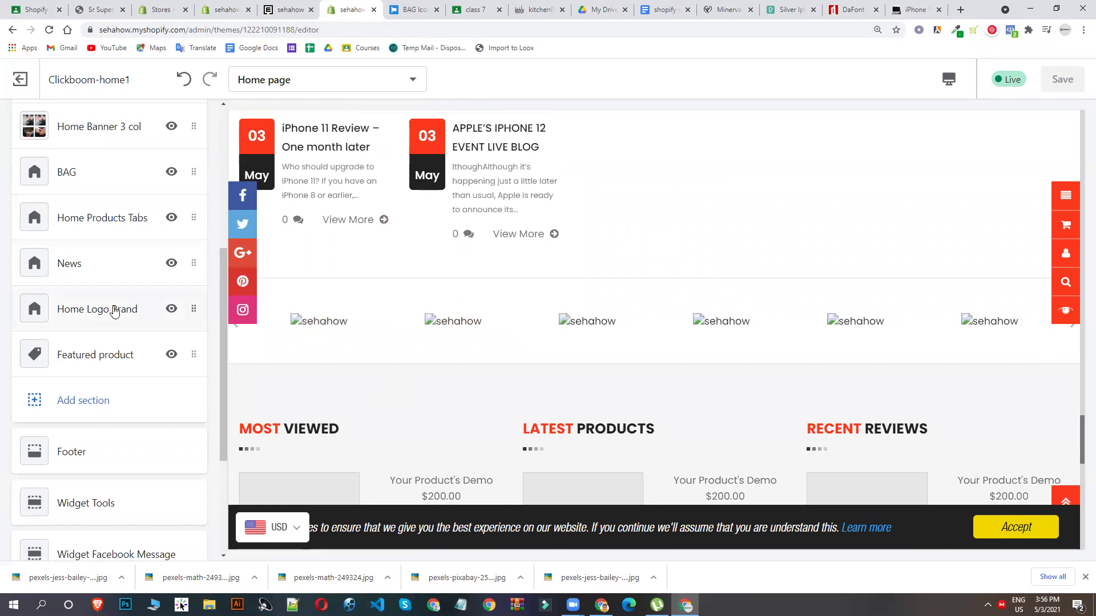
left_click(84, 321)
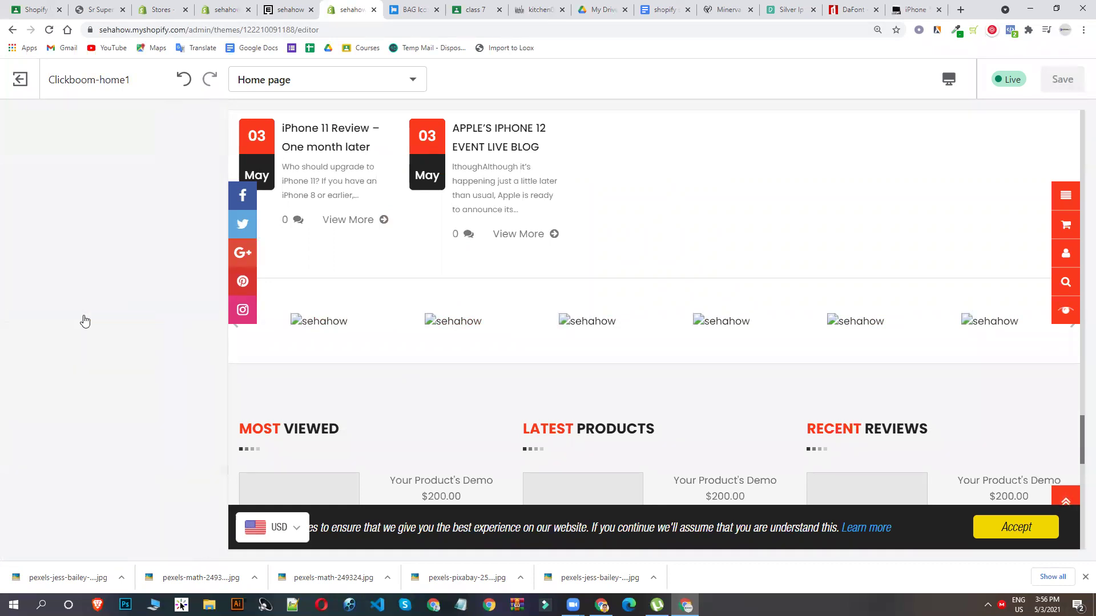
left_click(97, 215)
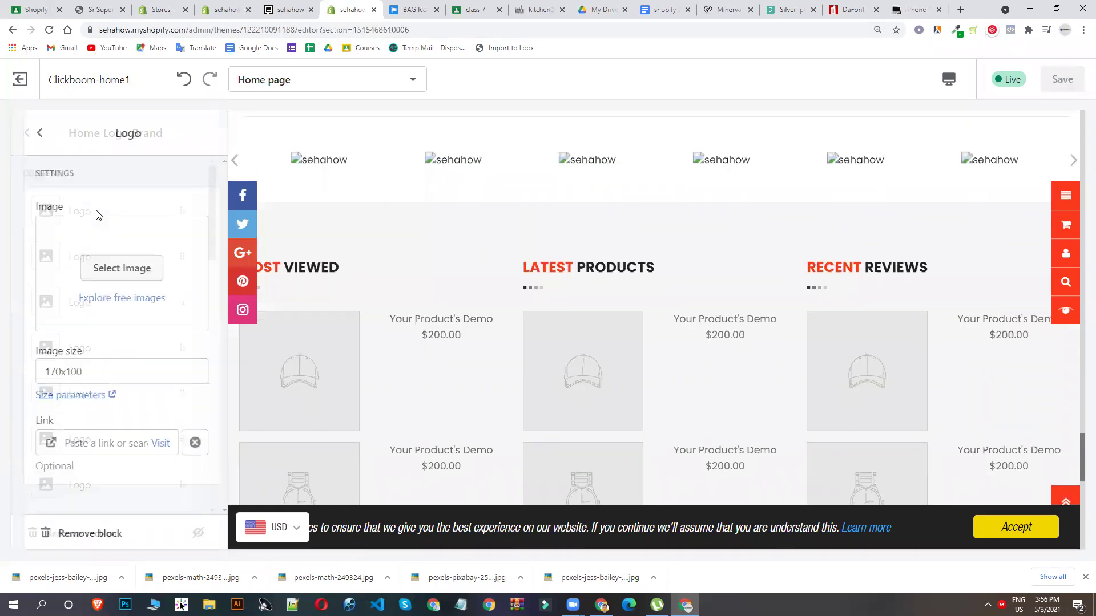
left_click(107, 257)
scroll(114, 291, "down", 5)
left_click(82, 285)
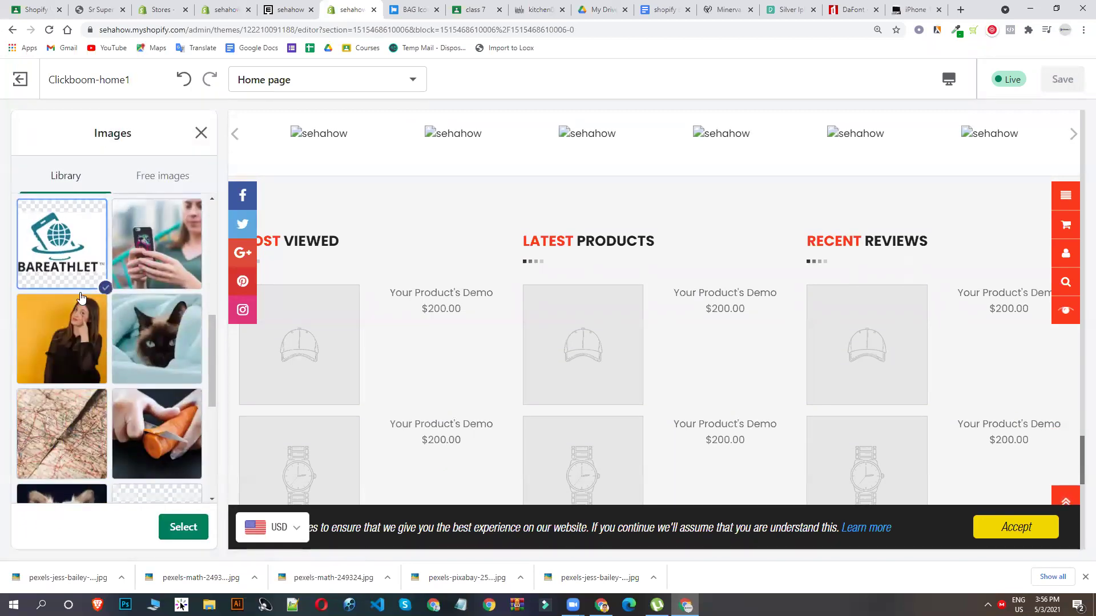
left_click(183, 526)
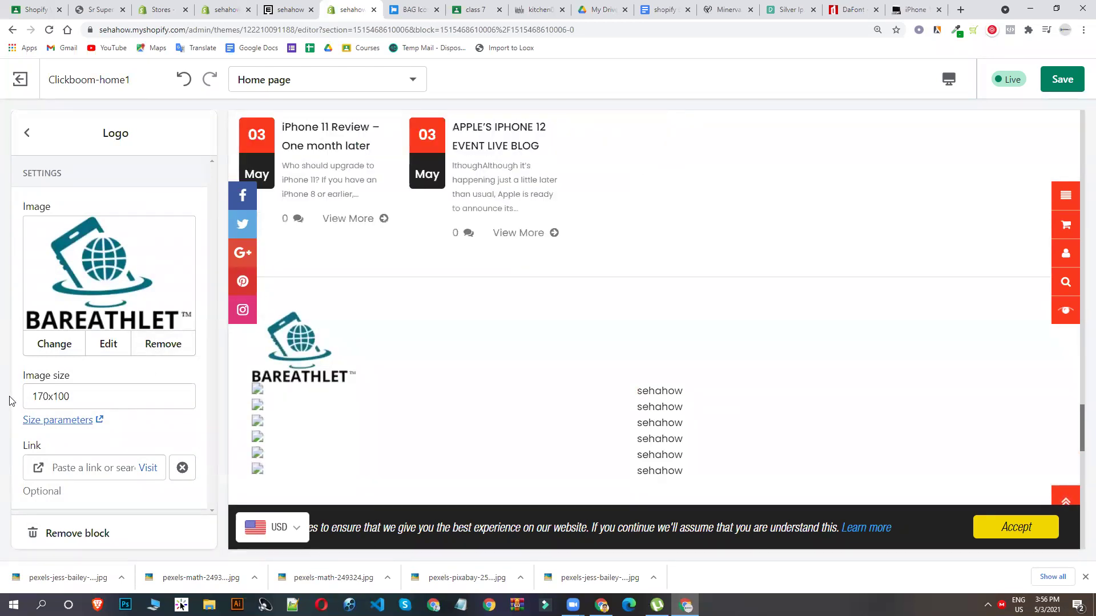
Step: Link the first brand logo to the BAG collection and save the home page
left_click_drag(93, 394, 16, 397)
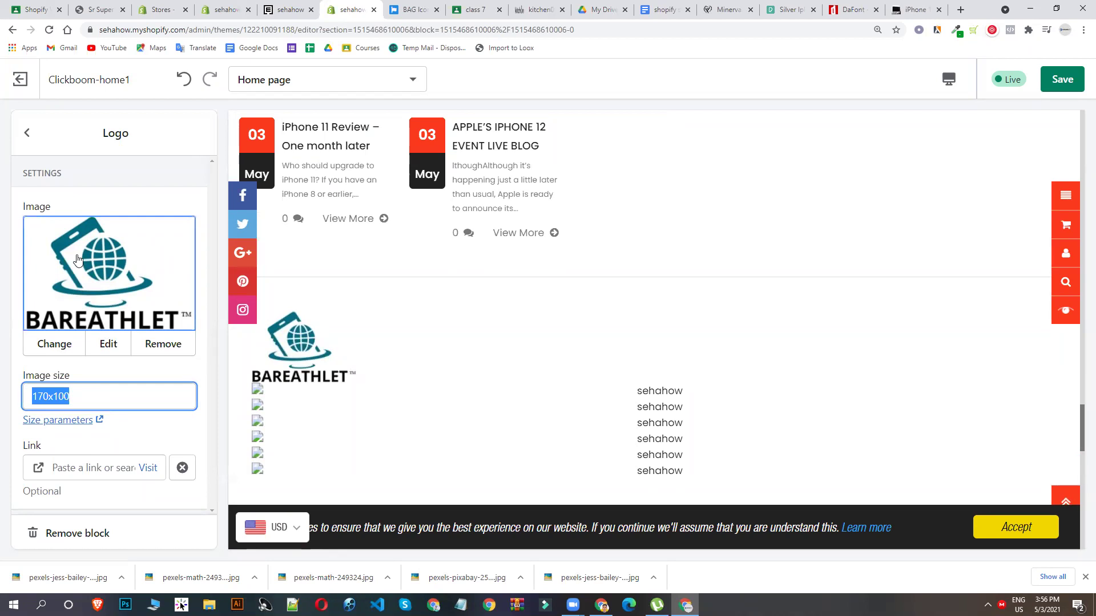
left_click(84, 469)
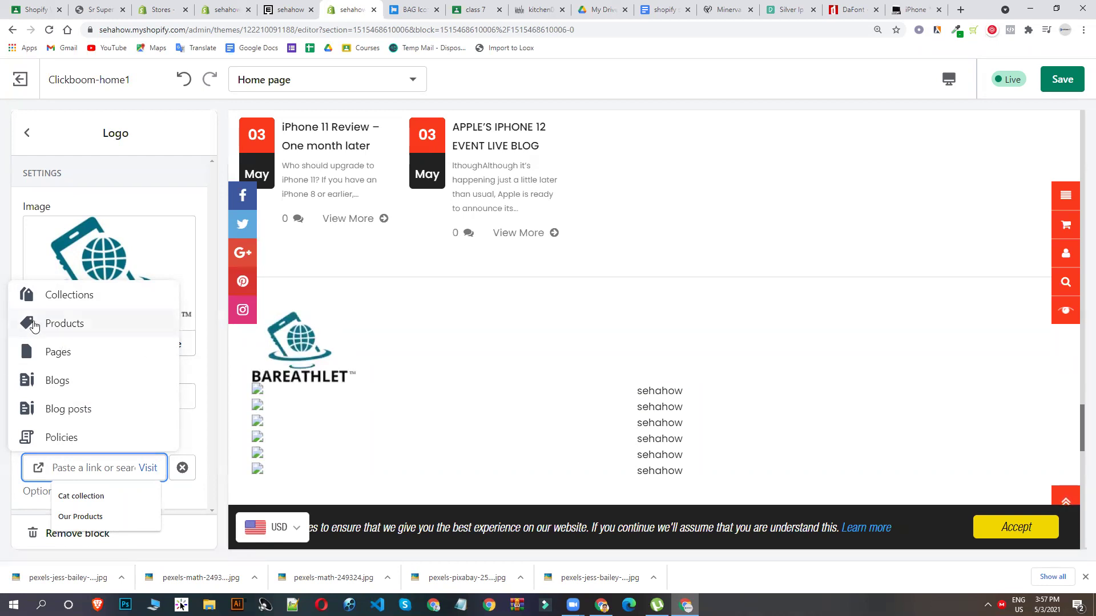
left_click(60, 297)
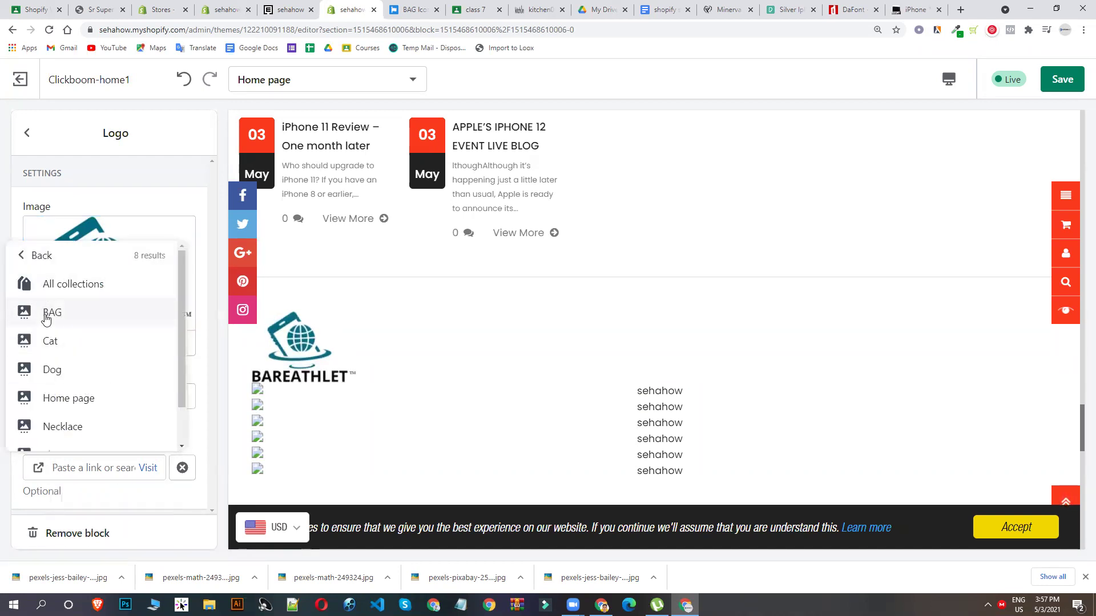
left_click(52, 315)
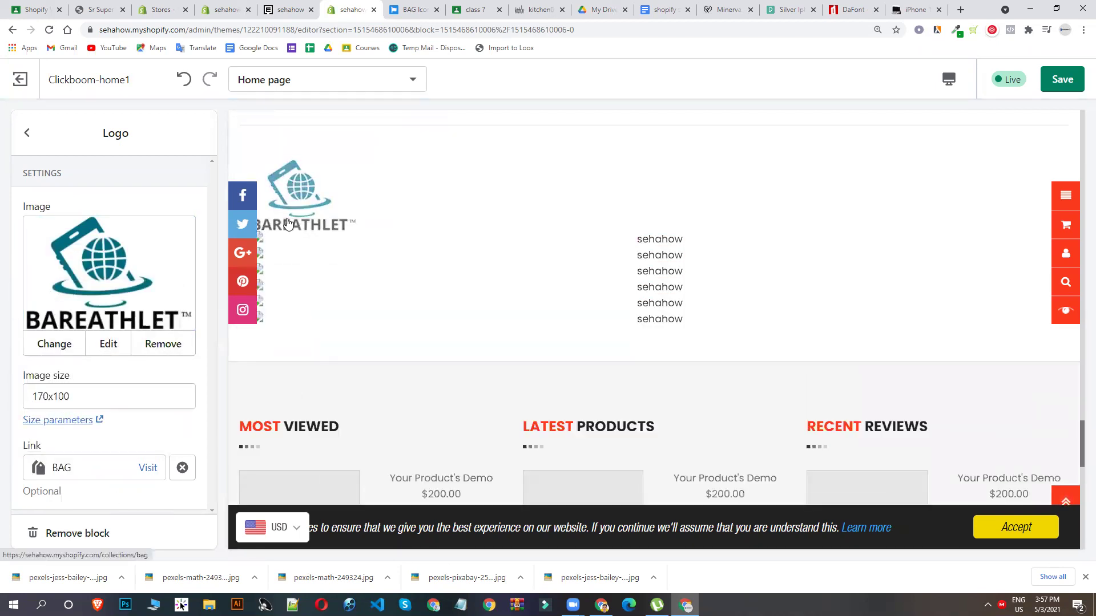
left_click(1072, 82)
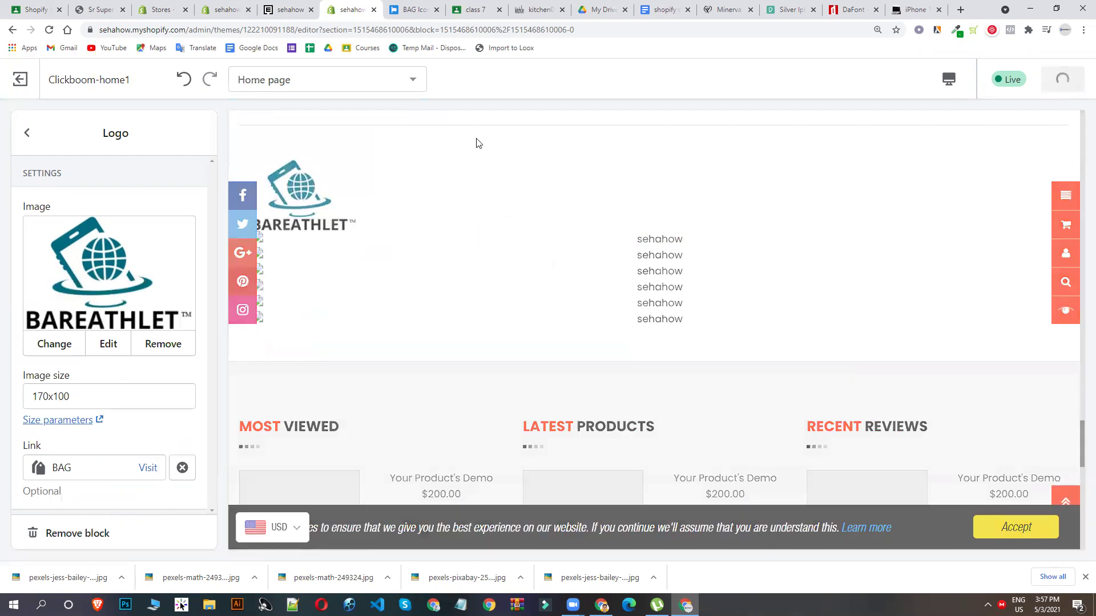
Step: Set the BRIGHT image from the library as the second logo in the Home Logo Brand section
left_click(29, 136)
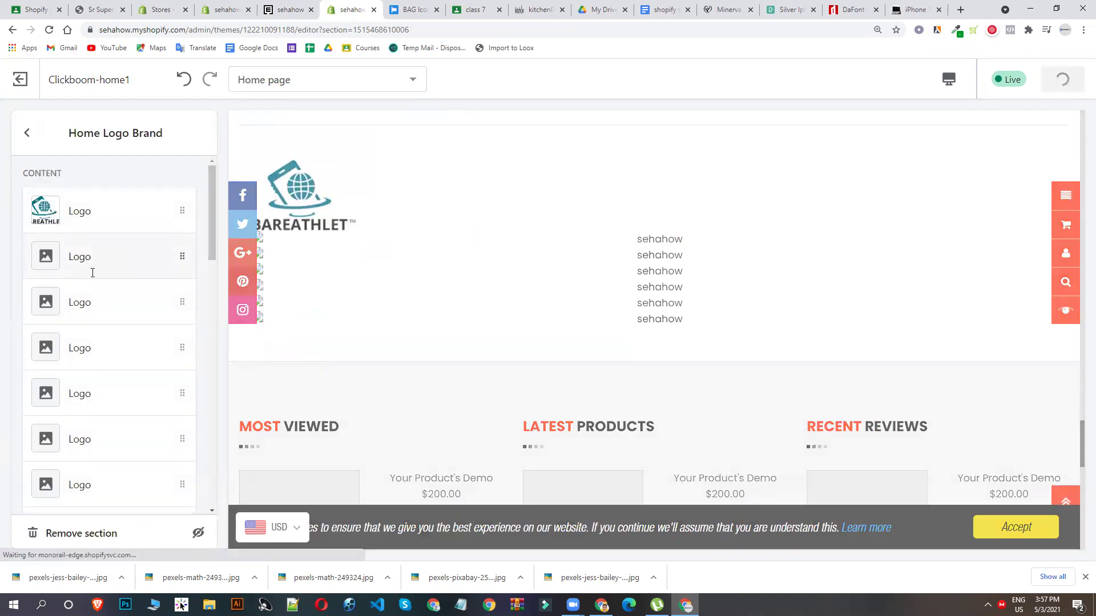
left_click(90, 271)
left_click(93, 278)
scroll(139, 400, "down", 5)
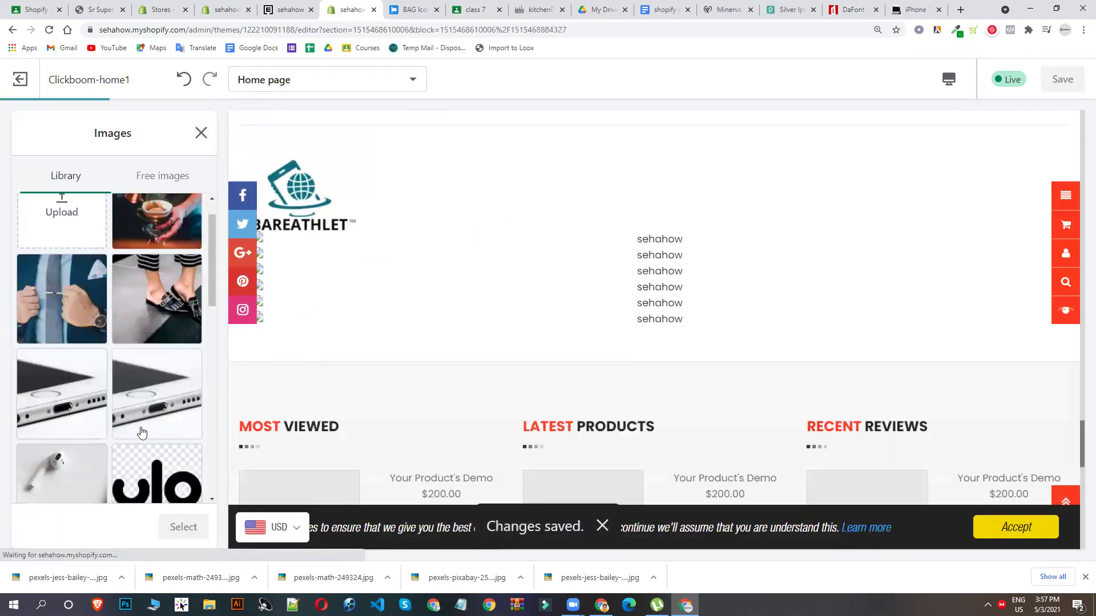
scroll(150, 421, "down", 5)
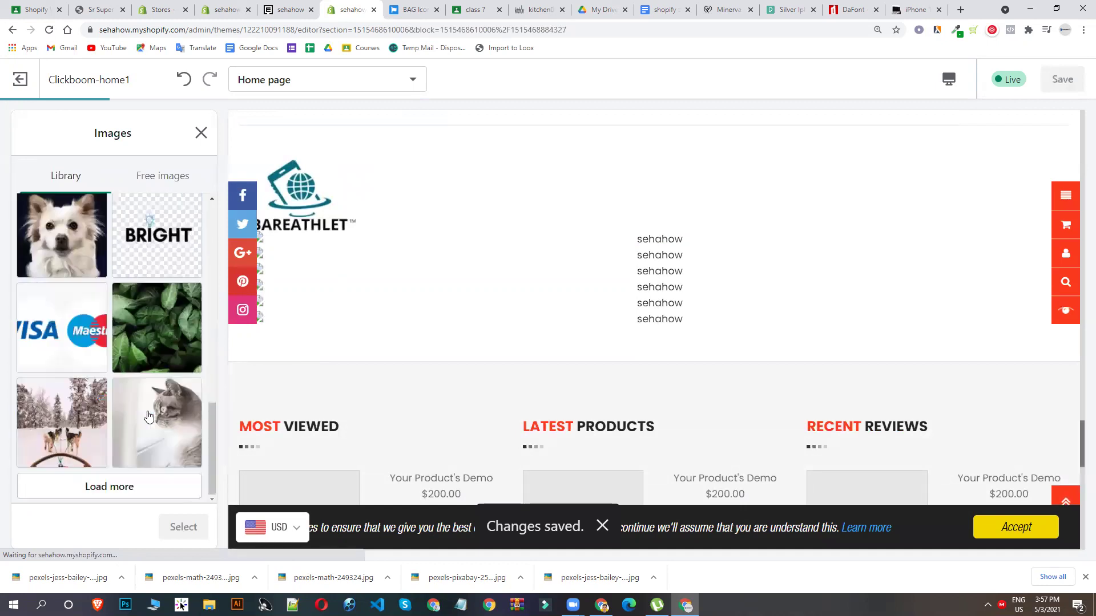
left_click(169, 245)
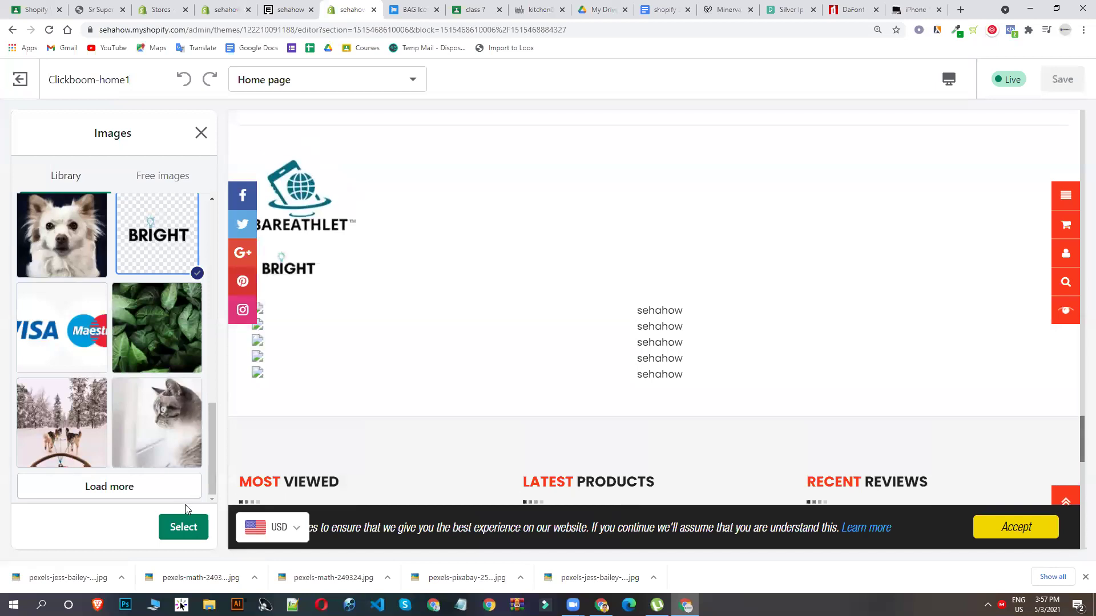
left_click(184, 526)
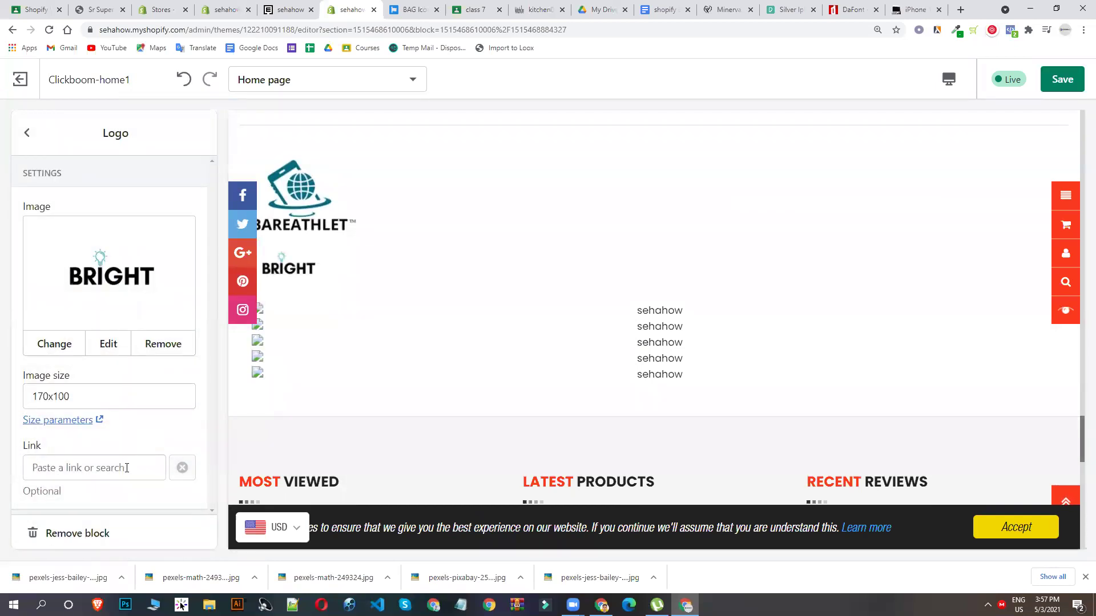
Step: Set the E SHOP PARK image, found among the additional library images, as the third logo in the Home Logo Brand section
left_click(26, 133)
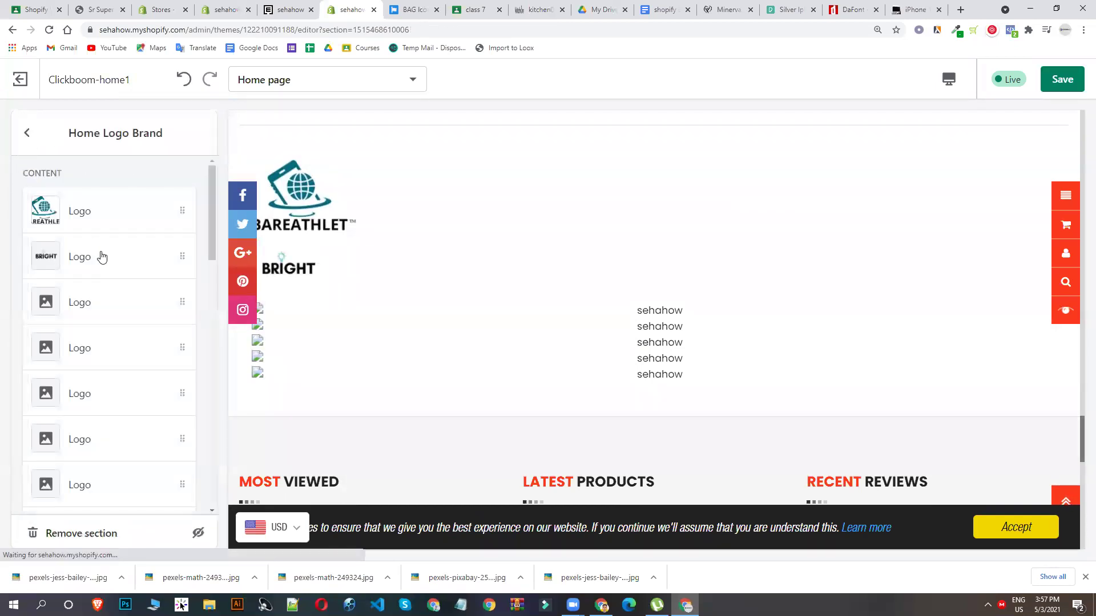
left_click(81, 302)
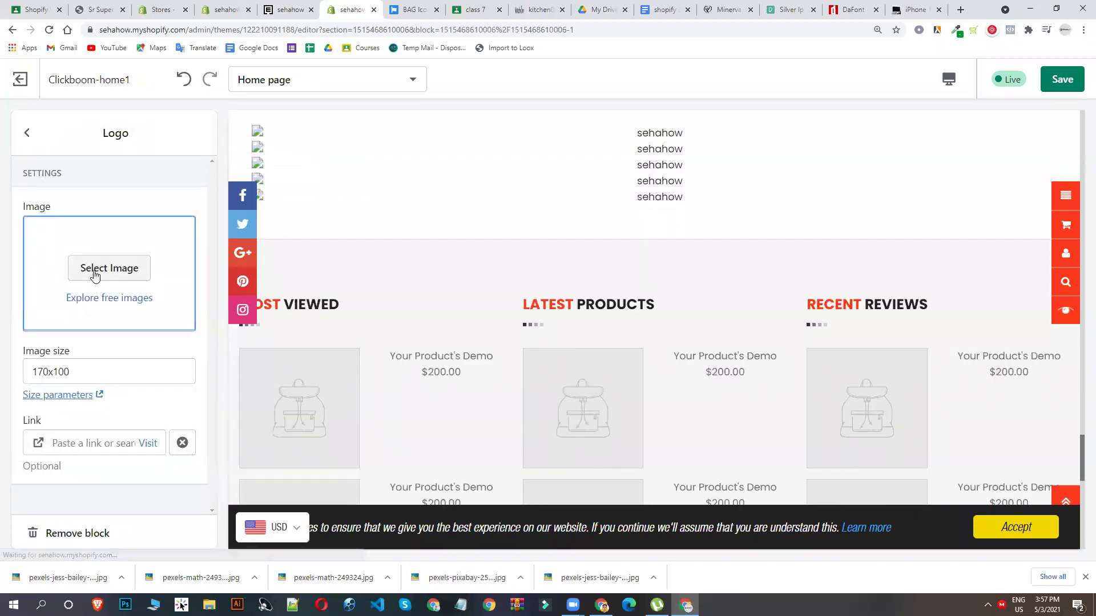
left_click(94, 274)
scroll(110, 340, "down", 8)
scroll(112, 340, "down", 3)
left_click(133, 484)
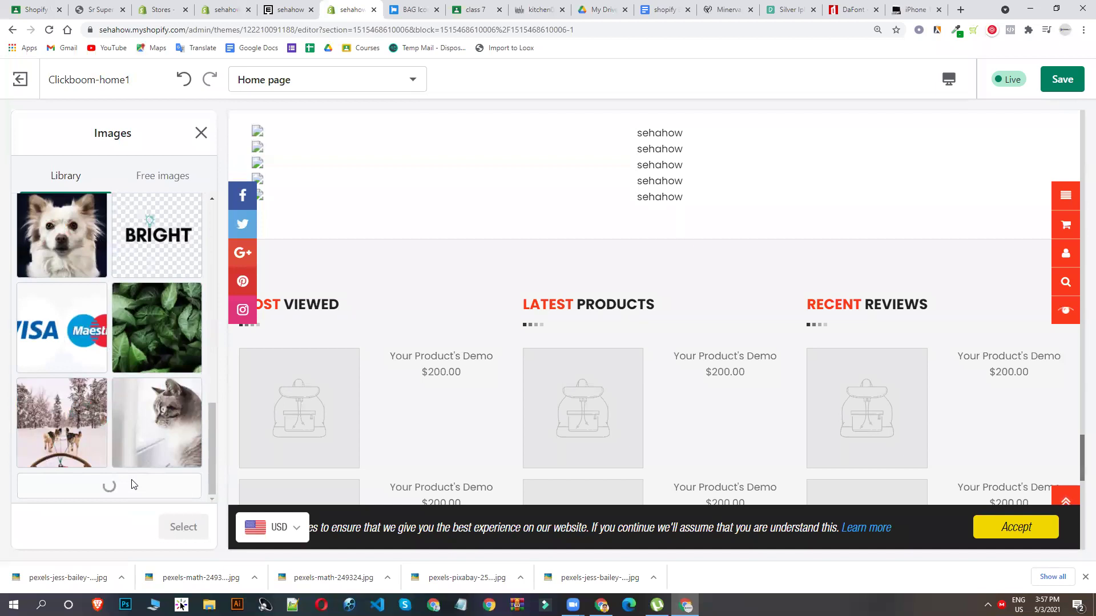
scroll(151, 371, "down", 4)
scroll(151, 372, "down", 1)
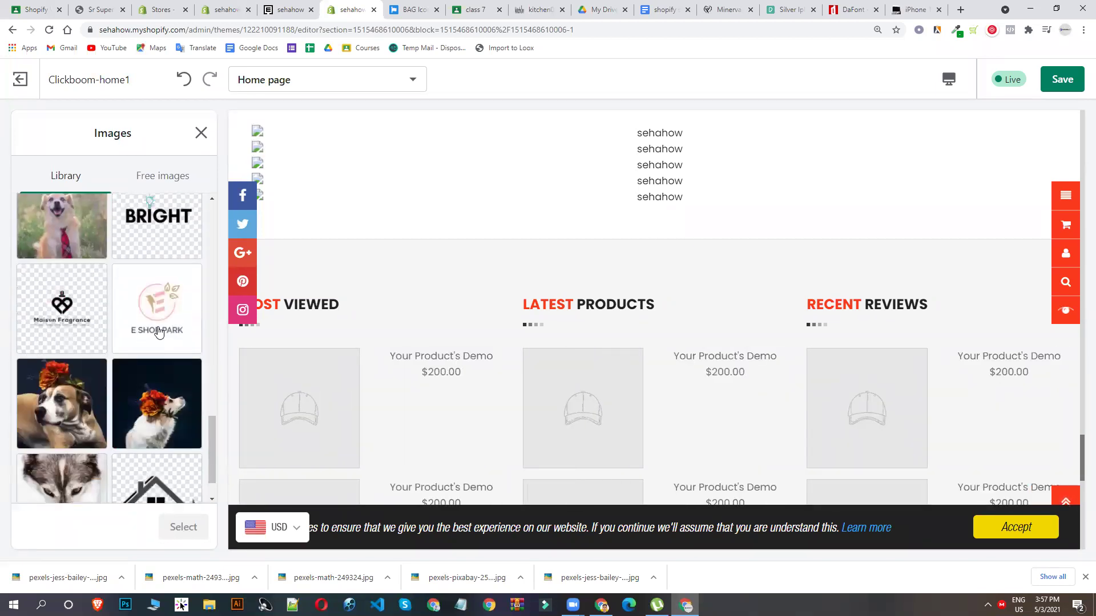
left_click(155, 323)
left_click(183, 526)
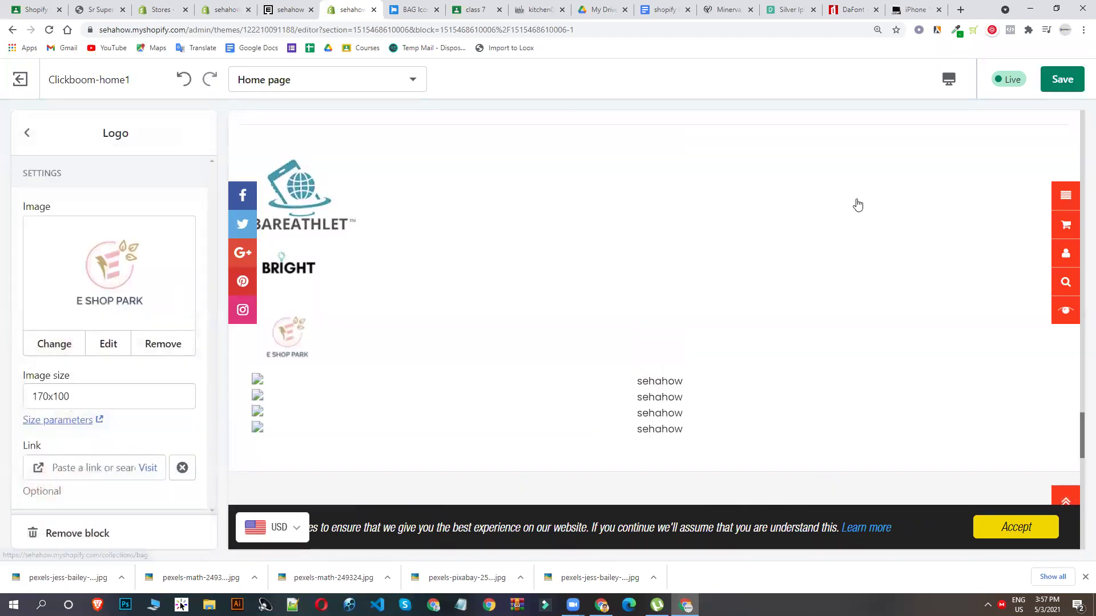
Step: Reload the storefront page to check the brand logos, and return to the theme editor's home page section list
left_click(290, 5)
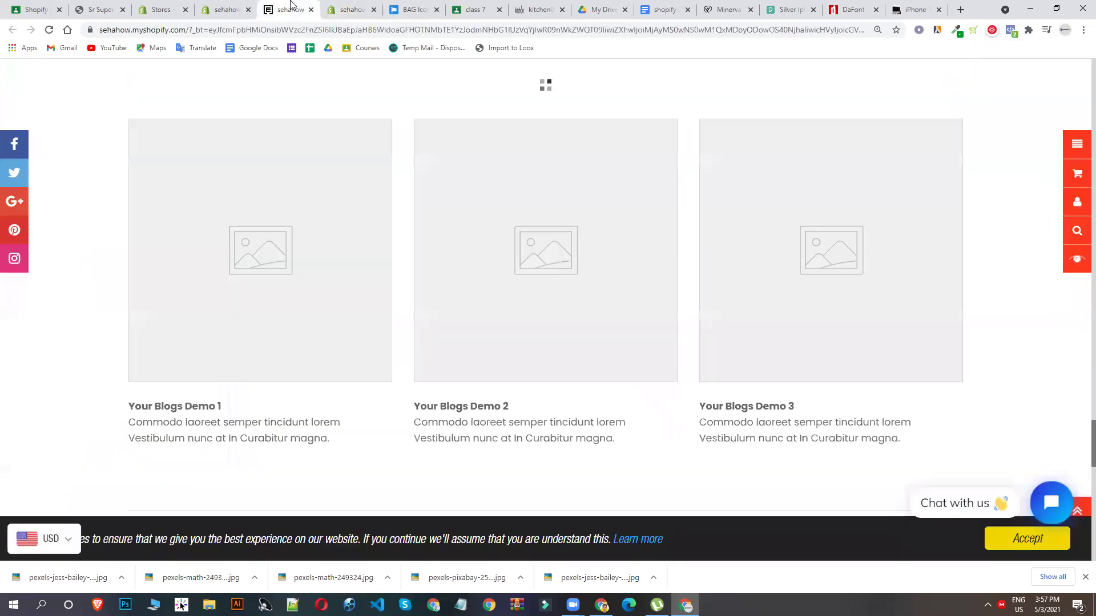
left_click(49, 30)
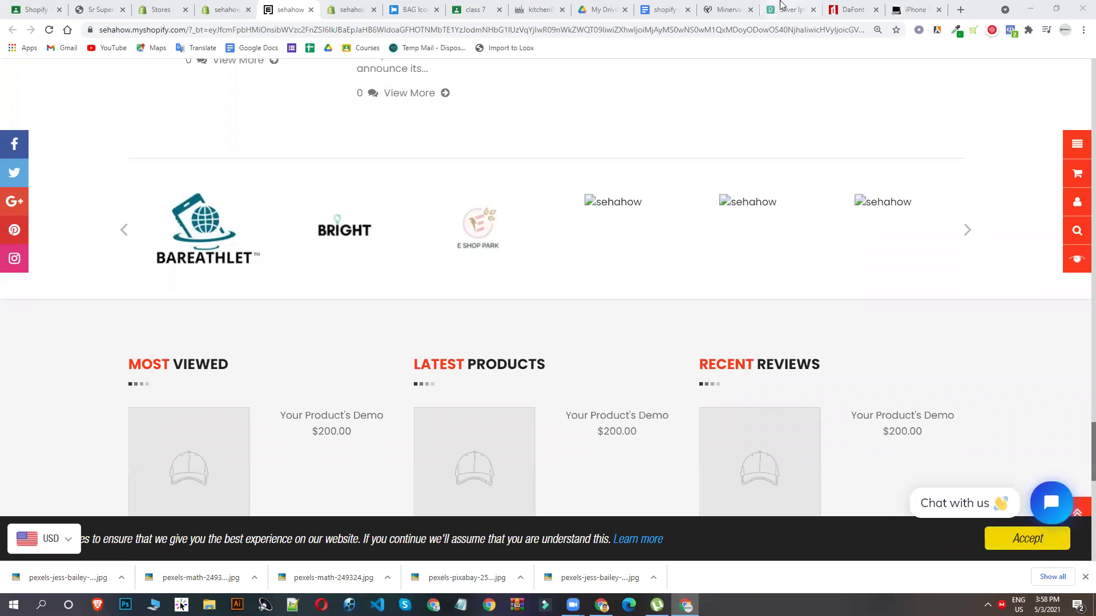
left_click(359, 4)
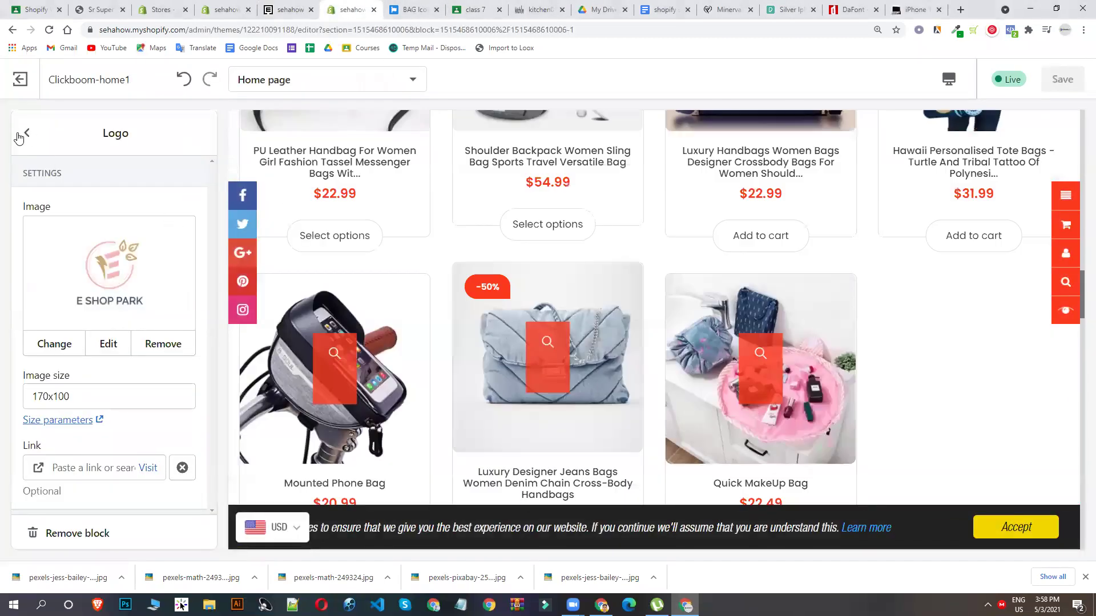
left_click(18, 137)
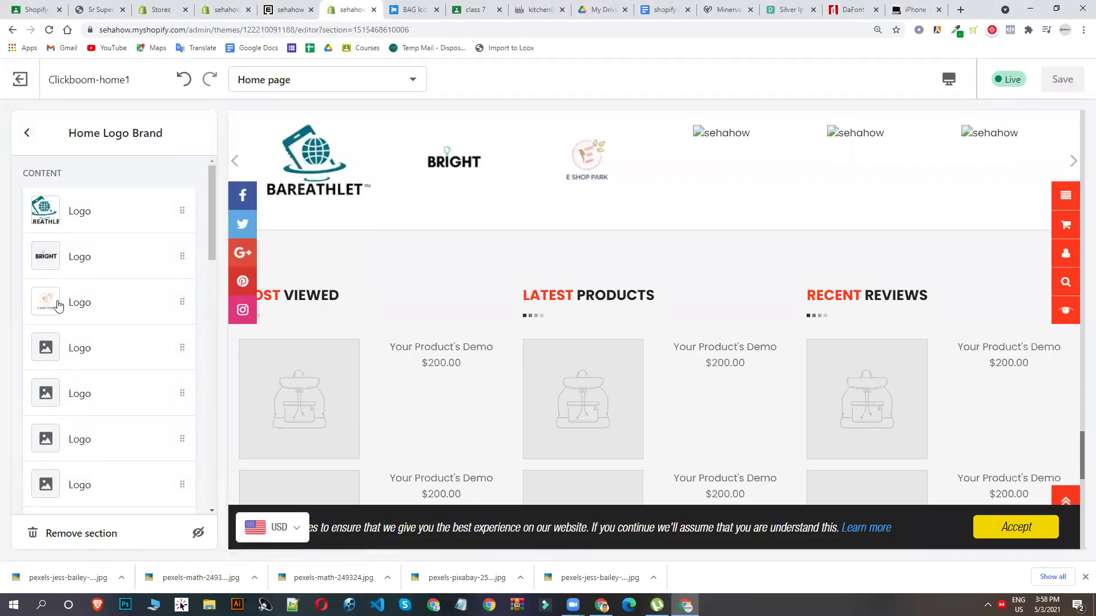
scroll(54, 285, "down", 5)
left_click(26, 133)
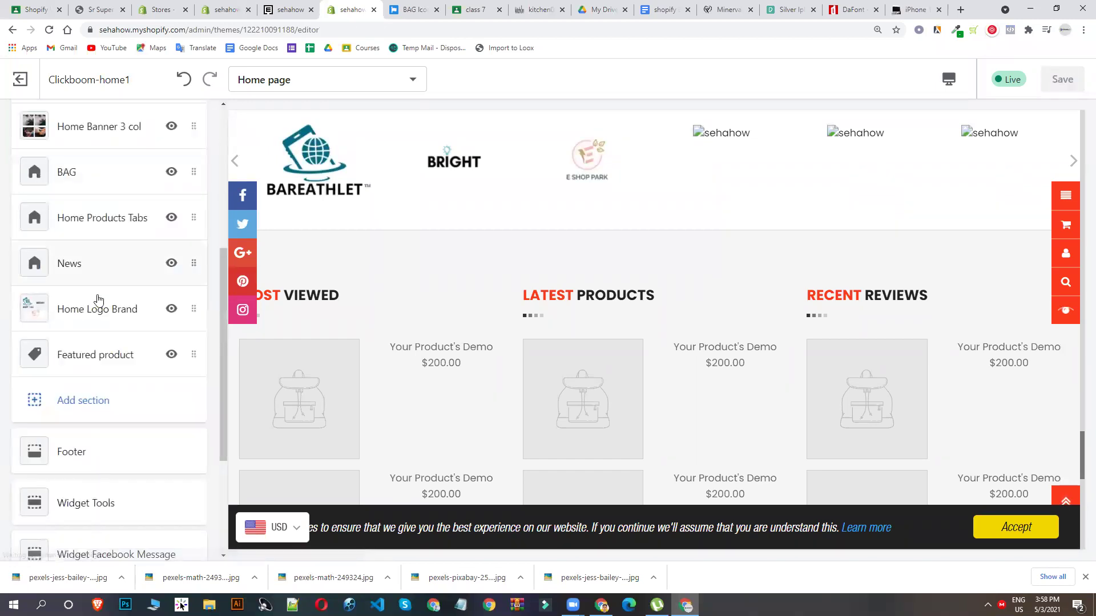
Step: Set the collection of the Featured product section's computer tab, titled Most Viewed, to BAG
scroll(98, 301, "down", 3)
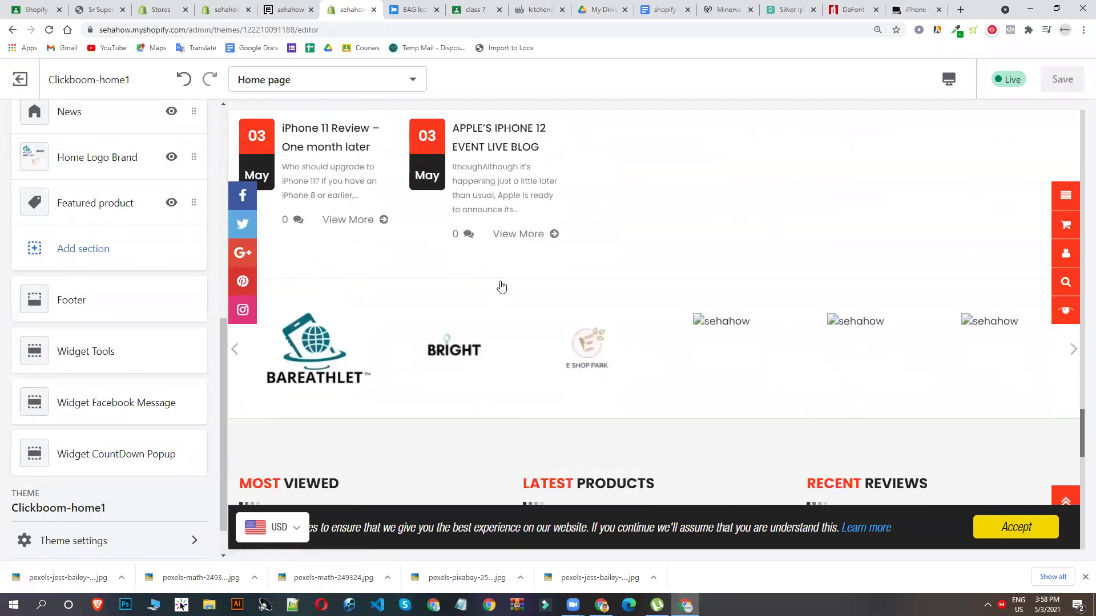
scroll(502, 286, "down", 4)
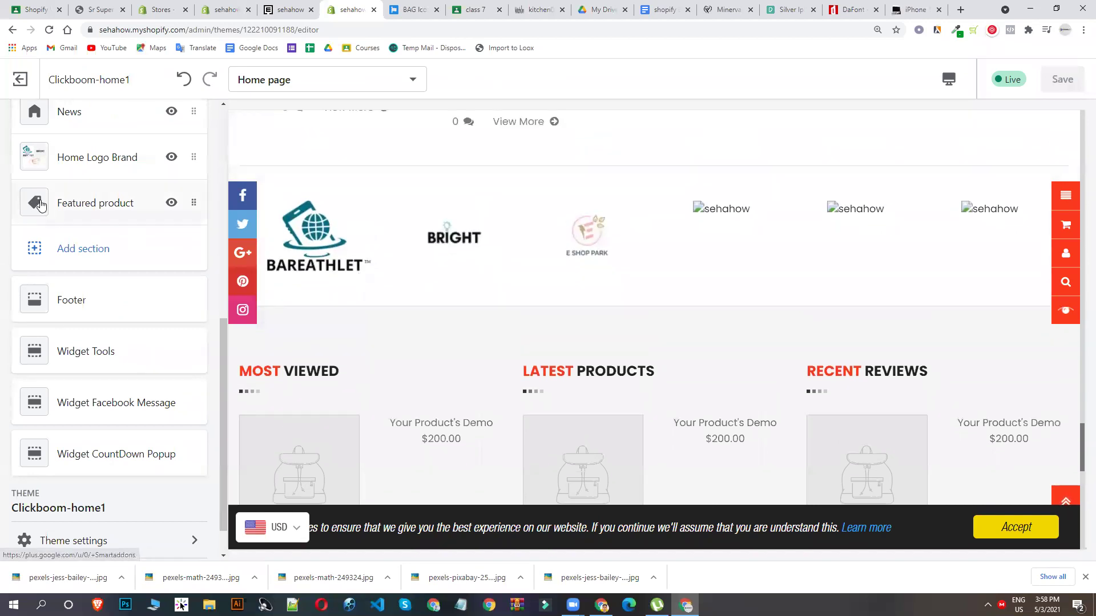
left_click(113, 203)
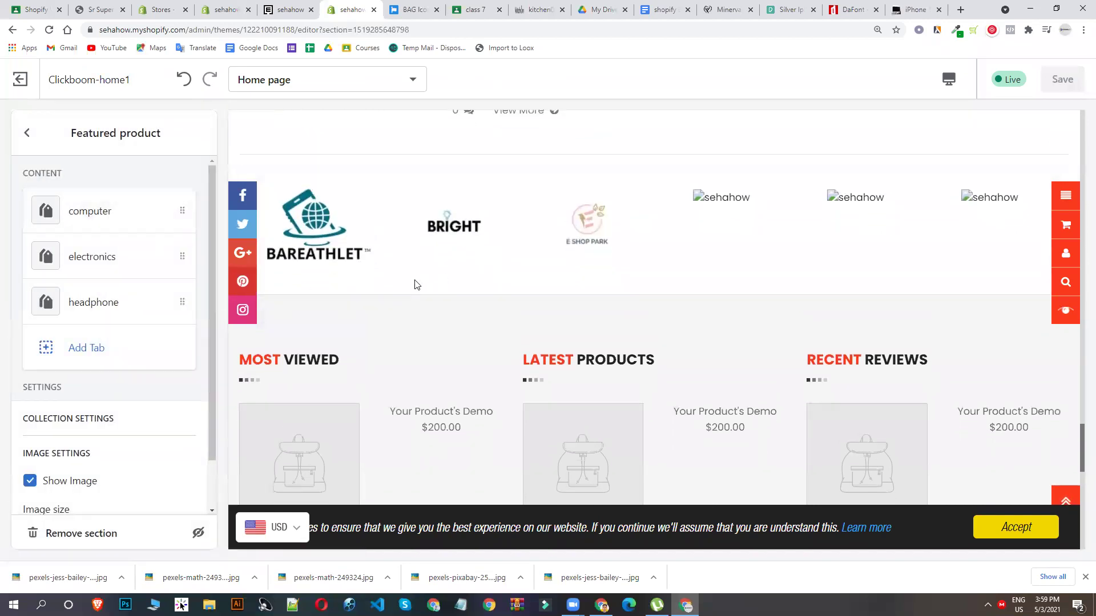
scroll(422, 288, "down", 5)
scroll(398, 292, "up", 3)
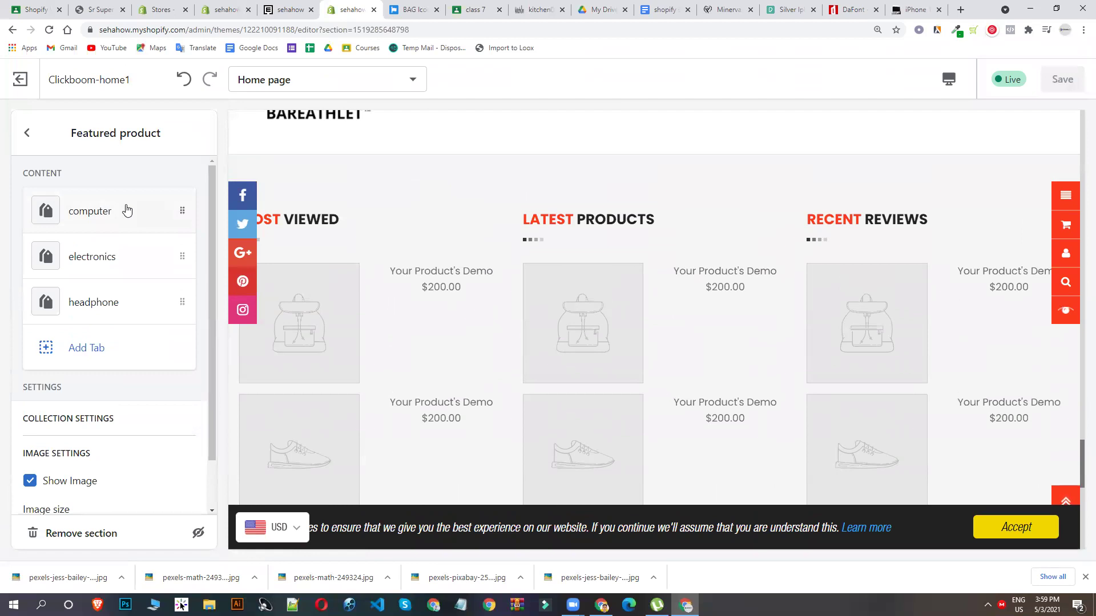
left_click(121, 211)
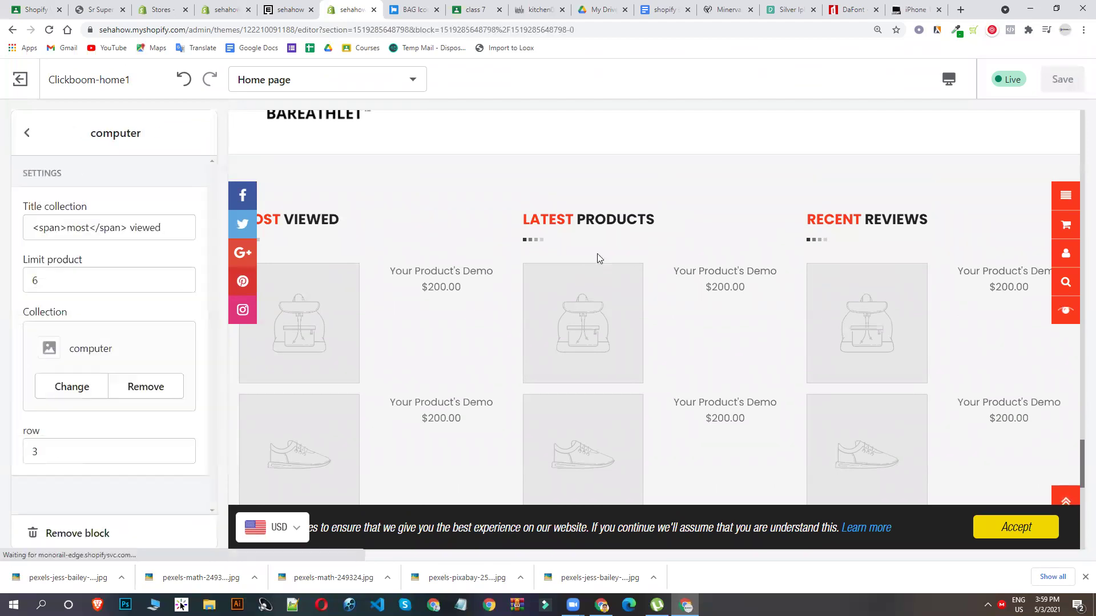
left_click(57, 386)
scroll(276, 288, "up", 5)
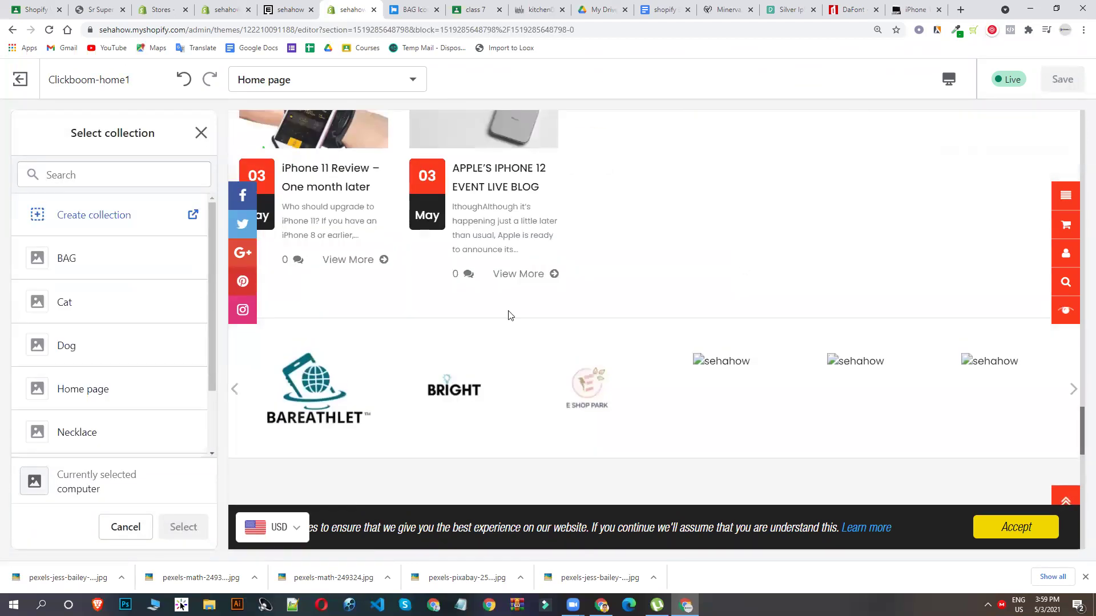
left_click(118, 271)
left_click(183, 526)
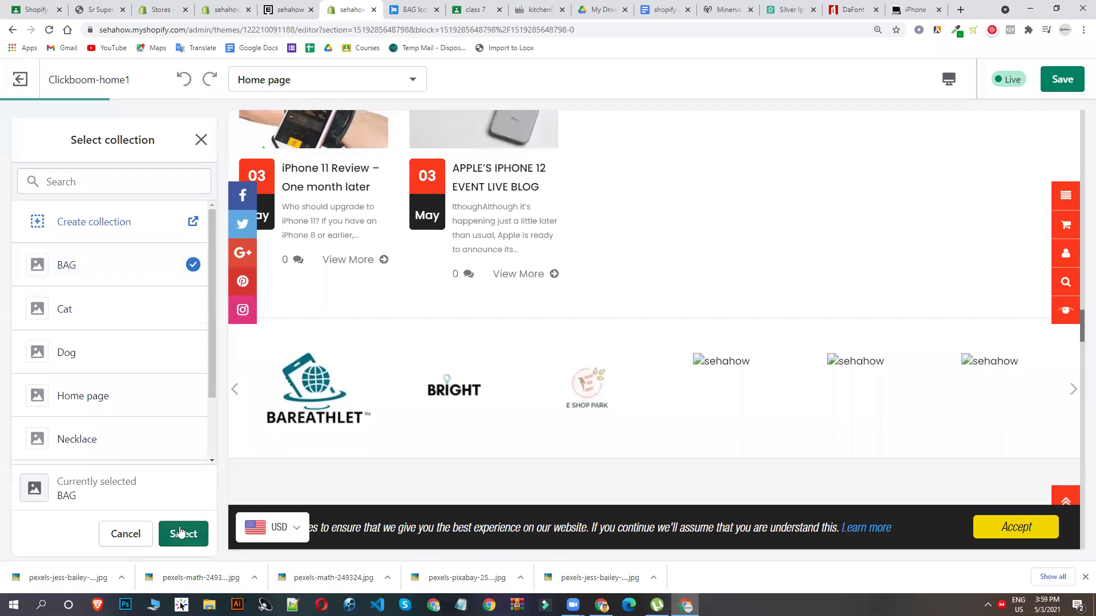
Step: Examine the Most Viewed product column in the preview alongside its title markup and product limit settings
scroll(637, 377, "down", 7)
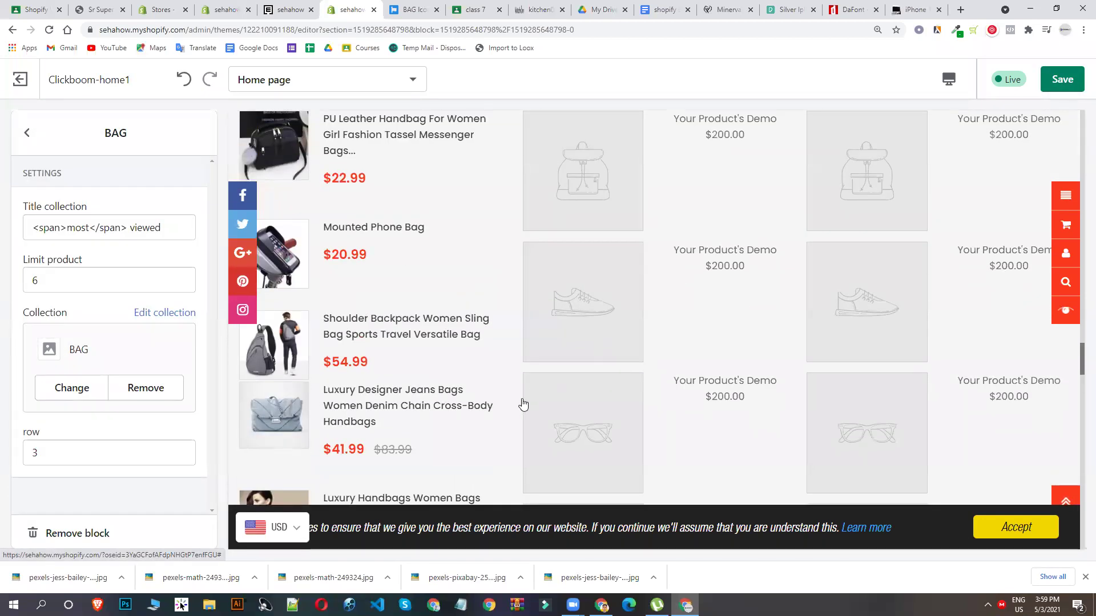
scroll(522, 405, "up", 4)
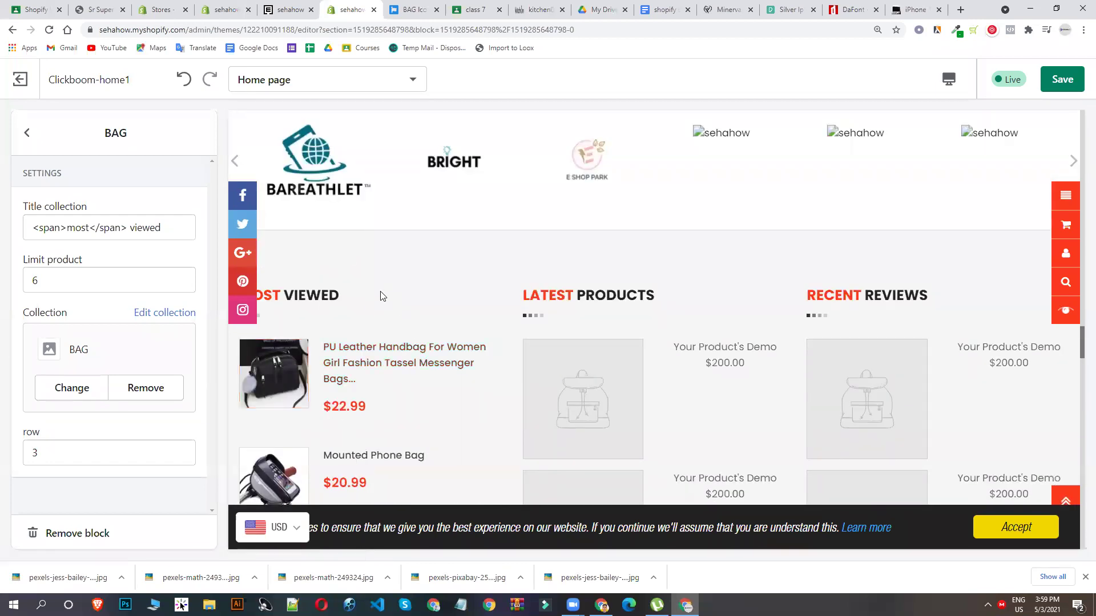
scroll(367, 270, "down", 3)
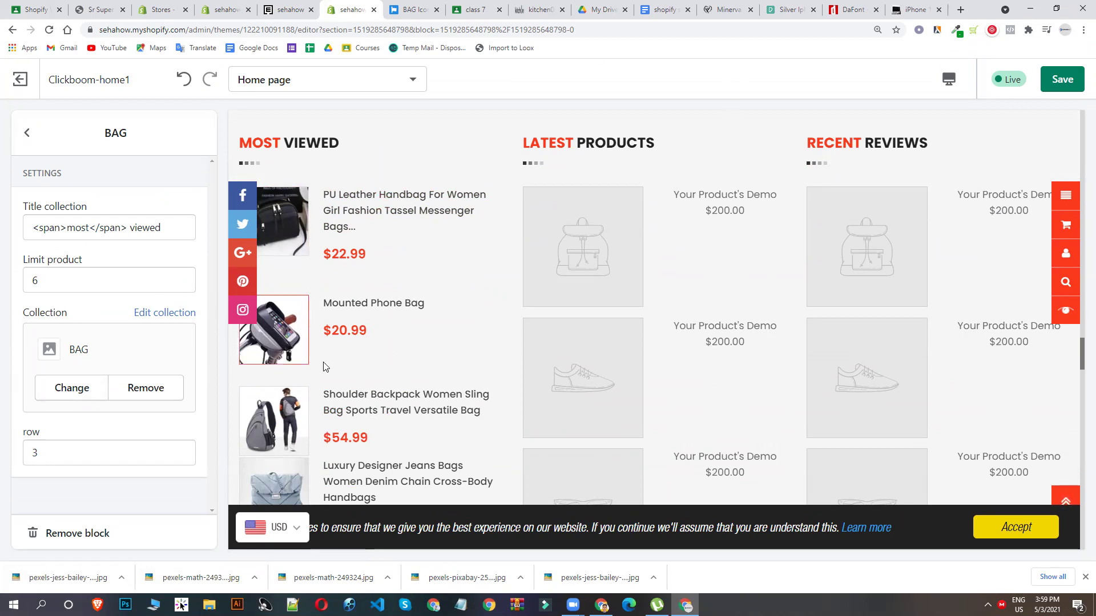
left_click_drag(80, 281, 1, 300)
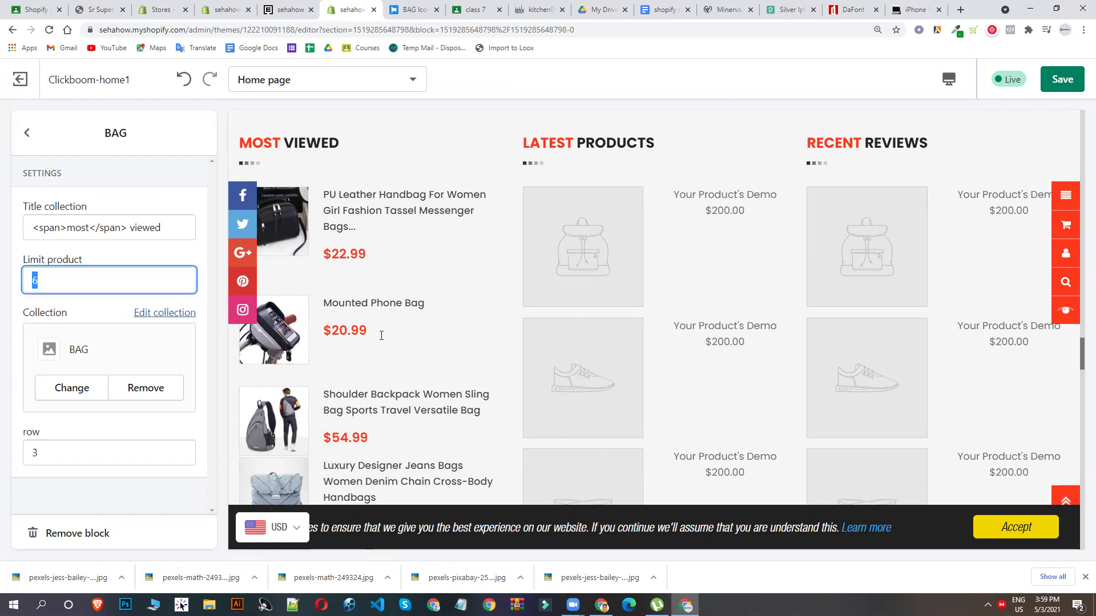
scroll(381, 335, "down", 4)
scroll(389, 433, "up", 3)
scroll(403, 237, "down", 1)
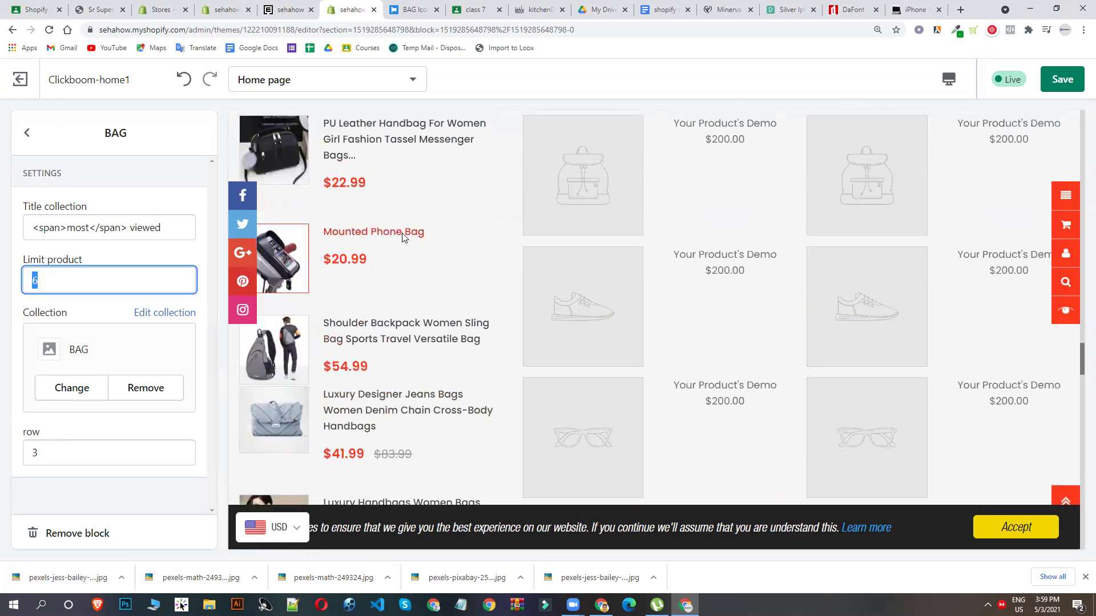
scroll(403, 237, "up", 3)
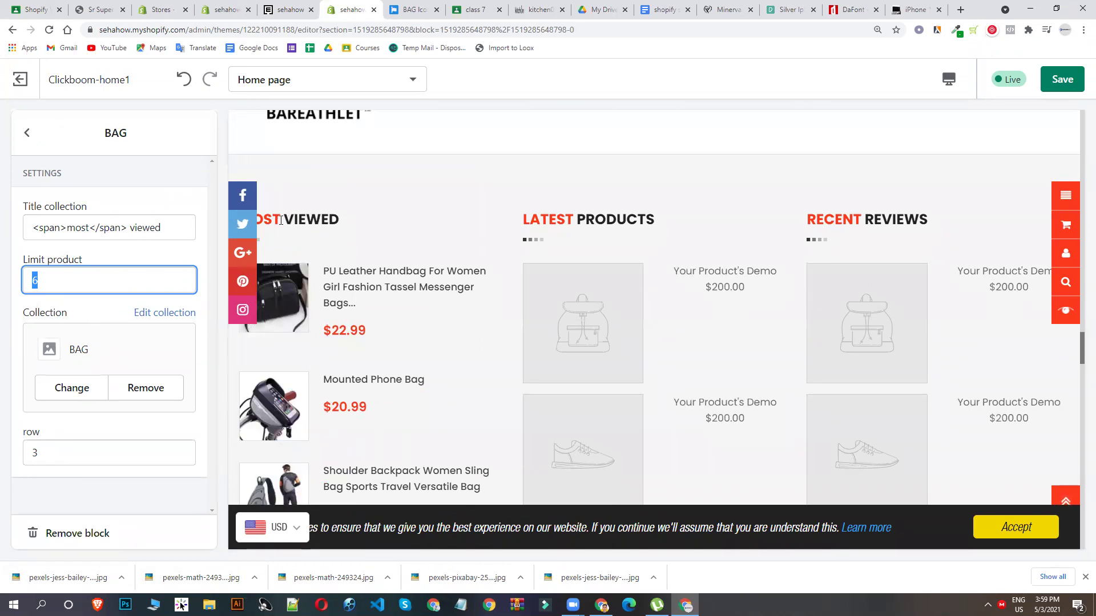
left_click(89, 226)
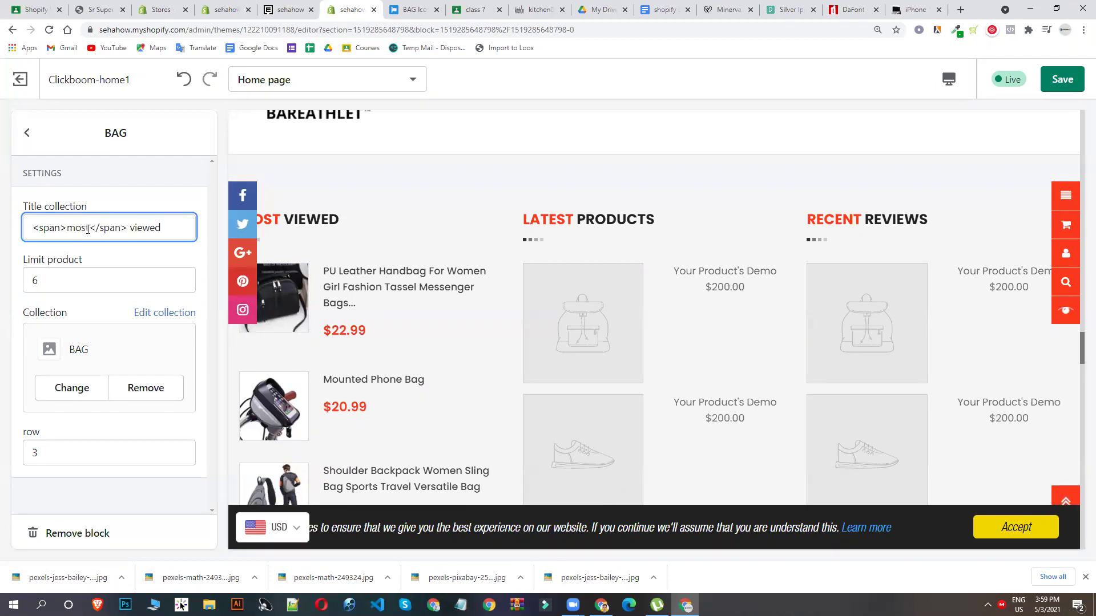
double_click(71, 229)
left_click(150, 229)
Step: Set the collection of the Featured product section's electronics tab, titled Latest Products, to Necklace
left_click(27, 133)
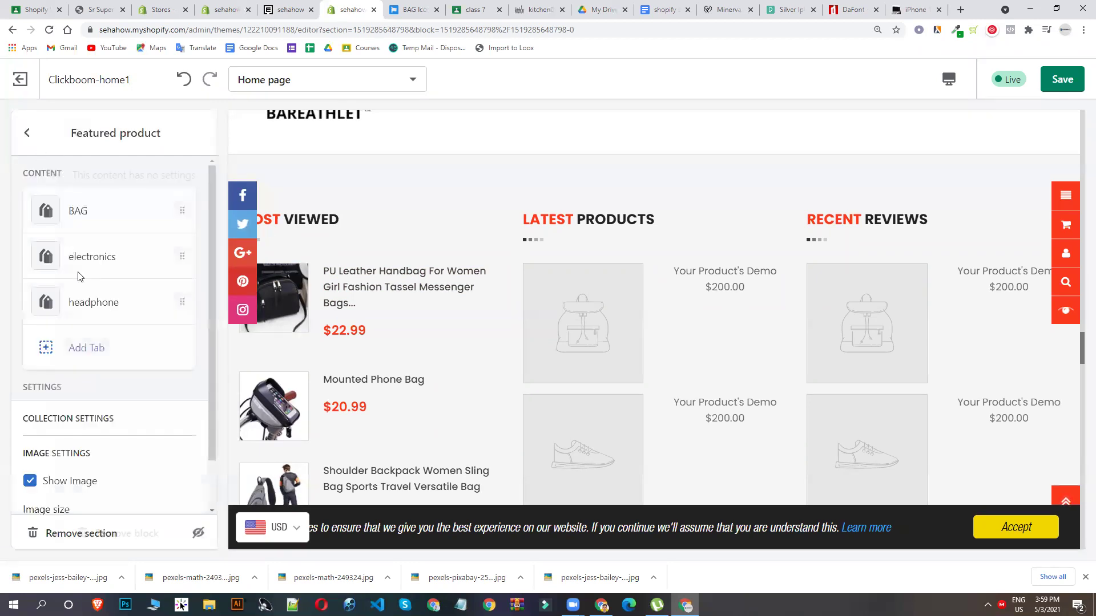
left_click(80, 255)
left_click(86, 396)
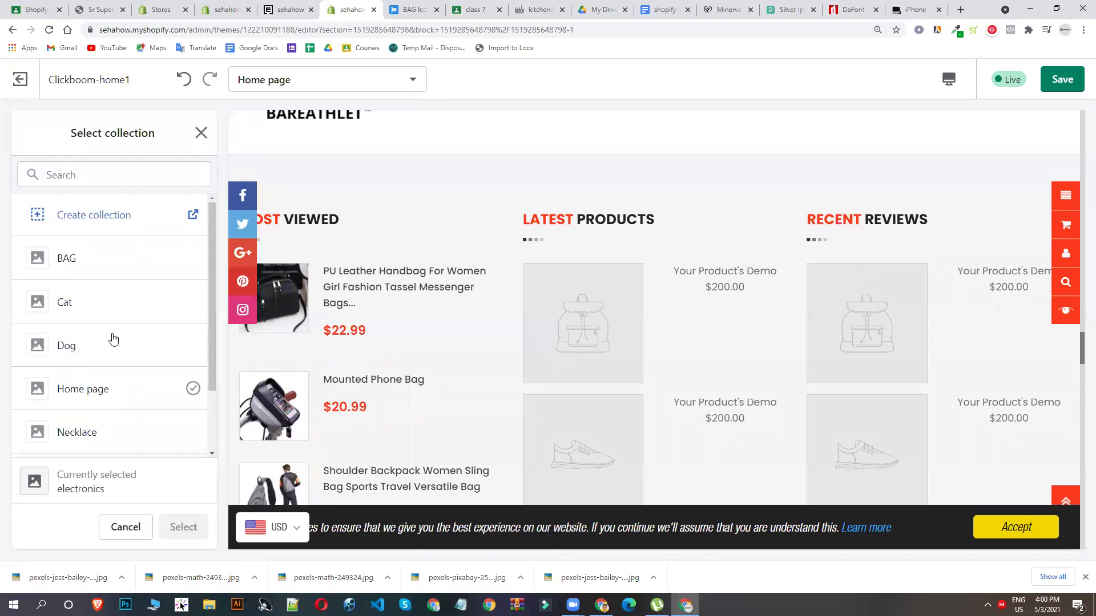
scroll(114, 337, "down", 1)
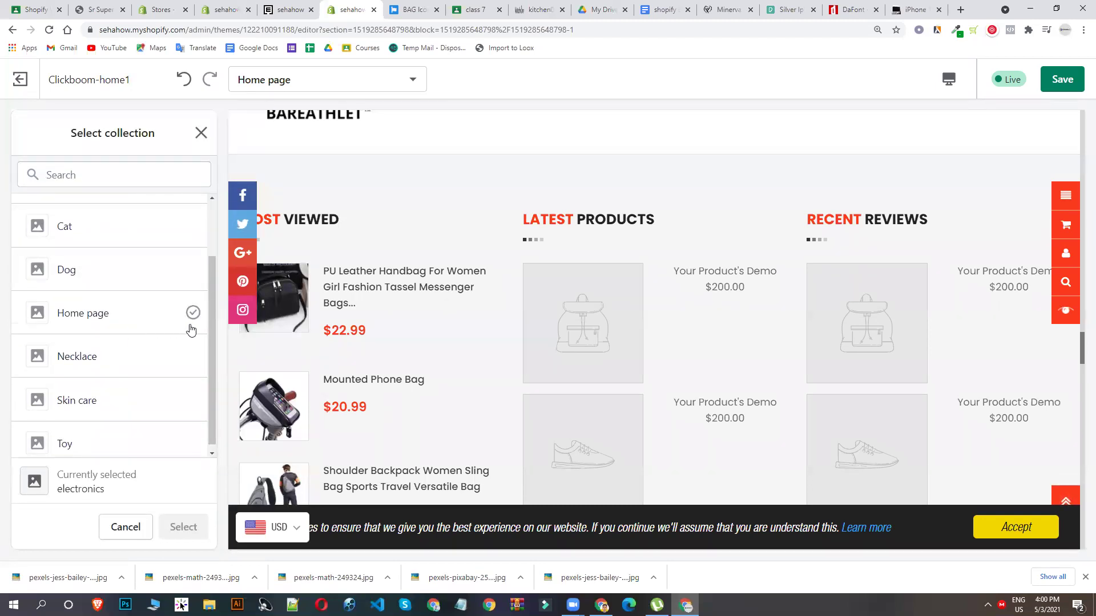
scroll(799, 317, "down", 2)
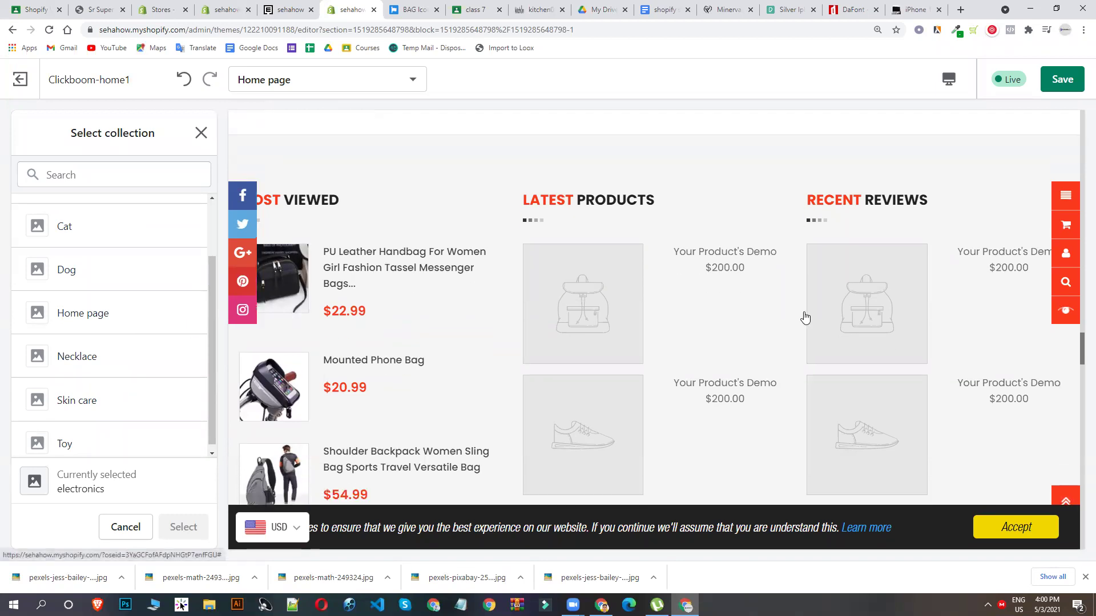
scroll(816, 326, "up", 3)
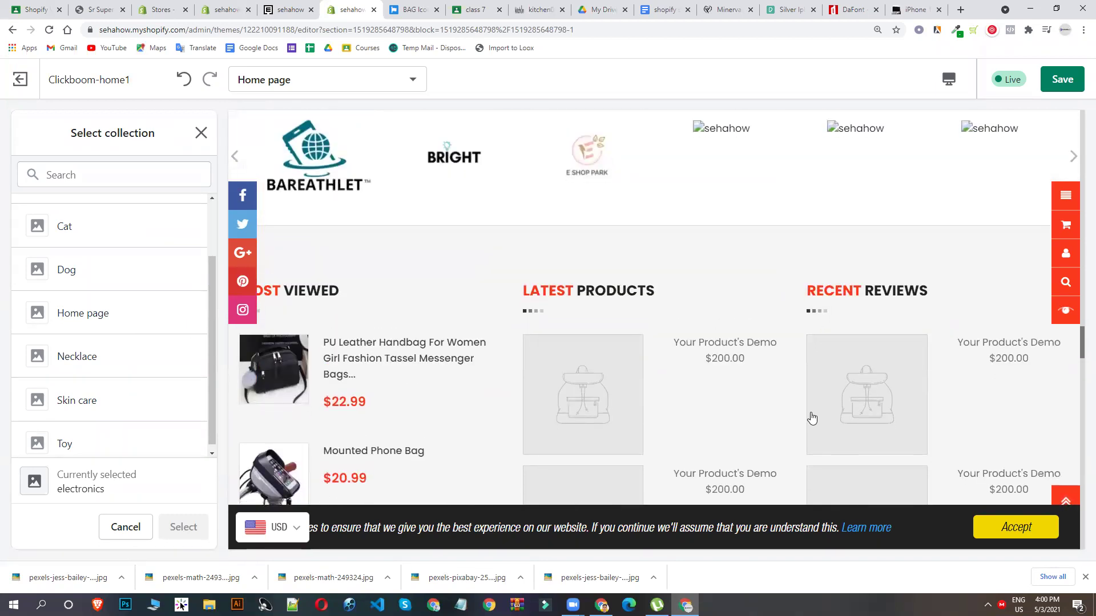
scroll(799, 412, "down", 1)
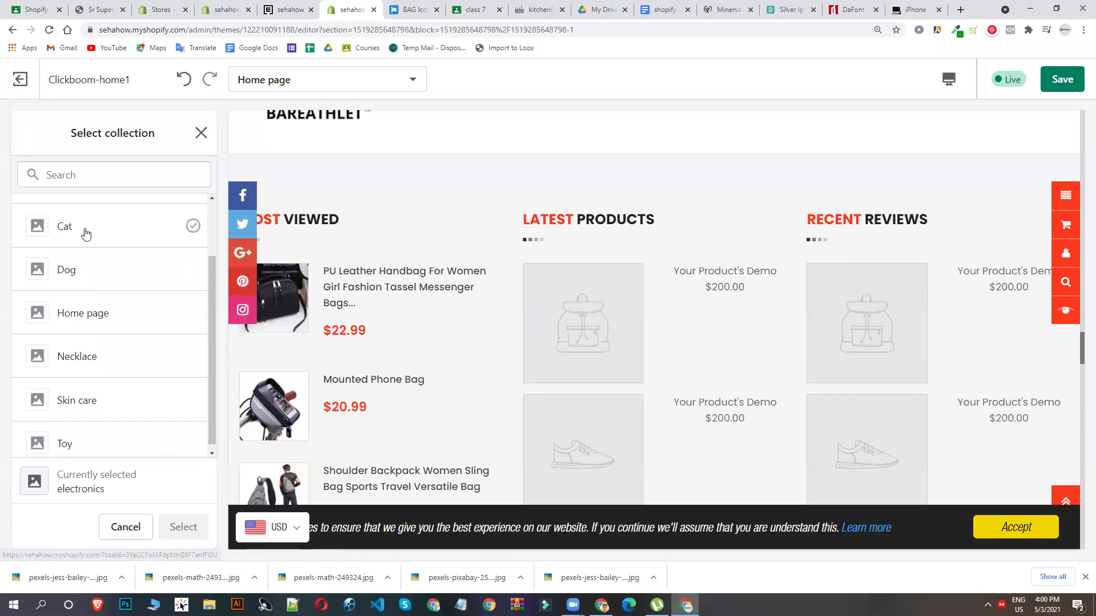
scroll(108, 351, "down", 1)
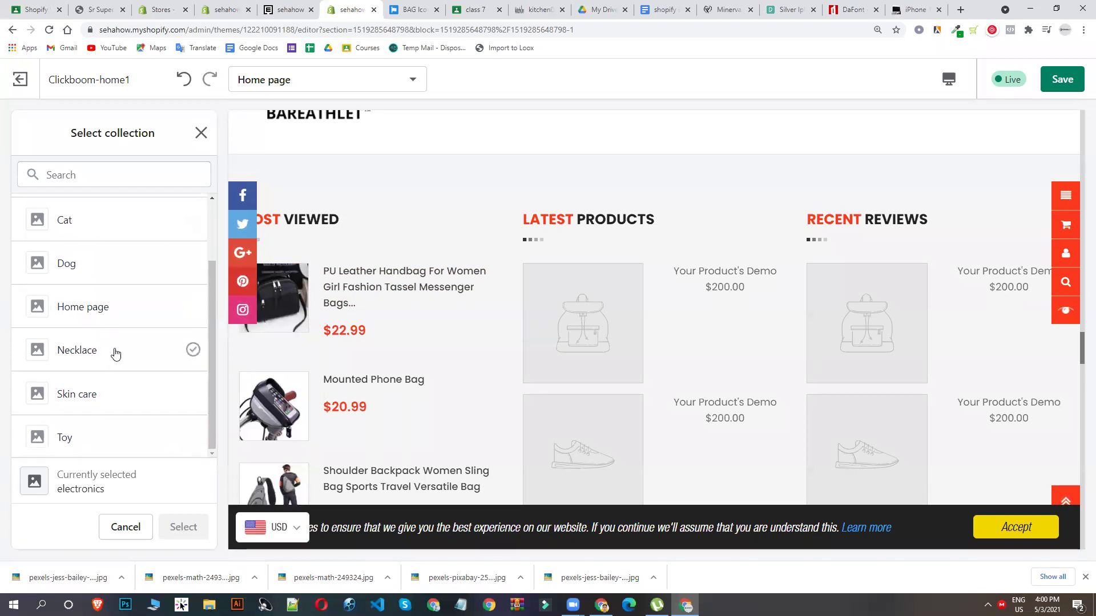
left_click(239, 198)
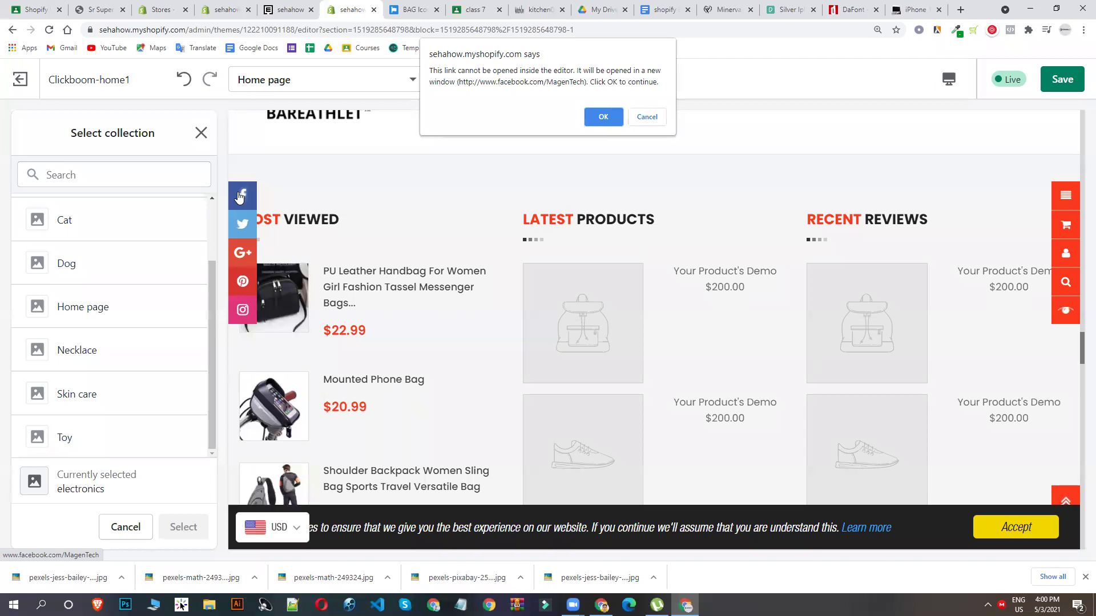
left_click(647, 118)
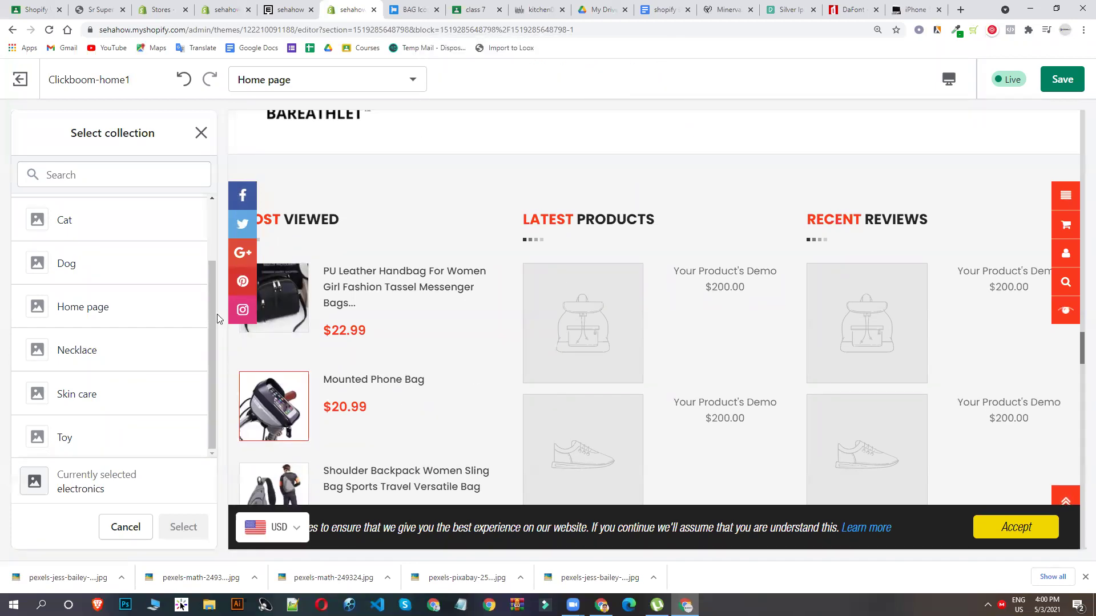
left_click(114, 358)
left_click(182, 528)
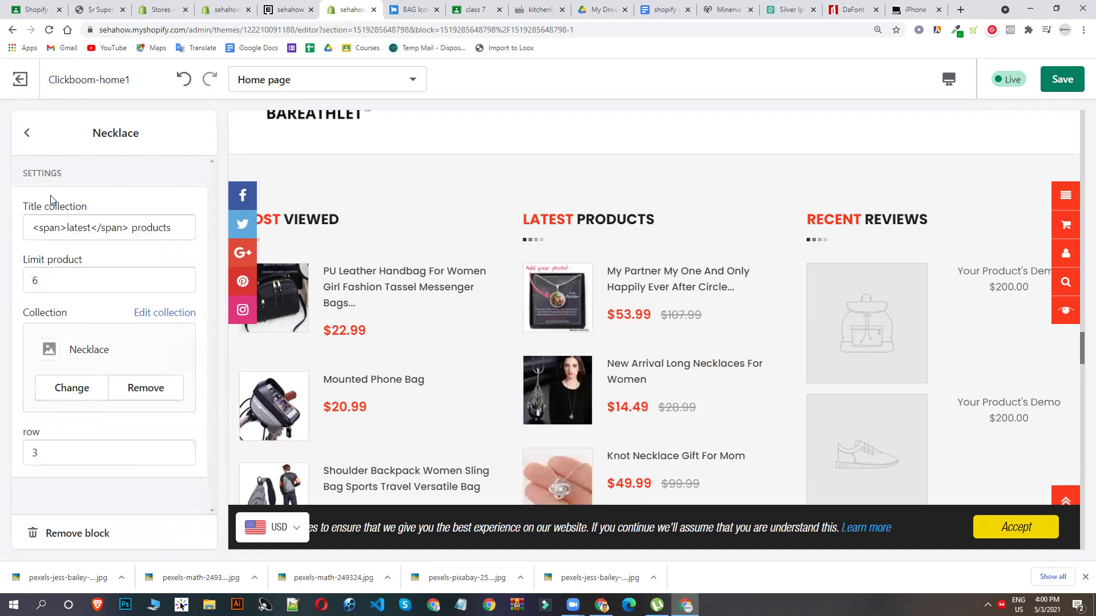
Step: Set the collection of the Featured product section's headphone tab, titled Recent Reviews, to Skin care
left_click(26, 133)
scroll(90, 292, "down", 1)
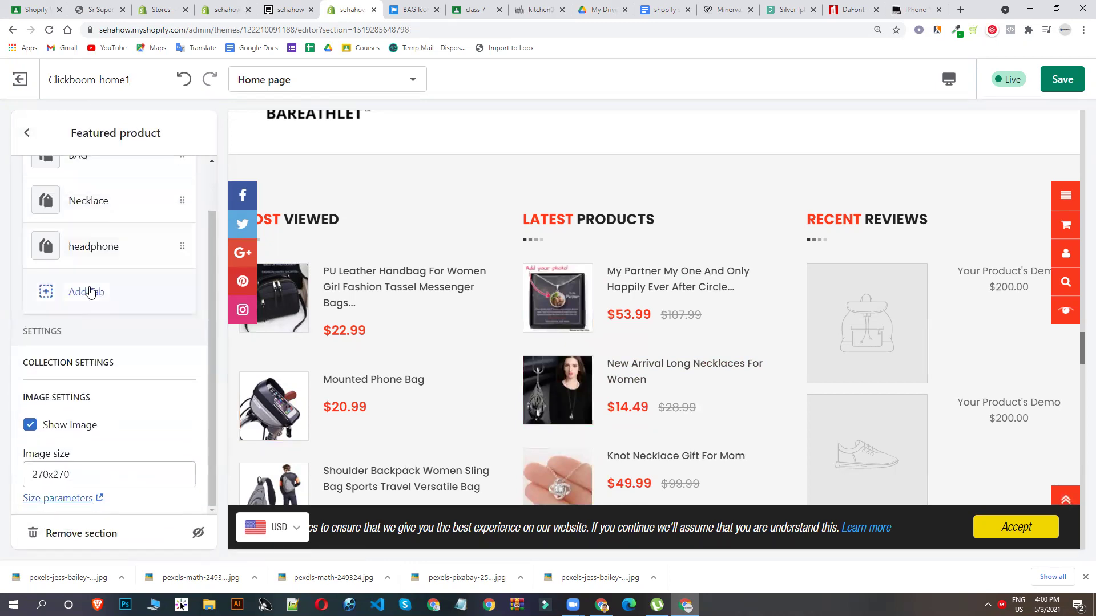
left_click(91, 246)
left_click(85, 390)
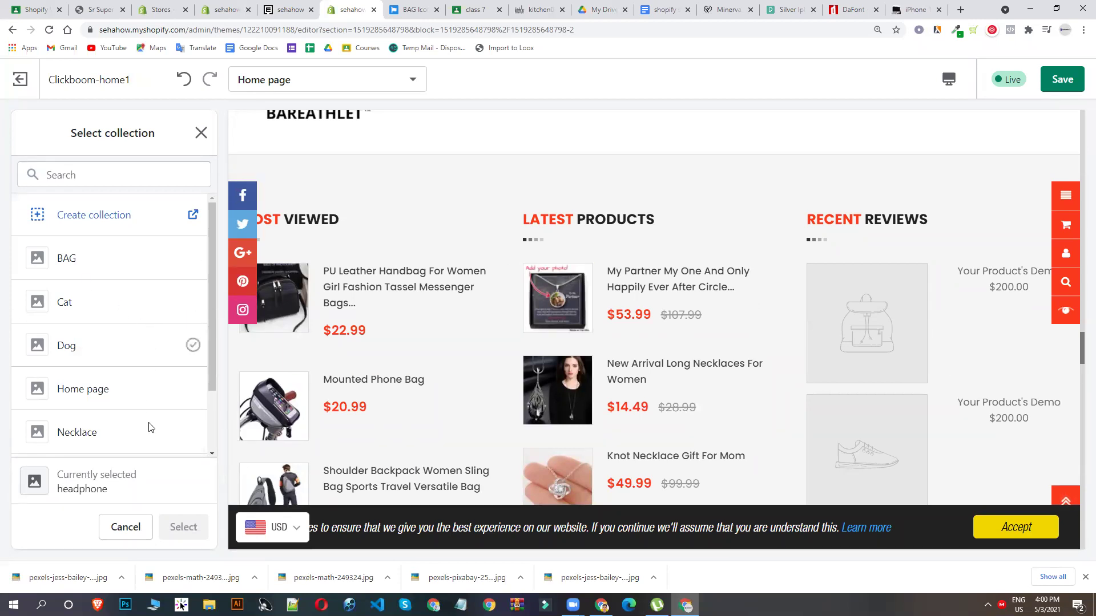
scroll(145, 405, "down", 2)
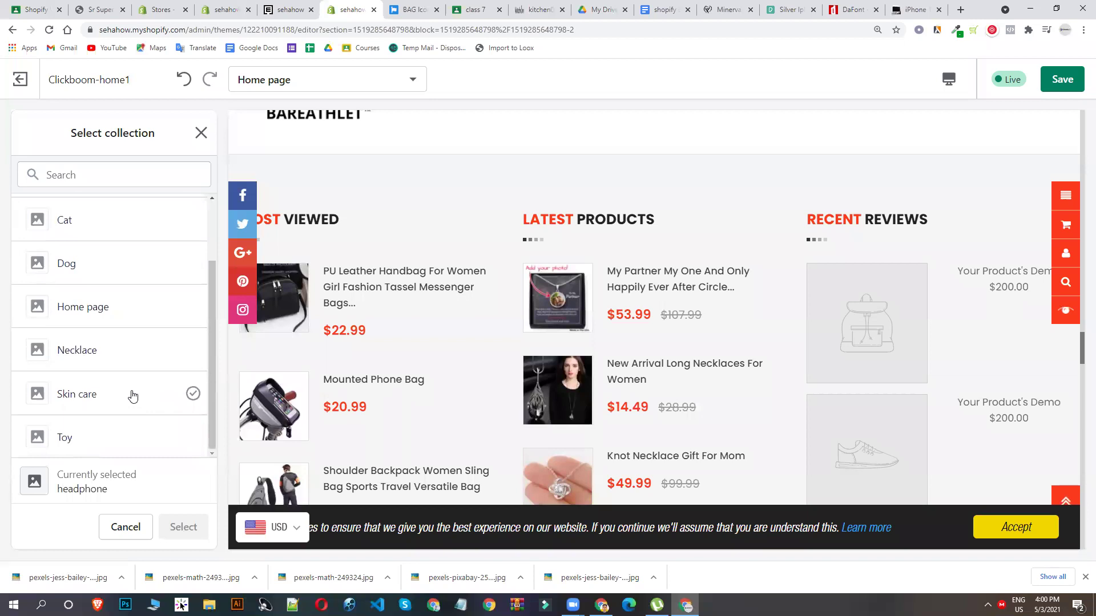
left_click(135, 399)
left_click(175, 530)
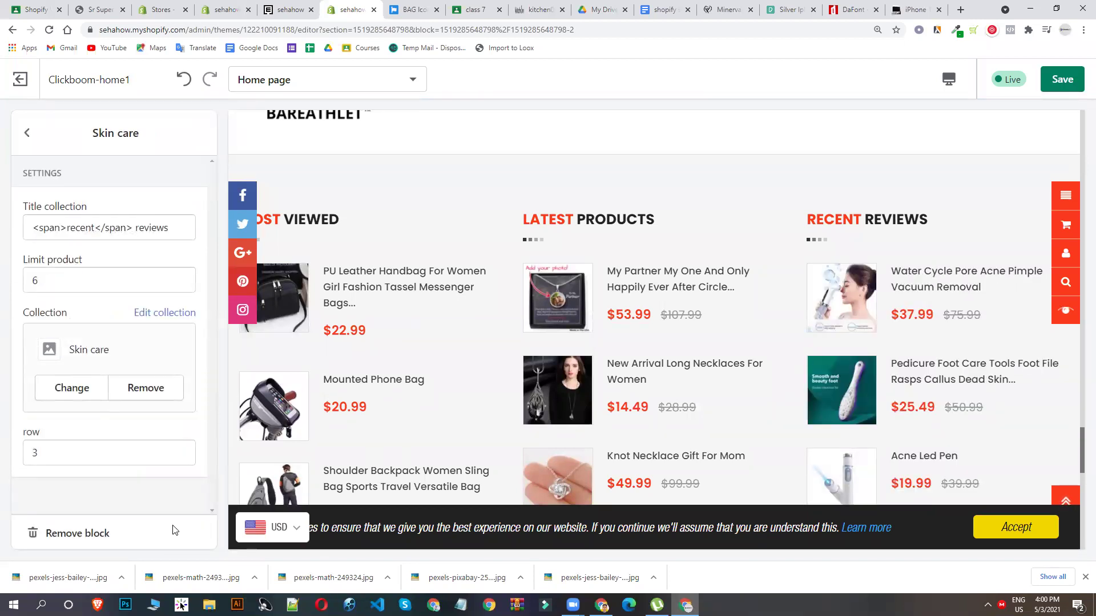
Step: Check the three product columns in the preview and save the theme changes
scroll(504, 164, "down", 3)
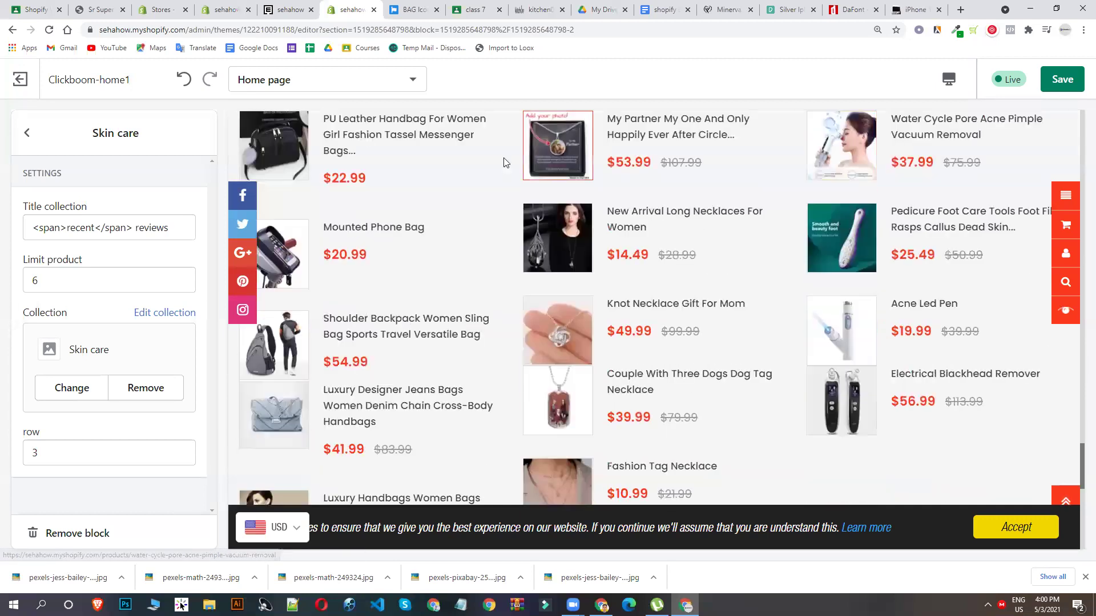
scroll(879, 319, "down", 4)
scroll(624, 276, "down", 3)
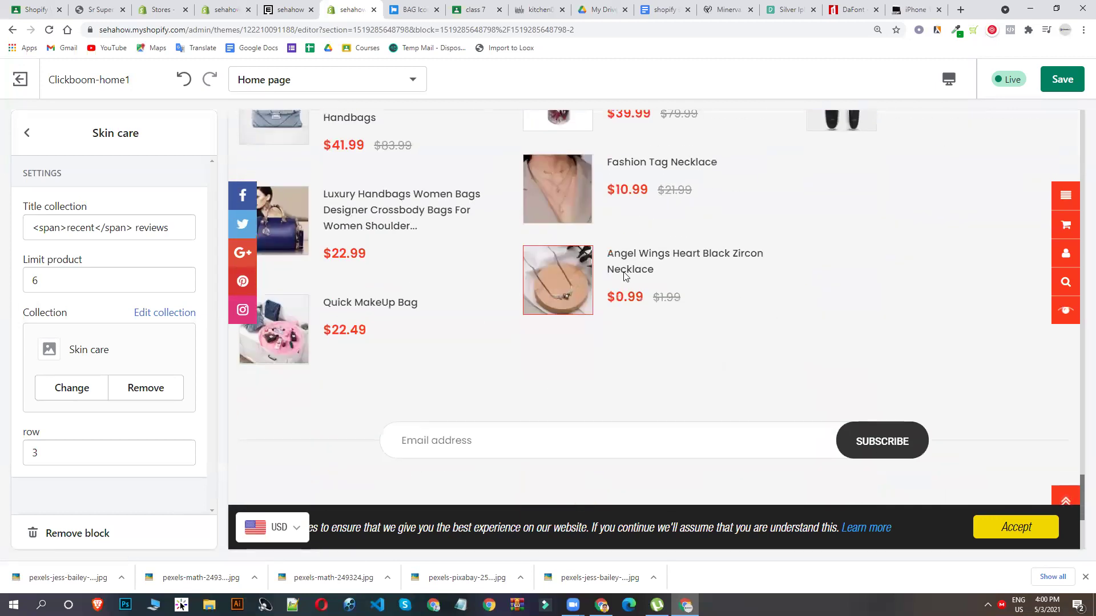
scroll(716, 361, "up", 7)
left_click(1060, 80)
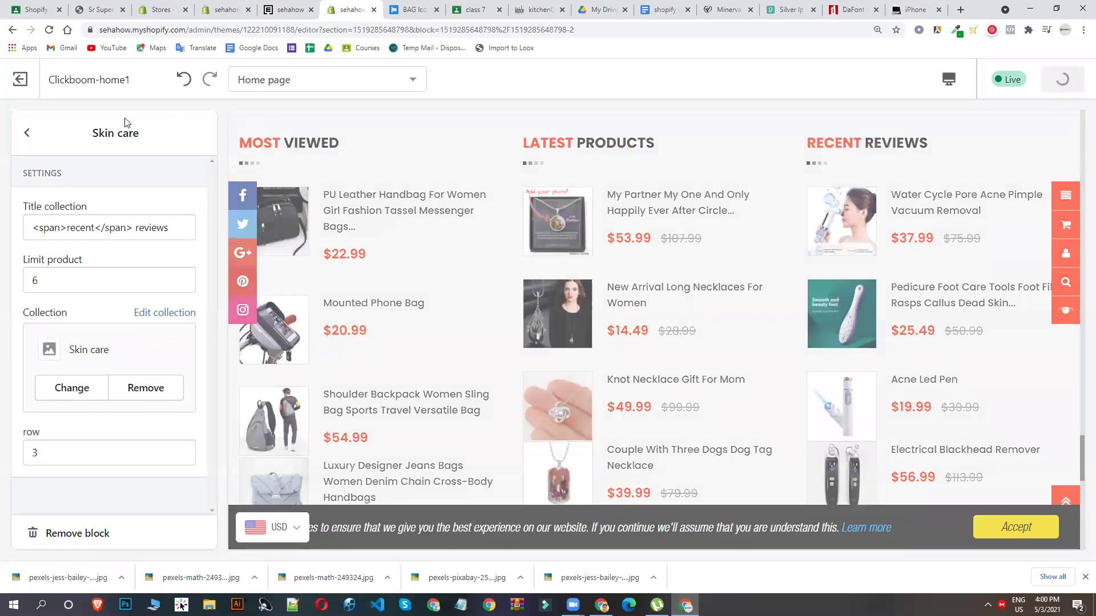
Step: Return to the home page's section list and look through its sections and the footer area in the preview
left_click(26, 132)
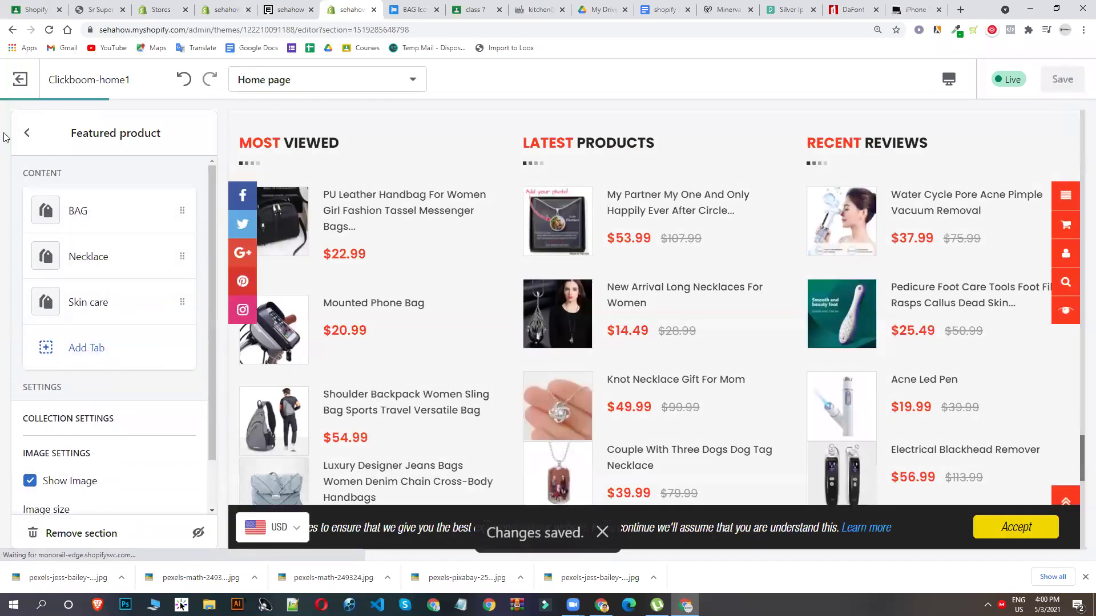
left_click(26, 132)
scroll(486, 347, "down", 3)
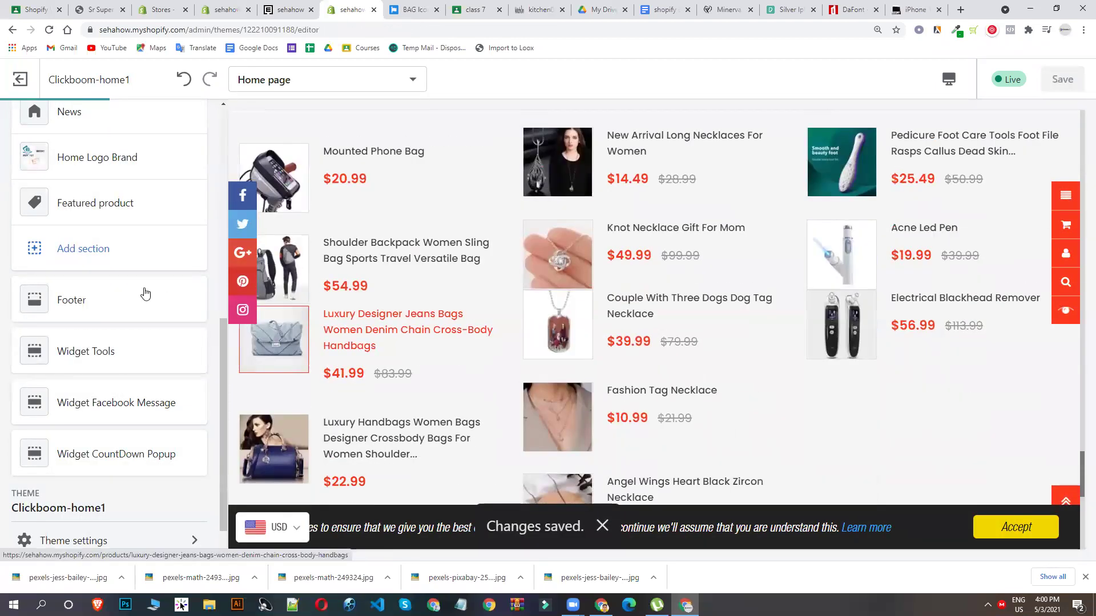
scroll(137, 177, "up", 10)
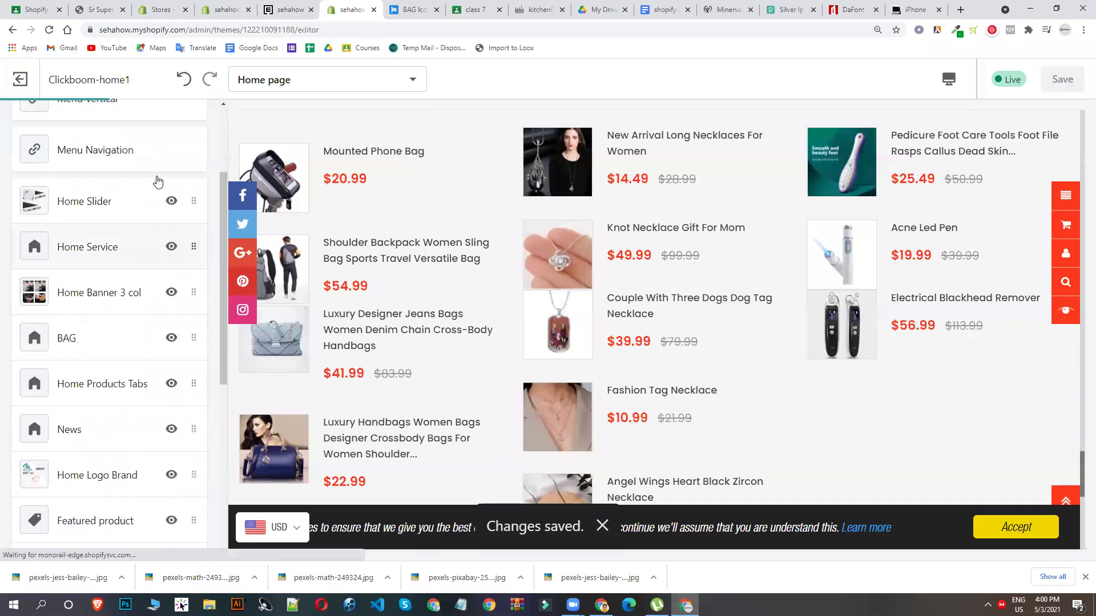
scroll(571, 314, "down", 6)
scroll(536, 303, "up", 3)
scroll(484, 293, "down", 2)
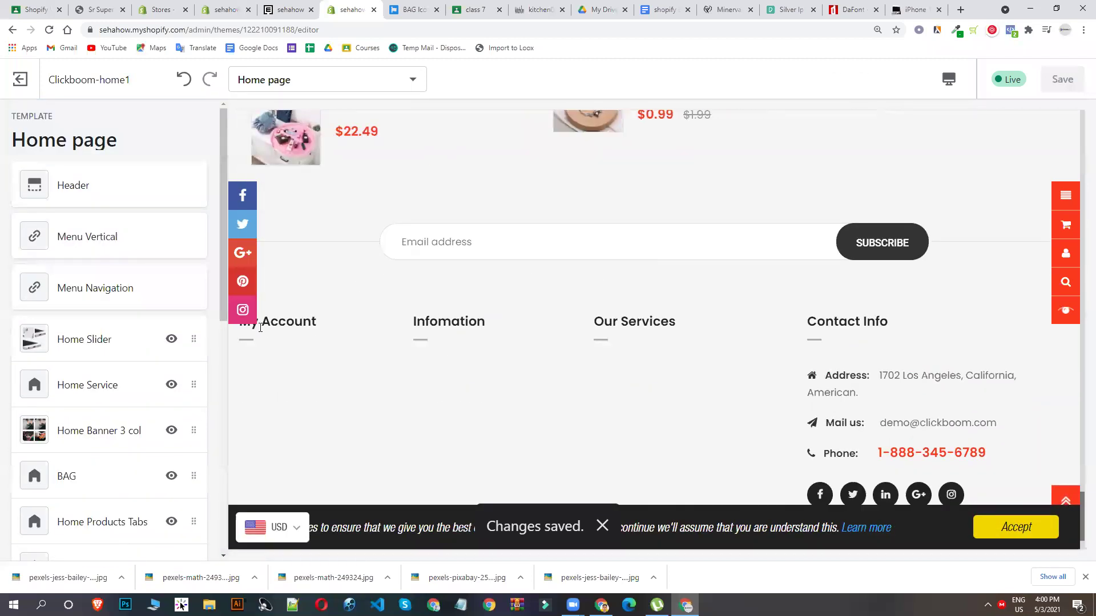
scroll(629, 254, "down", 2)
scroll(137, 362, "down", 5)
scroll(118, 292, "down", 1)
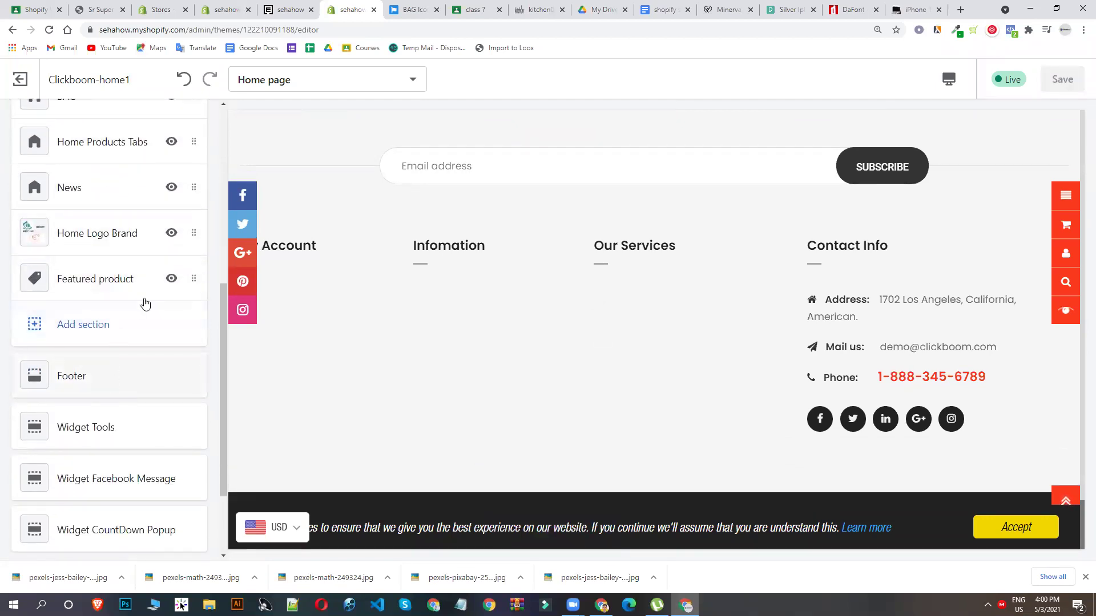
Step: Look through the section types that can be added to the home page, from Blogs to Services, and close the list without adding one
left_click(98, 326)
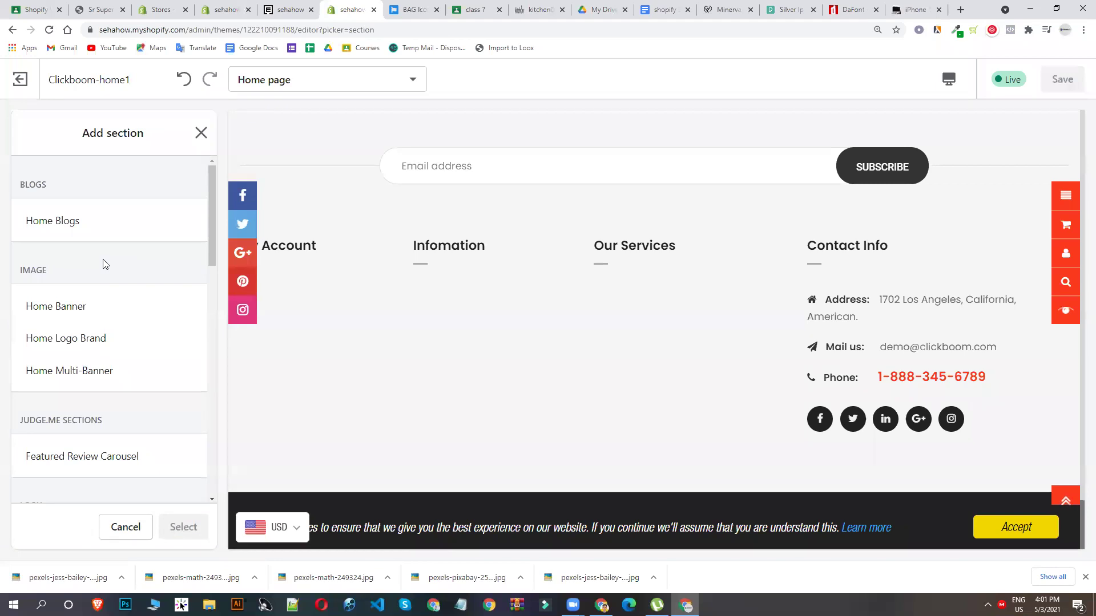
scroll(111, 297, "down", 1)
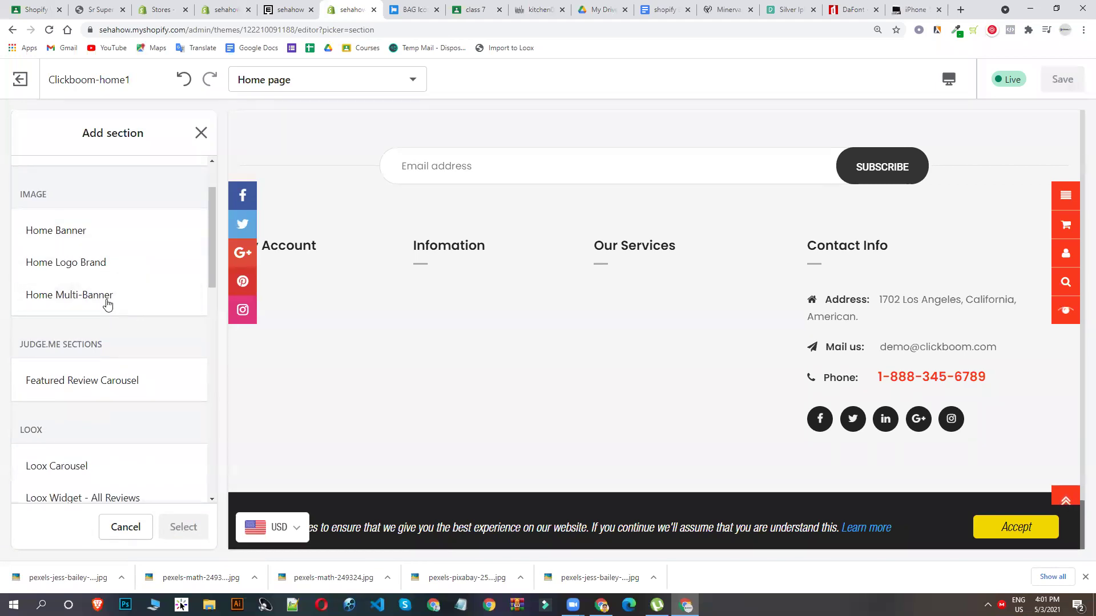
scroll(107, 297, "down", 1)
scroll(115, 259, "down", 1)
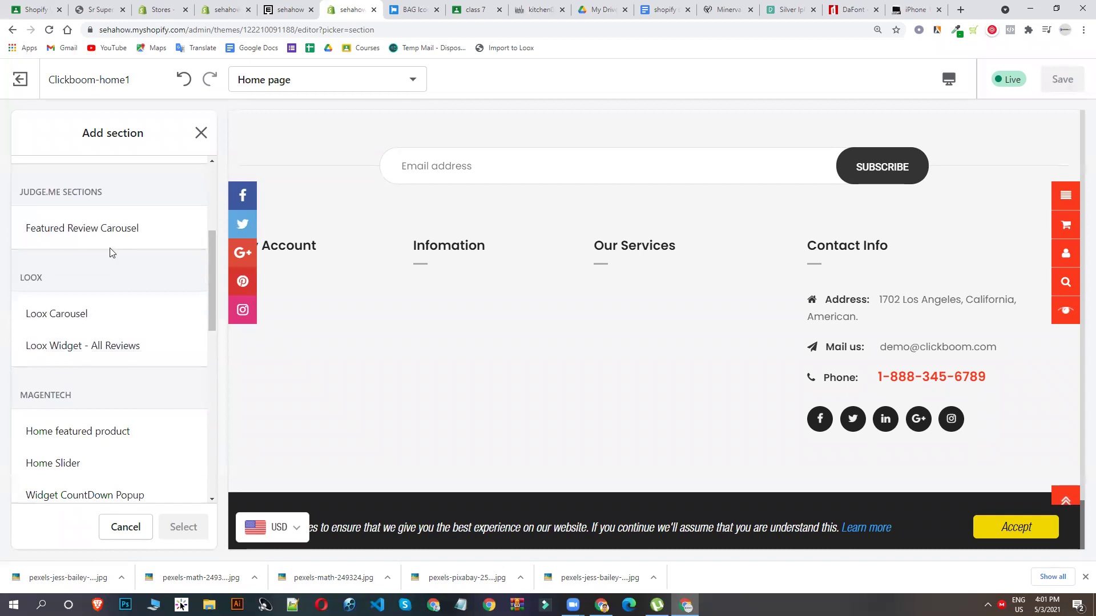
scroll(388, 306, "up", 3)
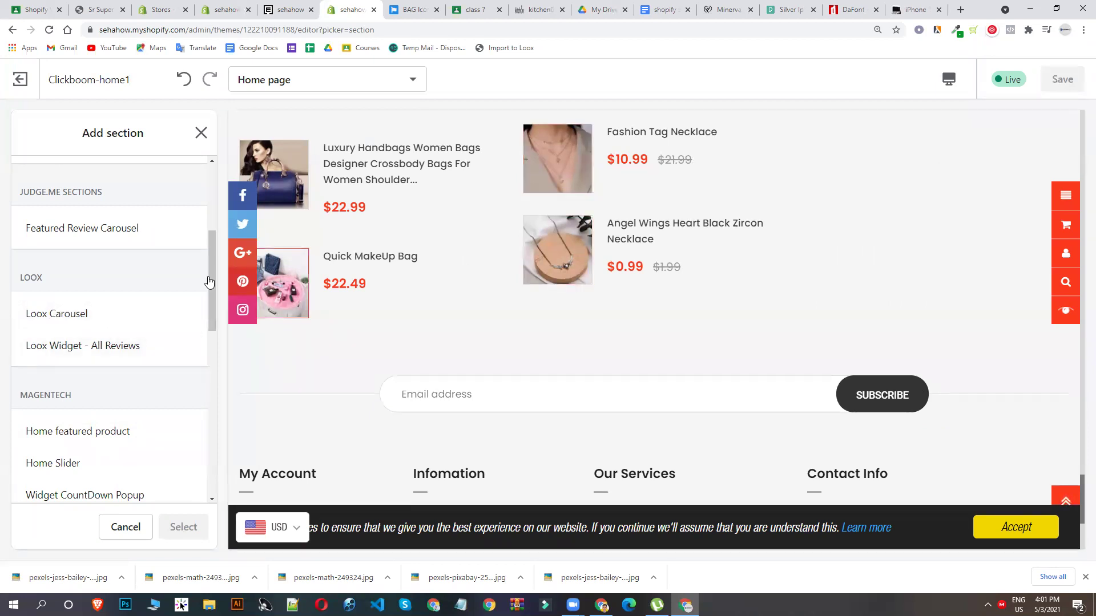
scroll(118, 299, "down", 3)
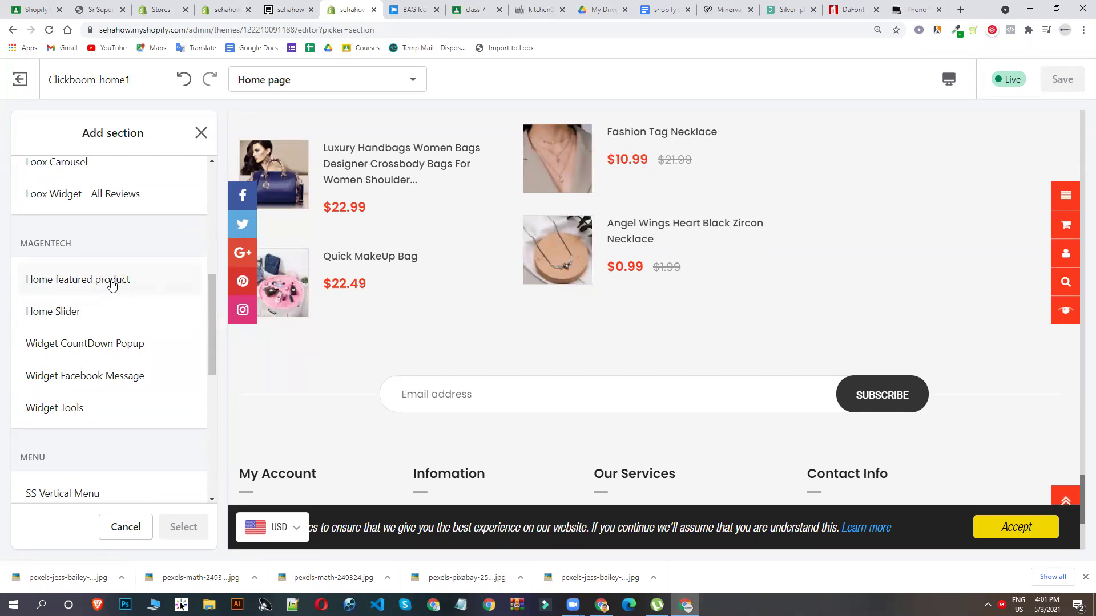
scroll(111, 283, "down", 6)
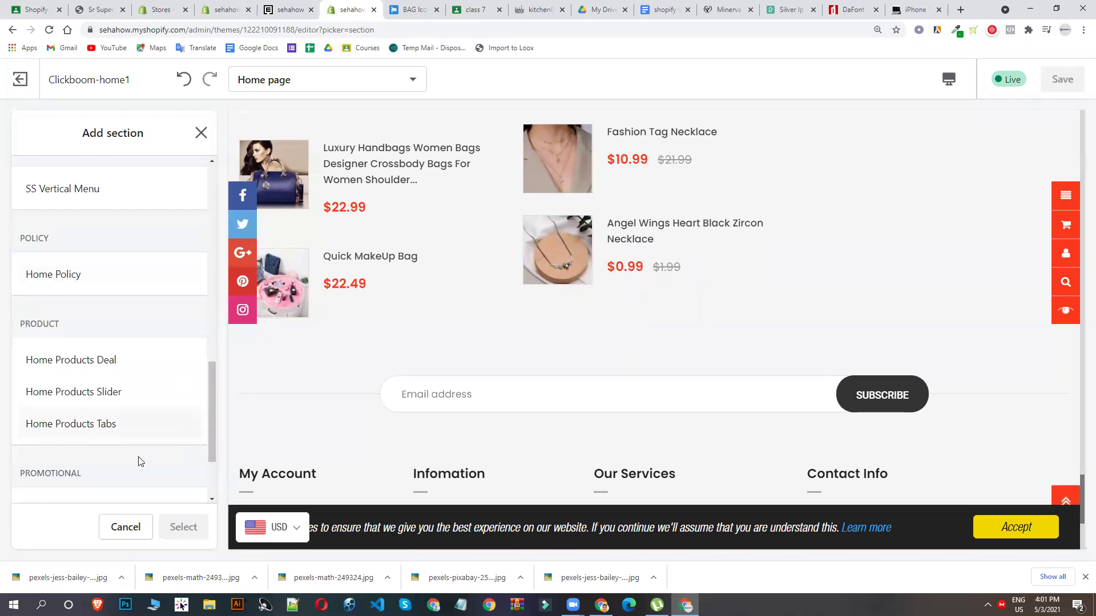
scroll(140, 462, "down", 2)
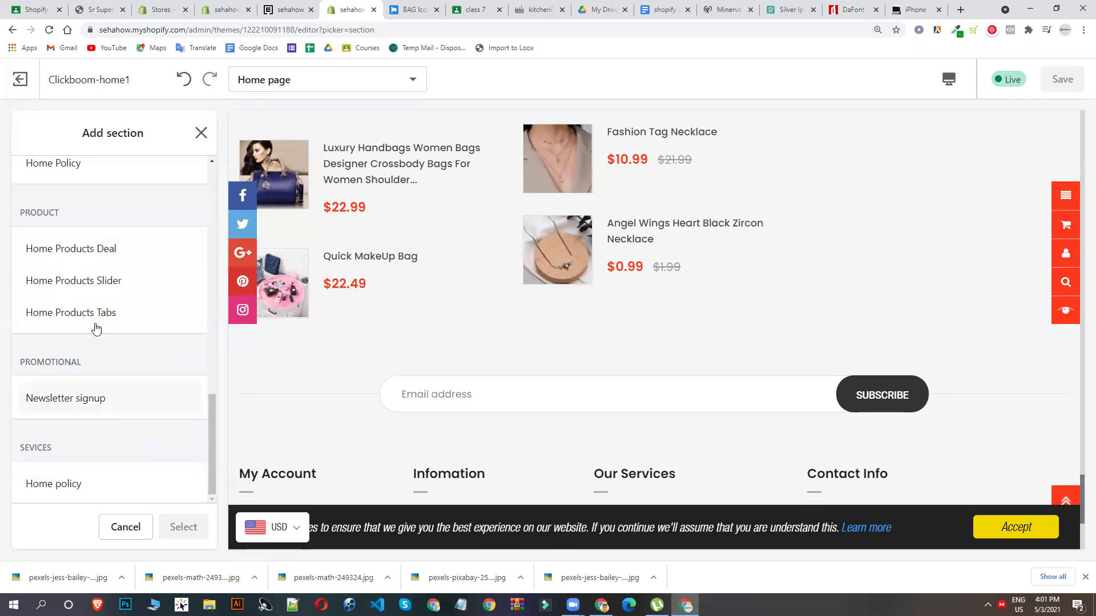
scroll(583, 315, "down", 2)
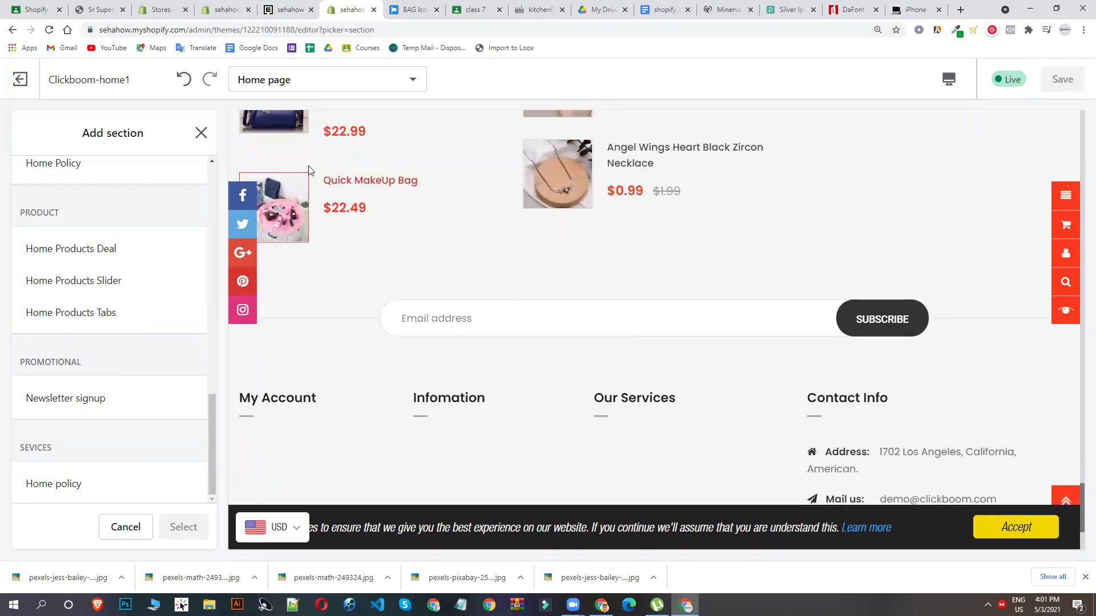
left_click(202, 134)
Step: Open the Footer section, examine its contact and column settings, and open the menu choice for the "my account" column
scroll(416, 340, "down", 4)
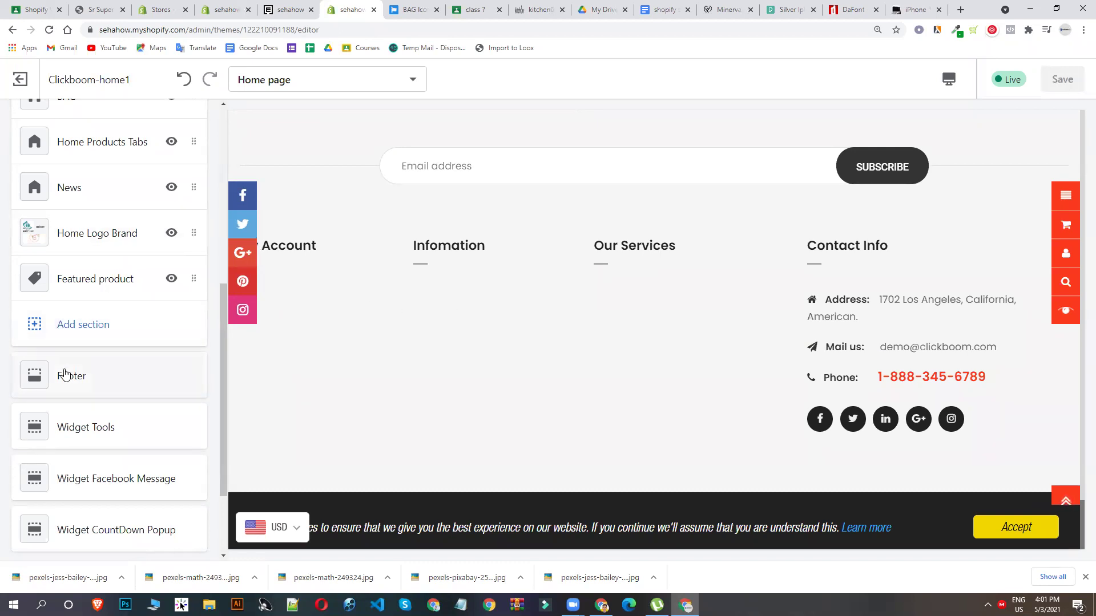
left_click(96, 387)
scroll(114, 320, "down", 4)
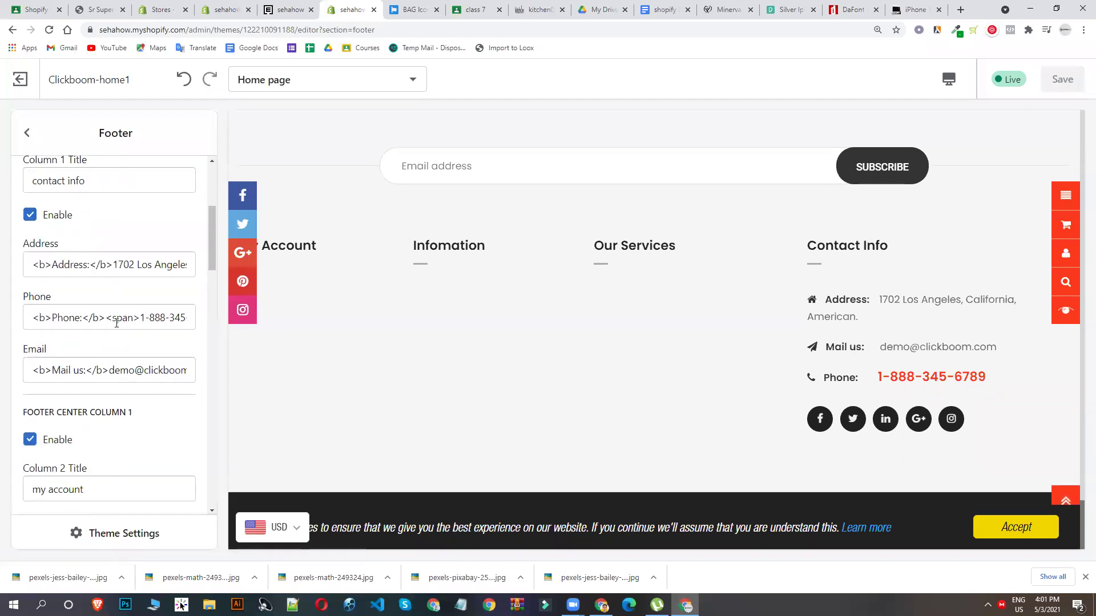
scroll(123, 348, "down", 4)
scroll(108, 340, "down", 4)
scroll(108, 331, "up", 3)
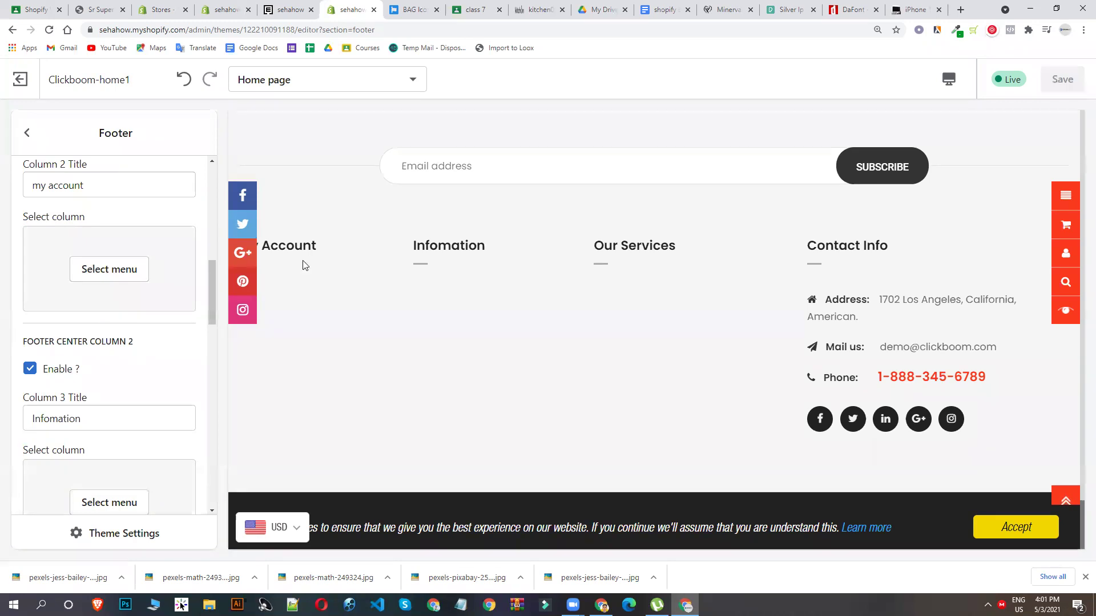
scroll(96, 265, "up", 1)
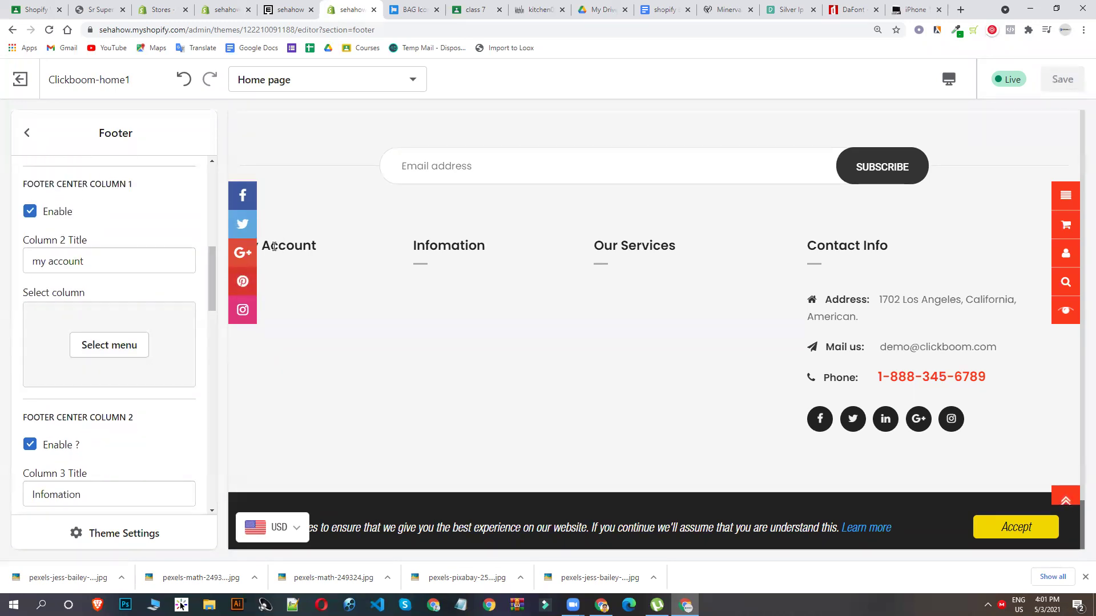
scroll(154, 411, "down", 1)
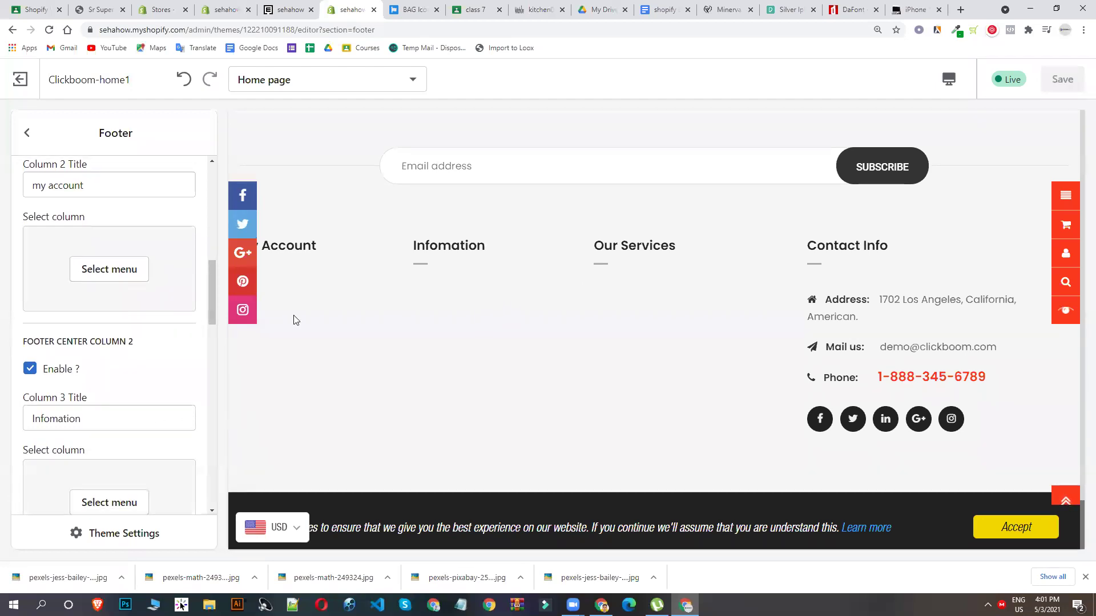
scroll(111, 280, "up", 3)
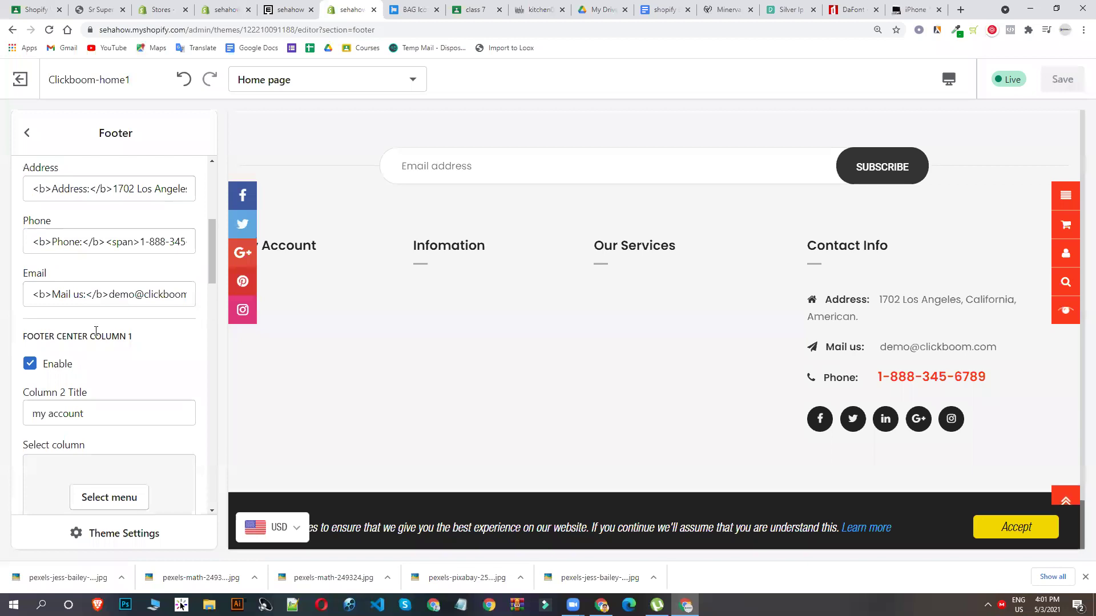
left_click(104, 503)
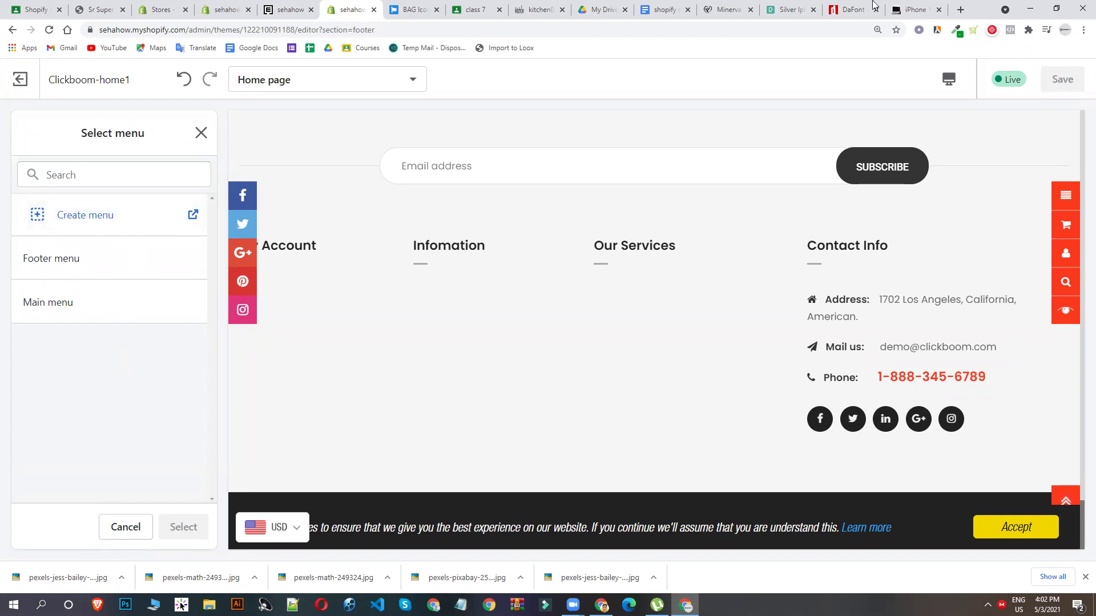
Step: Copy the MAIN MENU heading from the Minerva Jewels footer and start a new menu with that title in the Shopify store's navigation
left_click(726, 9)
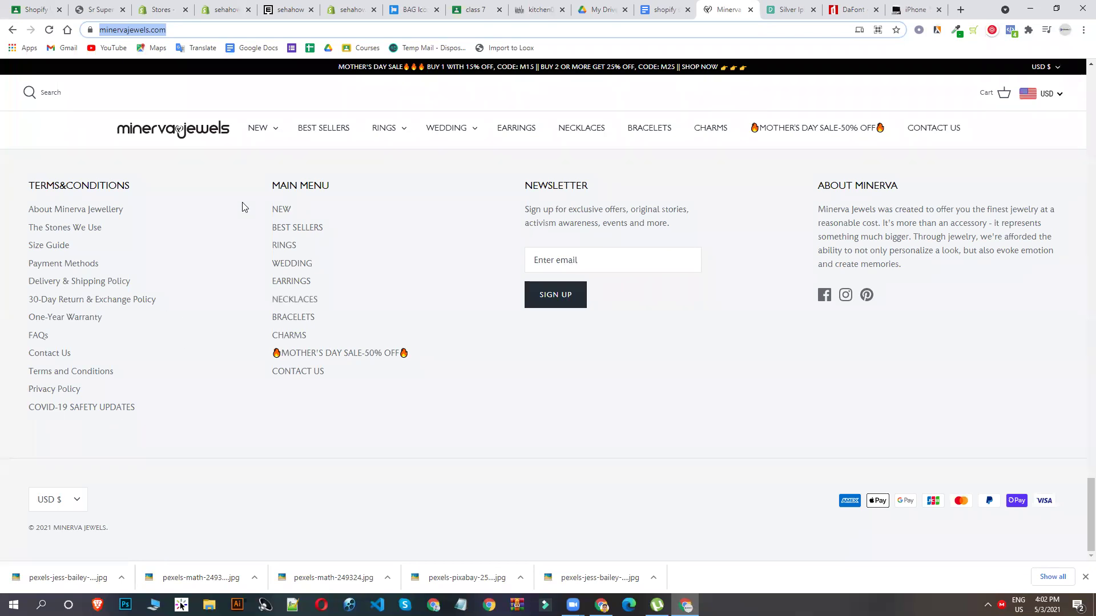
left_click_drag(342, 183, 270, 185)
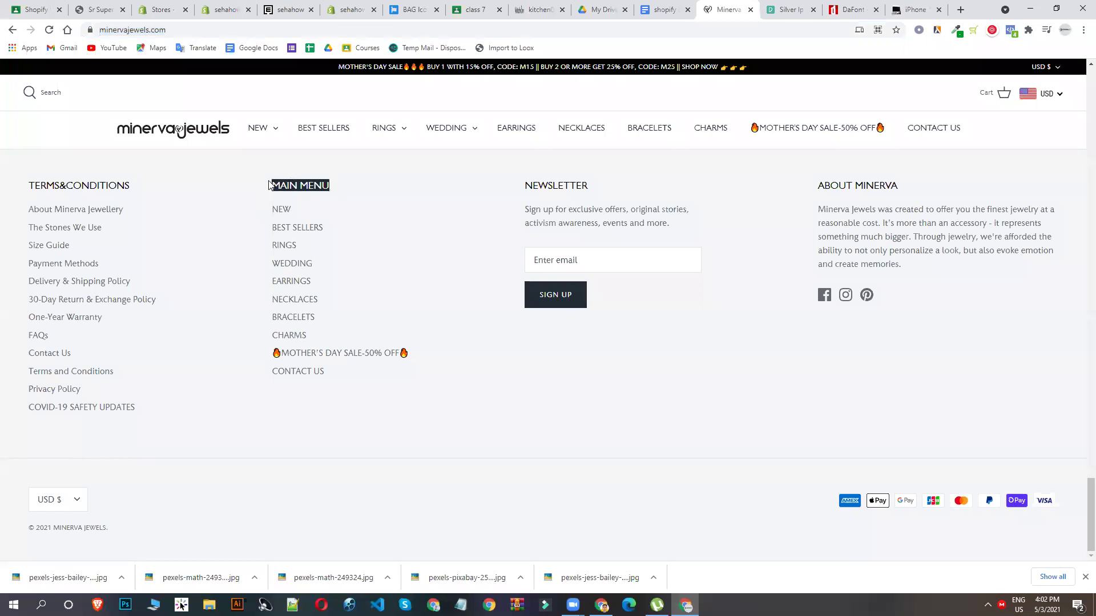
left_click(206, 6)
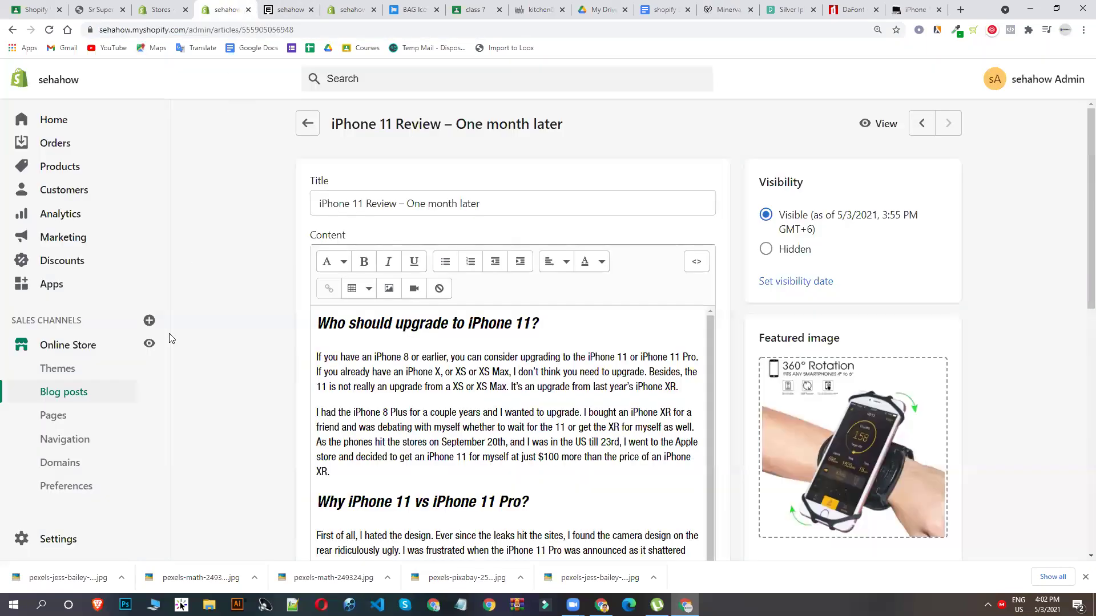
left_click(53, 415)
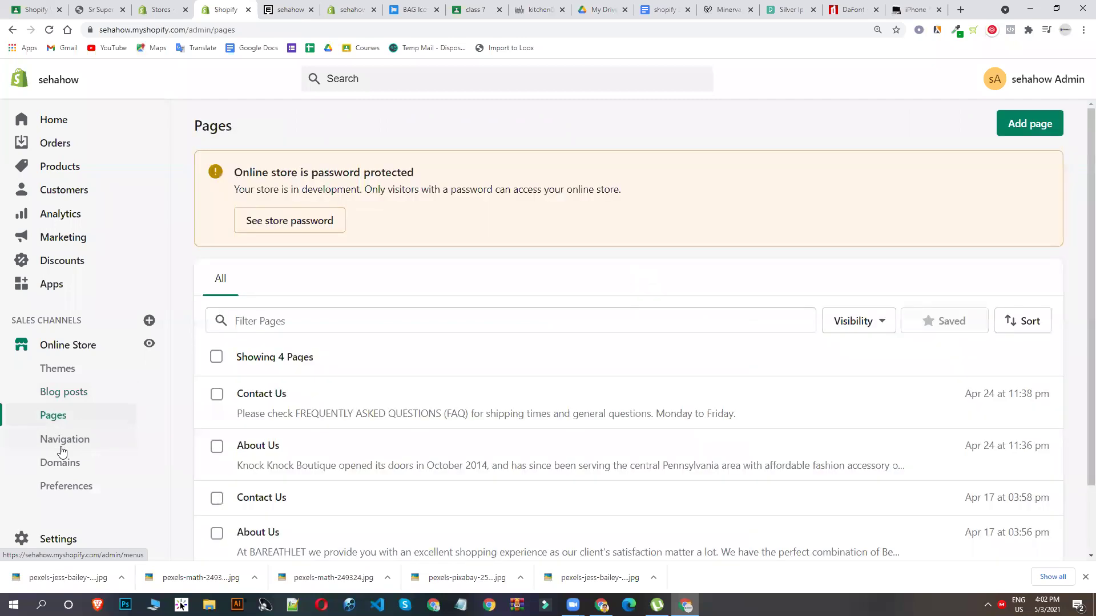
left_click(63, 451)
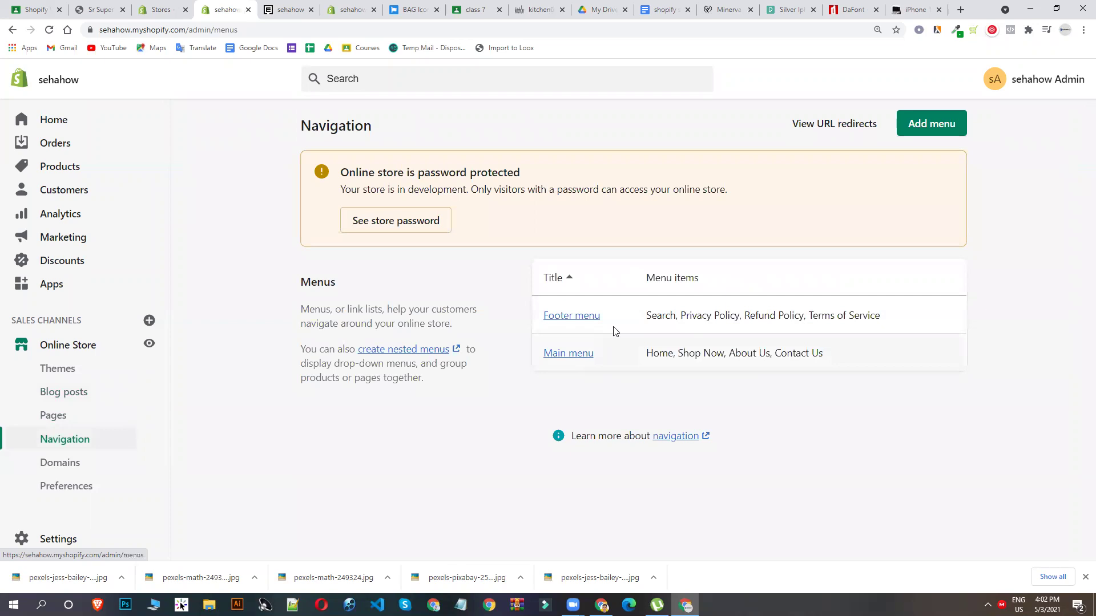
left_click(942, 131)
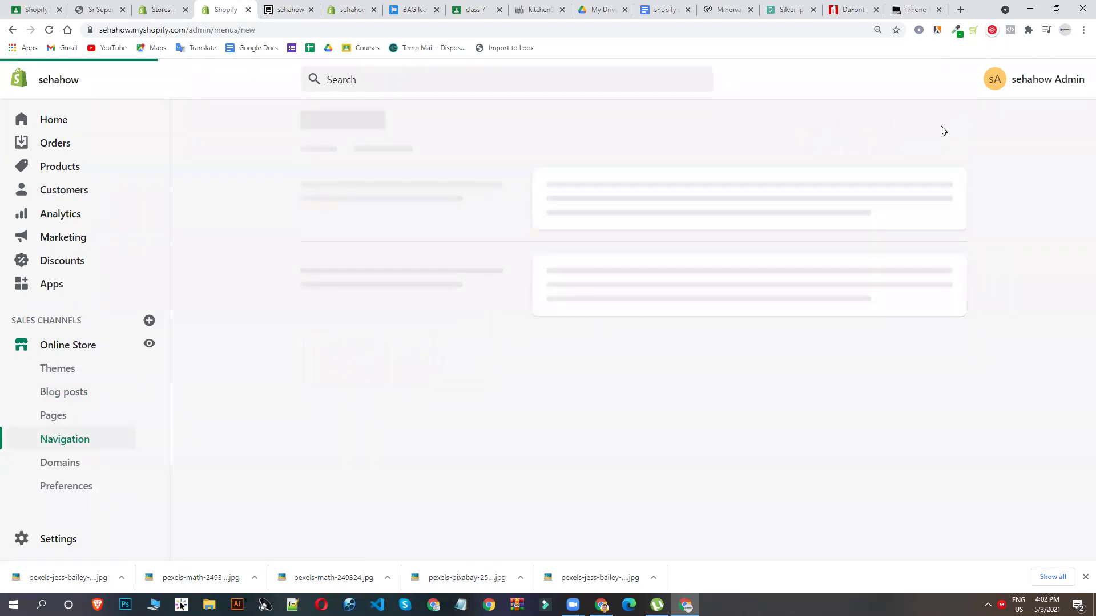
left_click(443, 200)
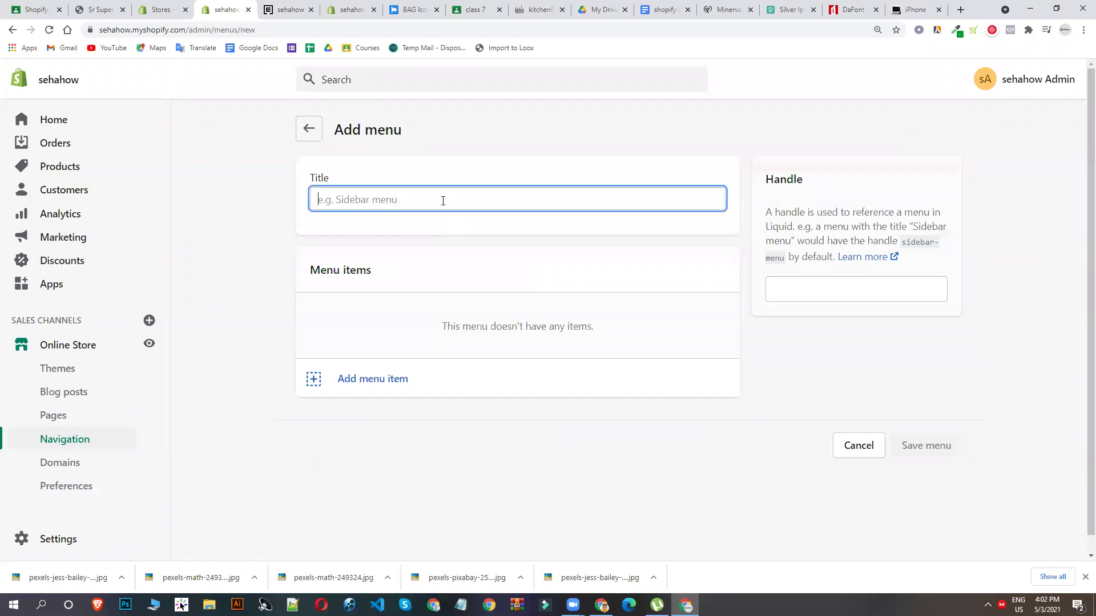
type("MAIN MENU")
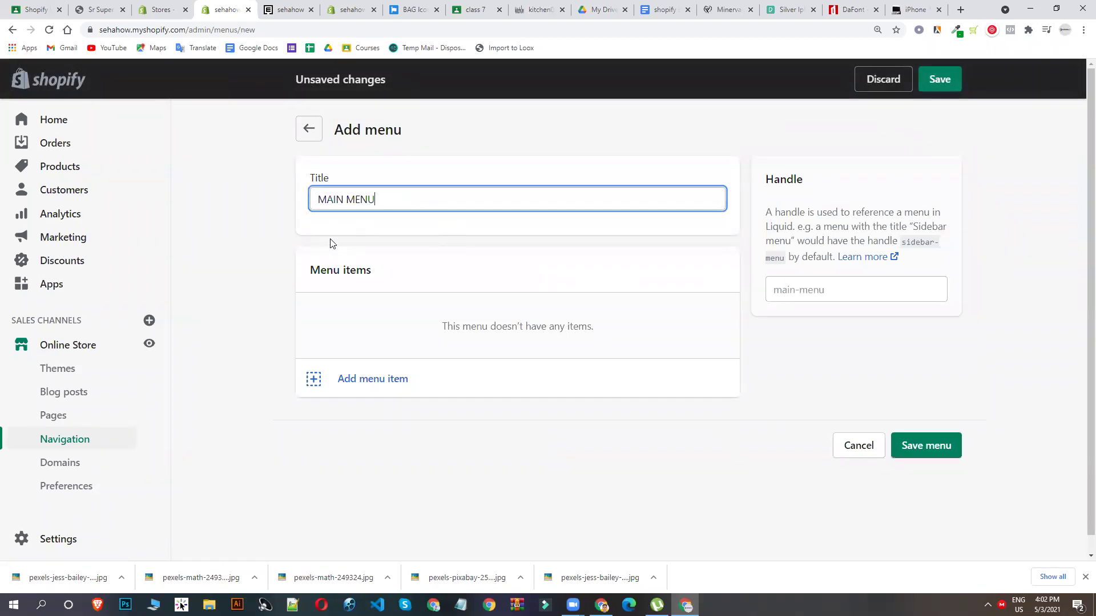
left_click(350, 472)
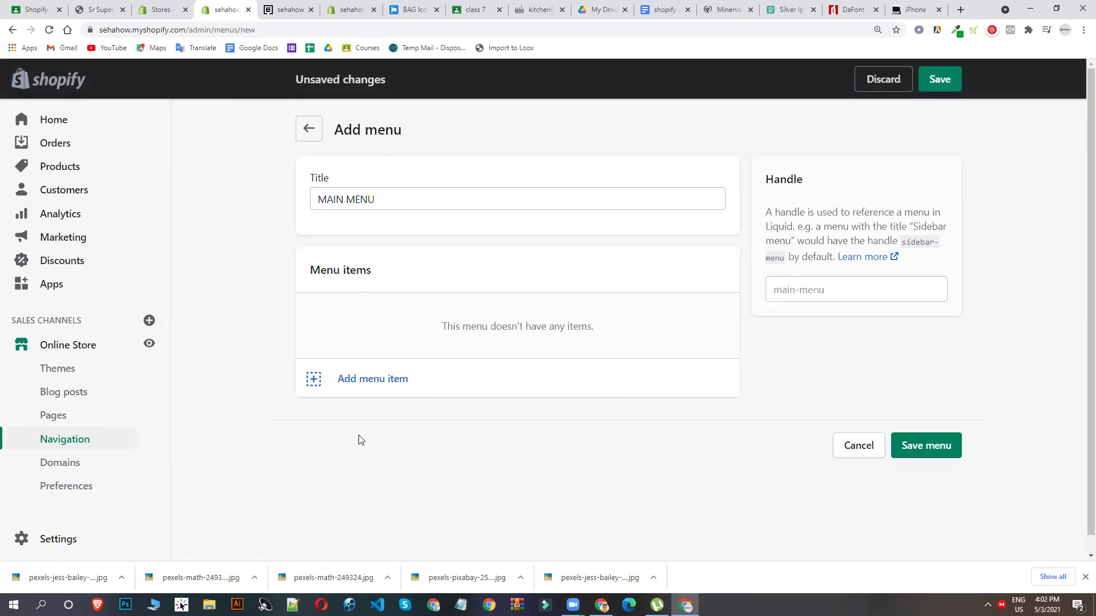
Step: Start a new item in the MAIN MENU menu and copy the name BEST SELLERS from the Minerva Jewels footer for it
left_click(367, 386)
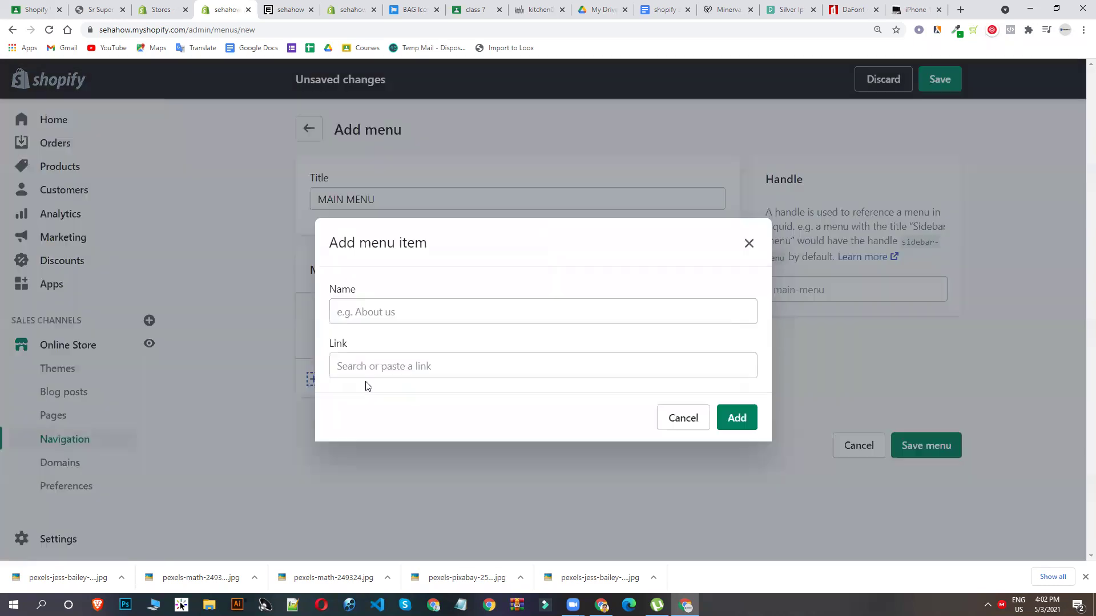
left_click(389, 374)
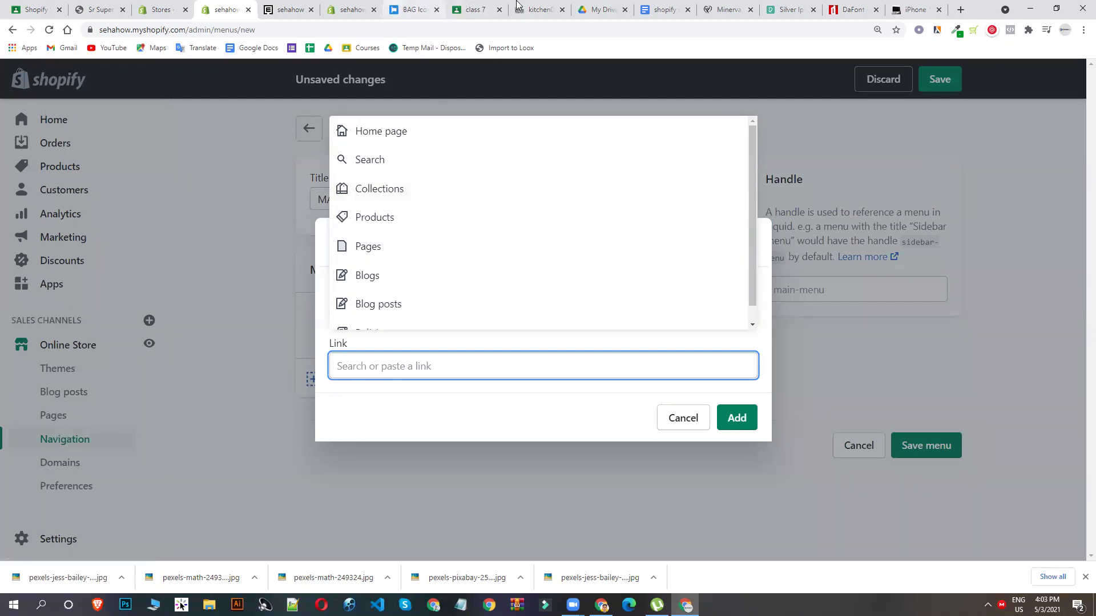
left_click(723, 10)
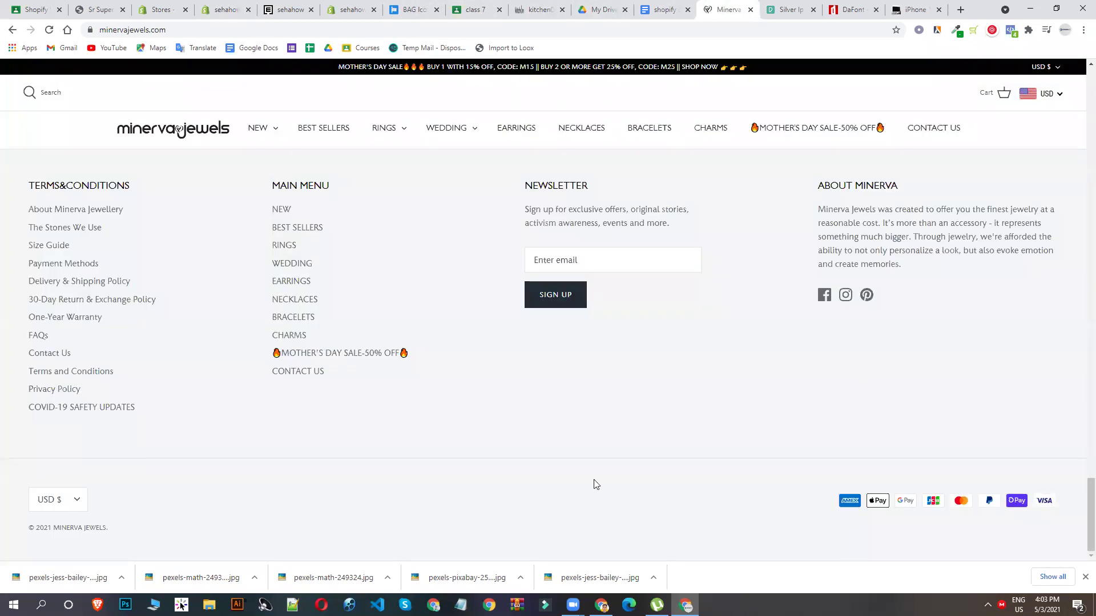
left_click_drag(269, 225, 353, 236)
key("ctrl+c")
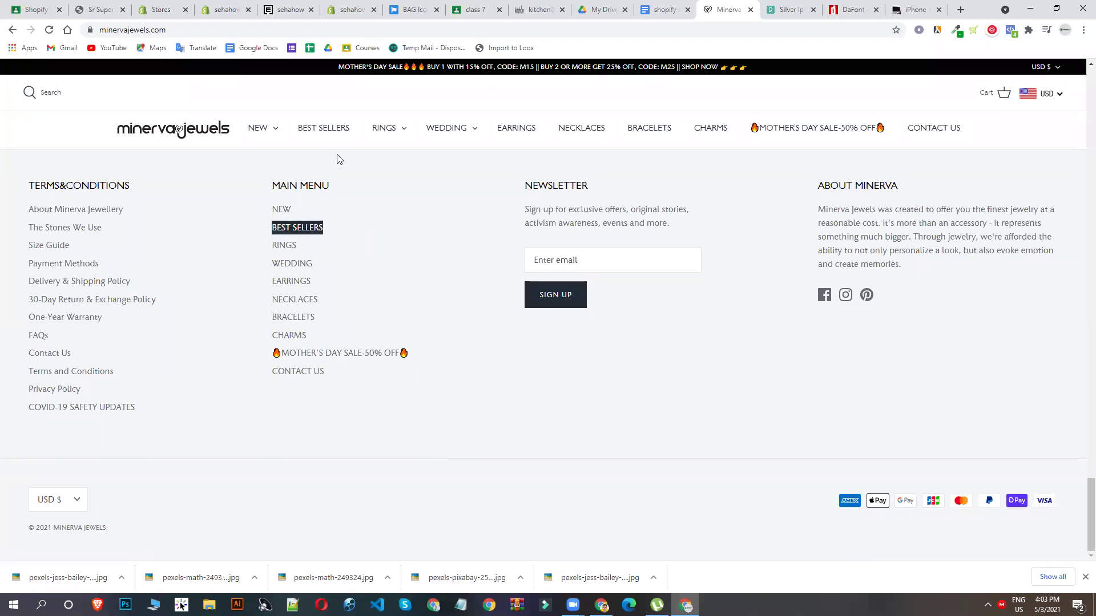
left_click(281, 10)
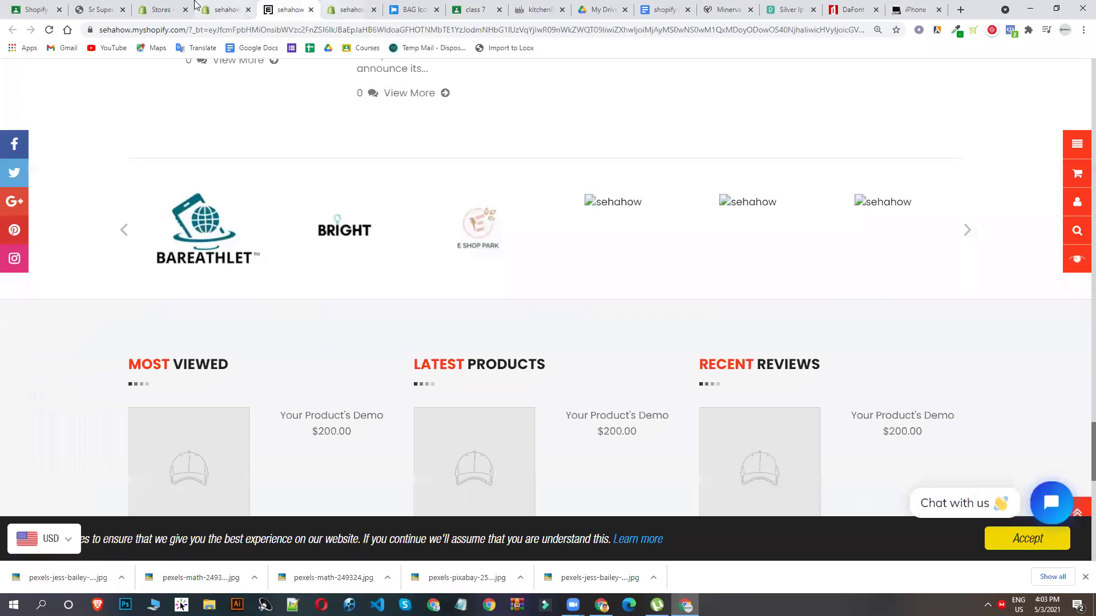
left_click(172, 10)
left_click(222, 9)
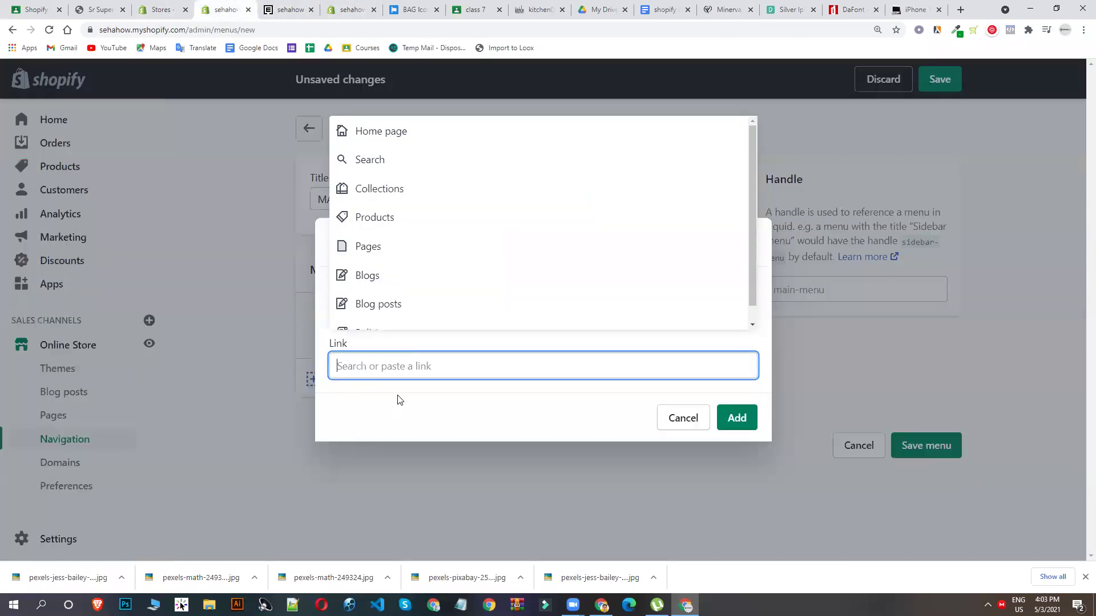
Step: Link the new menu item to the Necklace collection, name it BEST SELLERS and add it to the menu
left_click(375, 190)
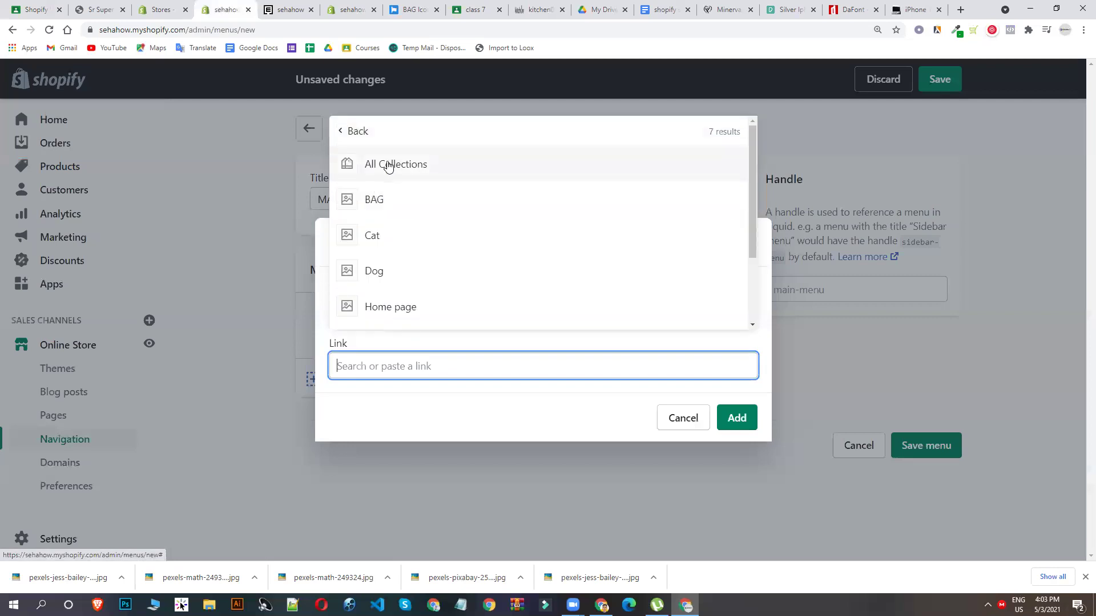
scroll(394, 288, "down", 3)
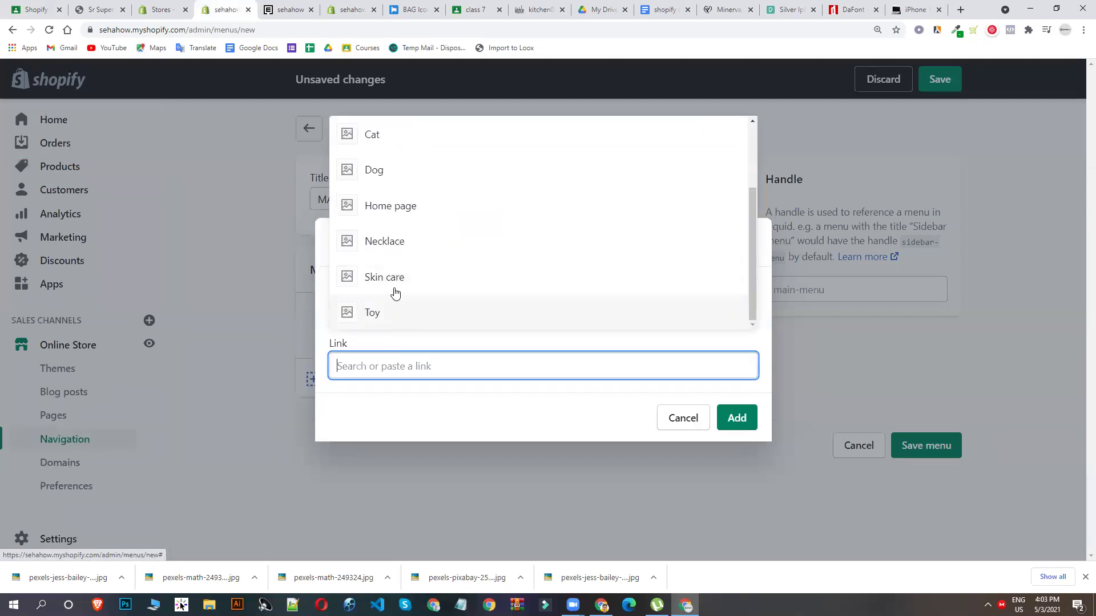
left_click(385, 242)
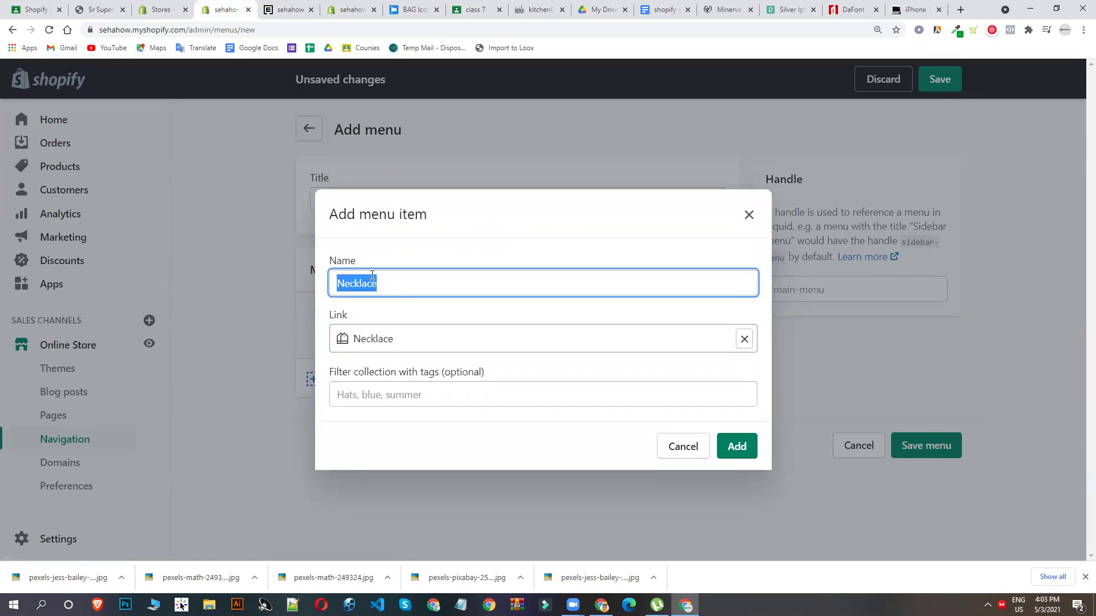
key("ctrl+v")
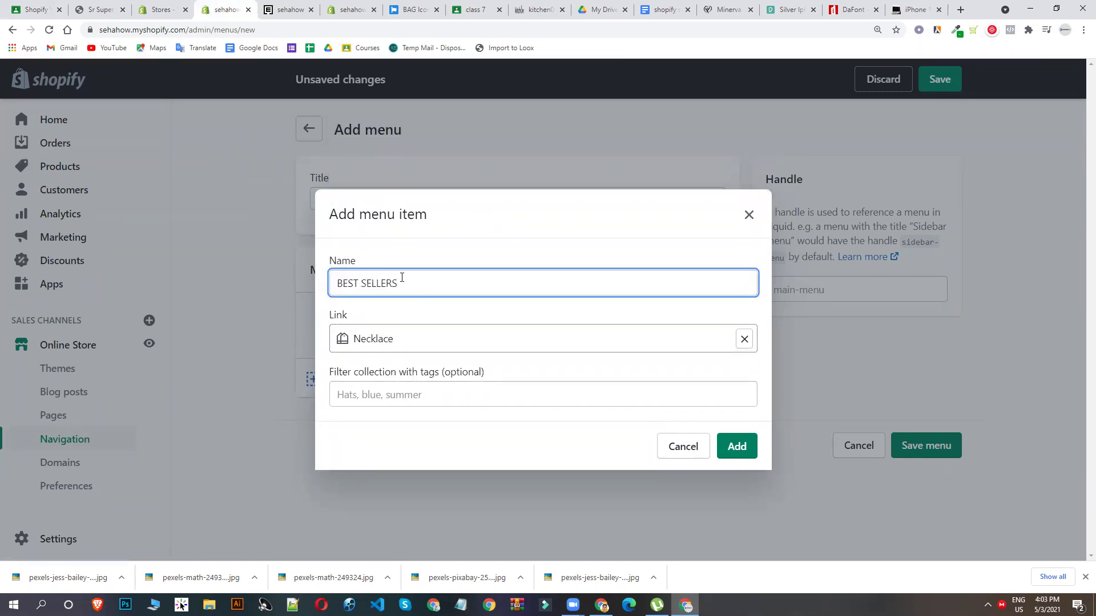
left_click(735, 446)
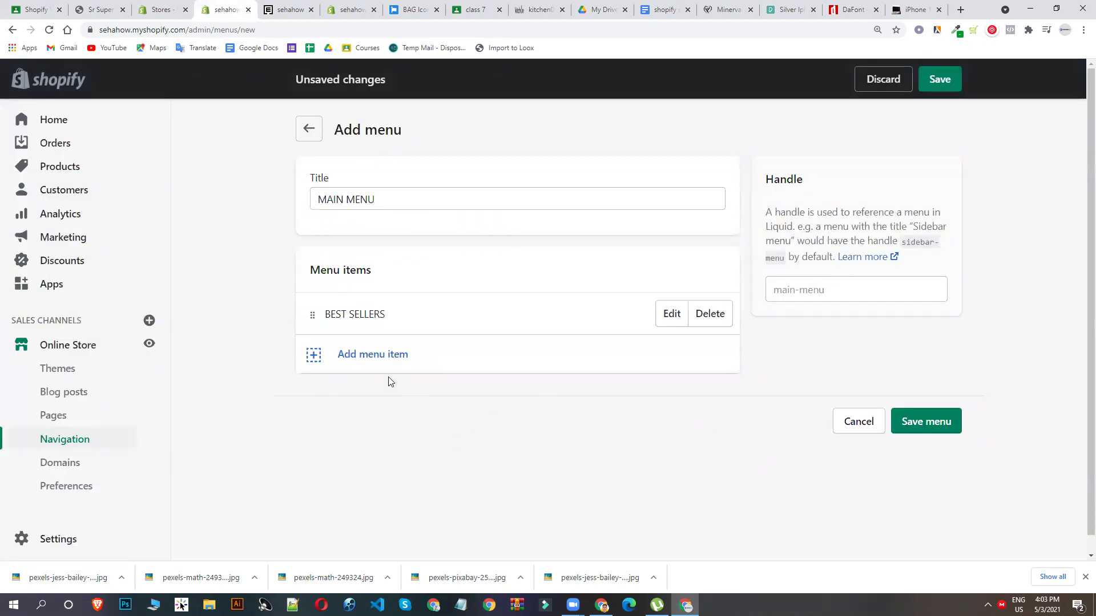
Step: Add a MAIN MENU item linked to the BAG collection, with the name NEW copied from the Minerva Jewels footer
left_click(380, 361)
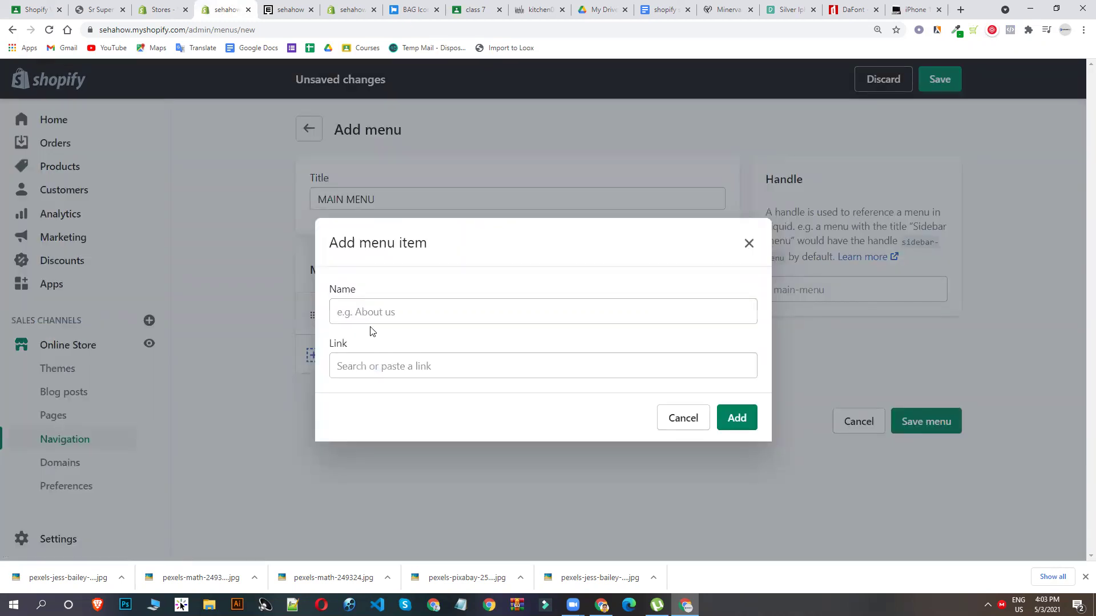
left_click(383, 367)
left_click(376, 200)
left_click(381, 201)
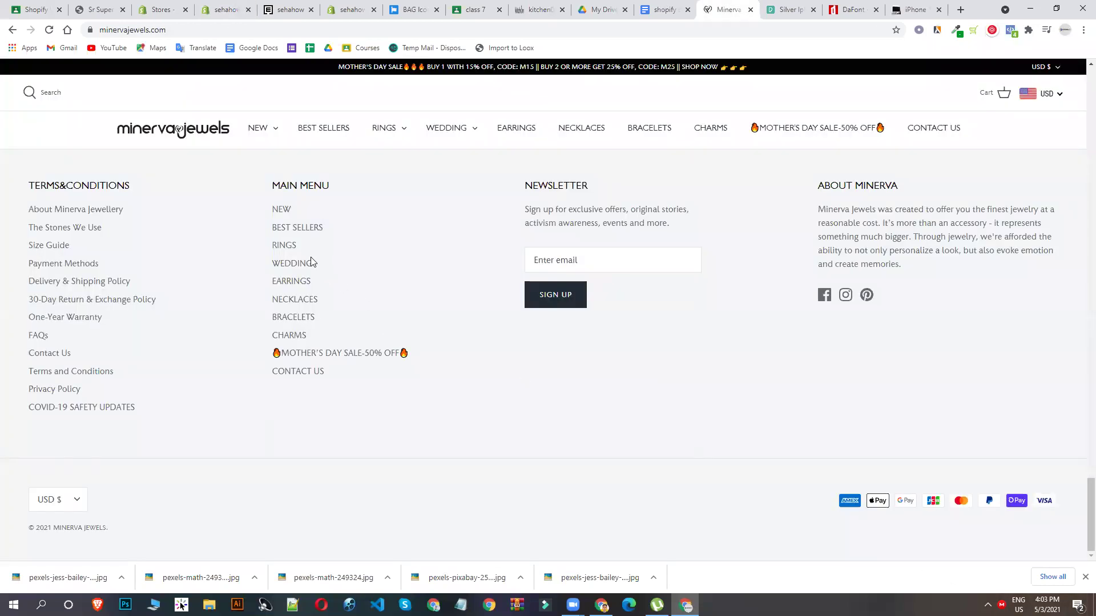
left_click_drag(270, 212, 294, 209)
key("ctrl+c")
left_click(283, 8)
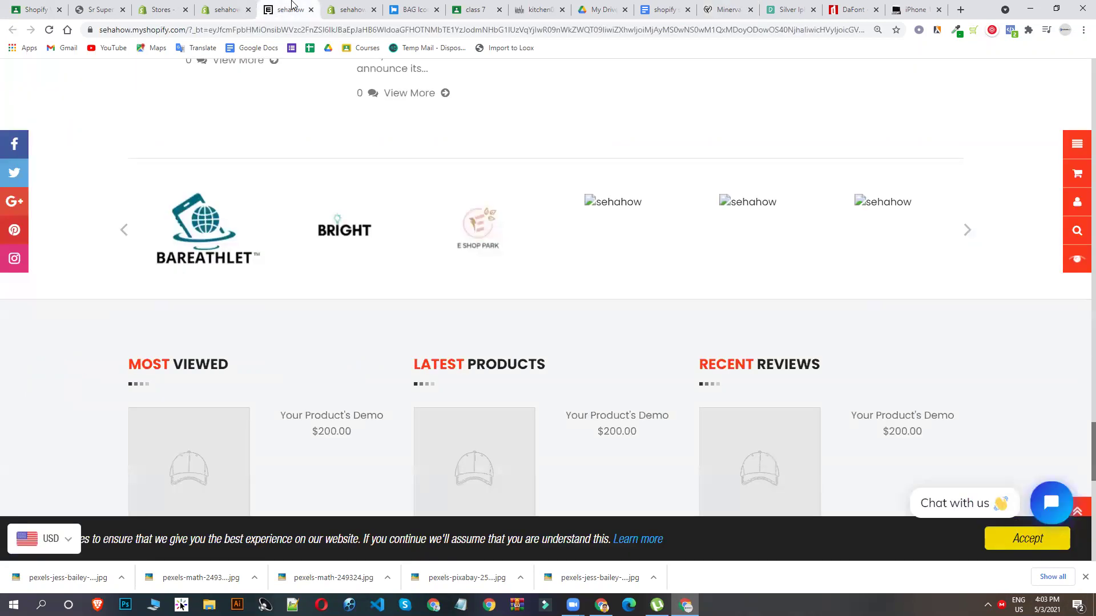
left_click(242, 6)
key("ctrl+v")
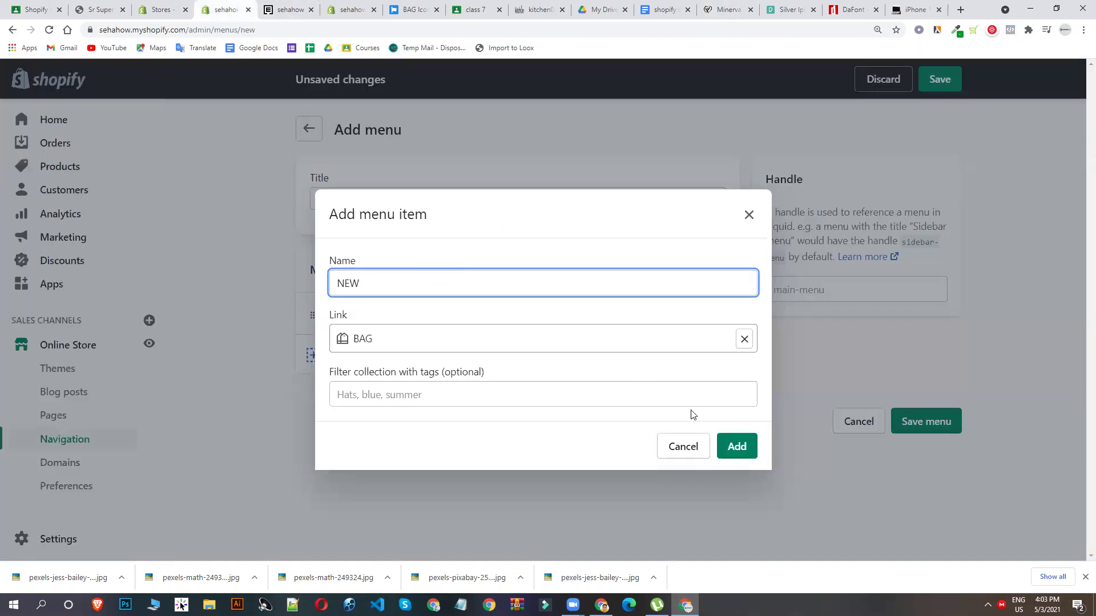
left_click(730, 447)
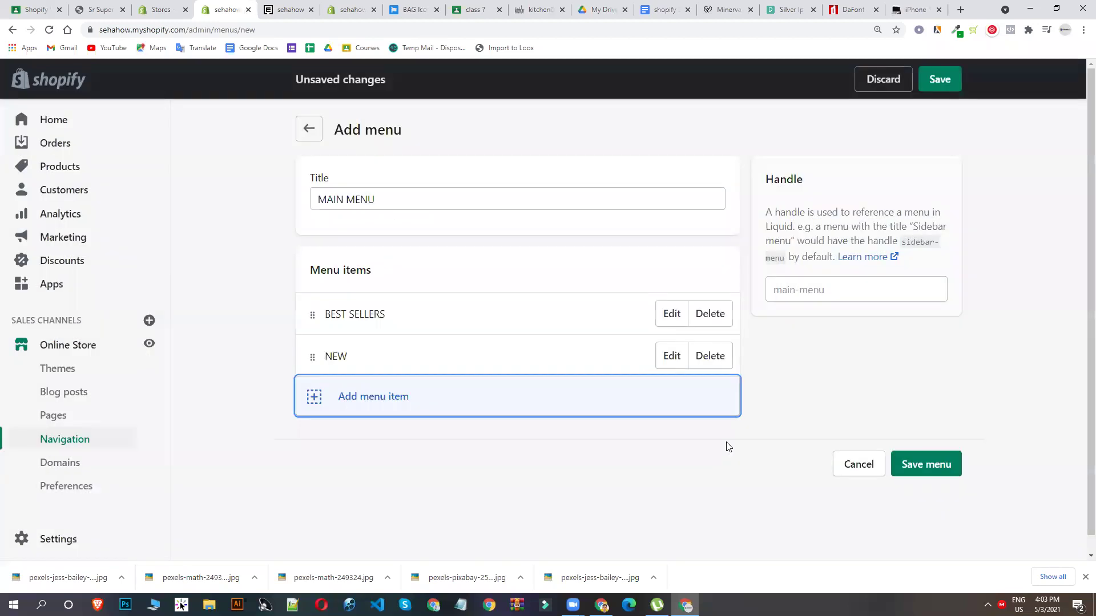
Step: Start another MAIN MENU item and link it to the Skin care collection
left_click(446, 401)
left_click(389, 368)
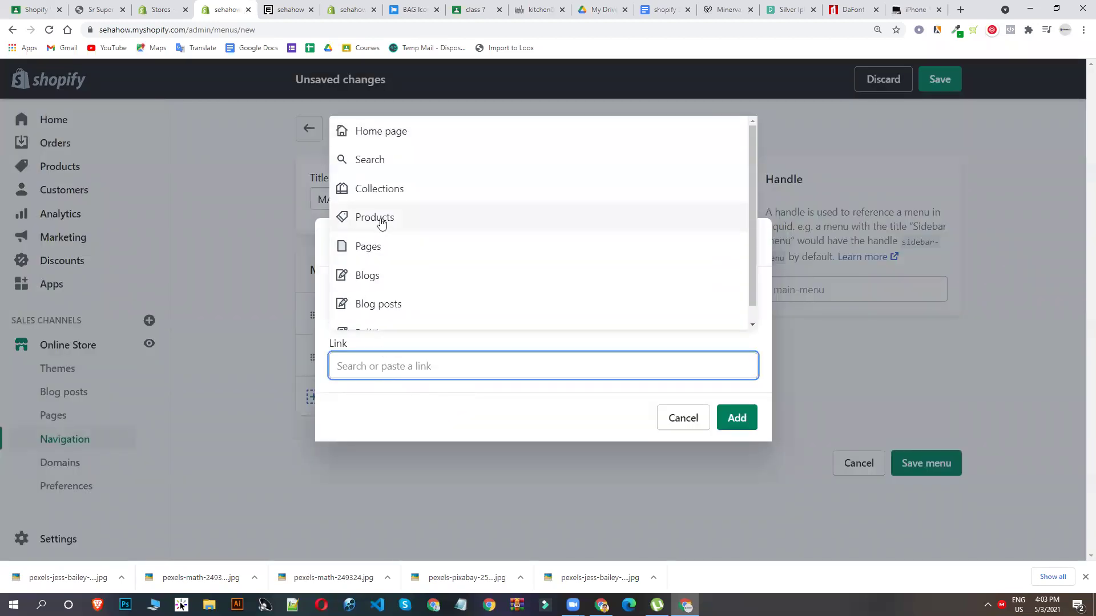
left_click(403, 194)
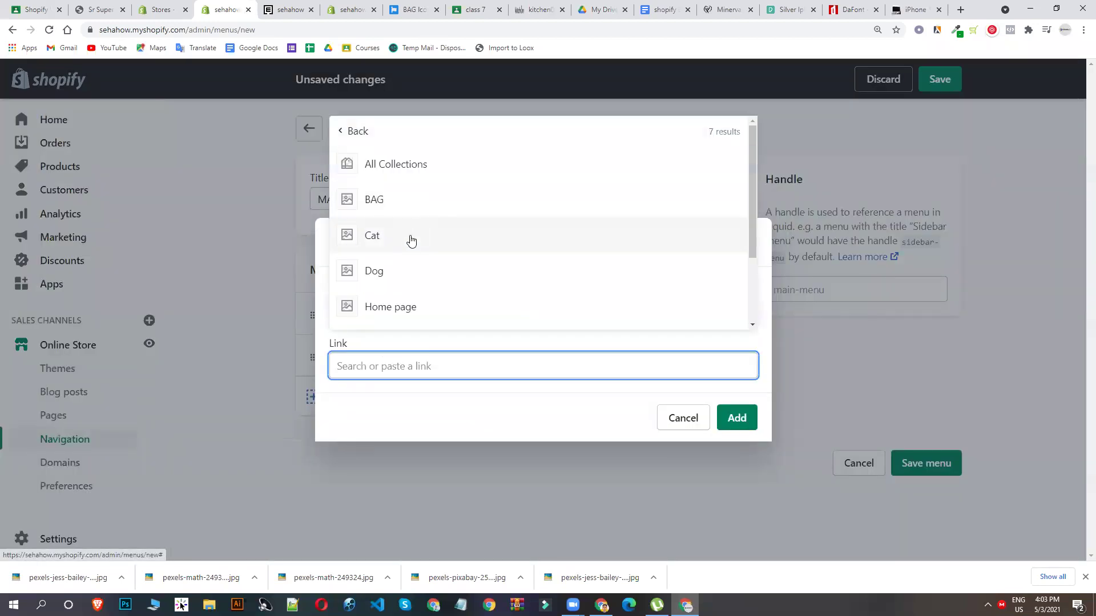
scroll(425, 263, "down", 1)
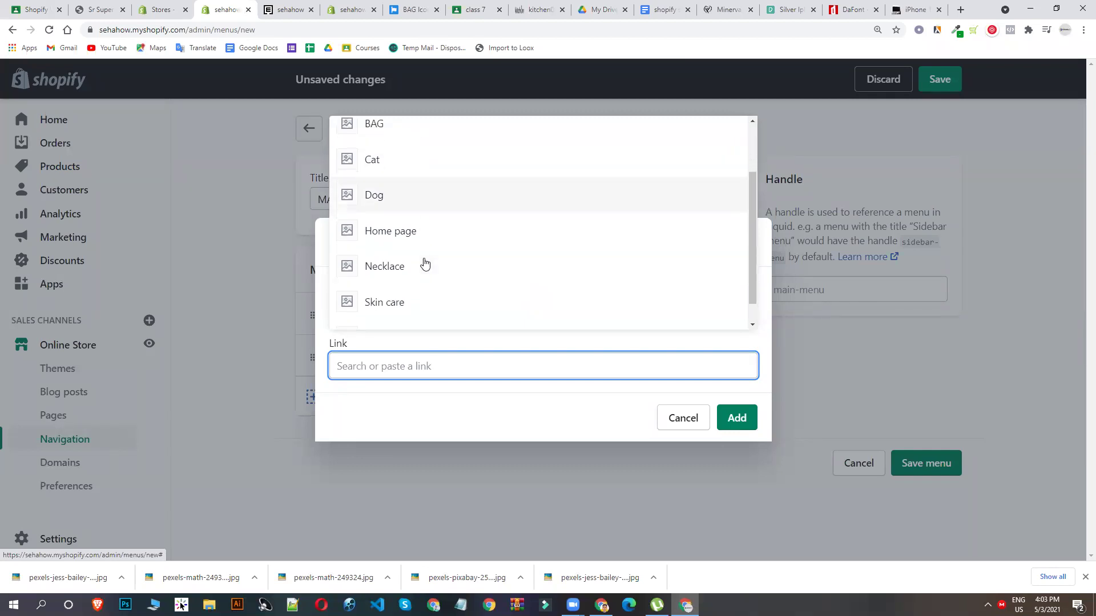
left_click(423, 276)
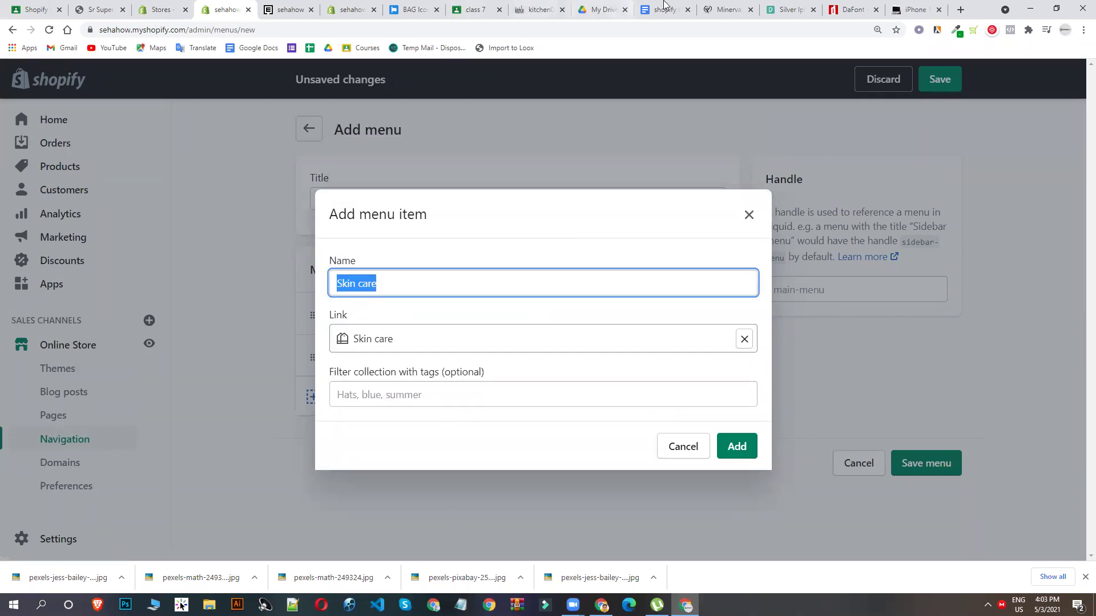
Step: Name the item 🔥MOTHER'S DAY SALE-50% OFF🔥, copied from the Minerva Jewels footer, add it and save the menu
left_click(723, 10)
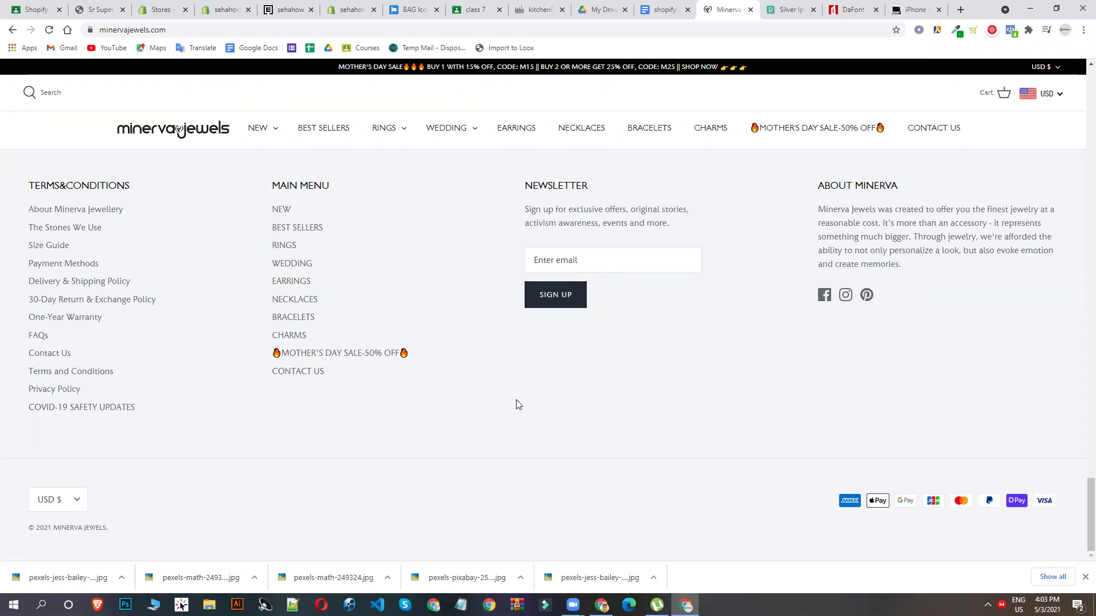
left_click_drag(423, 354, 425, 467)
left_click(426, 467)
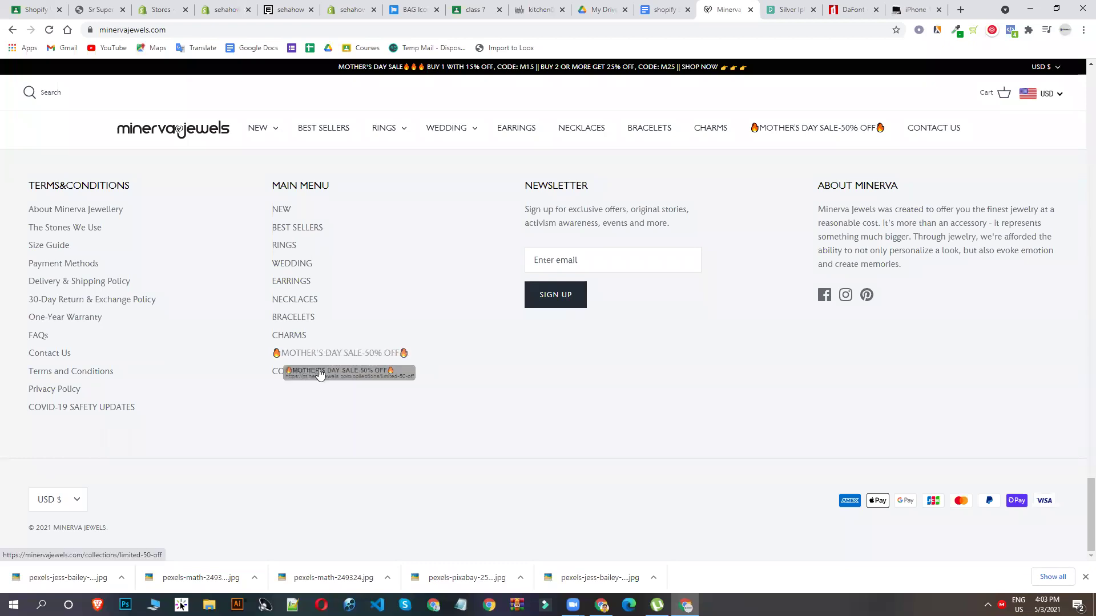
left_click_drag(270, 354, 415, 360)
key("ctrl+c")
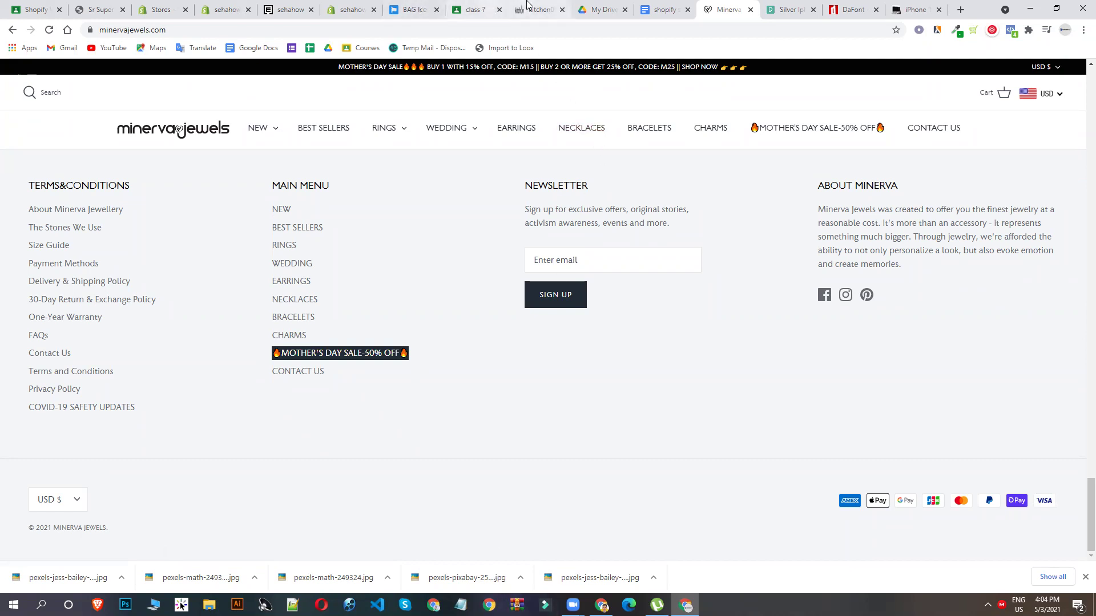
left_click(239, 5)
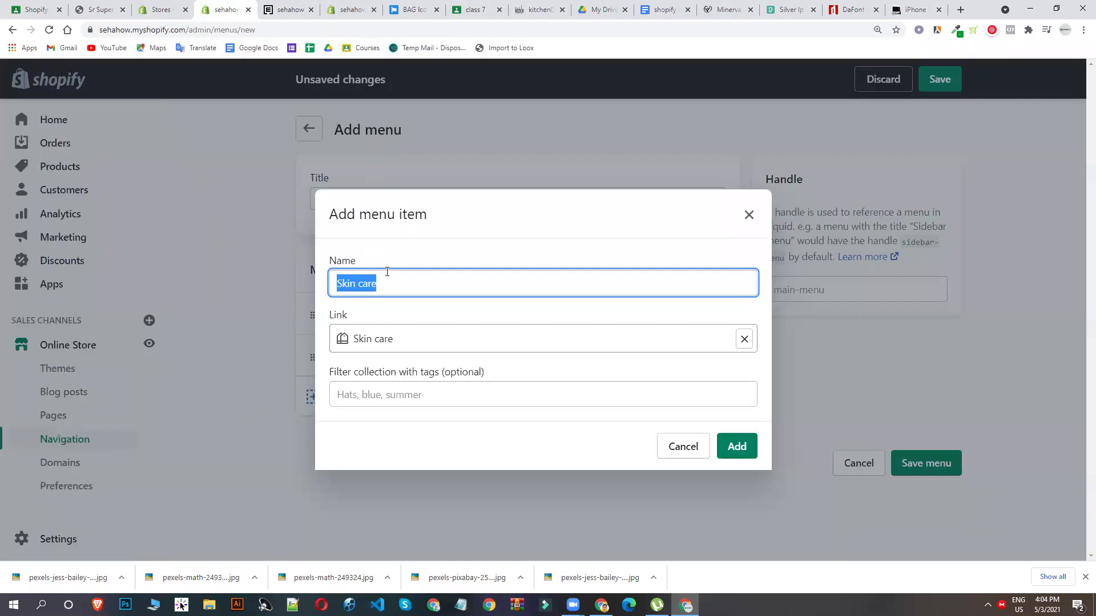
key("ctrl+v")
left_click(733, 447)
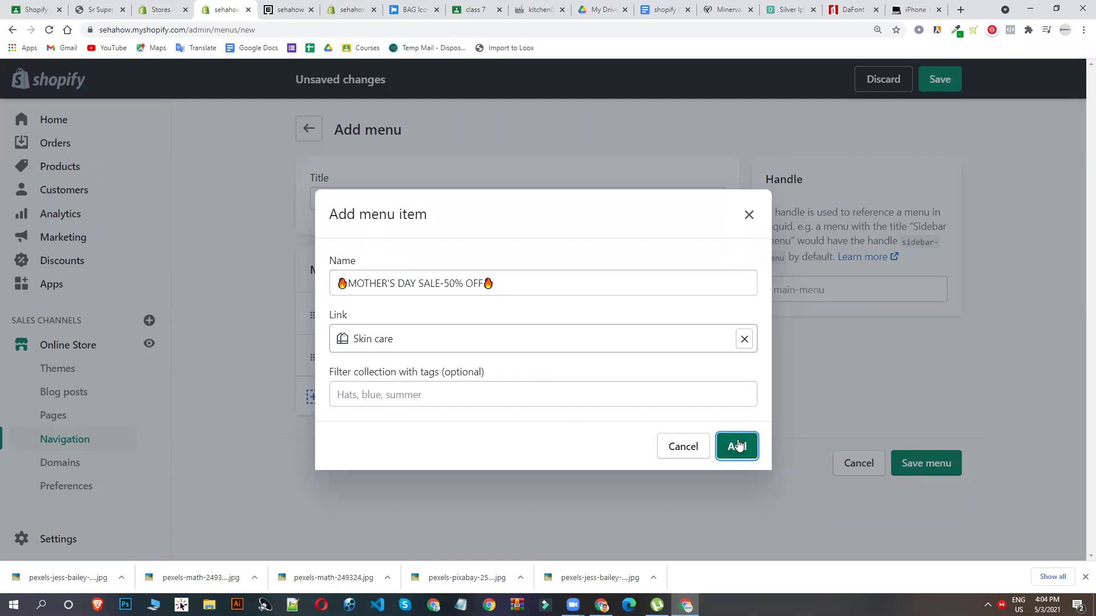
left_click(918, 507)
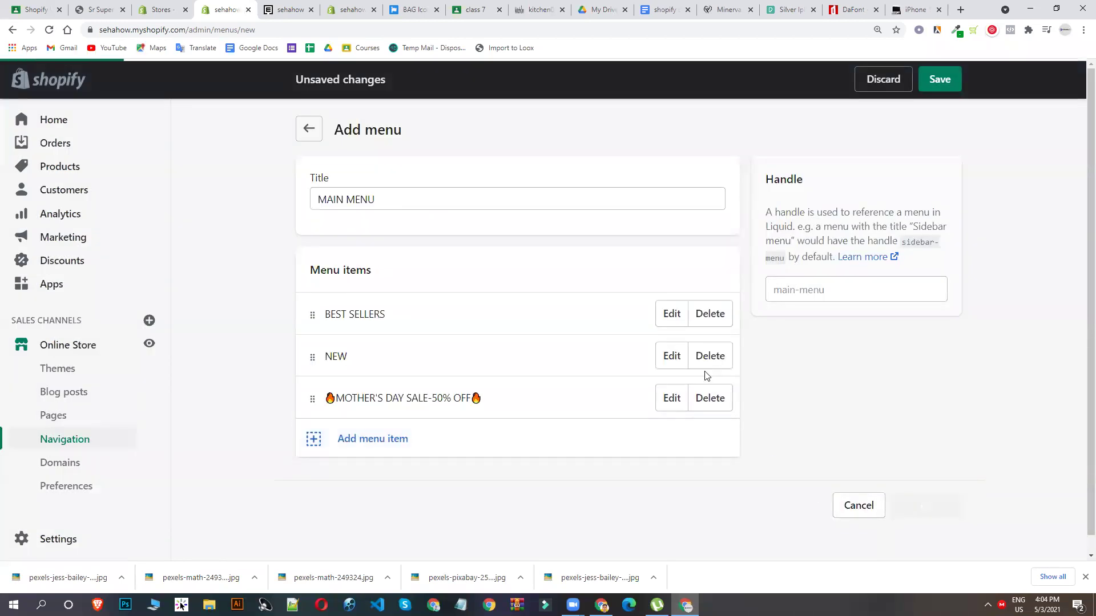
Step: Reload the theme editor, check the menus offered for the footer's "my account" column, and check the store's navigation list
left_click(365, 7)
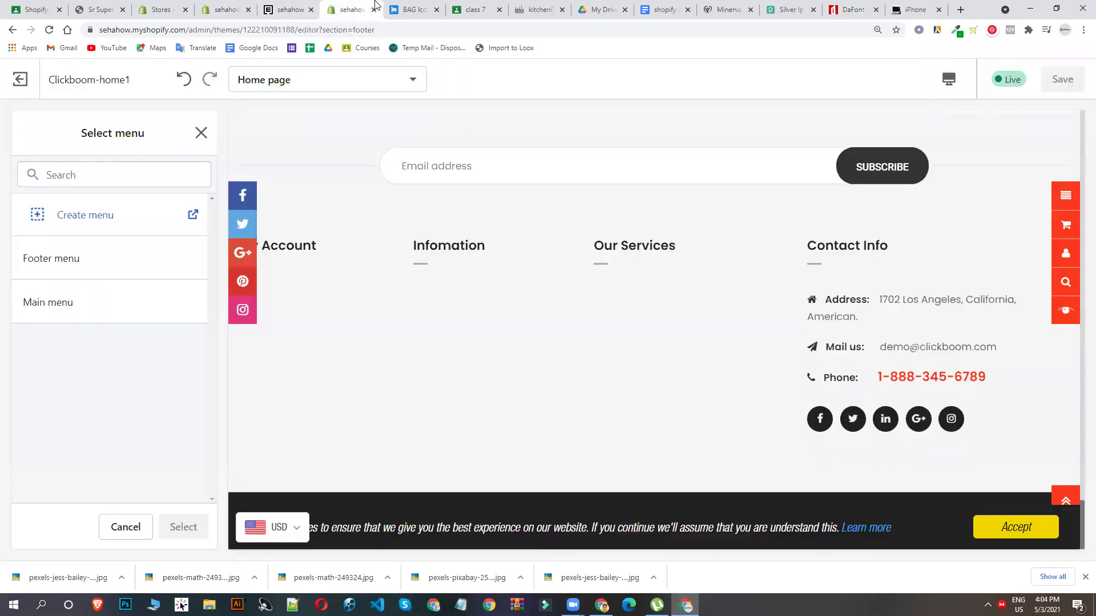
left_click(201, 132)
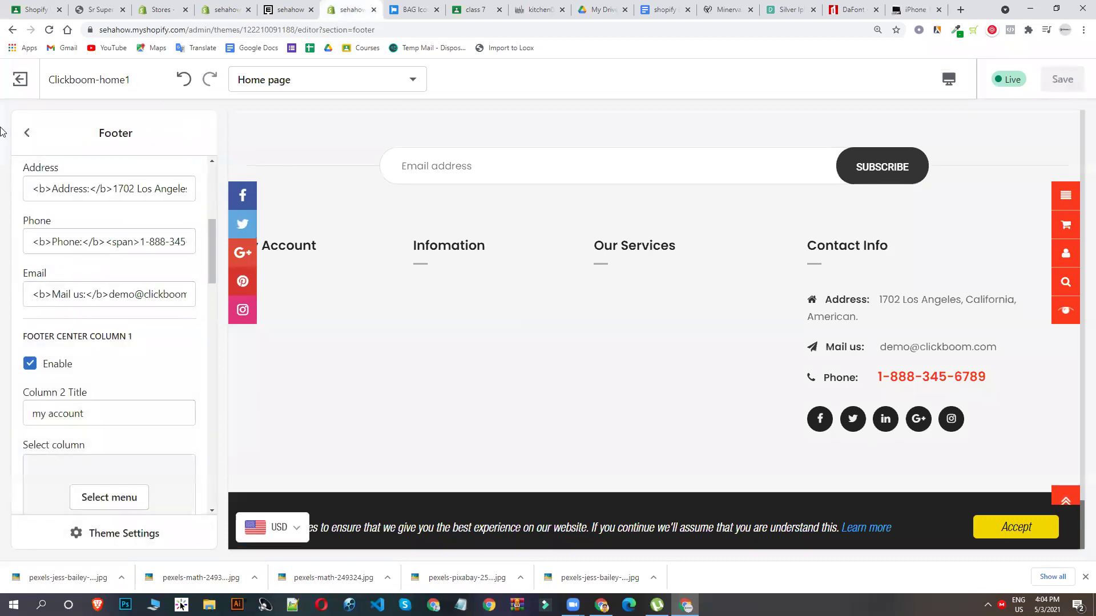
left_click(50, 30)
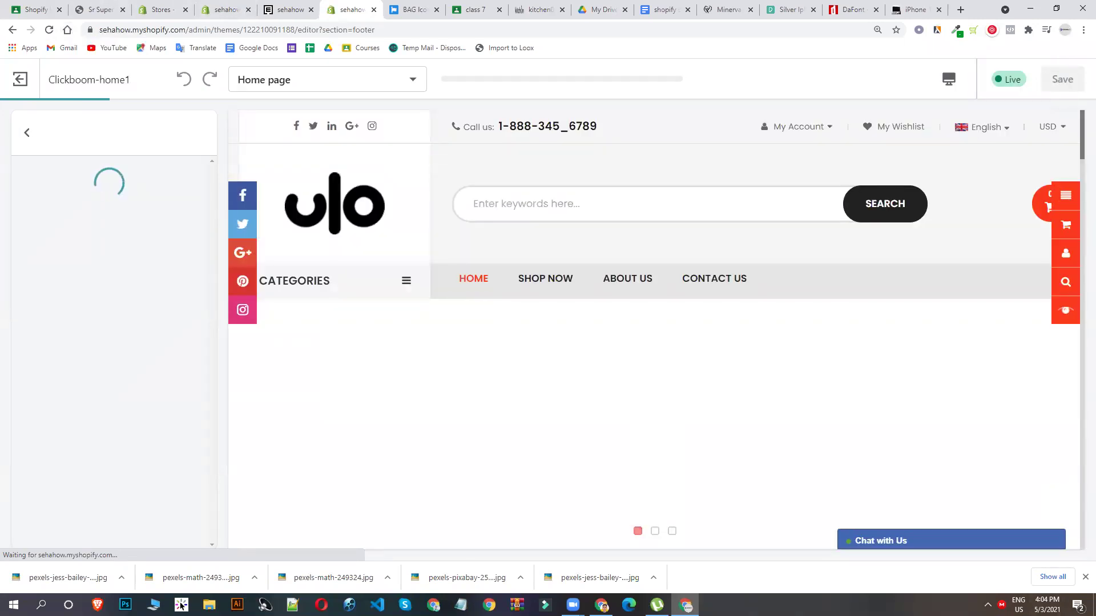
scroll(122, 308, "down", 10)
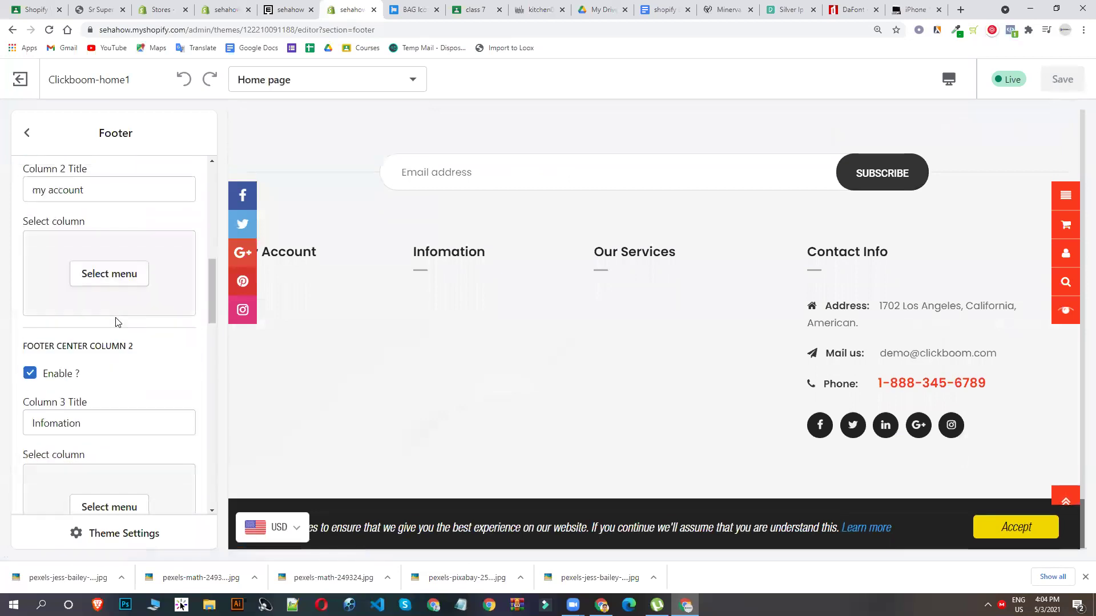
scroll(125, 319, "up", 5)
scroll(119, 306, "up", 3)
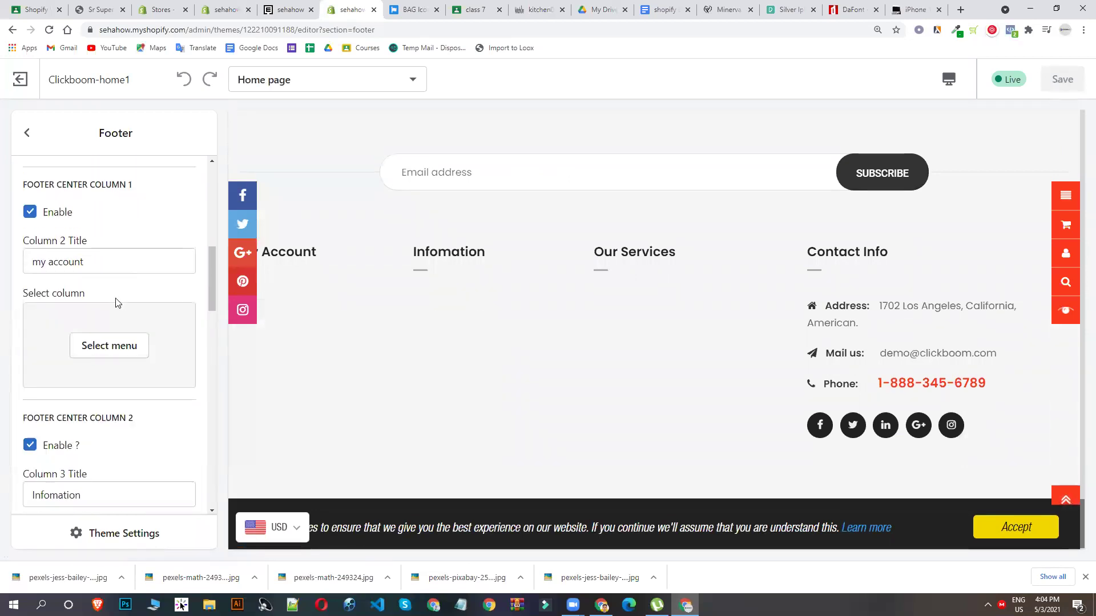
left_click(86, 345)
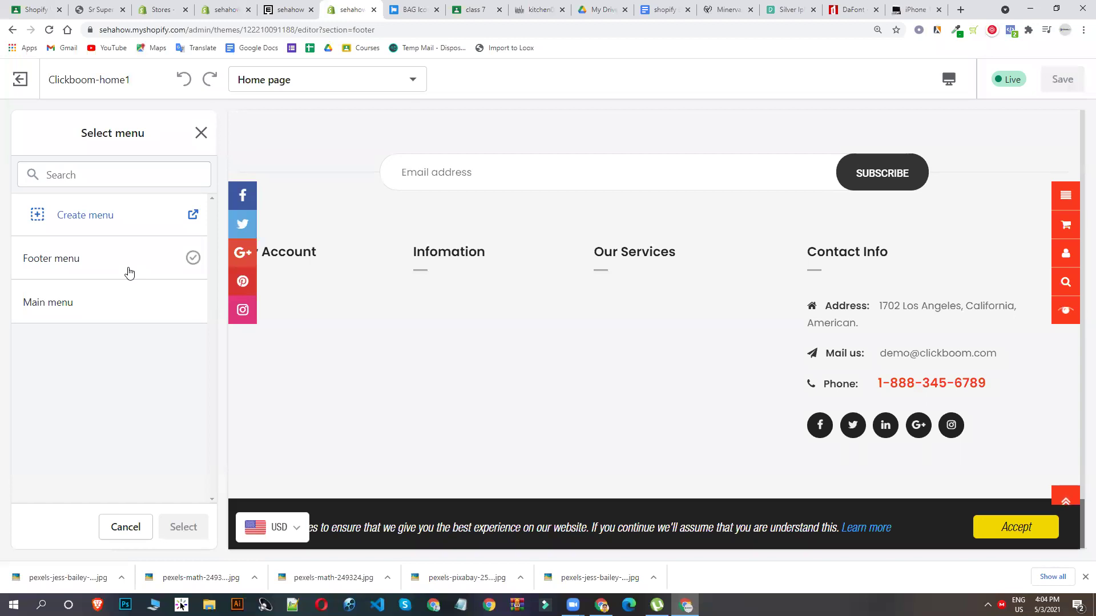
left_click(200, 133)
scroll(264, 306, "up", 1)
scroll(153, 274, "up", 3)
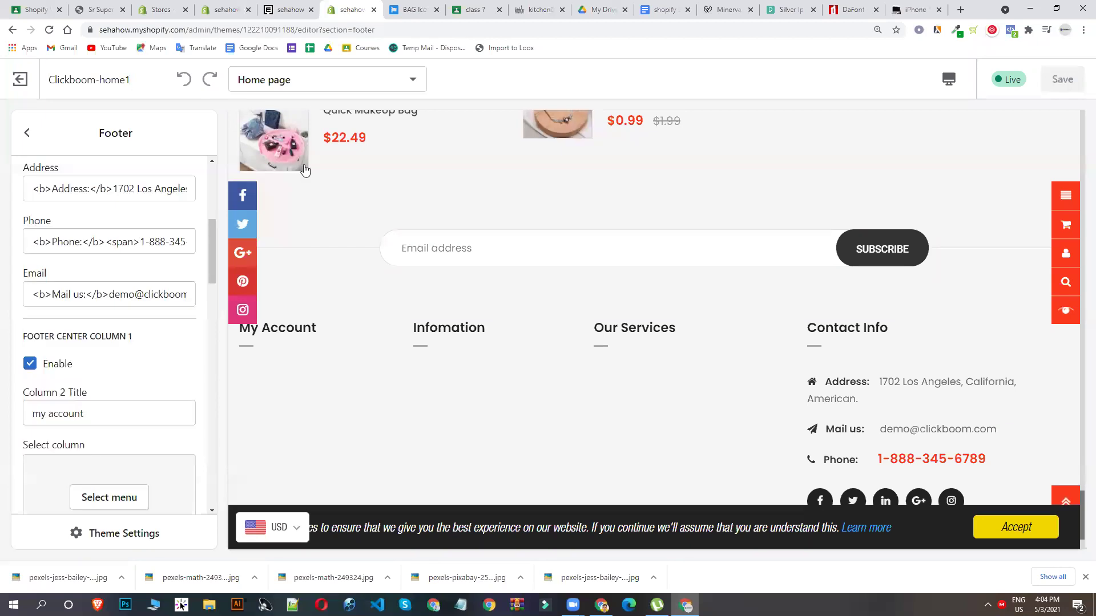
scroll(304, 169, "up", 2)
left_click(214, 6)
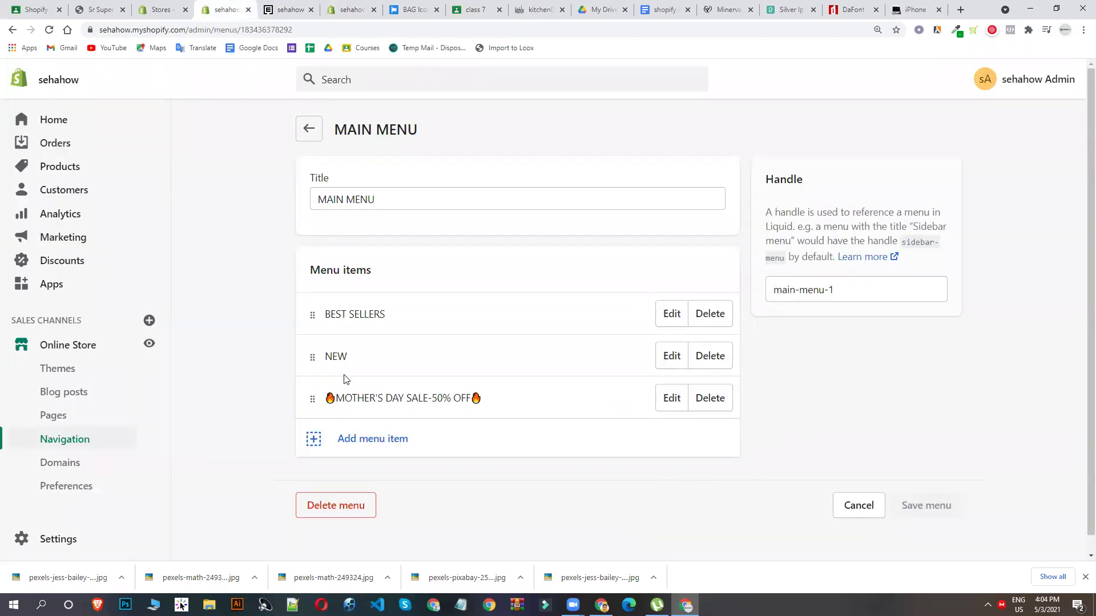
left_click(59, 444)
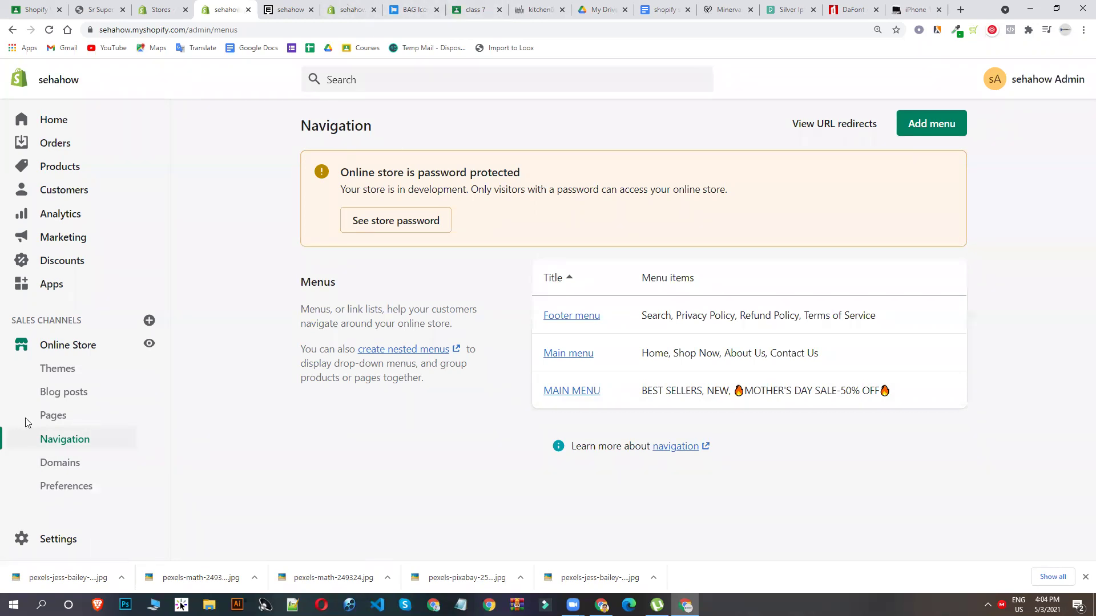
Step: Assign the Footer menu to the "my account" column in the theme's footer settings
key("ctrl+Tab")
key("ctrl+Tab")
left_click(108, 267)
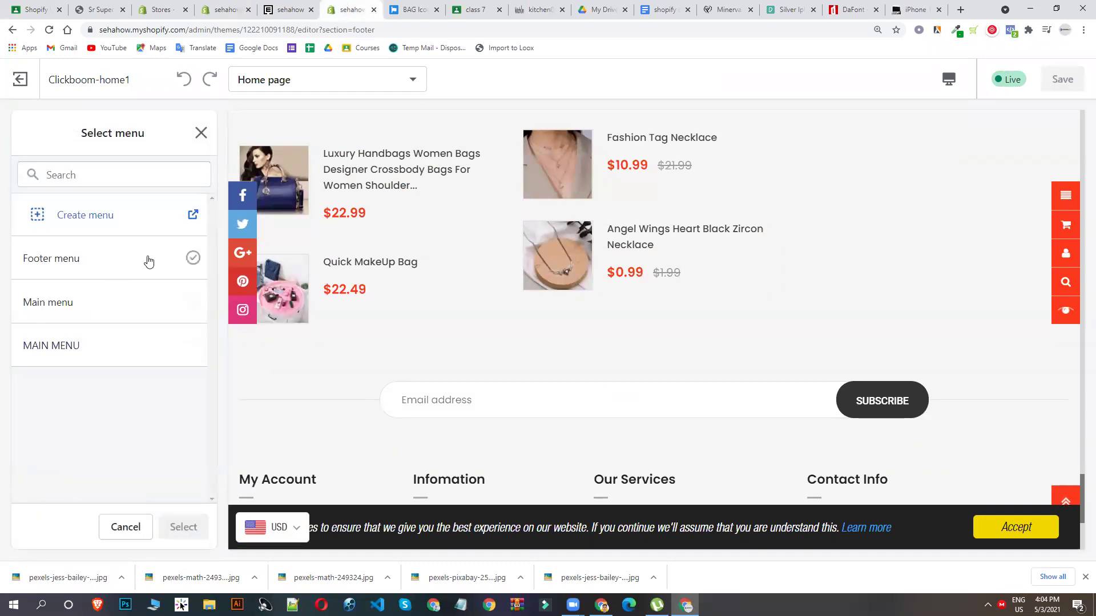
left_click(102, 262)
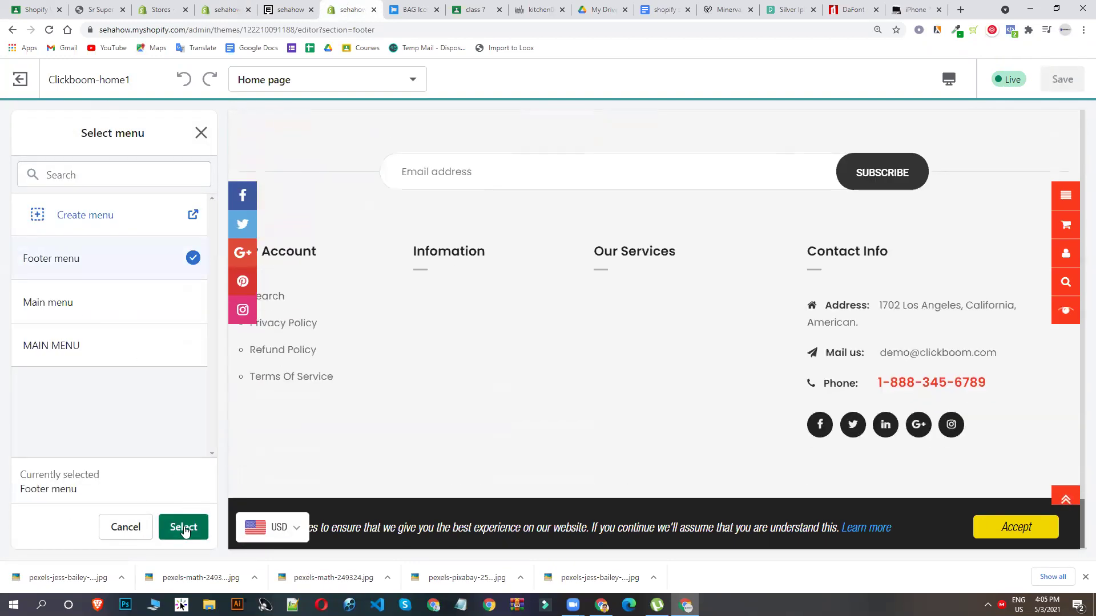
left_click(183, 528)
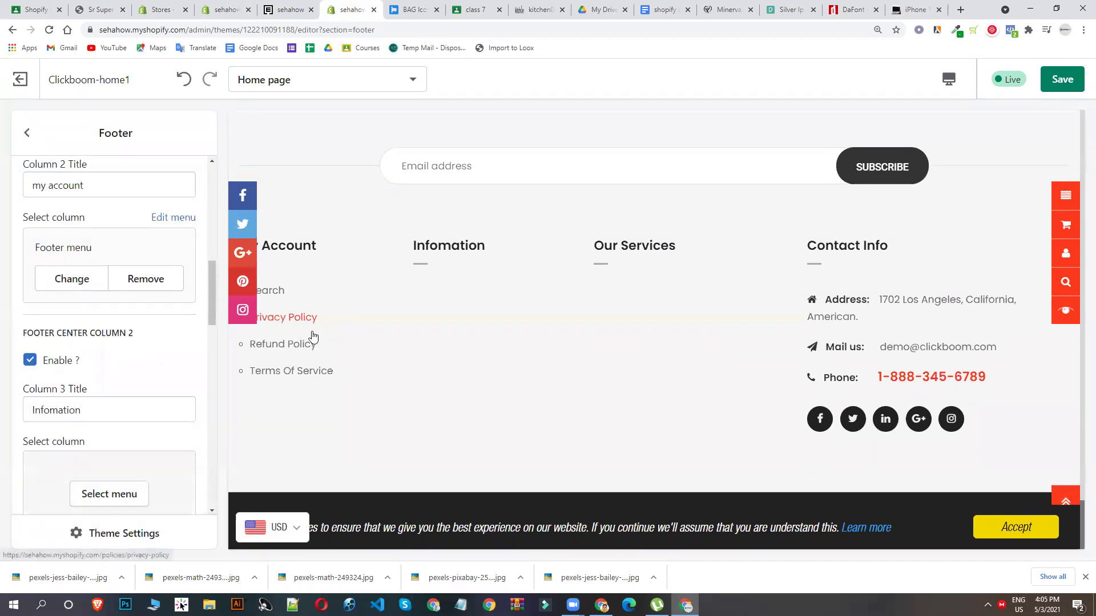
Step: Assign the menu named "Main menu" to the footer's "Infomation" column
scroll(180, 350, "down", 3)
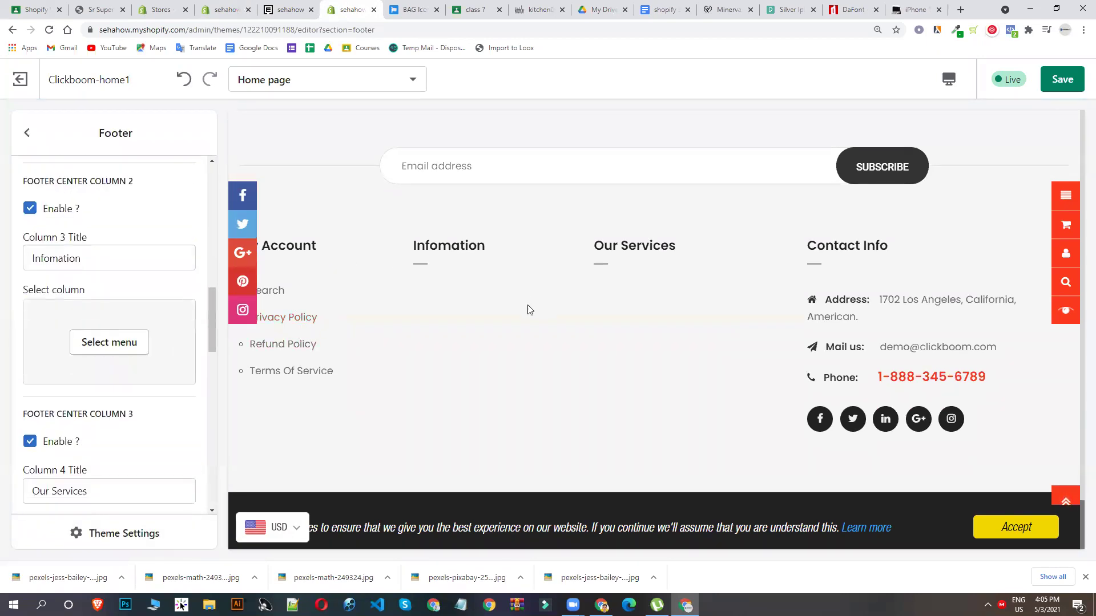
scroll(112, 331, "up", 3)
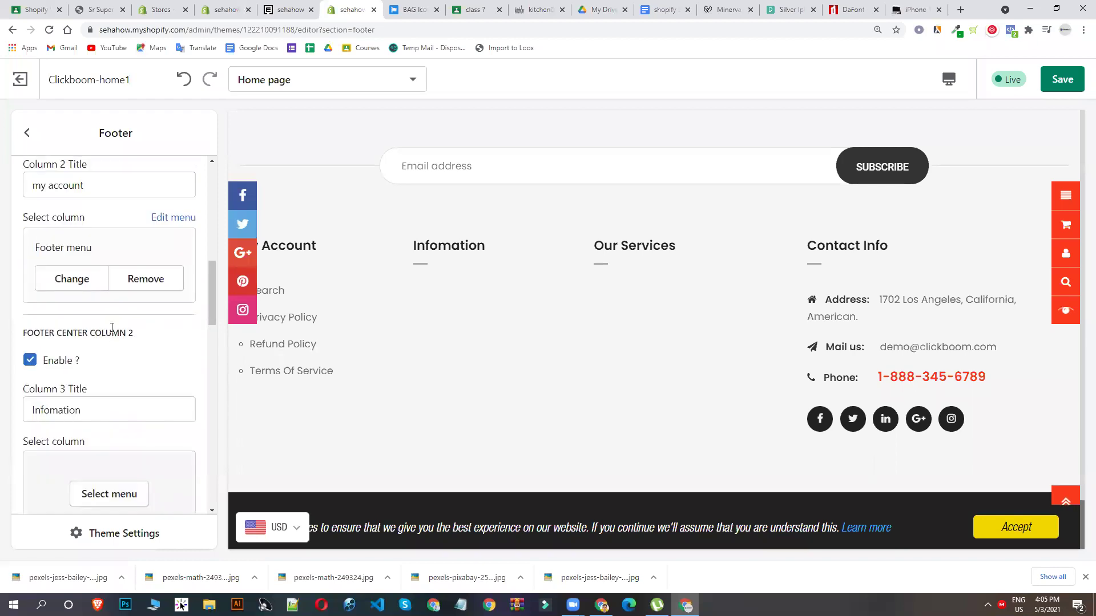
scroll(135, 446, "down", 3)
left_click(110, 342)
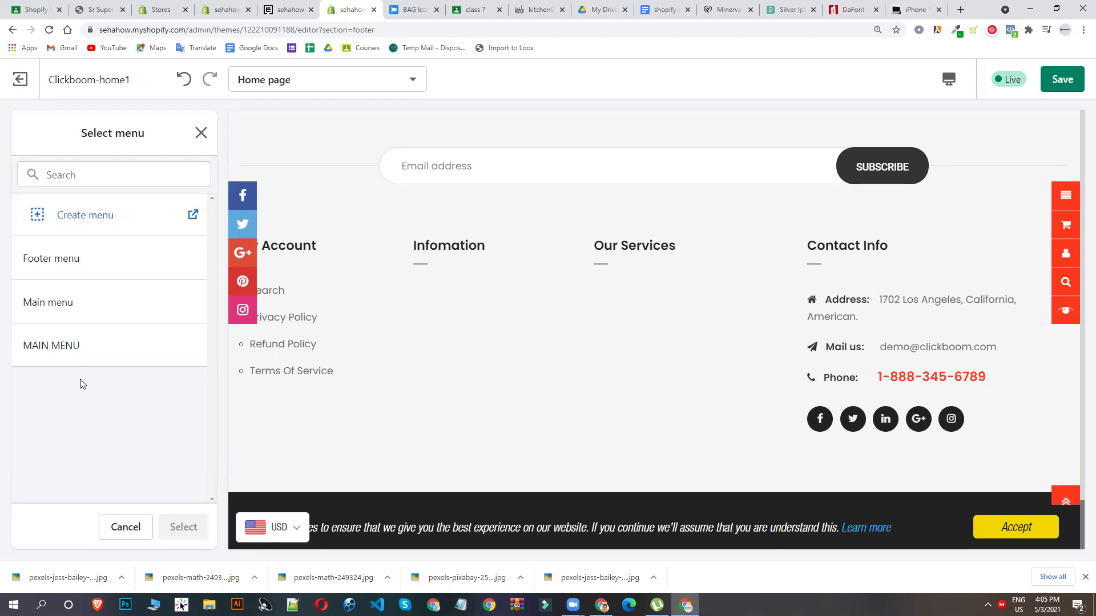
left_click(65, 310)
left_click(184, 527)
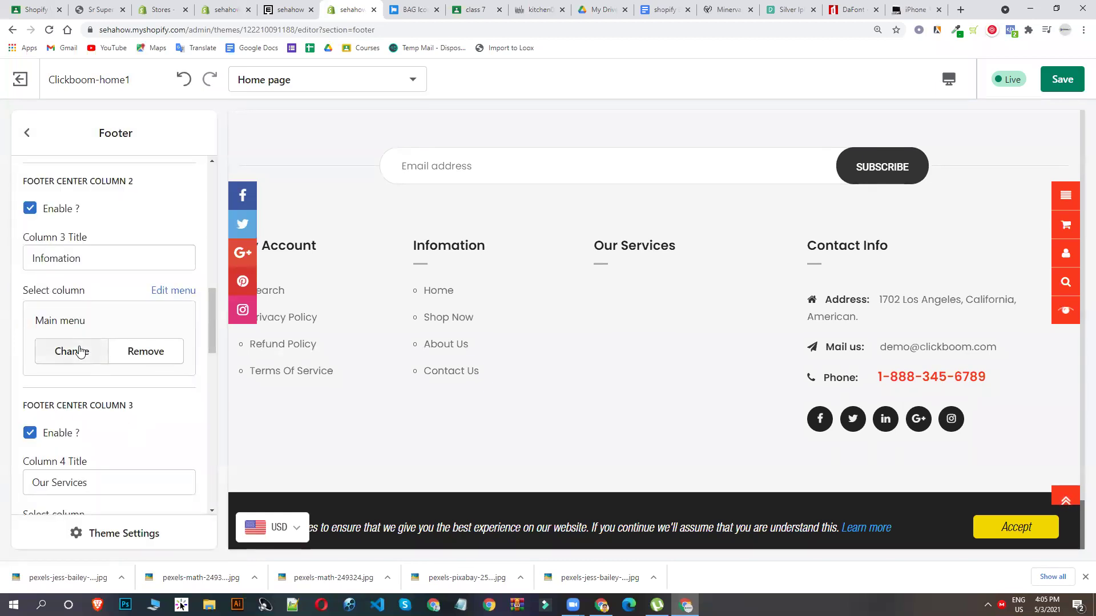
Step: Change the "Infomation" column's menu to the new MAIN MENU
left_click(80, 351)
left_click(77, 346)
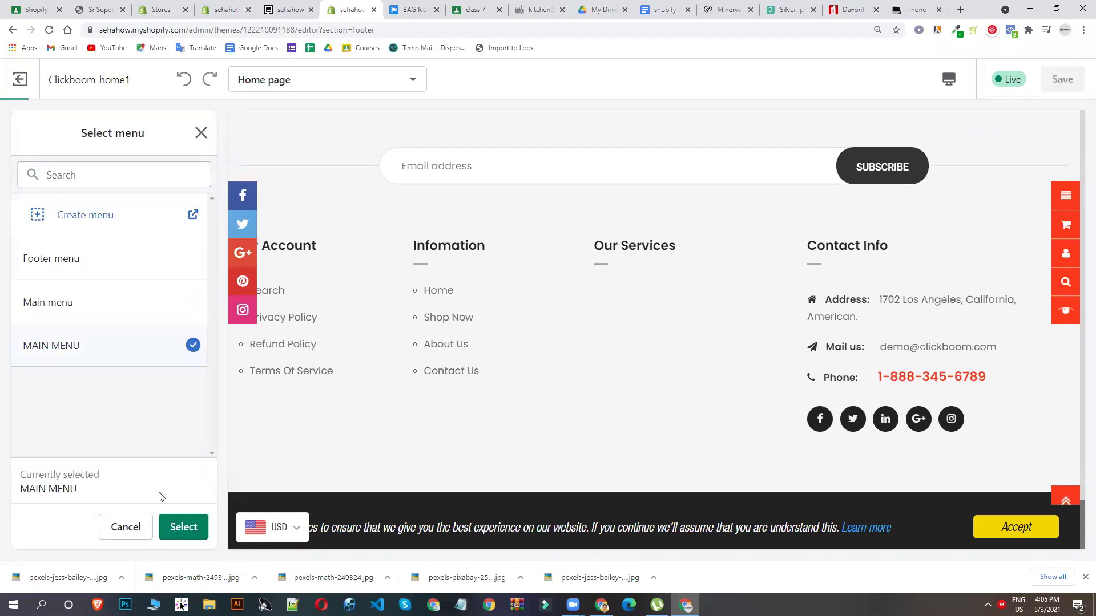
left_click(183, 527)
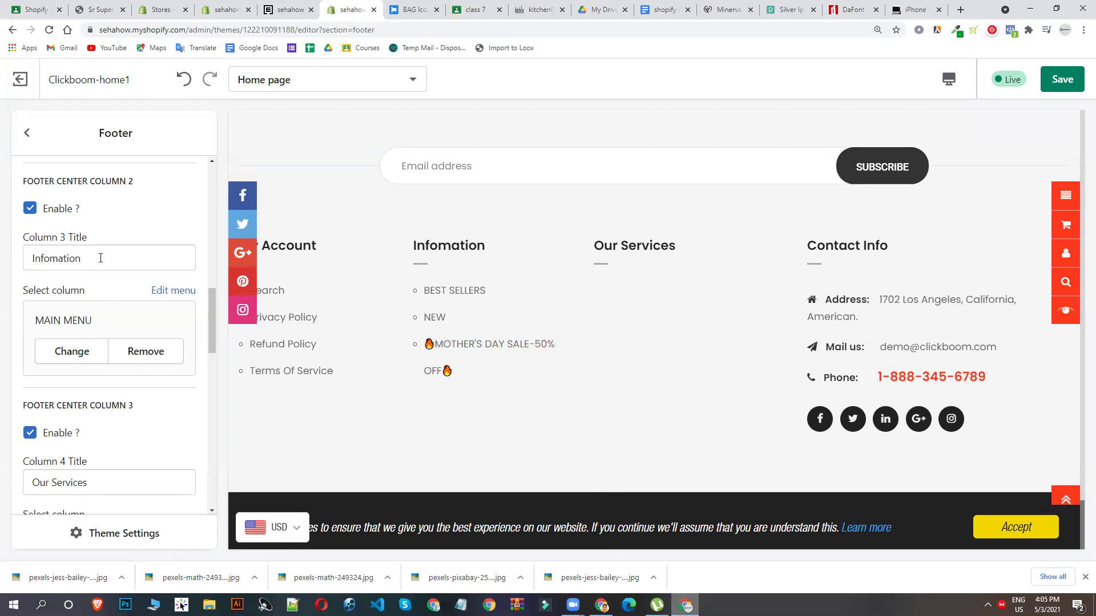
Step: Retitle the footer's "Infomation" column as "Main menu"
left_click_drag(100, 258, 1, 251)
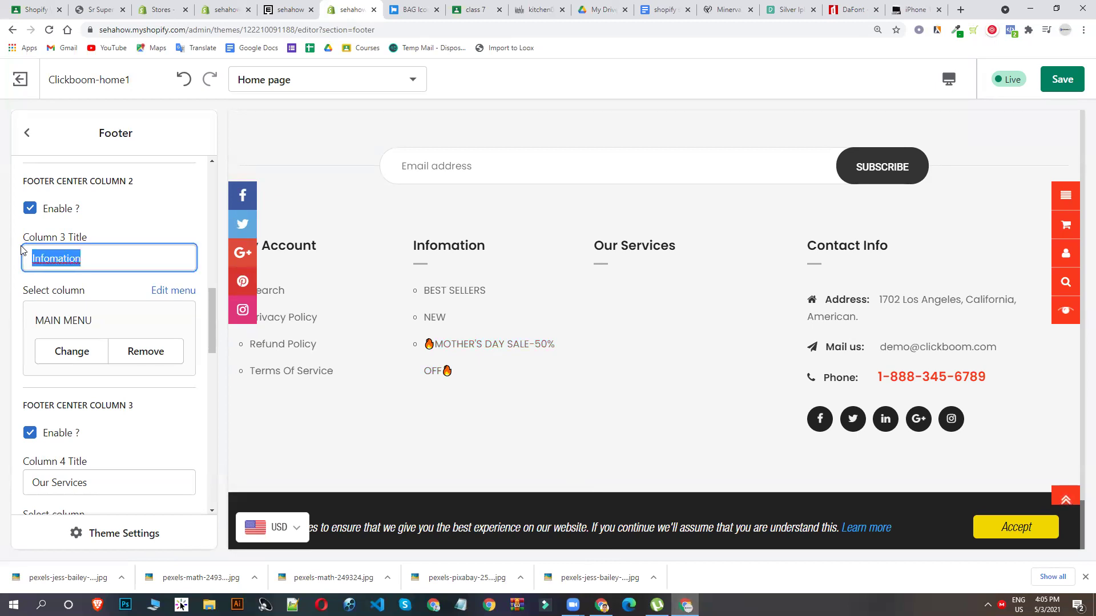
type("Main")
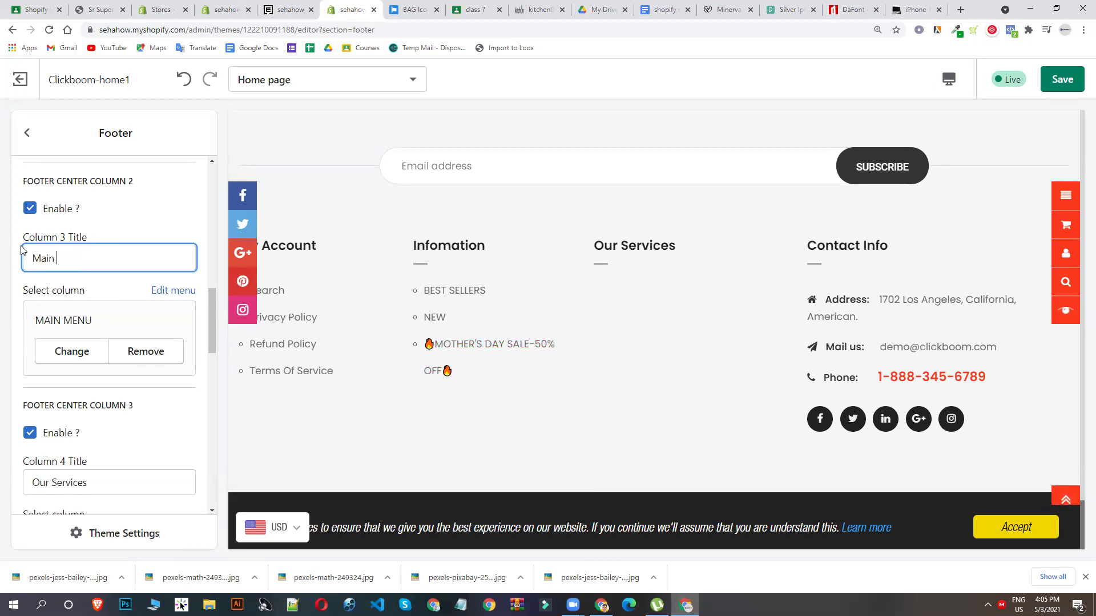
type(" menu")
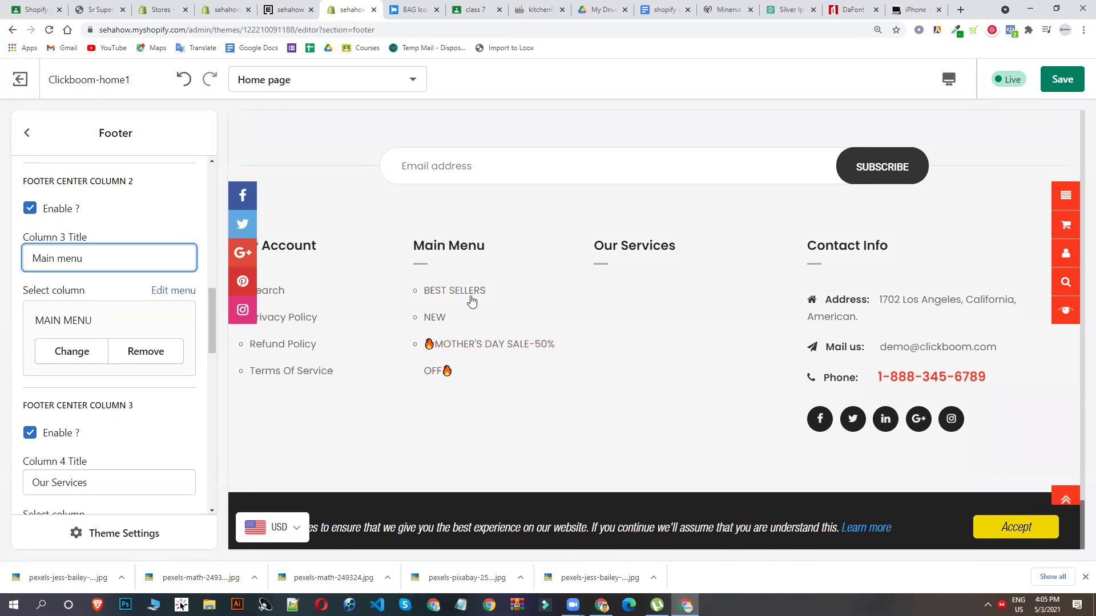
Step: Assign the menu named "Main menu" to the footer's "Our Services" column
left_click(27, 133)
scroll(100, 399, "down", 10)
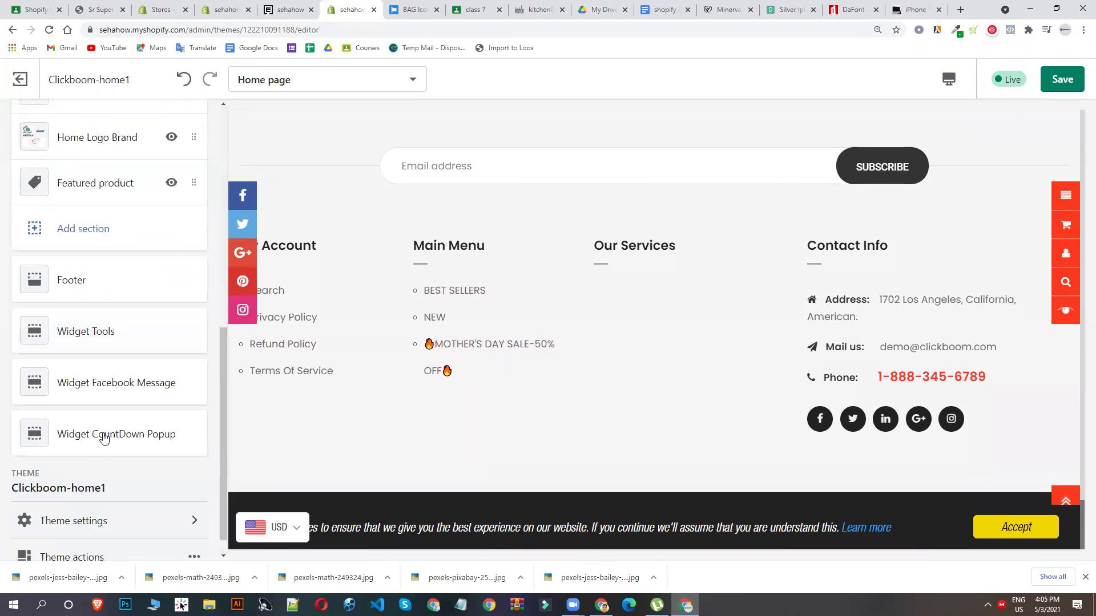
left_click(86, 258)
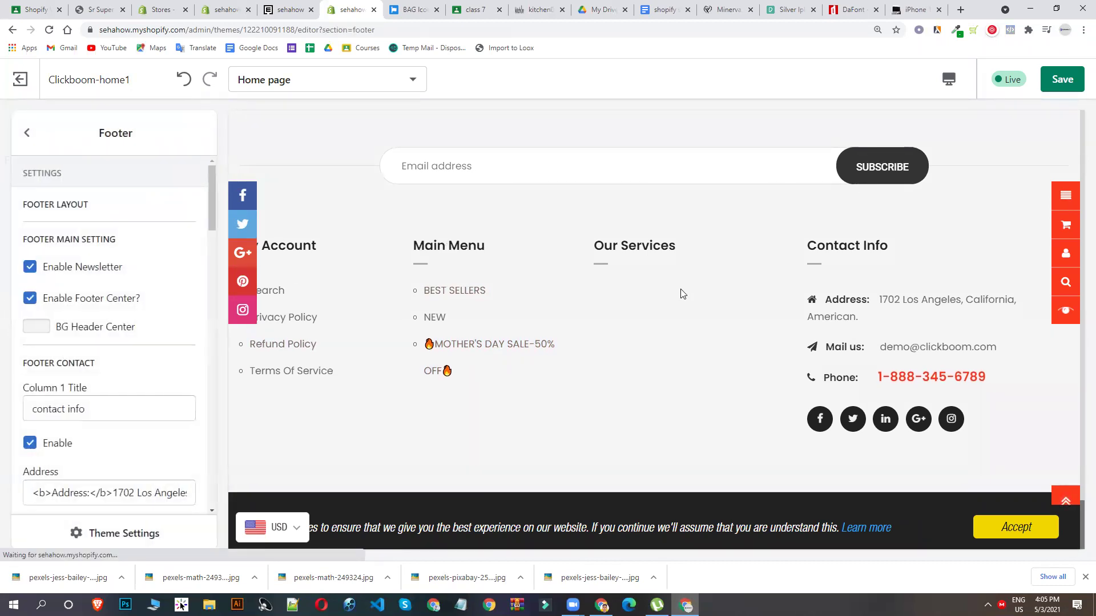
scroll(117, 393, "down", 3)
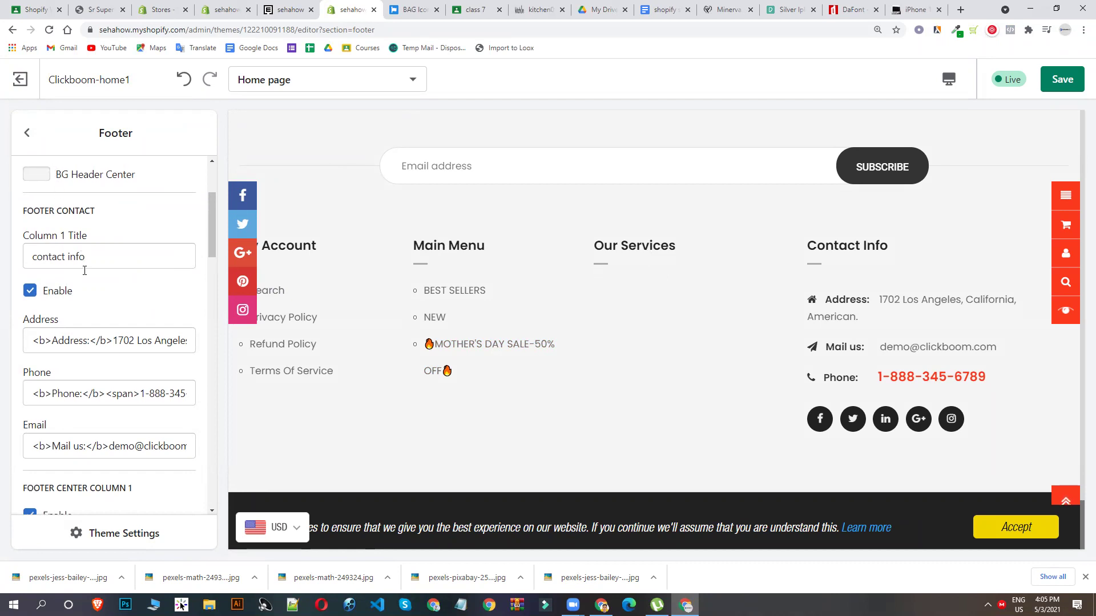
scroll(106, 388, "down", 10)
scroll(106, 413, "down", 3)
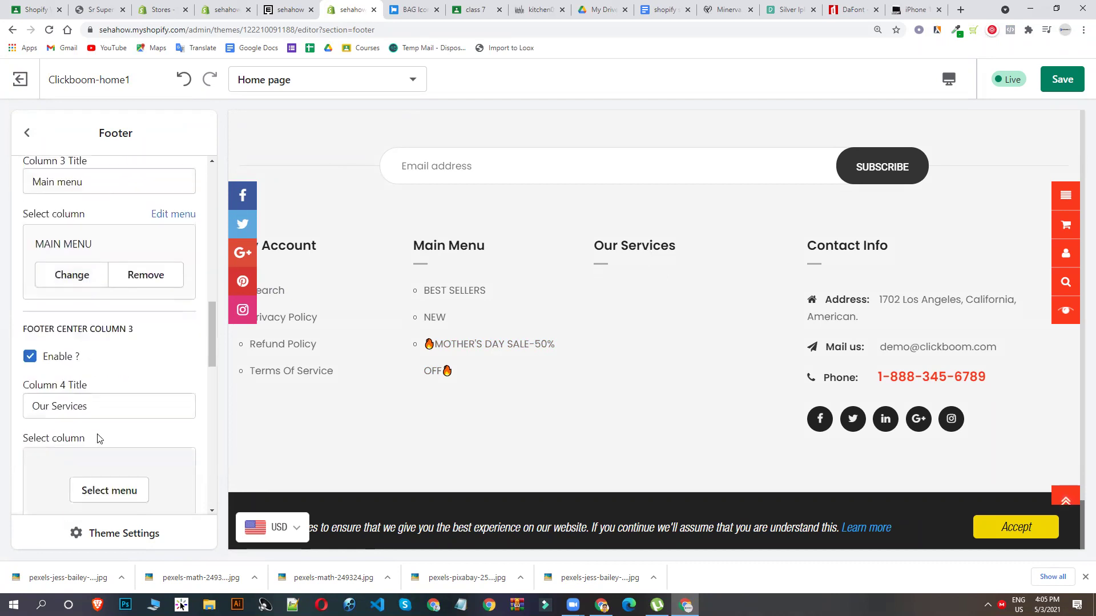
left_click(106, 414)
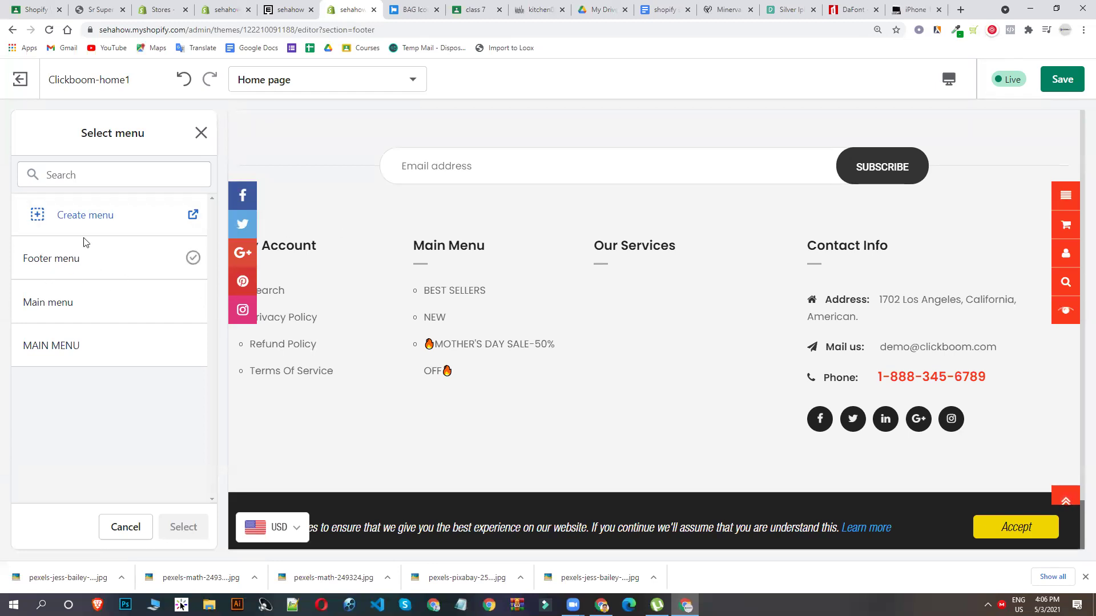
left_click(97, 309)
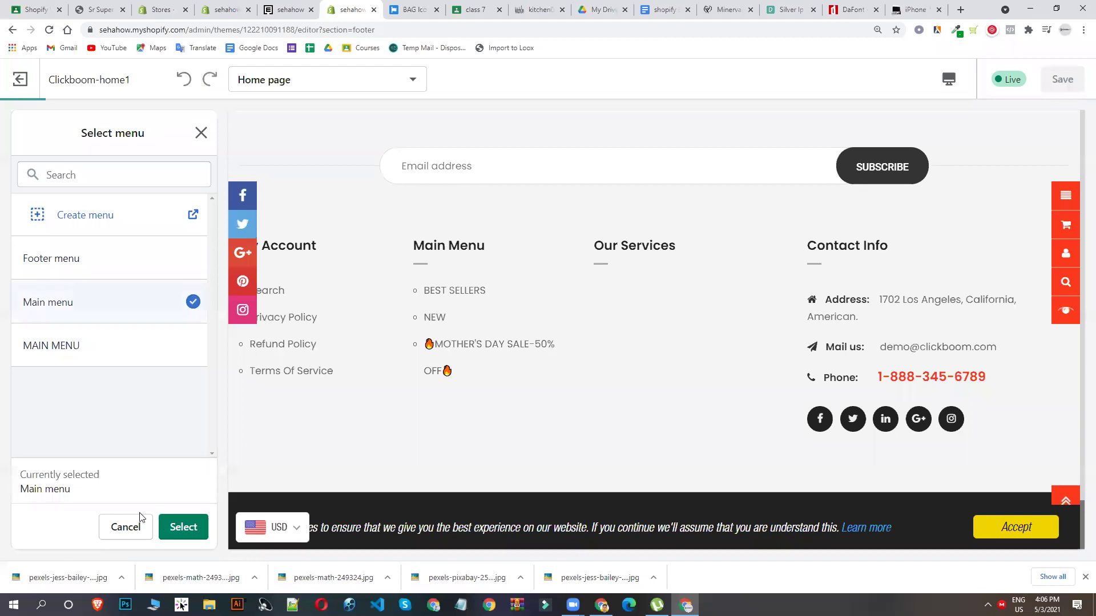
left_click(183, 528)
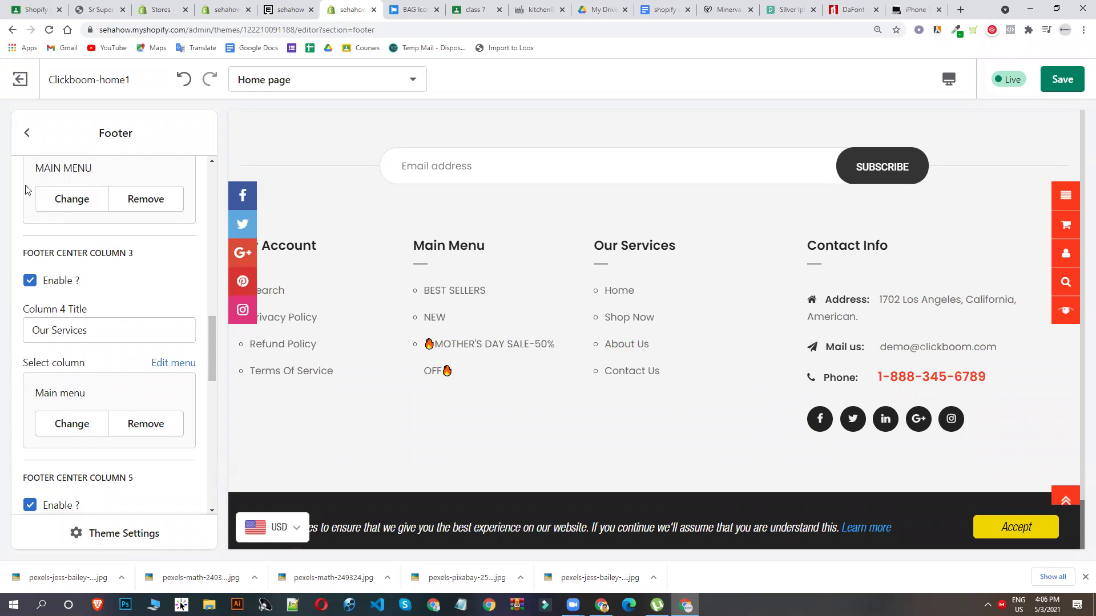
Step: Look through the remaining footer settings, including the payment image, footer bottom options and Footer About text
scroll(139, 437, "down", 5)
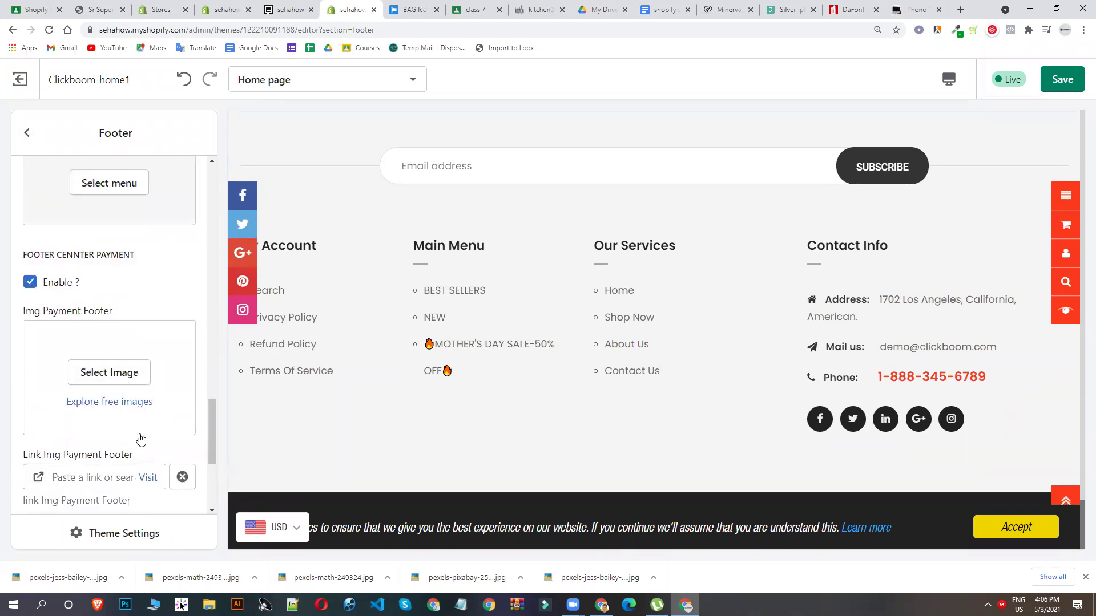
scroll(137, 435, "down", 3)
scroll(142, 430, "down", 1)
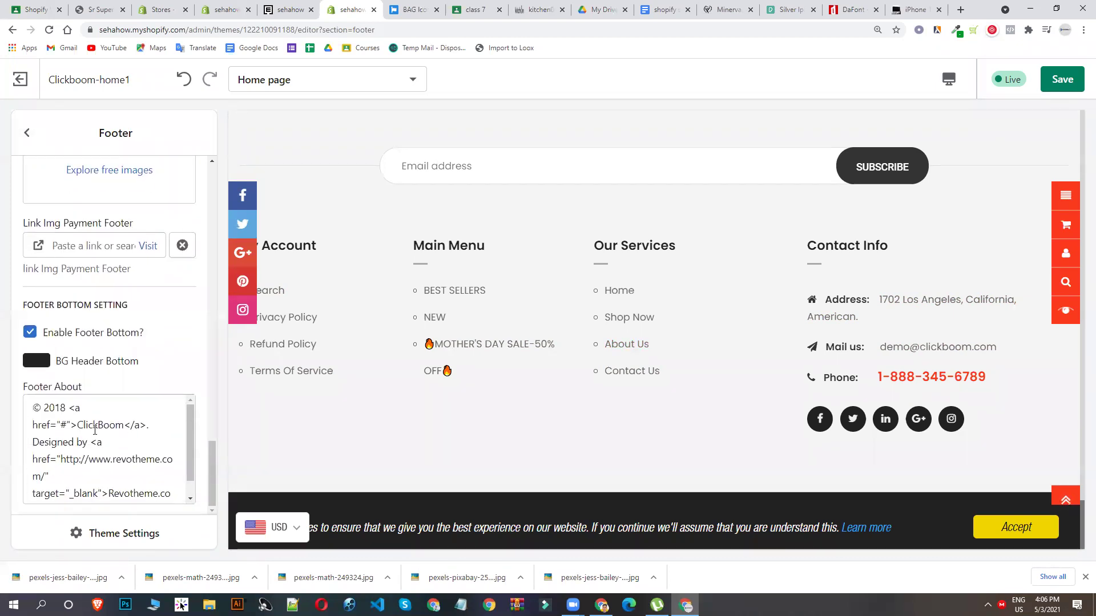
scroll(95, 431, "down", 1)
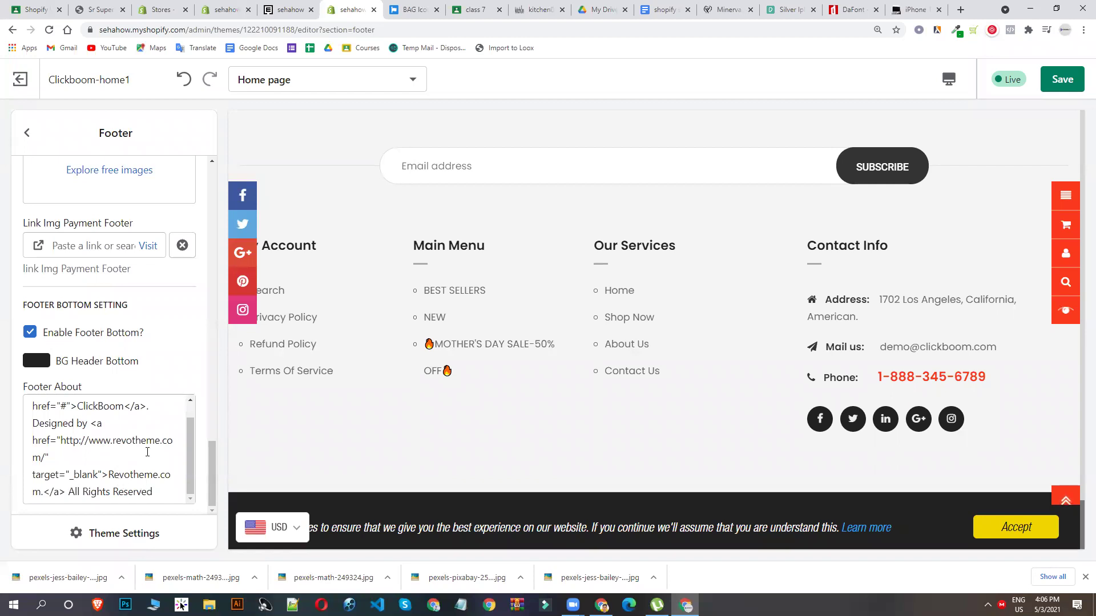
scroll(126, 440, "up", 2)
scroll(92, 351, "up", 4)
scroll(90, 350, "up", 5)
scroll(104, 340, "up", 8)
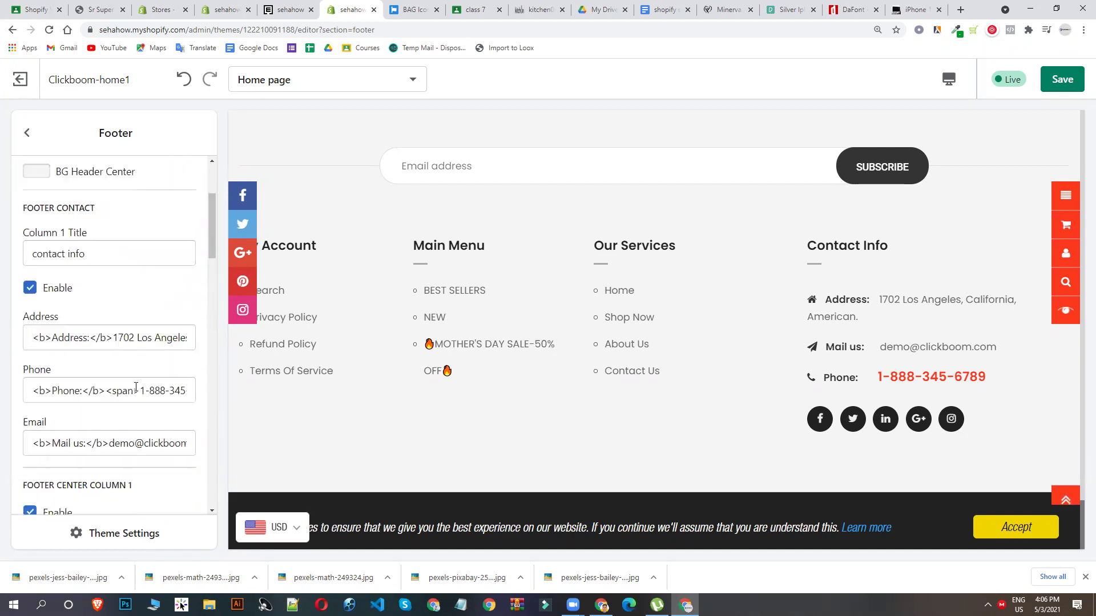
Step: Examine the Address and Email entries in the footer's contact settings
left_click(101, 336)
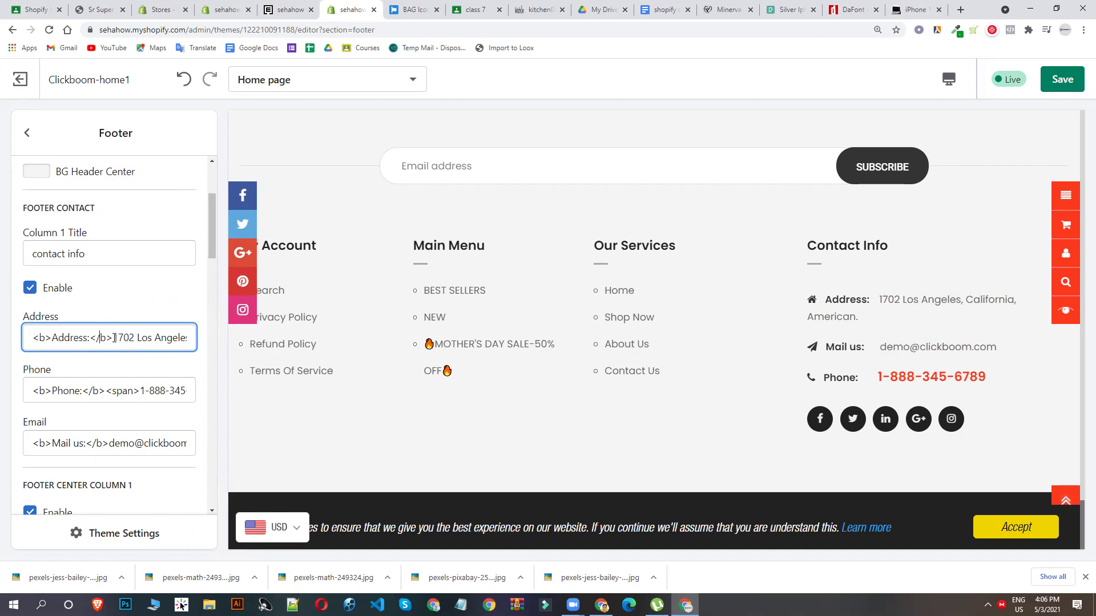
left_click_drag(131, 338, 246, 347)
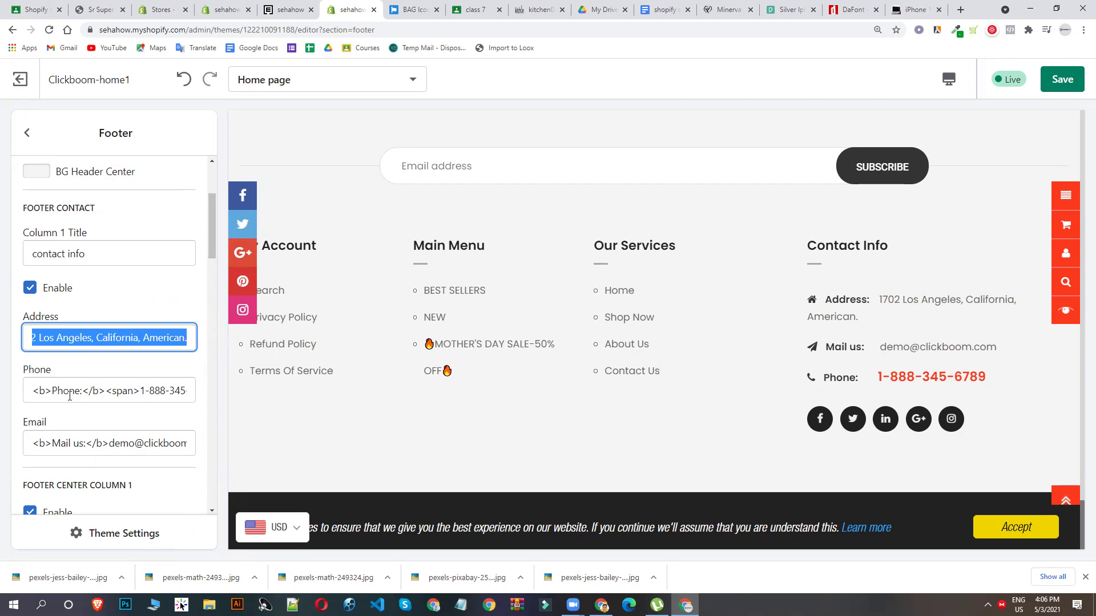
scroll(75, 397, "down", 1)
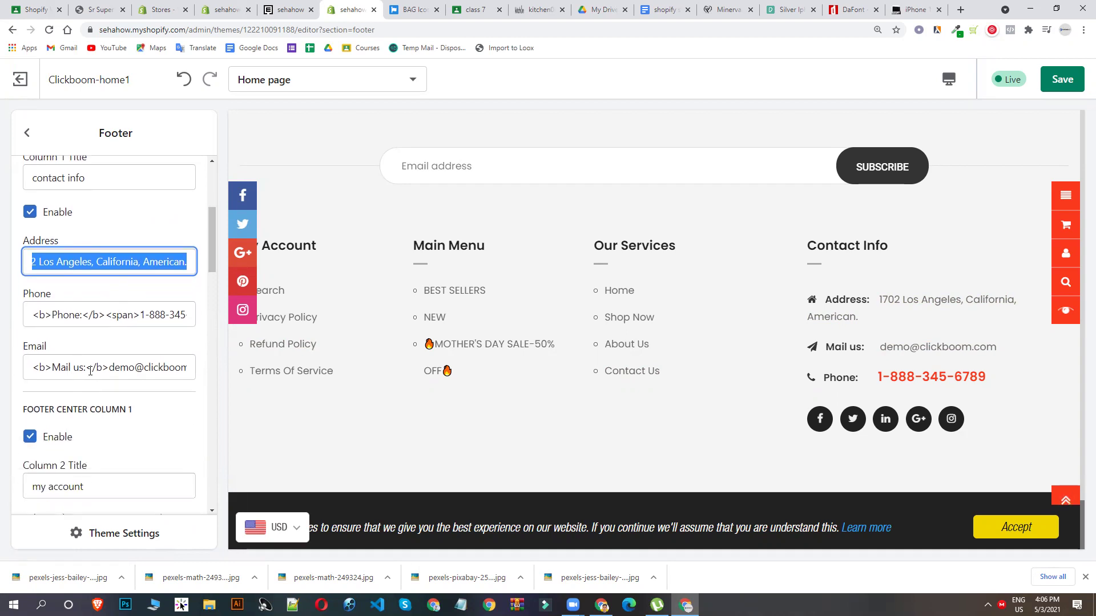
left_click(110, 366)
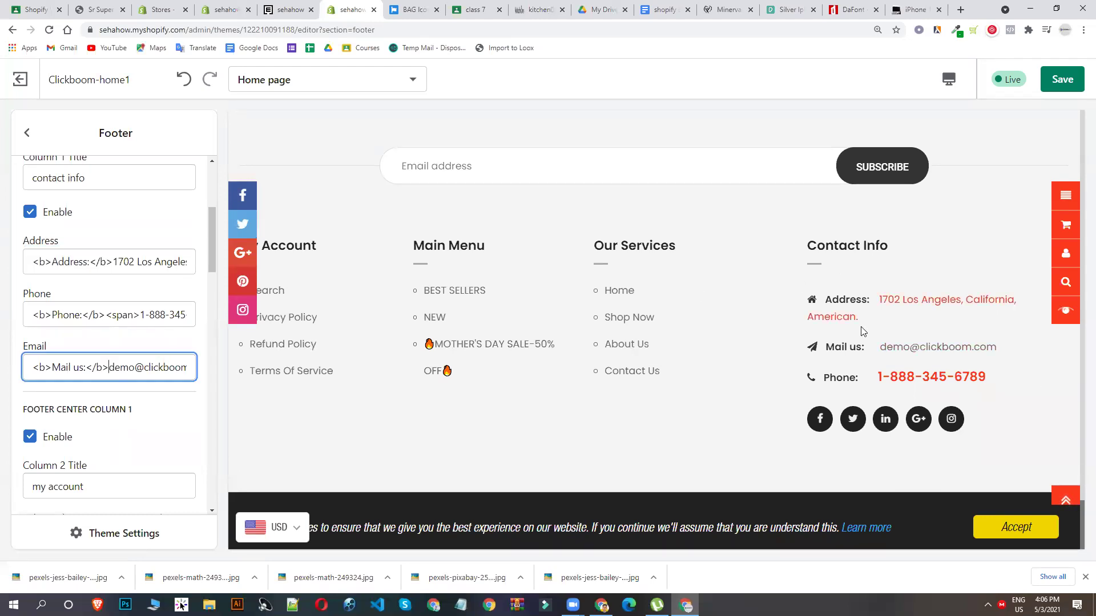
Step: Accept the cookie notice in the preview, save the footer changes and return to the section list
left_click(1011, 526)
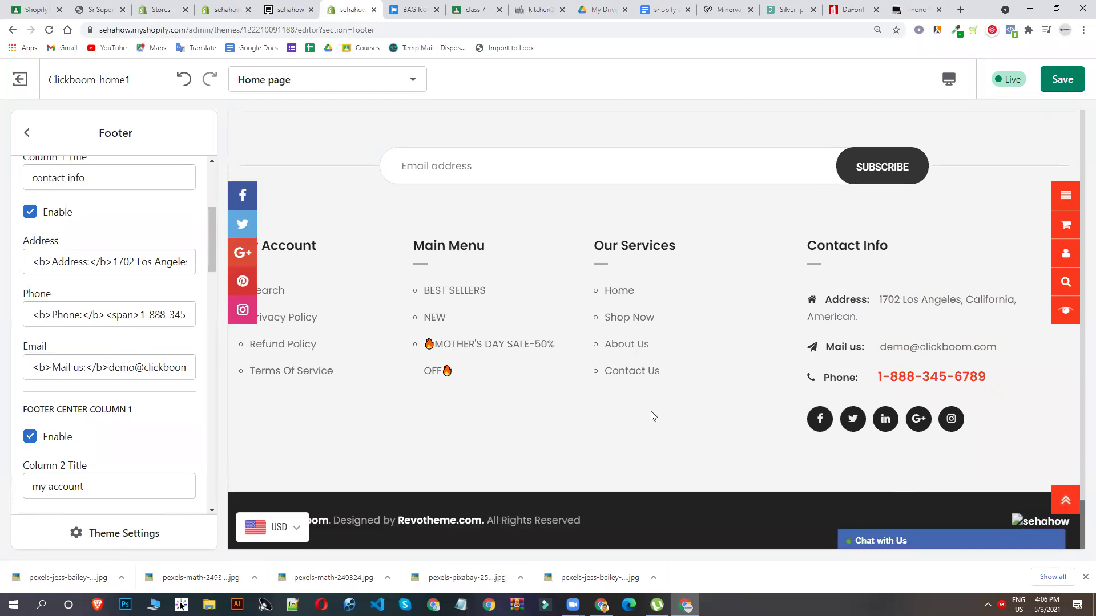
scroll(86, 411, "down", 20)
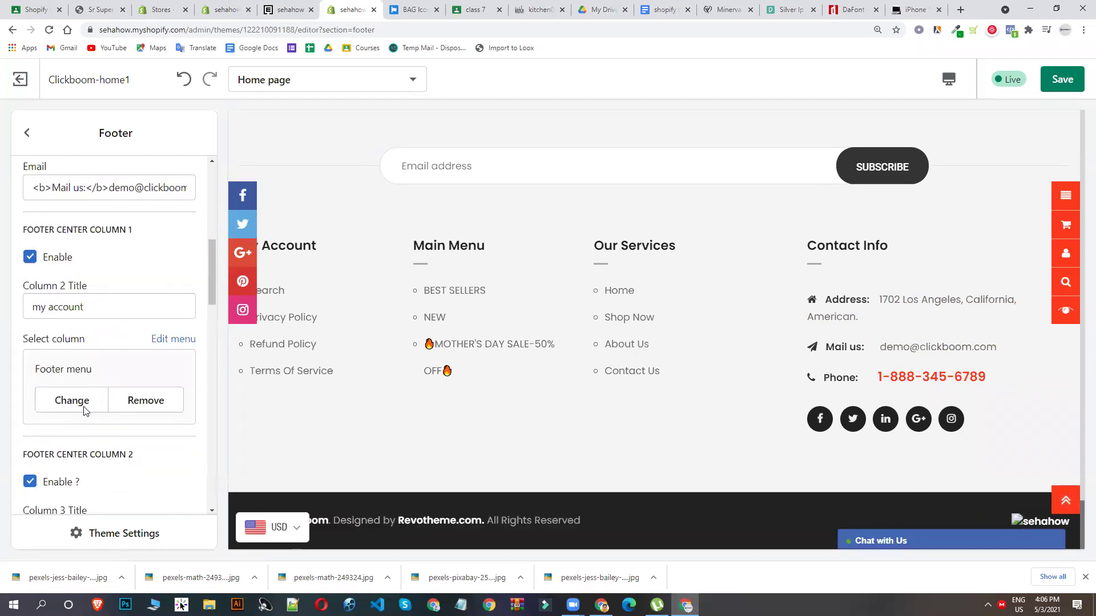
left_click(1063, 81)
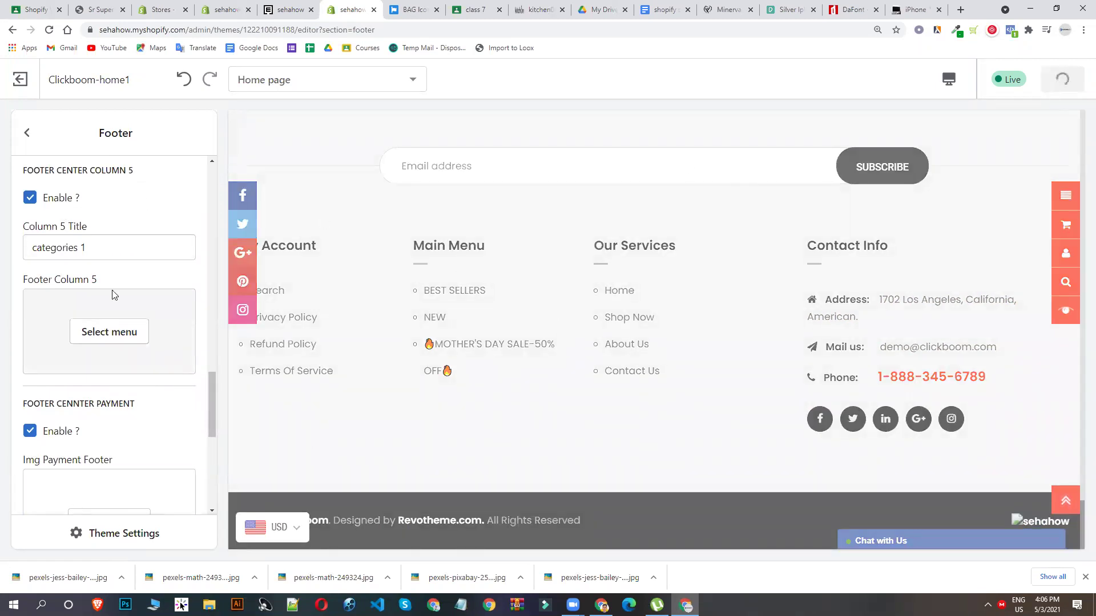
left_click(27, 130)
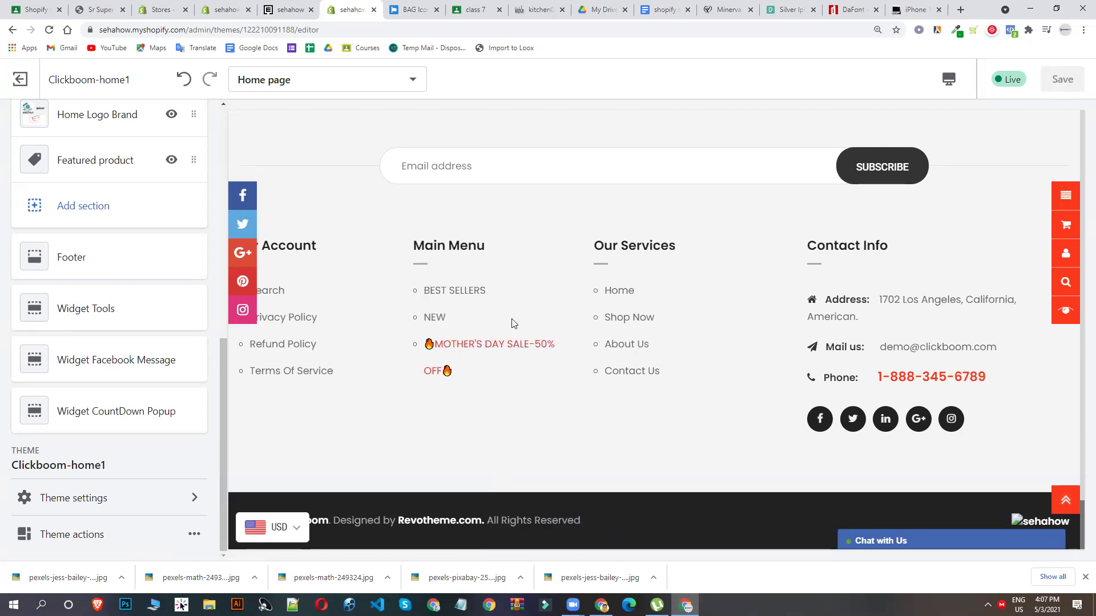
Step: Check the title and items of the MAIN MENU in the store's navigation, and return to the menu list
left_click(217, 13)
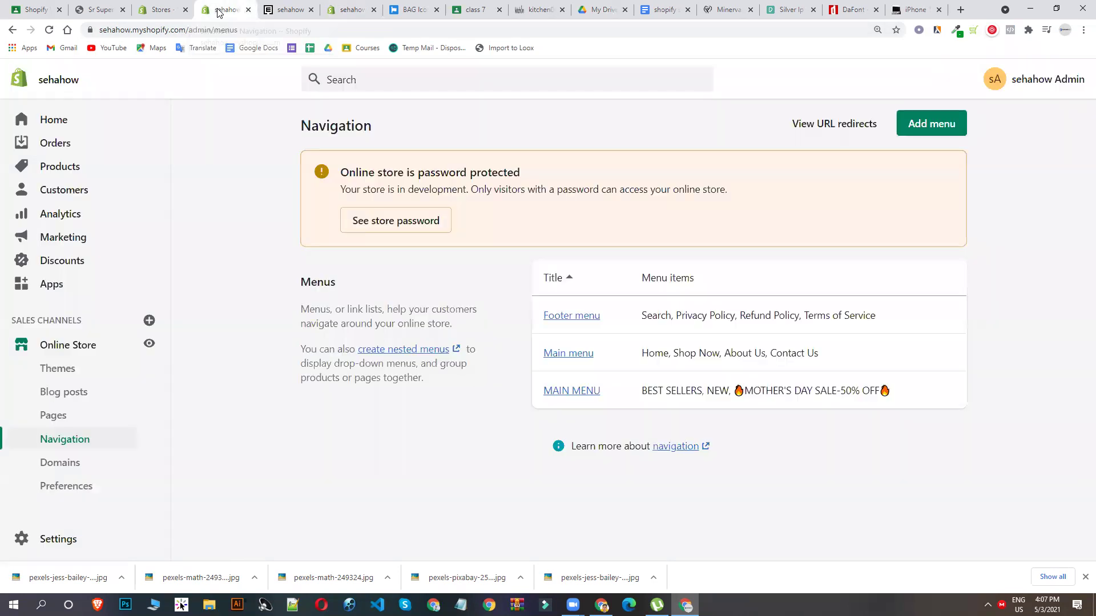
left_click(587, 394)
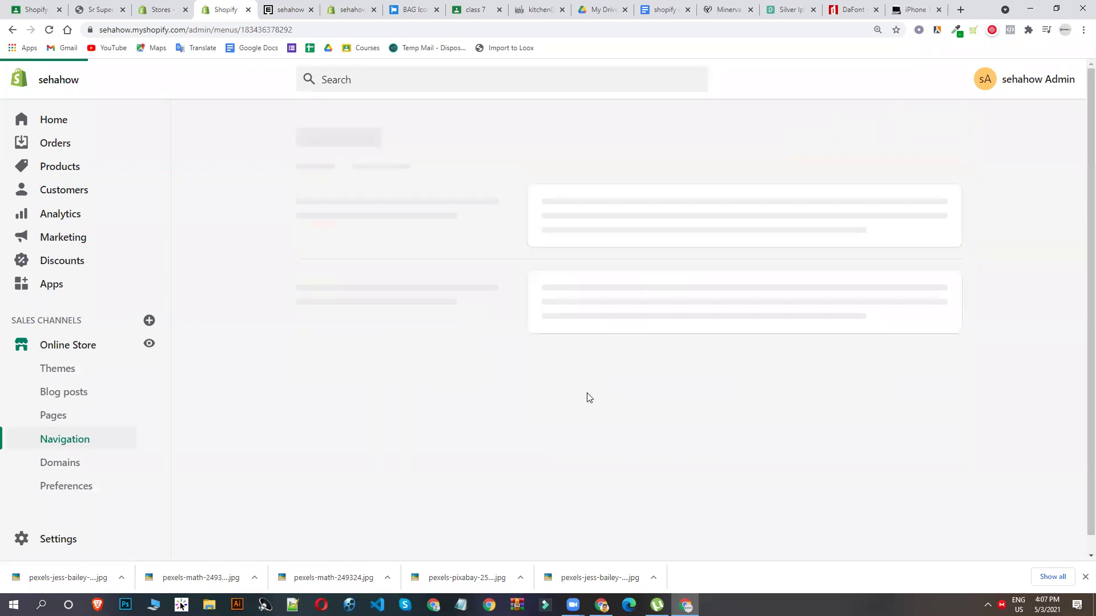
left_click_drag(388, 198, 1, 201)
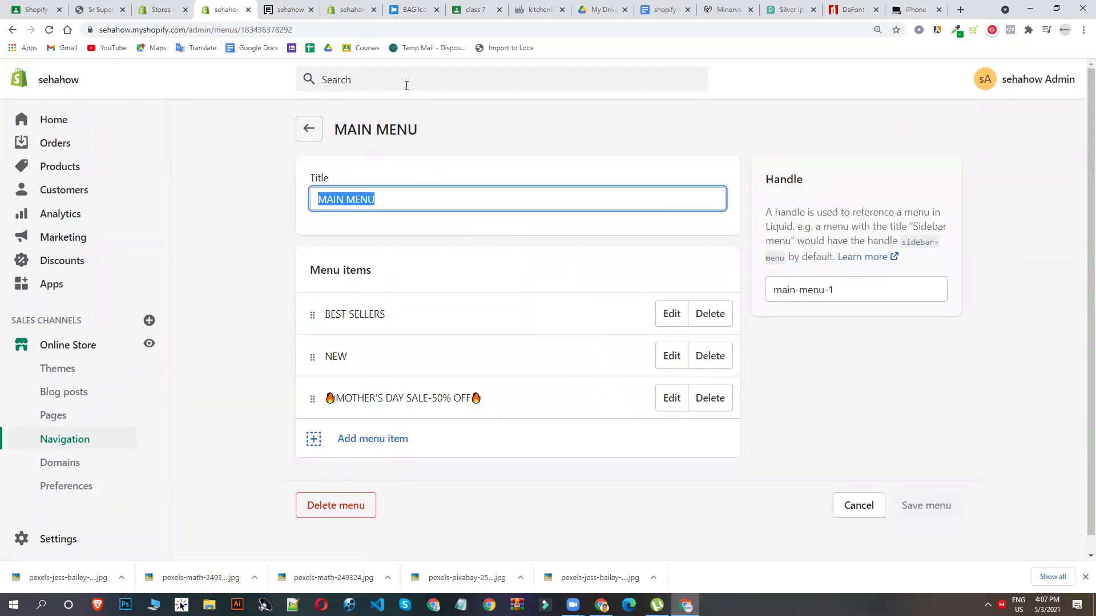
left_click(12, 29)
Step: Reload the storefront's home page and examine its categories menu, top navigation, slider and service blocks
left_click(283, 10)
scroll(273, 210, "up", 5)
scroll(272, 210, "up", 3)
left_click(51, 30)
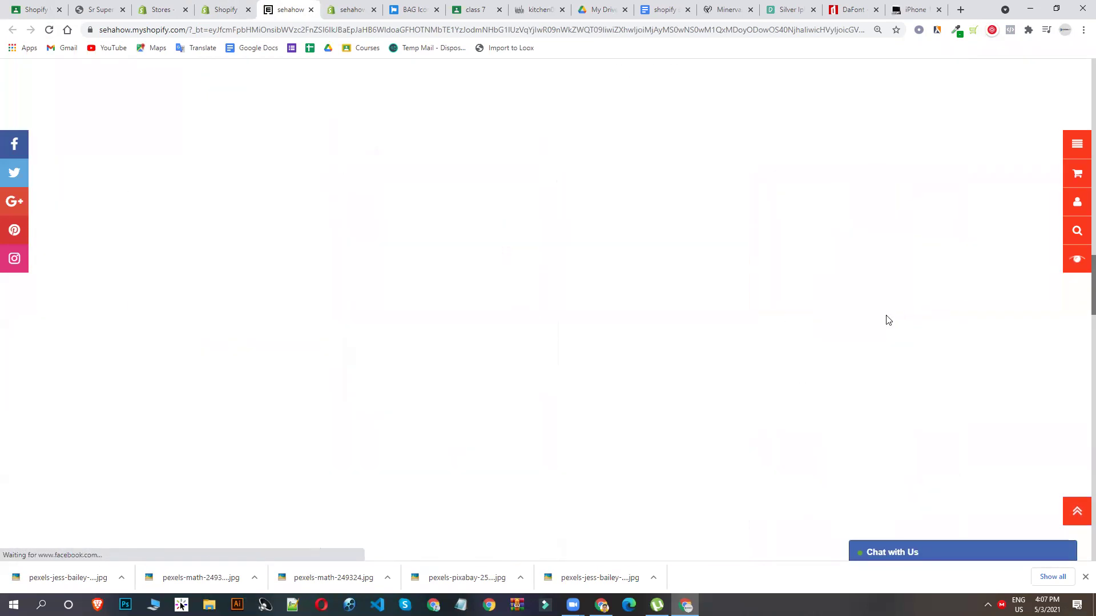
scroll(896, 315, "up", 10)
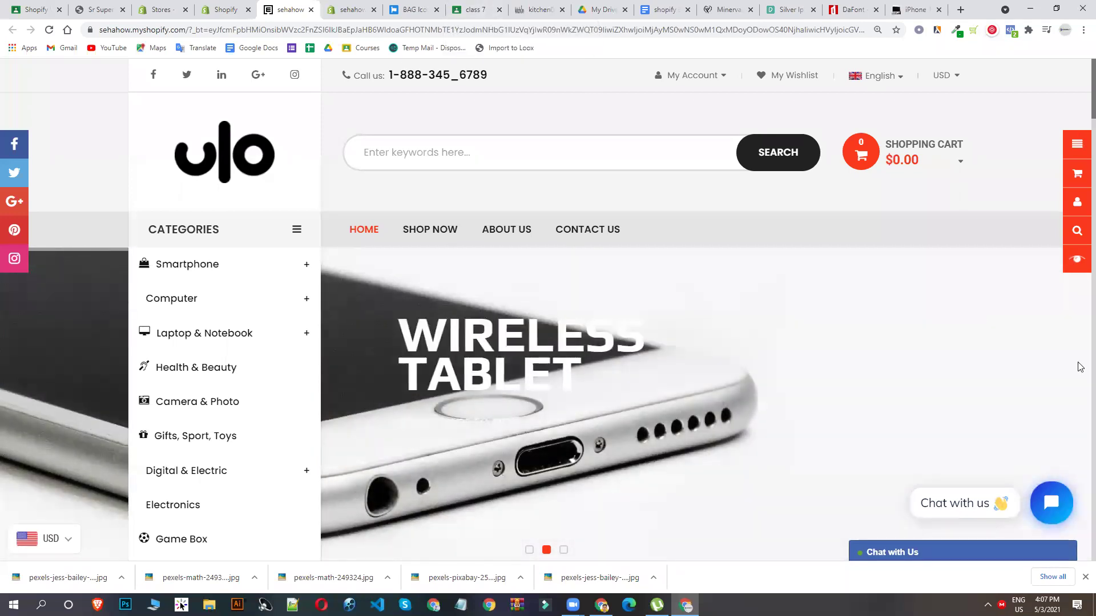
scroll(717, 229, "down", 15)
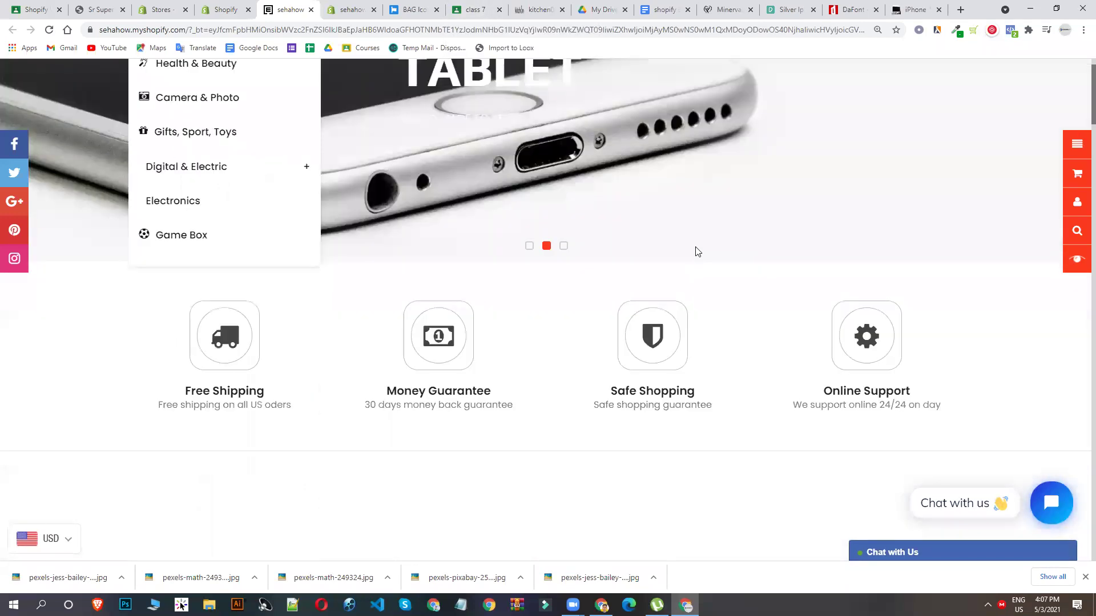
scroll(606, 269, "up", 15)
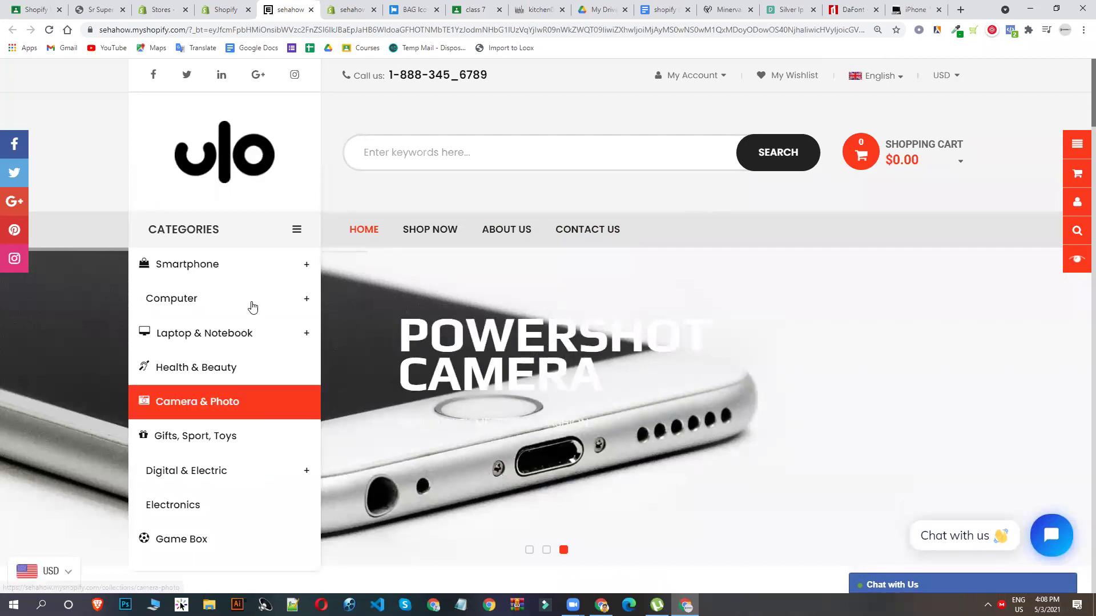
scroll(854, 308, "down", 5)
scroll(702, 379, "up", 5)
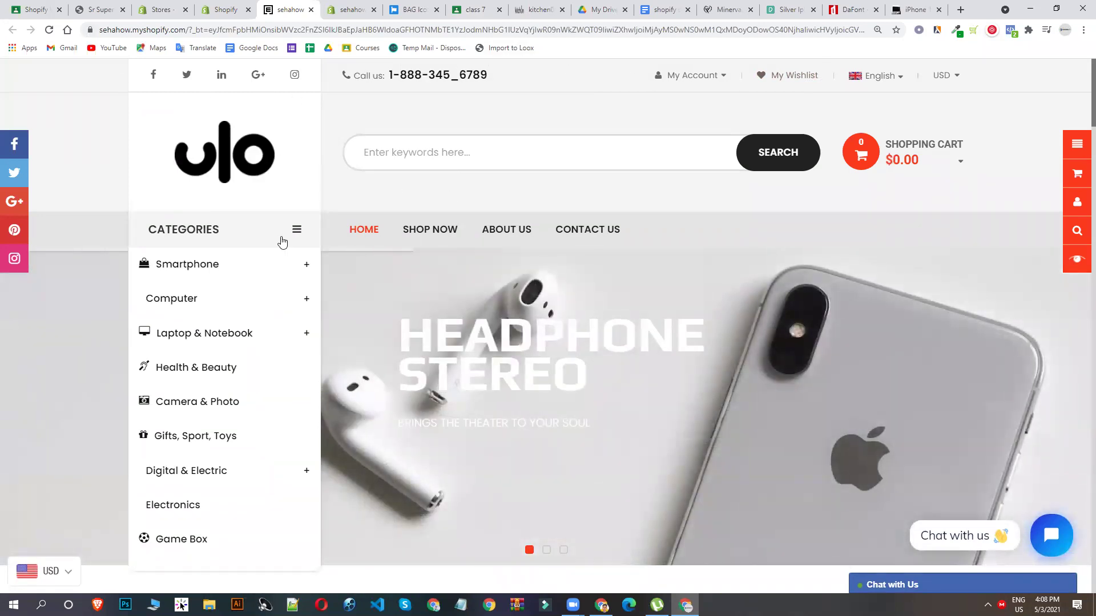
scroll(360, 474, "down", 6)
Step: Open the Clickboom-home1 theme for customization from the store's Themes page
left_click(232, 6)
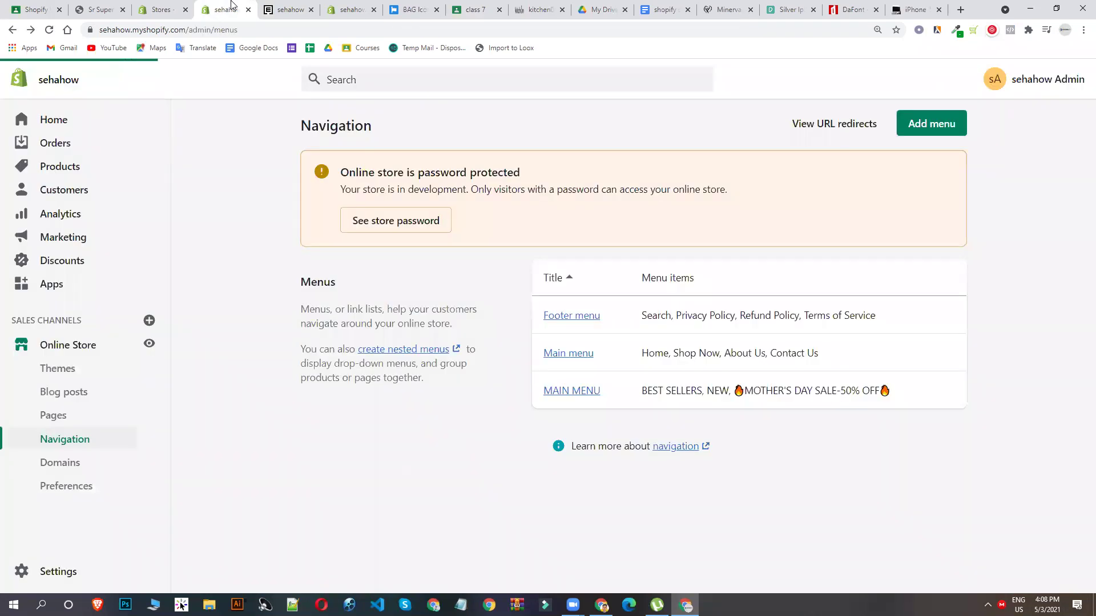
left_click(71, 356)
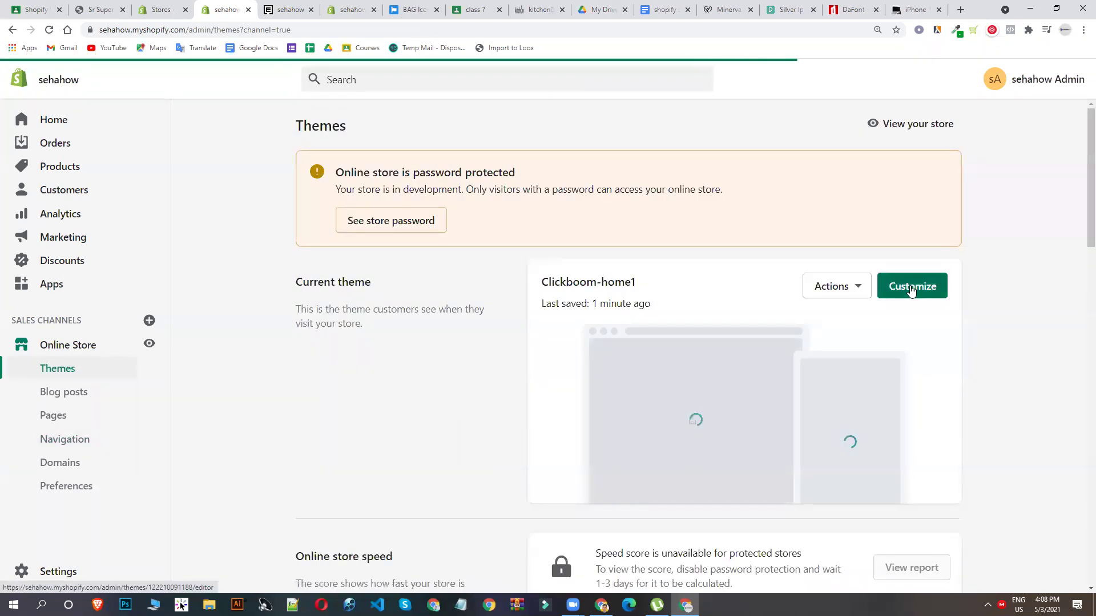
left_click(911, 292)
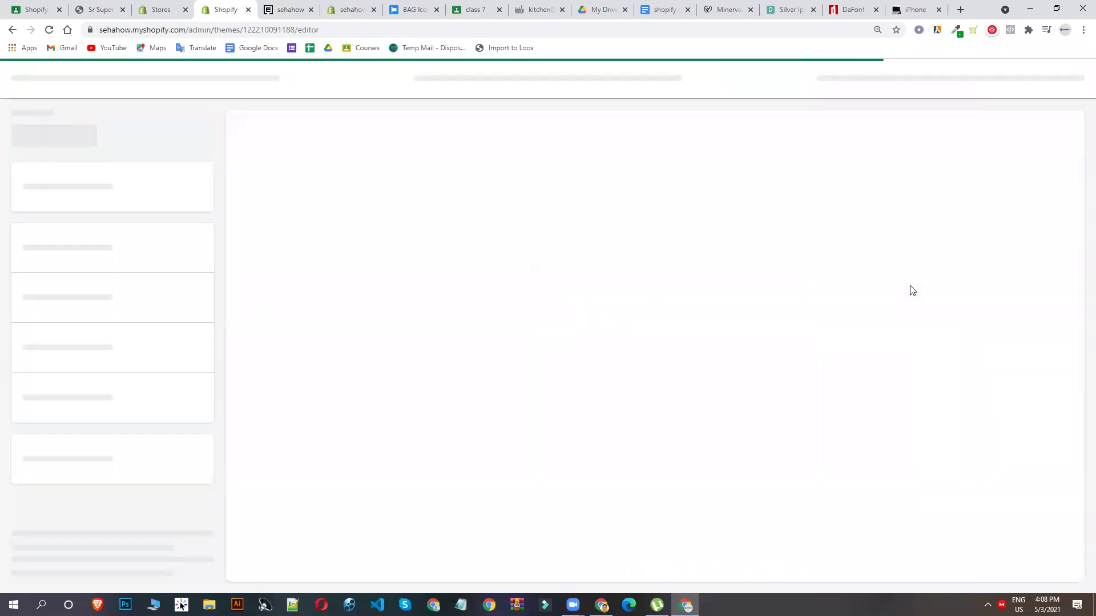
left_click(286, 9)
scroll(262, 183, "up", 7)
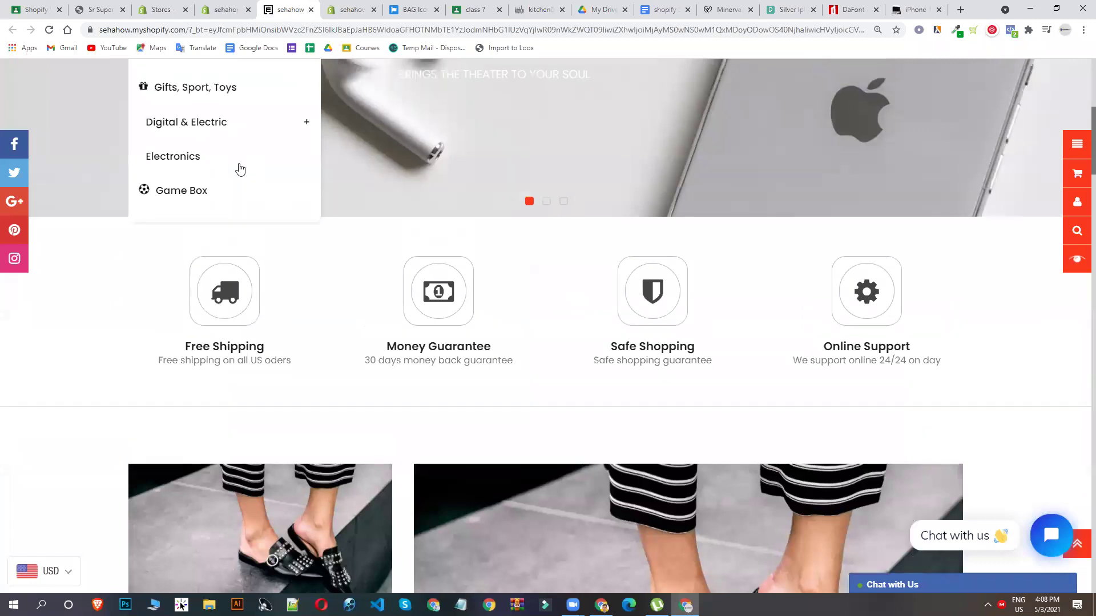
left_click(242, 5)
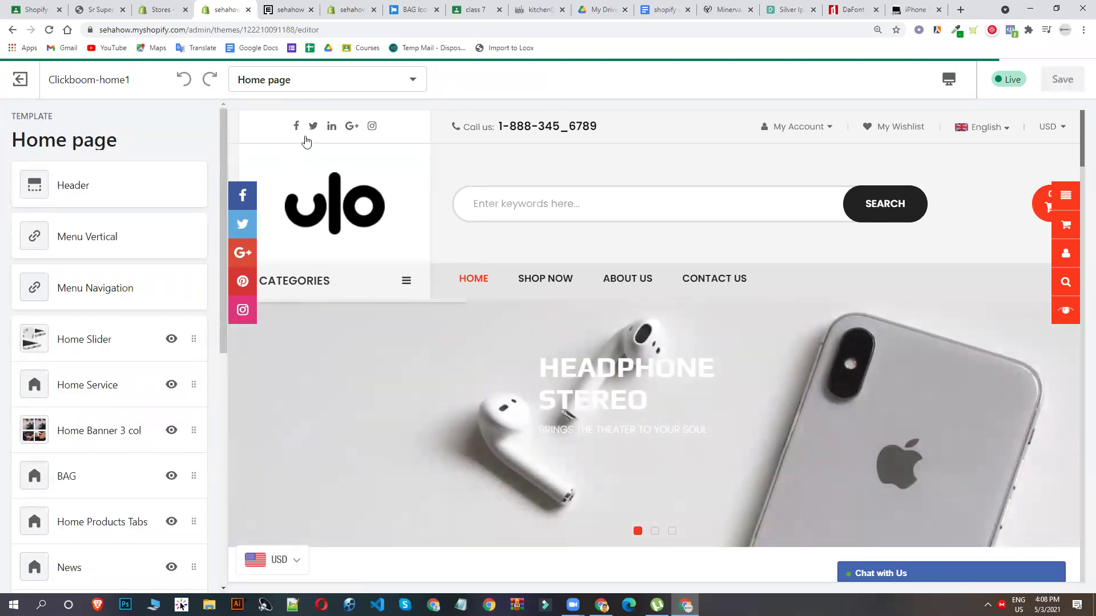
Step: Check the footer's social icons in the preview and locate the theme settings below the home page's sections
left_click(116, 195)
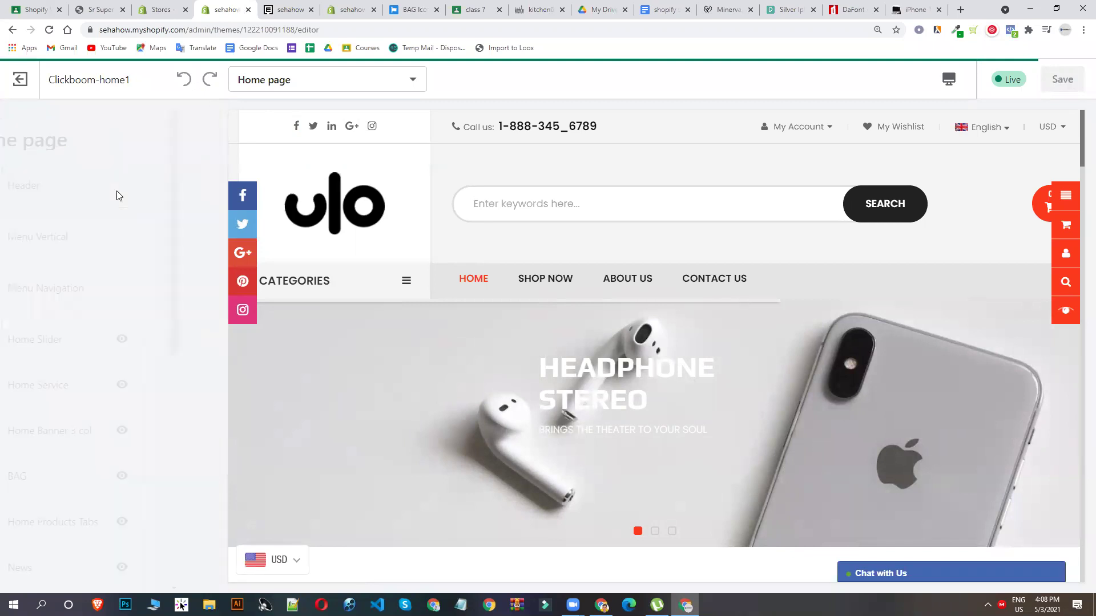
left_click(24, 134)
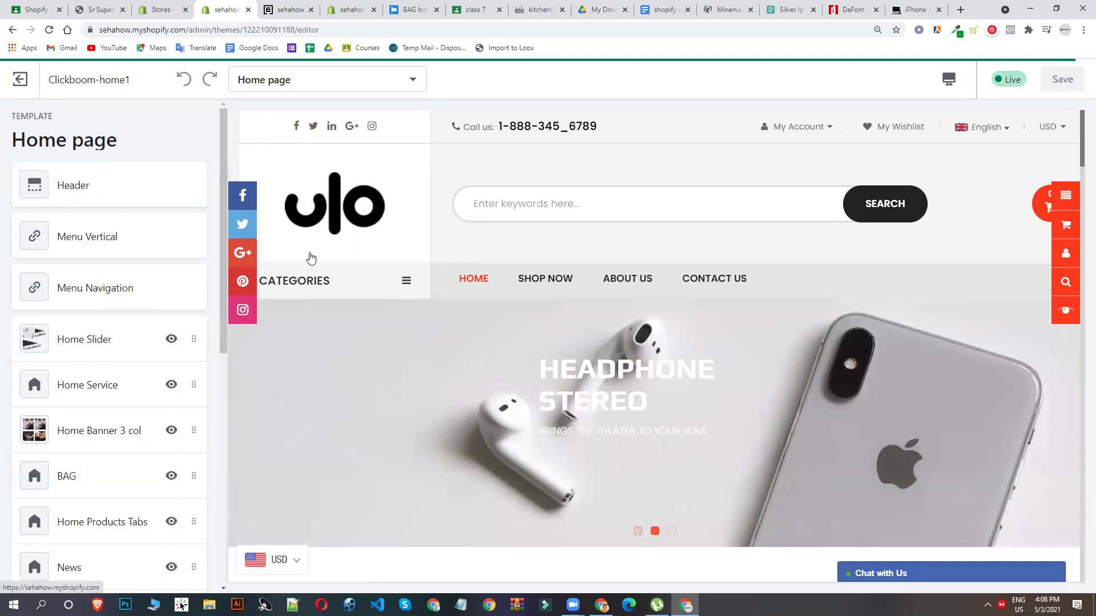
scroll(913, 462, "down", 20)
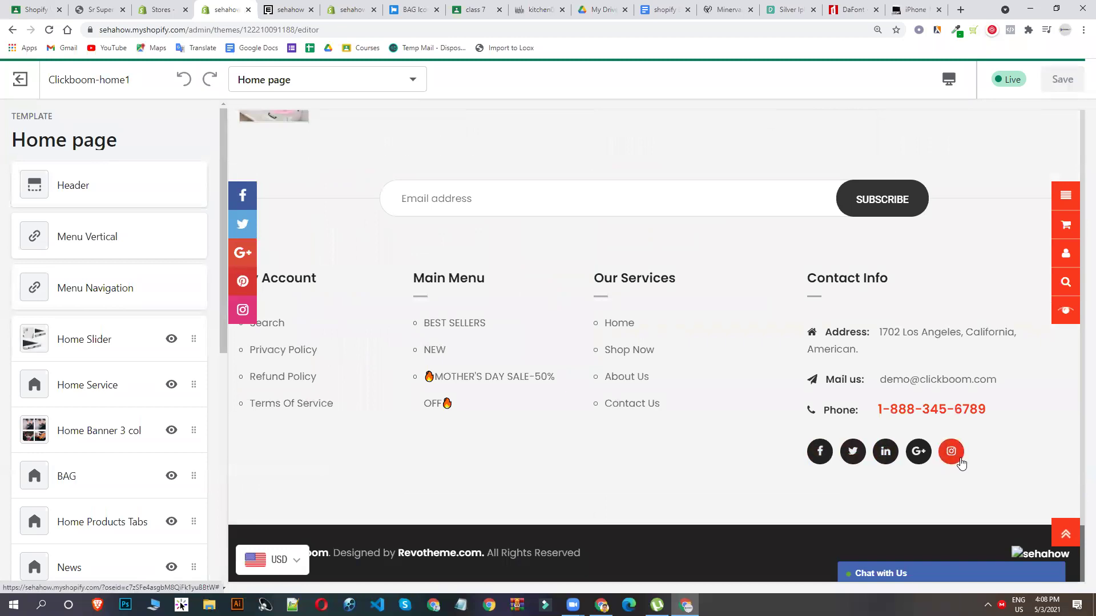
scroll(109, 459, "down", 8)
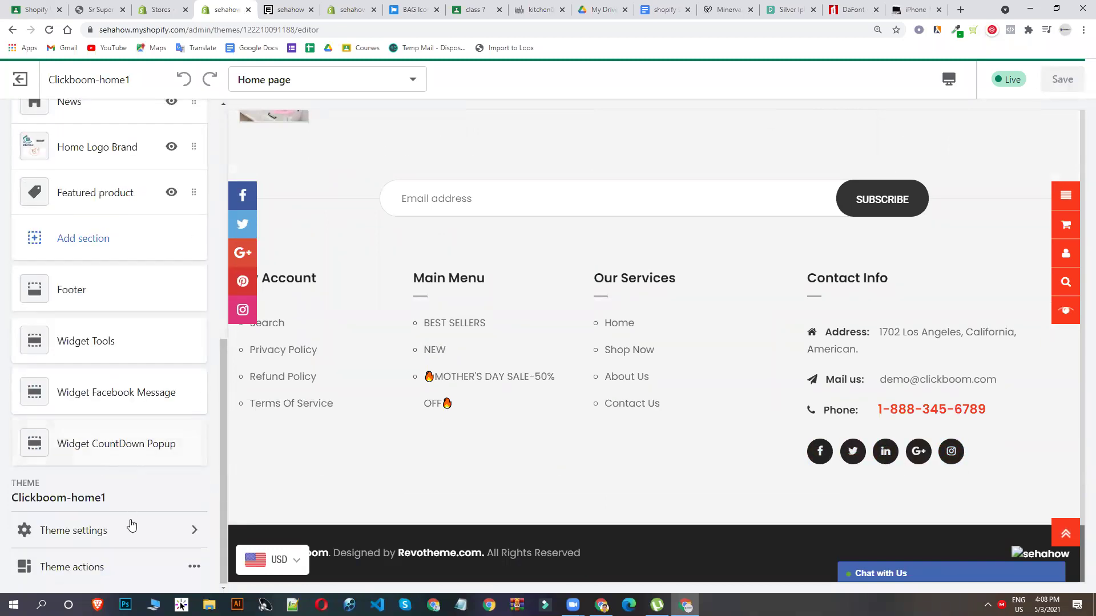